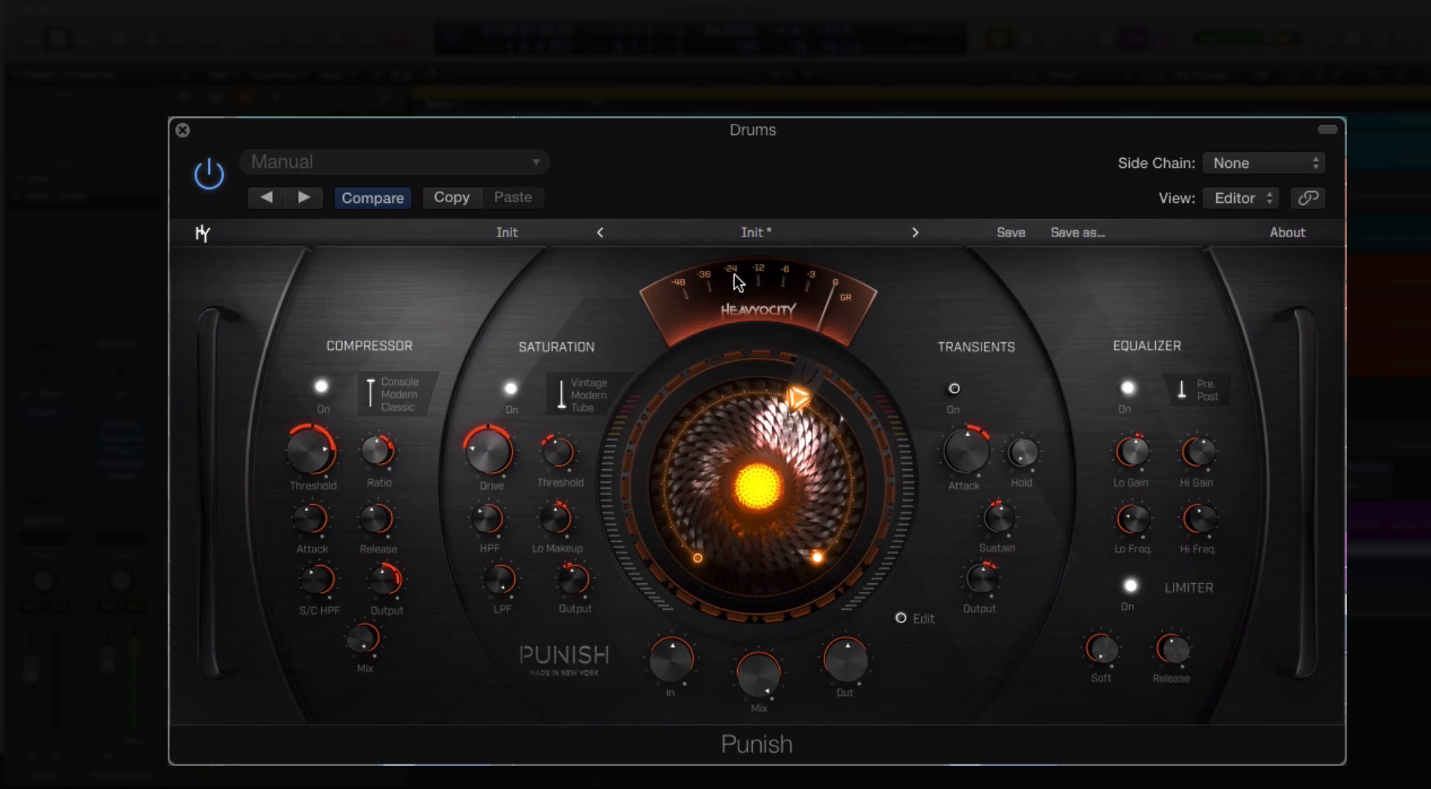
# Browse the Bass preset category without loading anything and turn the central Punish knob down slightly.
pyautogui.click(735, 237)
pyautogui.moveTo(744, 374)
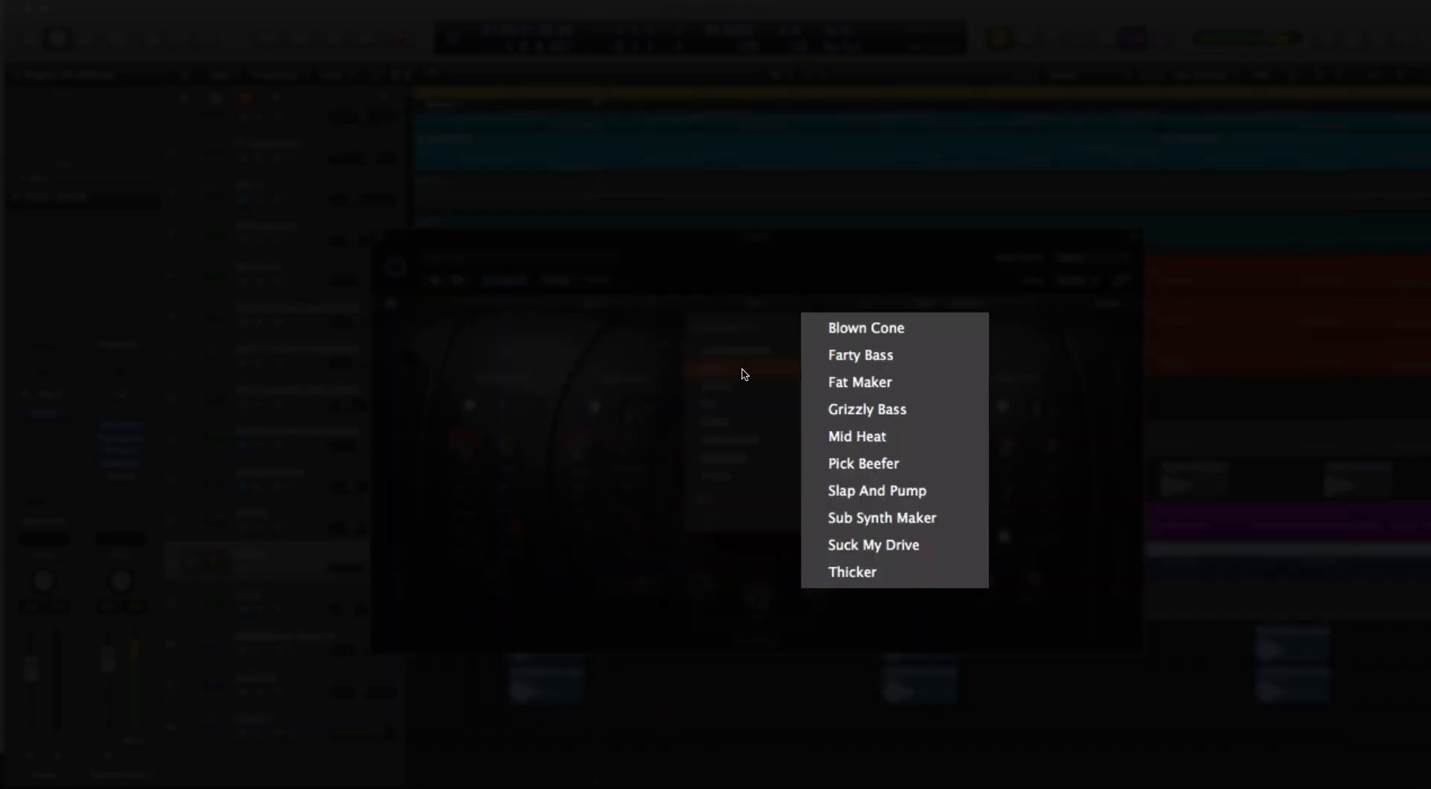
pyautogui.click(612, 378)
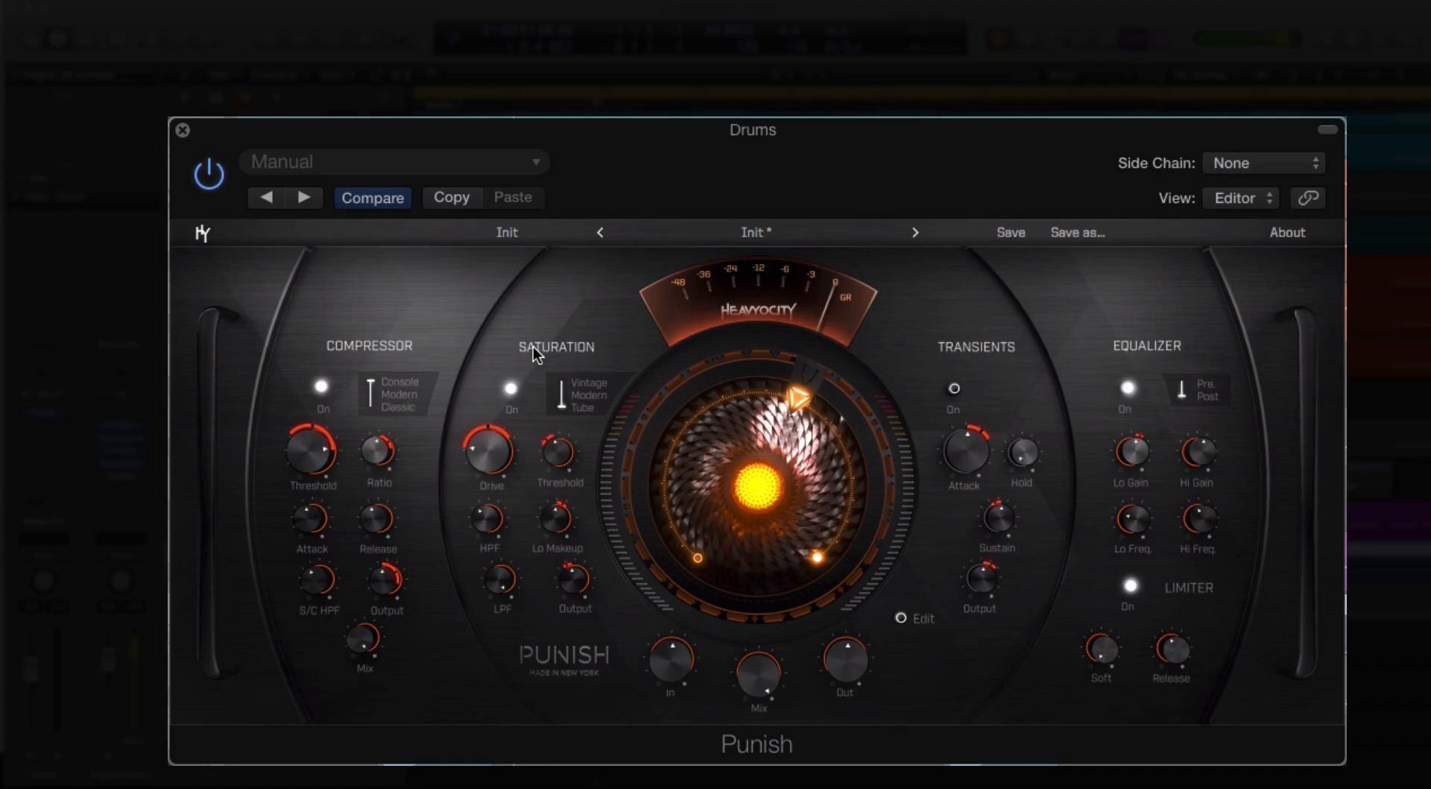
pyautogui.moveTo(648, 522); pyautogui.dragTo(708, 427)
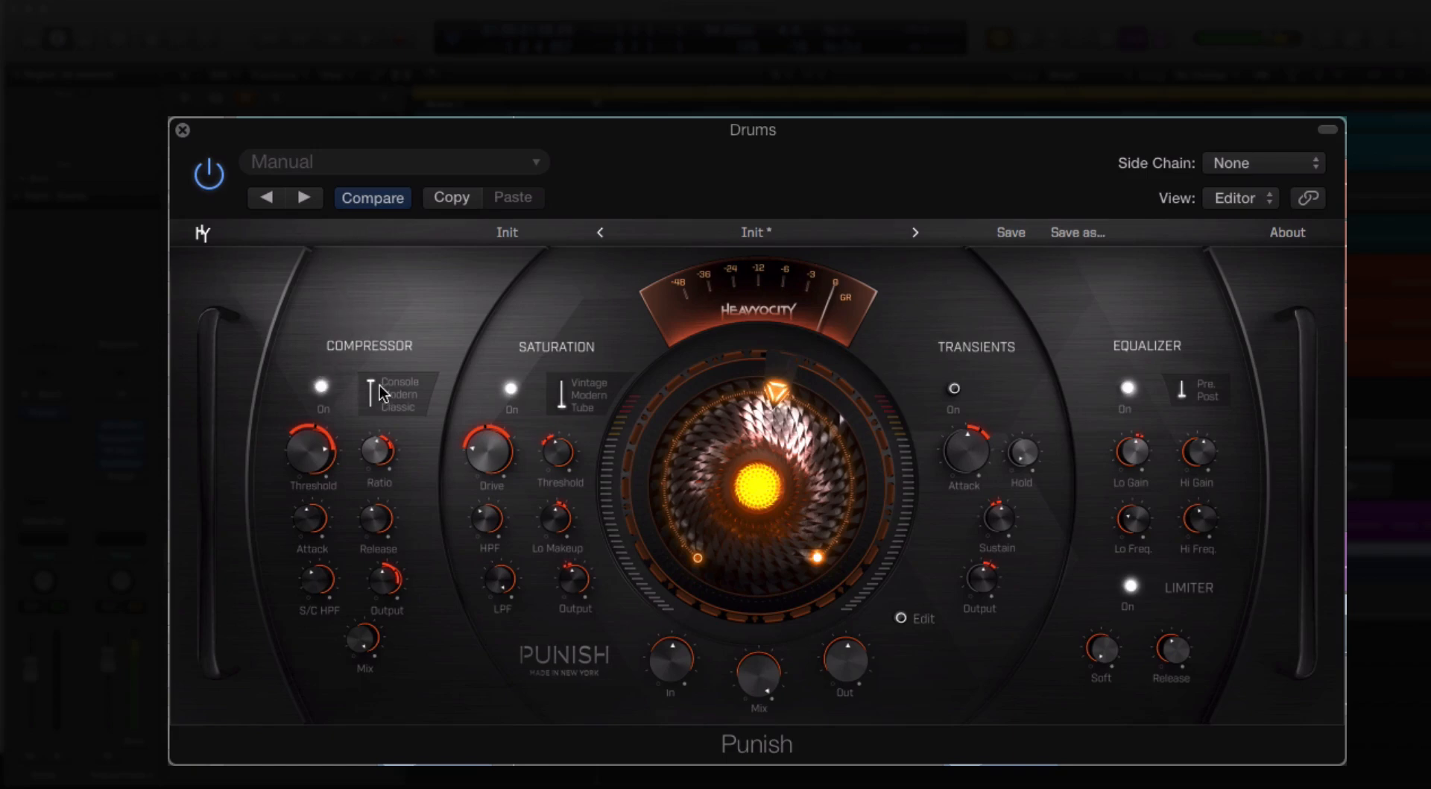
# Switch the compressor type between Console and Classic, leave it on Console, and check the compressor's sidechain high-pass filter value.
pyautogui.moveTo(367, 409); pyautogui.dragTo(369, 376)
pyautogui.moveTo(370, 376); pyautogui.dragTo(372, 410)
pyautogui.moveTo(368, 403); pyautogui.dragTo(371, 379)
pyautogui.moveTo(324, 564)
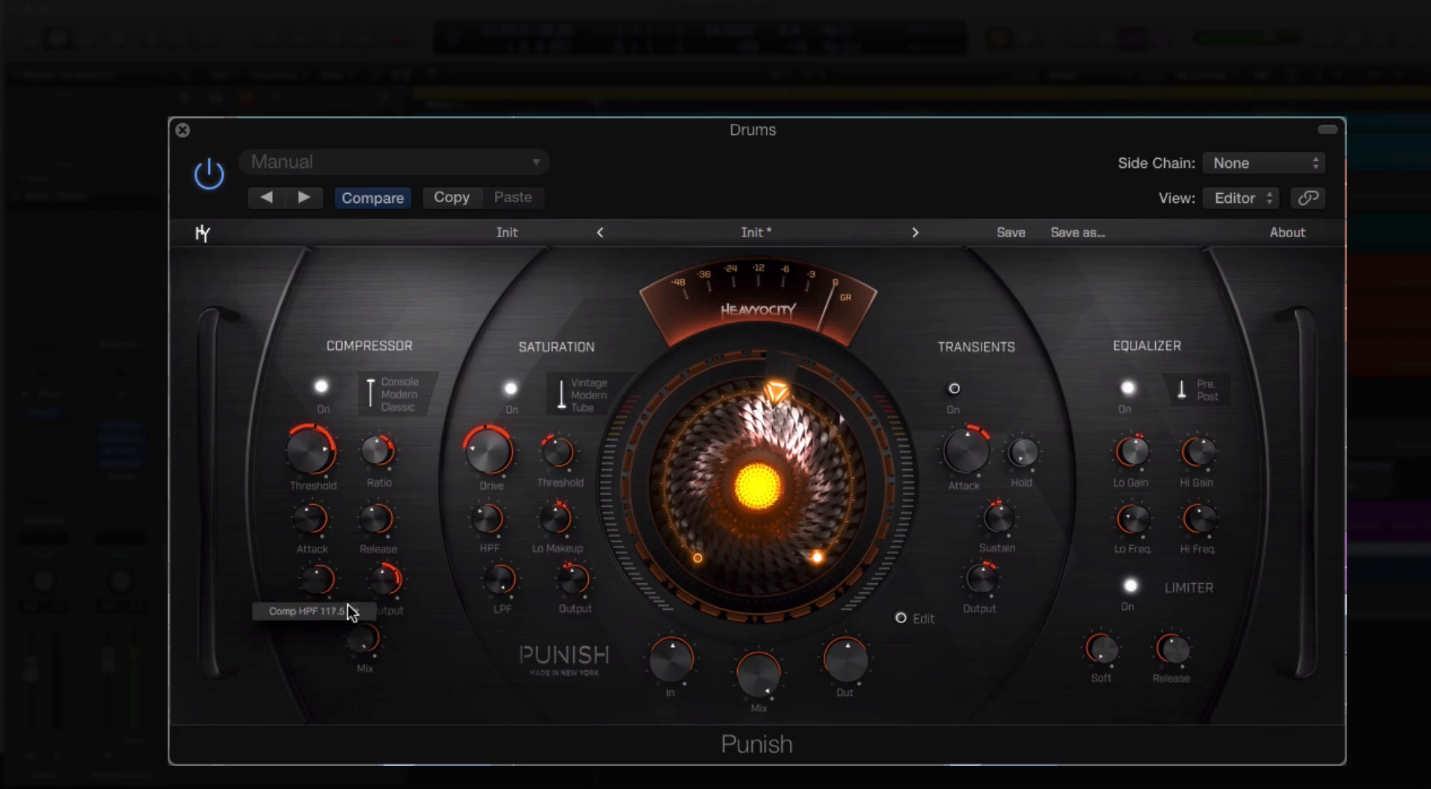
pyautogui.moveTo(325, 603)
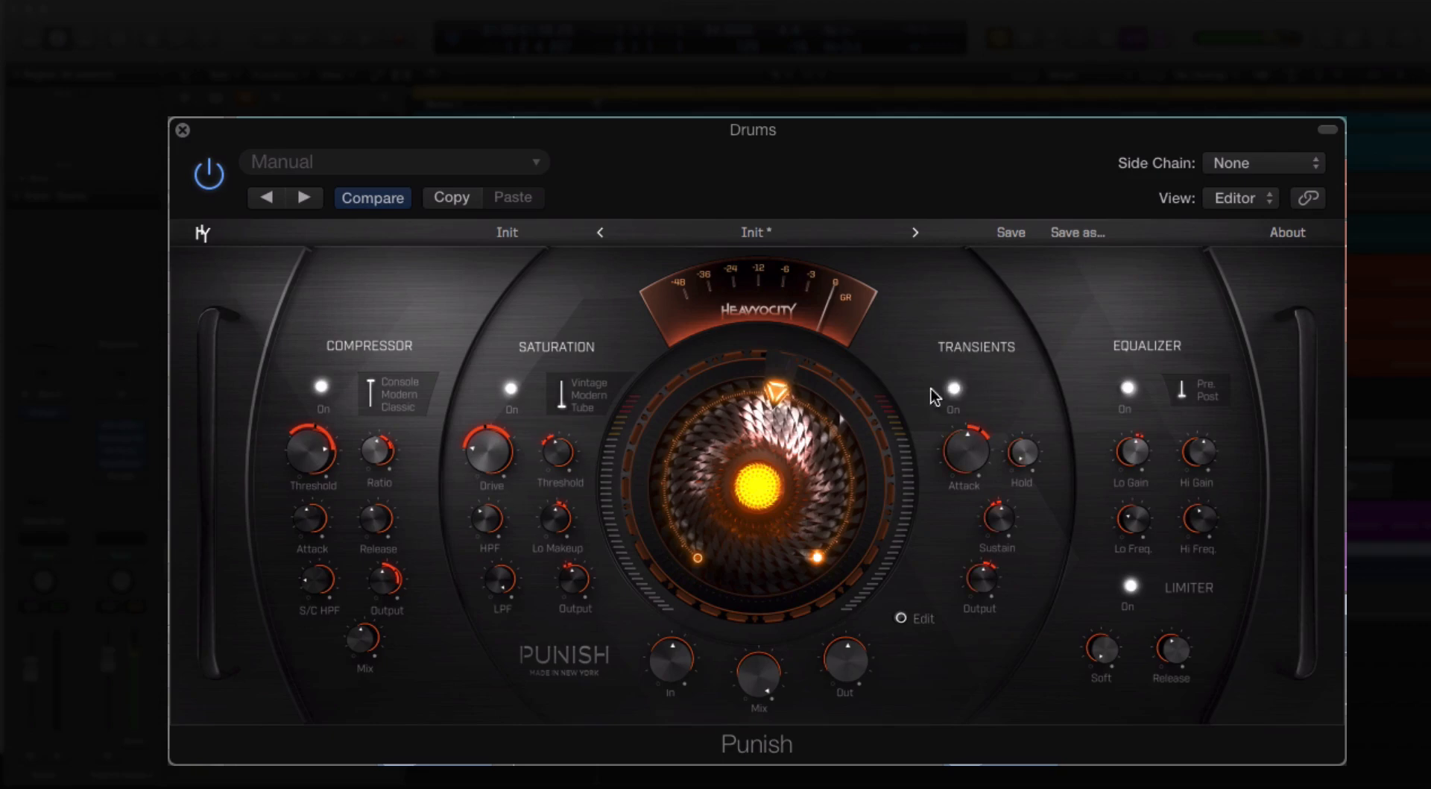
# Toggle the compressor and saturation modules on and off, leaving both switched off.
pyautogui.click(510, 387)
pyautogui.click(322, 387)
pyautogui.click(322, 387)
pyautogui.click(511, 388)
pyautogui.click(322, 386)
pyautogui.click(510, 387)
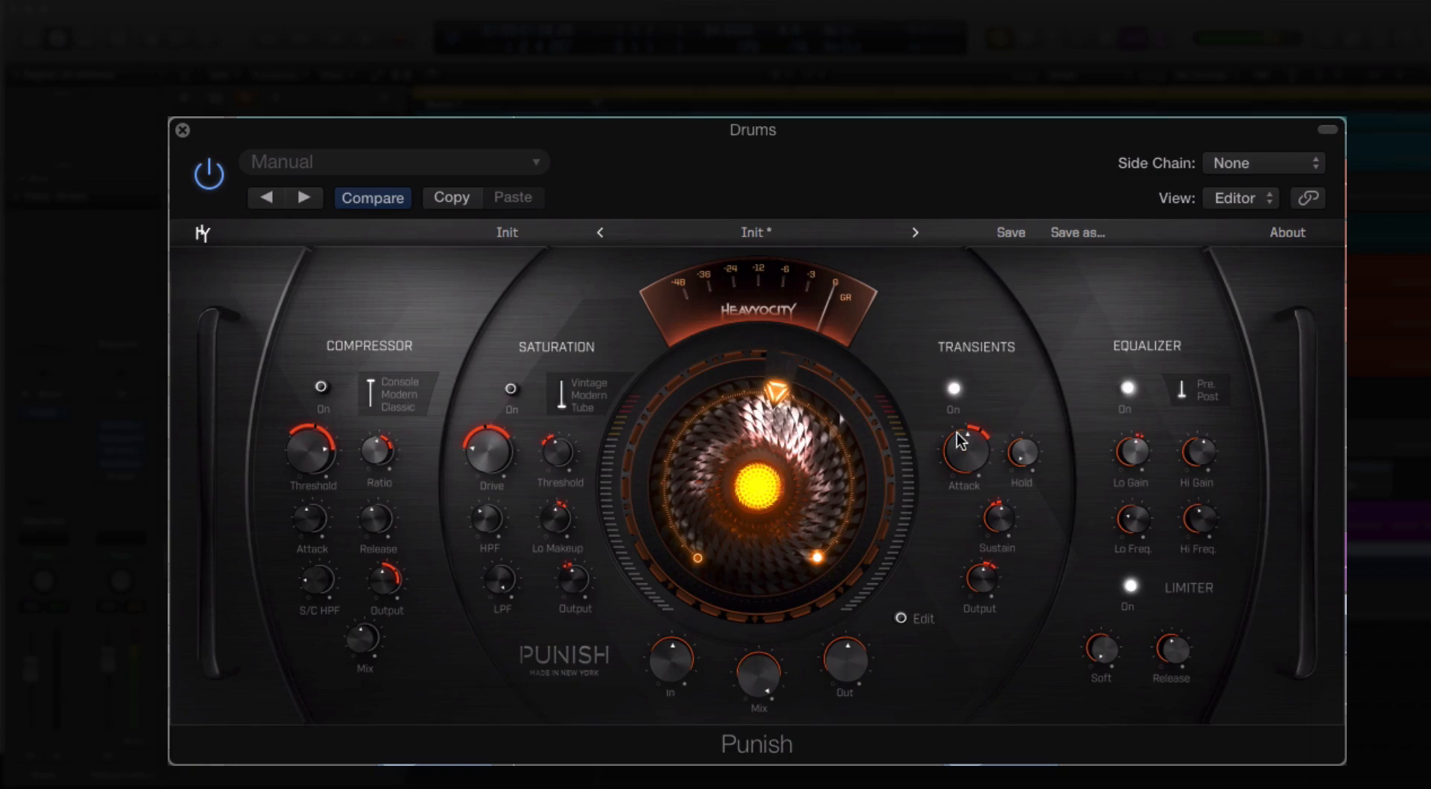
# Switch off the transients module, set the equalizer to Pre, and turn the Punish amount to about 70%.
pyautogui.click(954, 389)
pyautogui.click(1191, 392)
pyautogui.click(1128, 387)
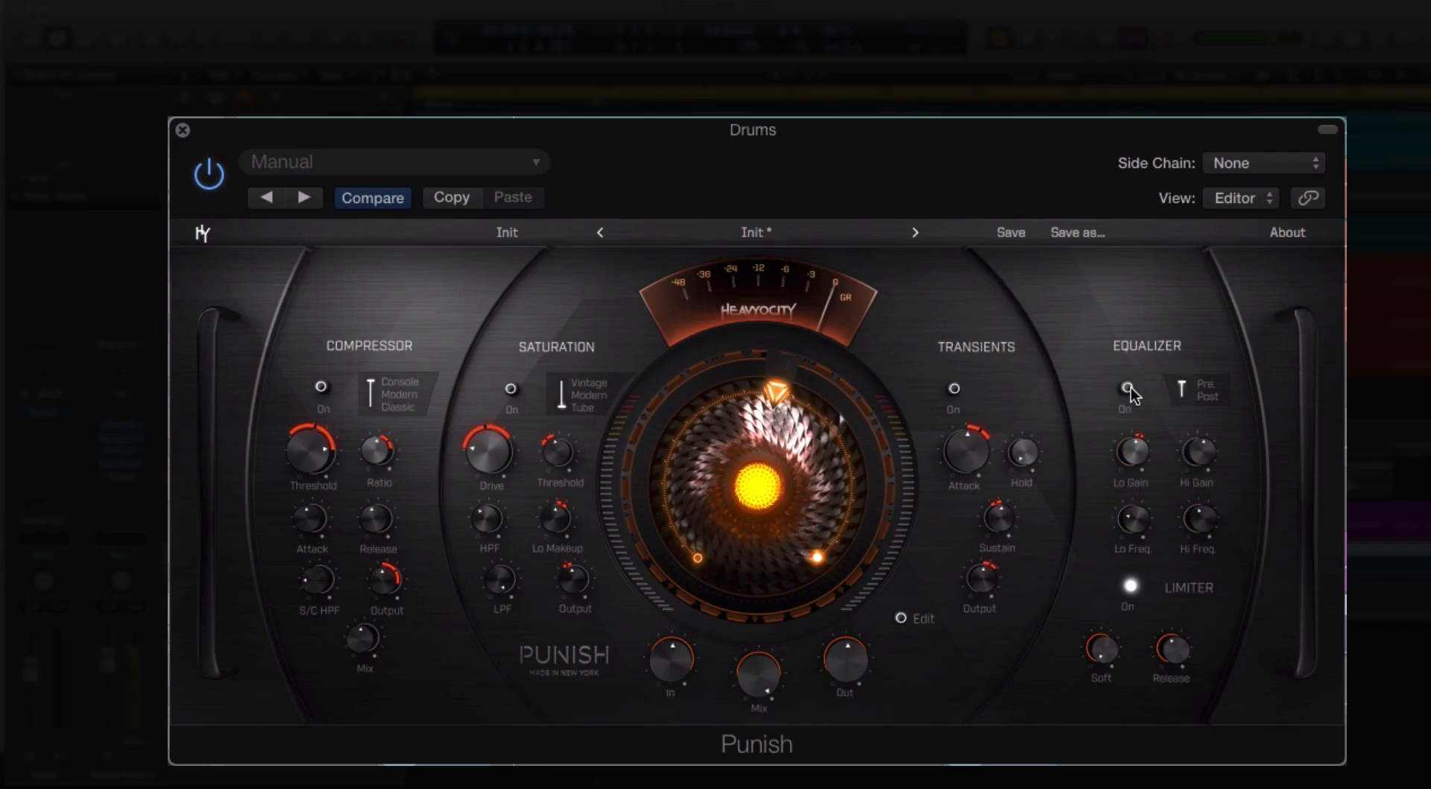
pyautogui.click(1129, 387)
pyautogui.moveTo(778, 452); pyautogui.dragTo(728, 463)
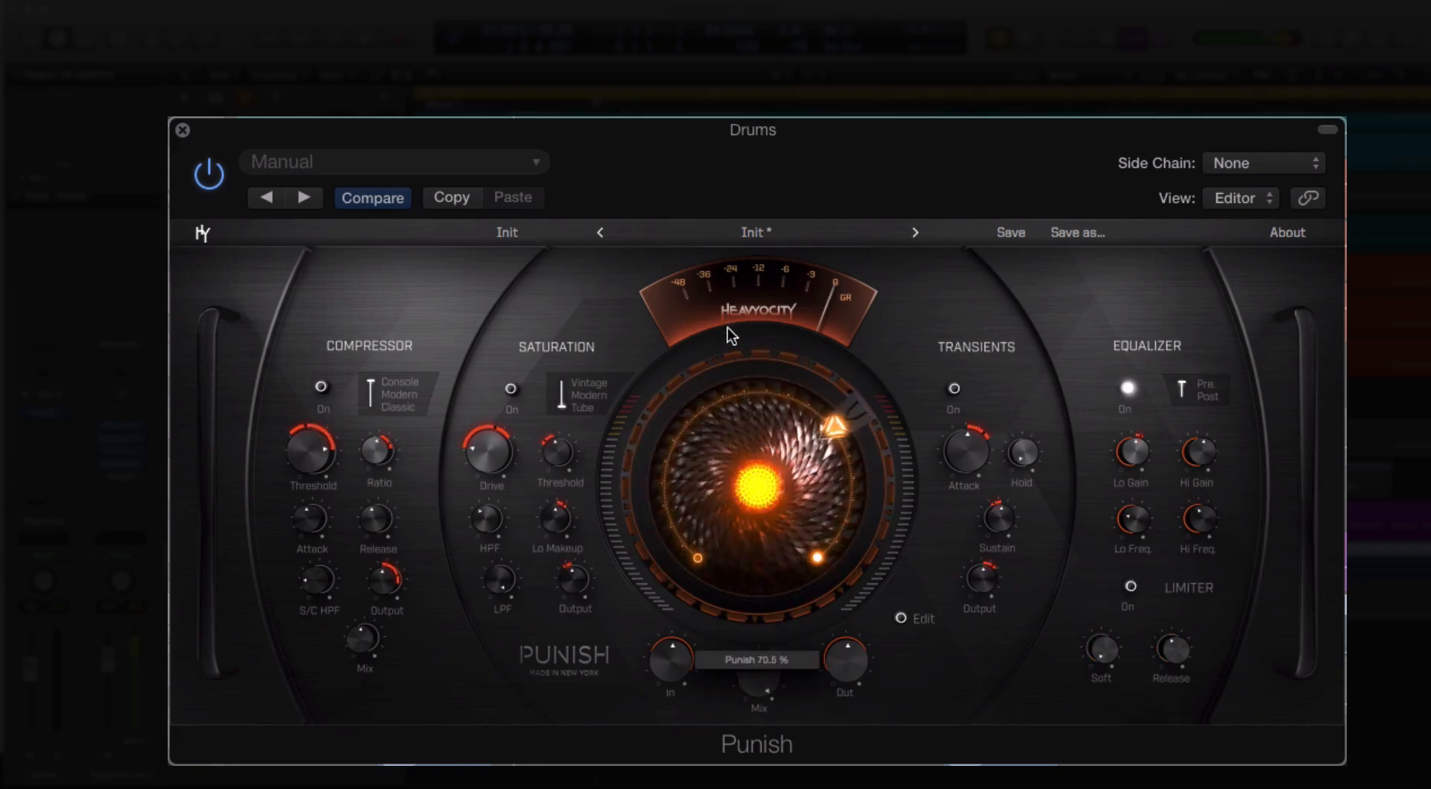
# Reload the Init preset and sweep the central Punish knob up to its maximum.
pyautogui.click(741, 233)
pyautogui.click(765, 317)
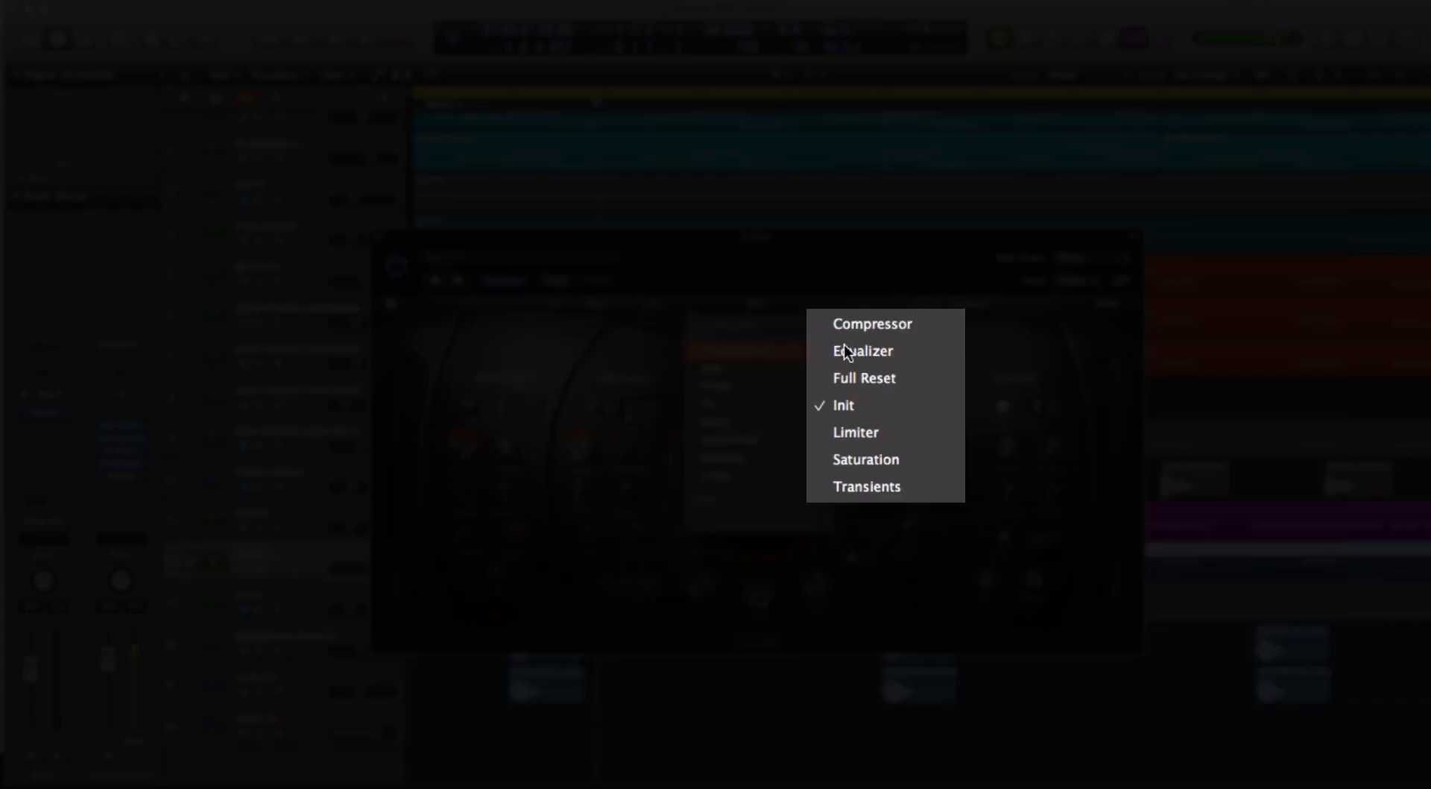
pyautogui.click(943, 422)
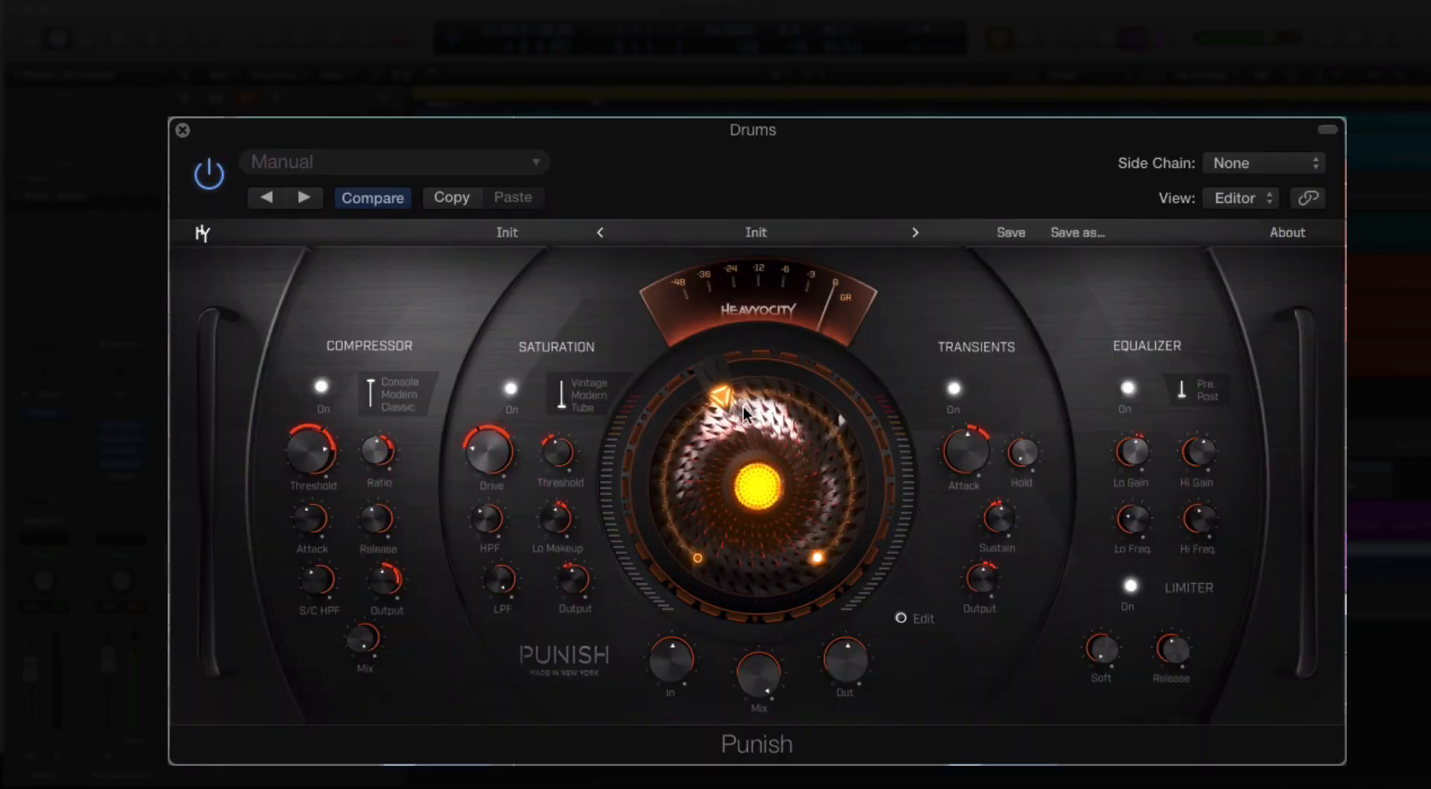
pyautogui.moveTo(847, 337); pyautogui.dragTo(767, 447)
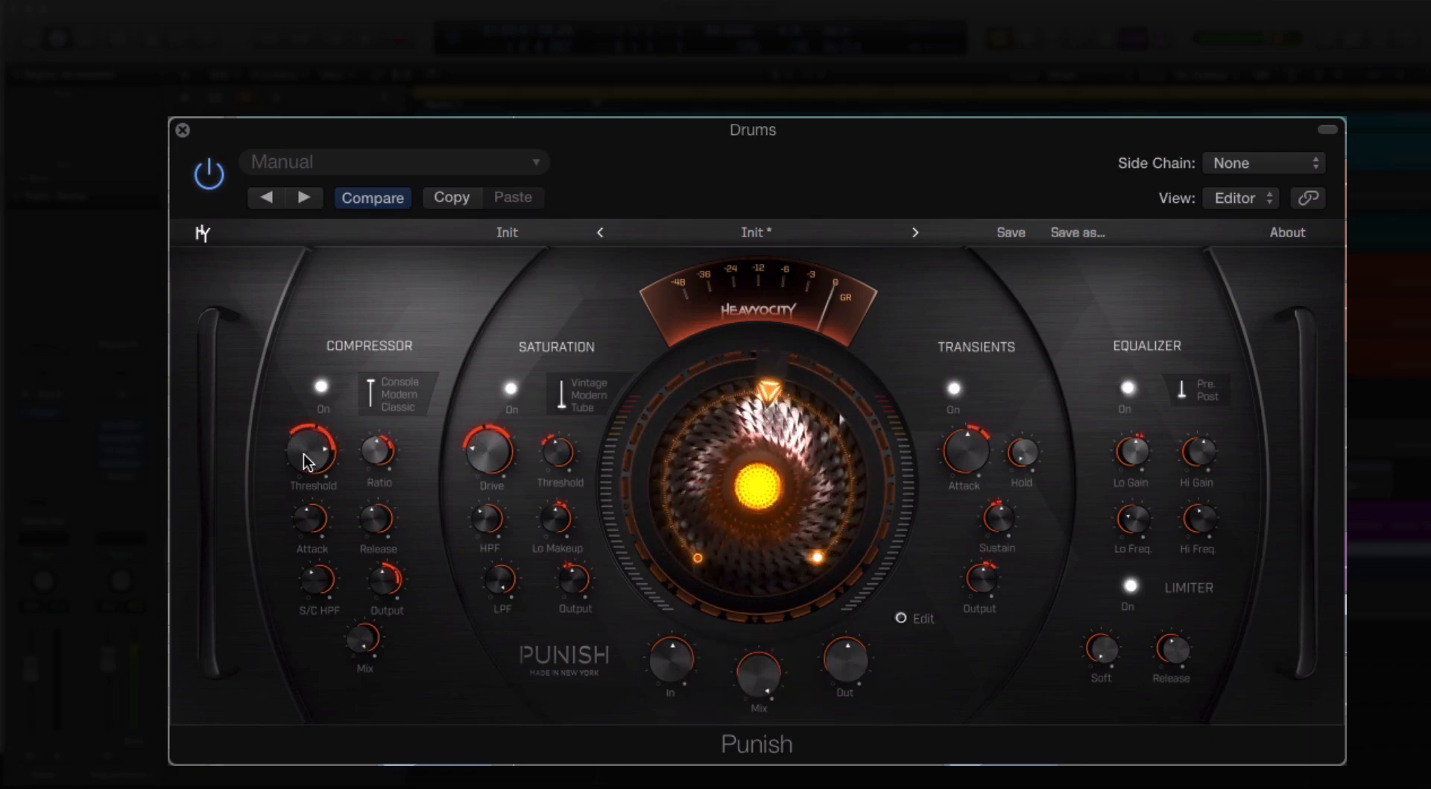
pyautogui.moveTo(769, 419); pyautogui.dragTo(632, 235)
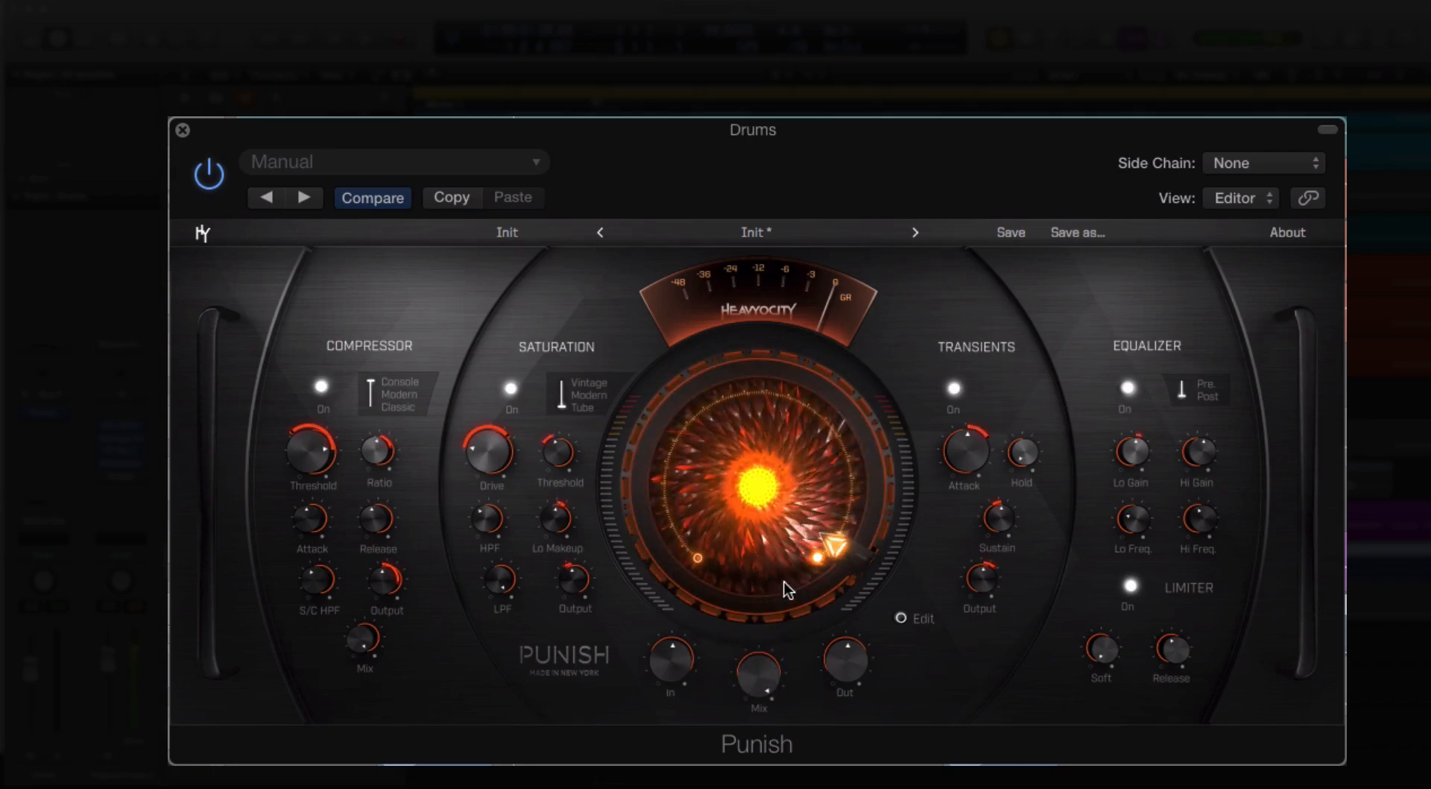
# Enable Edit mode and sweep the Punish amount down to about 2.6% to demonstrate the knob modulation ranges.
pyautogui.click(905, 617)
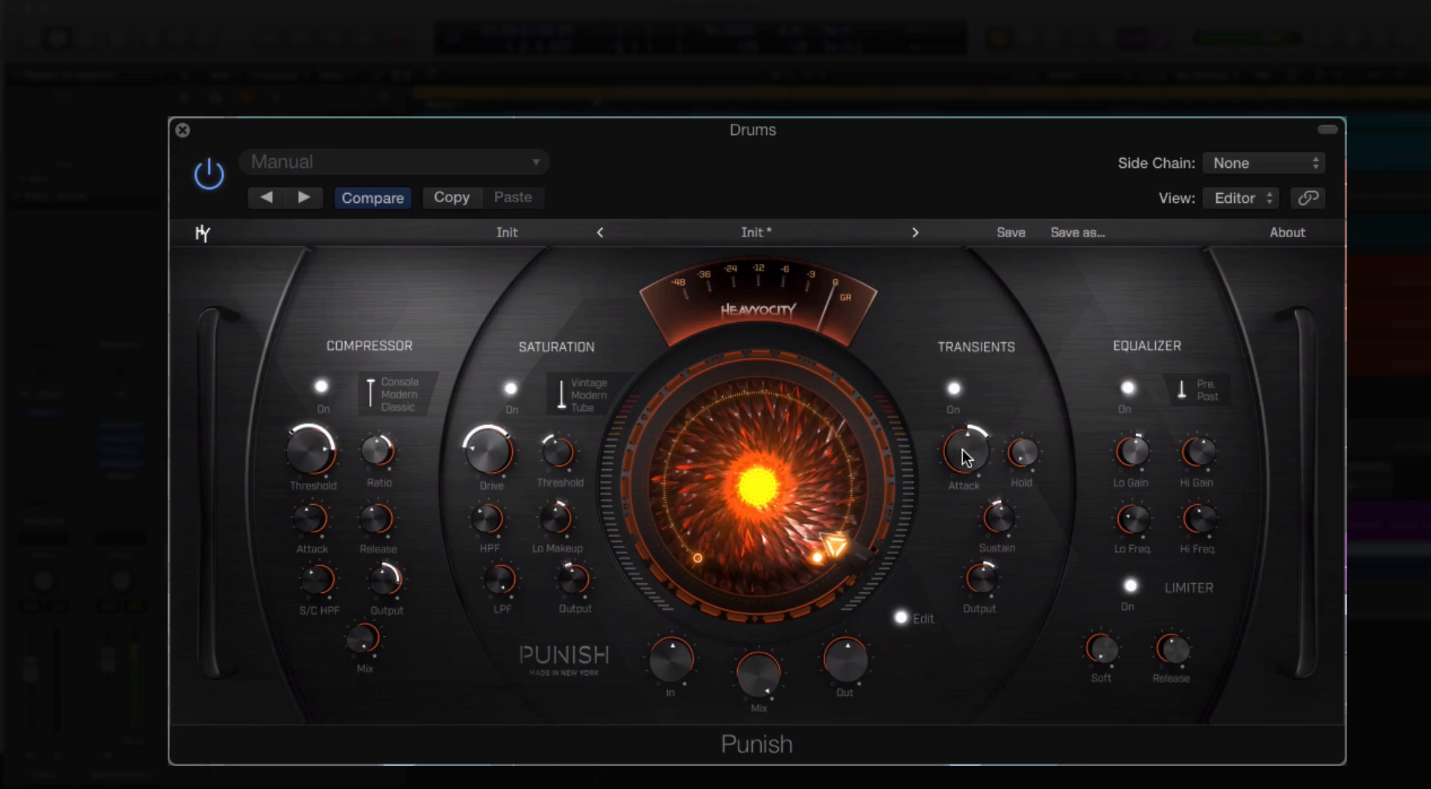
pyautogui.moveTo(714, 447); pyautogui.dragTo(664, 507)
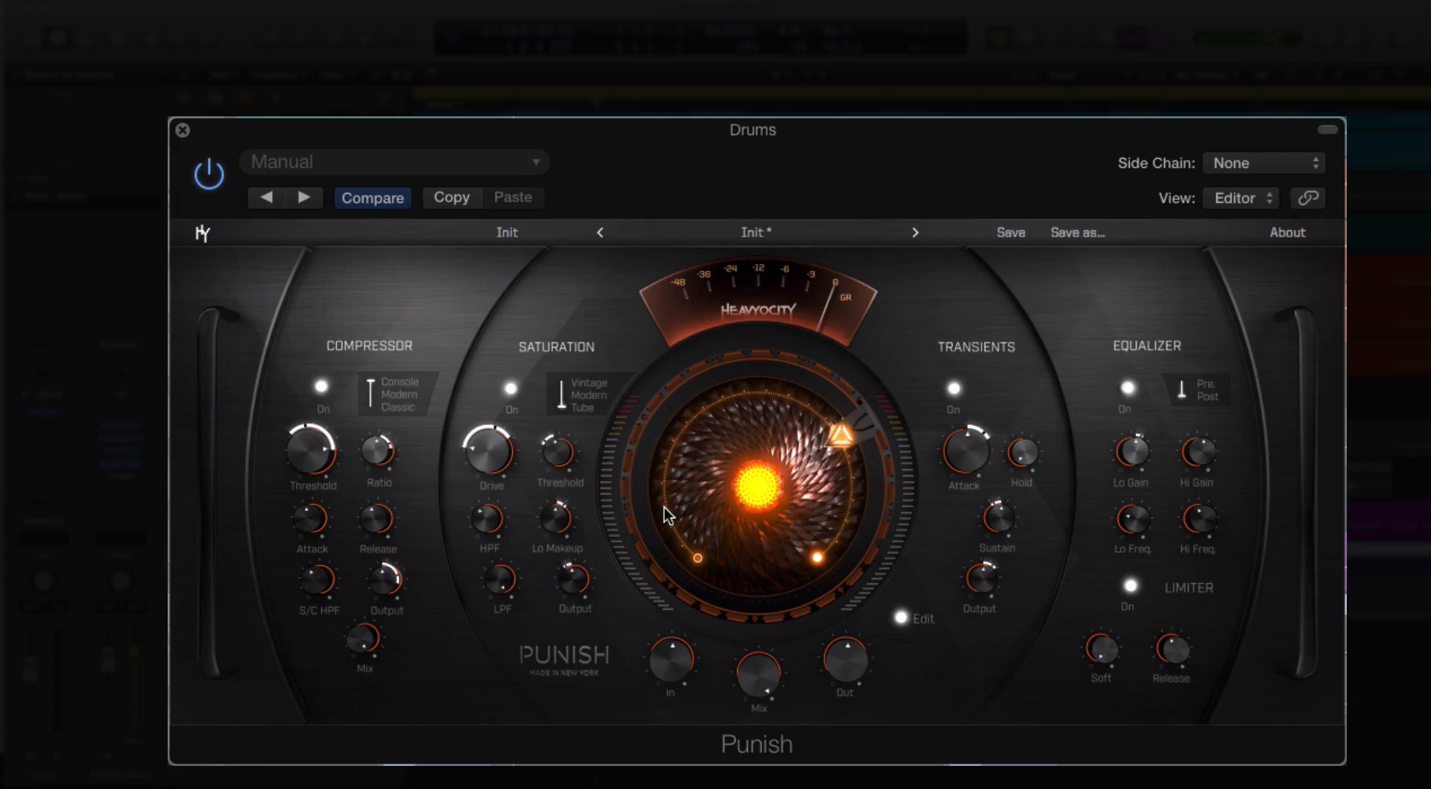
pyautogui.moveTo(808, 431); pyautogui.dragTo(714, 615)
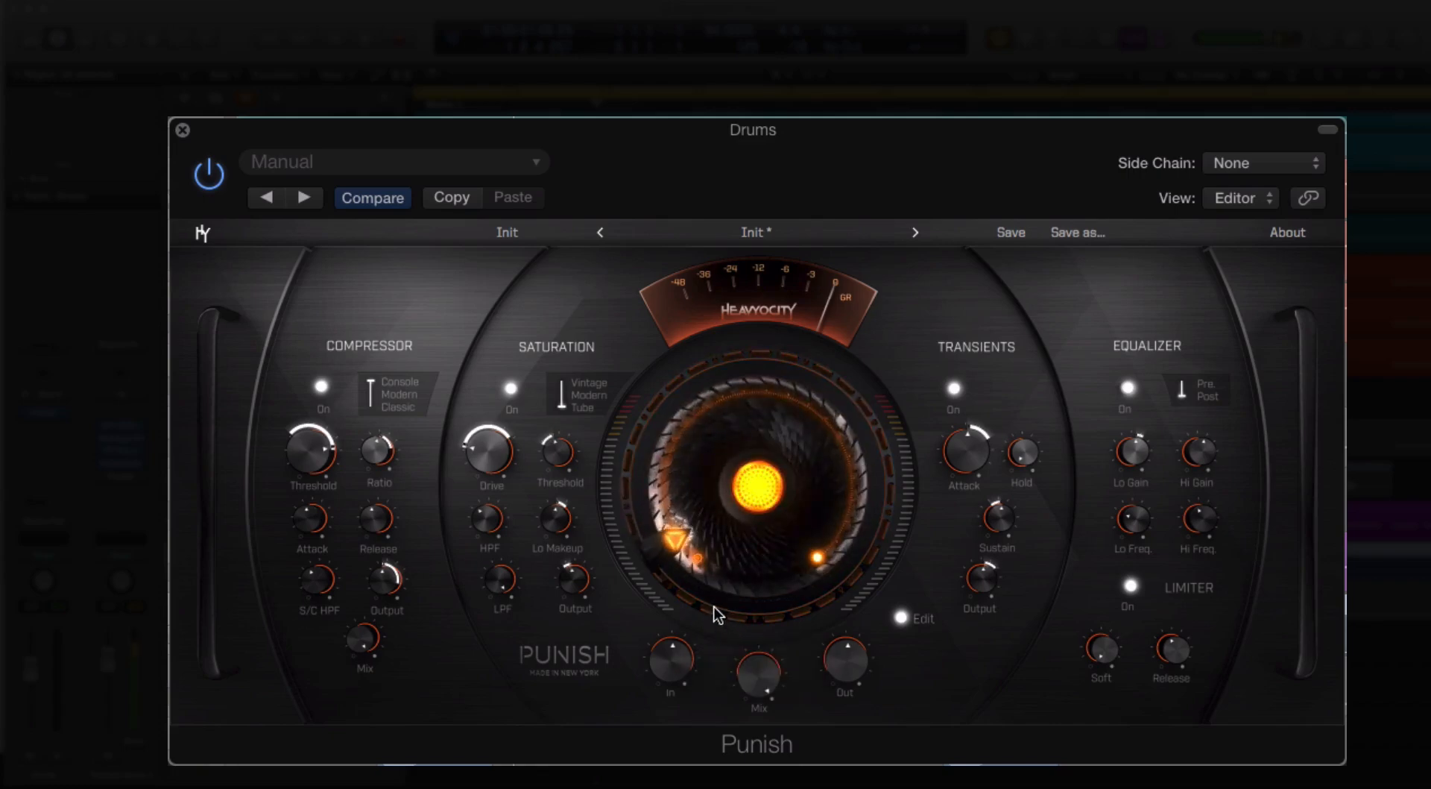
pyautogui.moveTo(714, 607); pyautogui.dragTo(738, 527)
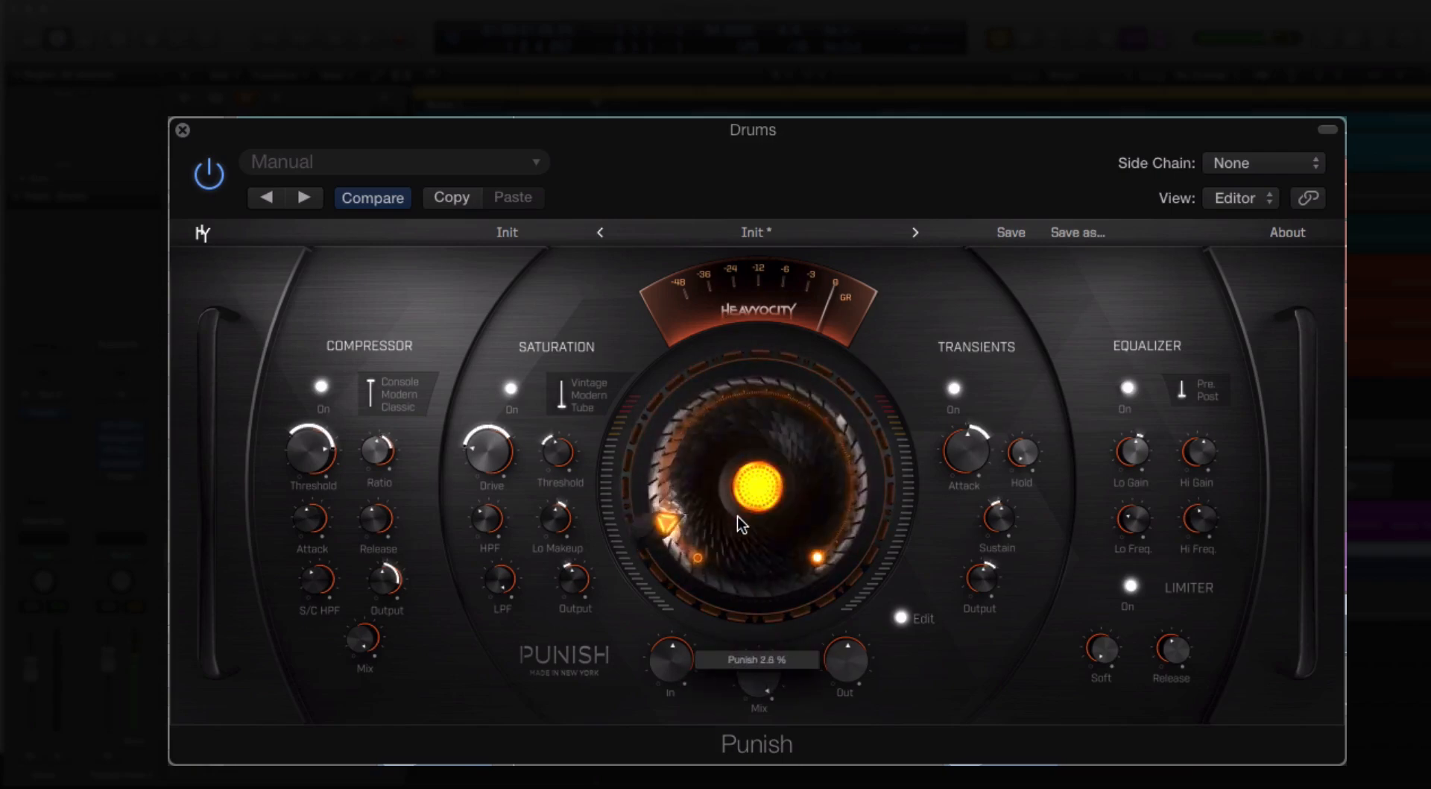
# Close the Drums instance of Punish and load the Mastering preset Fire In The Hole in the Tropical House 2 instance.
pyautogui.click(183, 131)
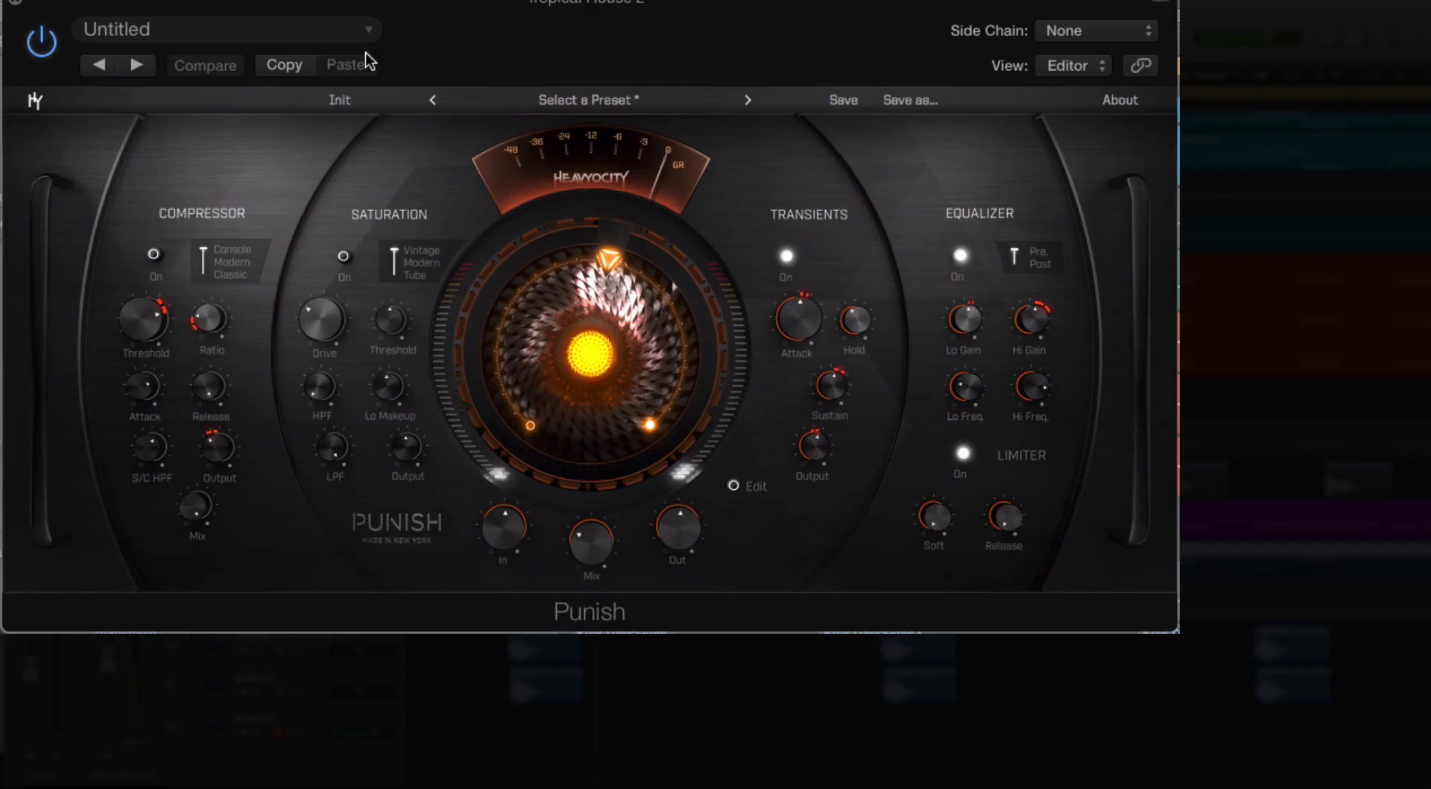
pyautogui.moveTo(457, 13); pyautogui.dragTo(500, 38)
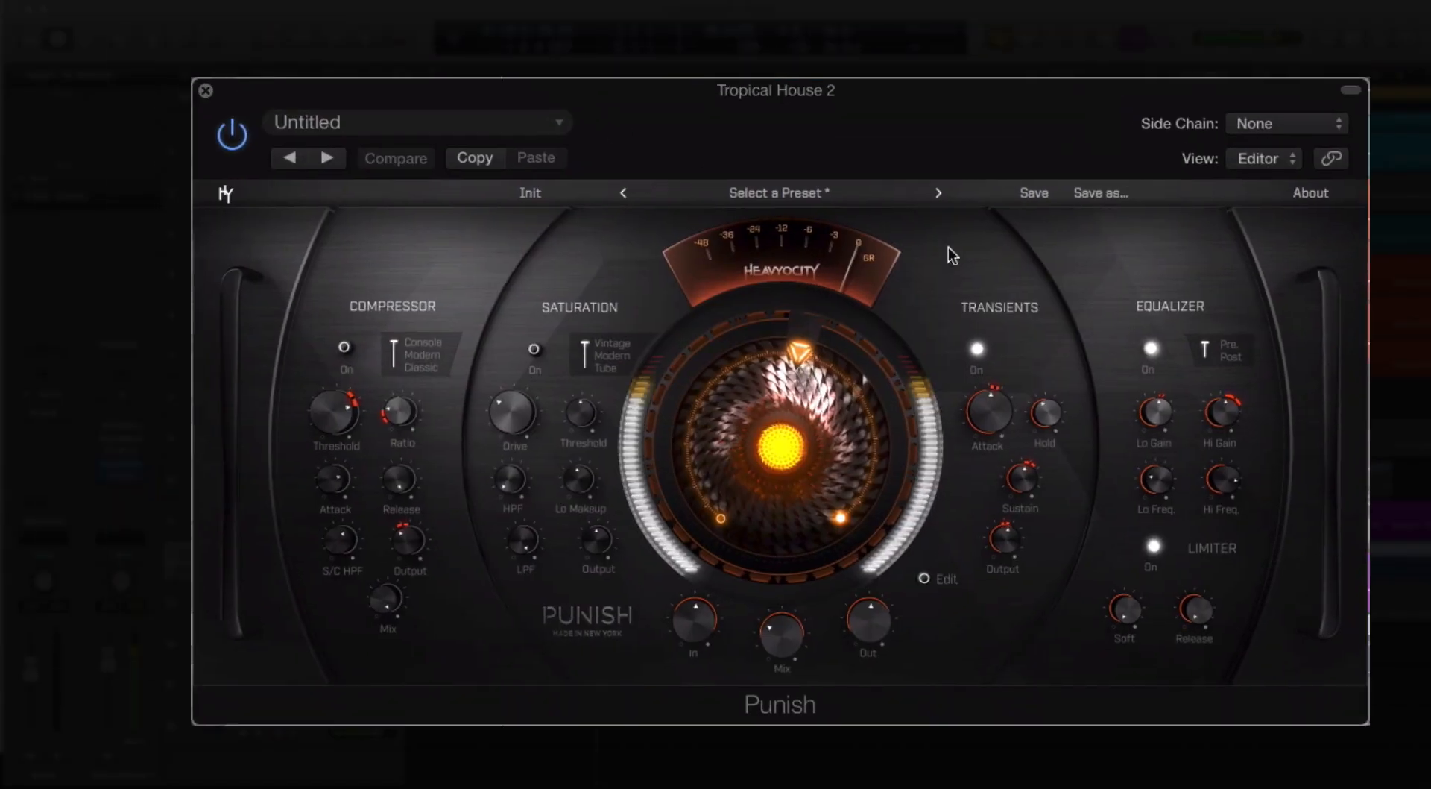
pyautogui.click(630, 125)
pyautogui.moveTo(773, 428)
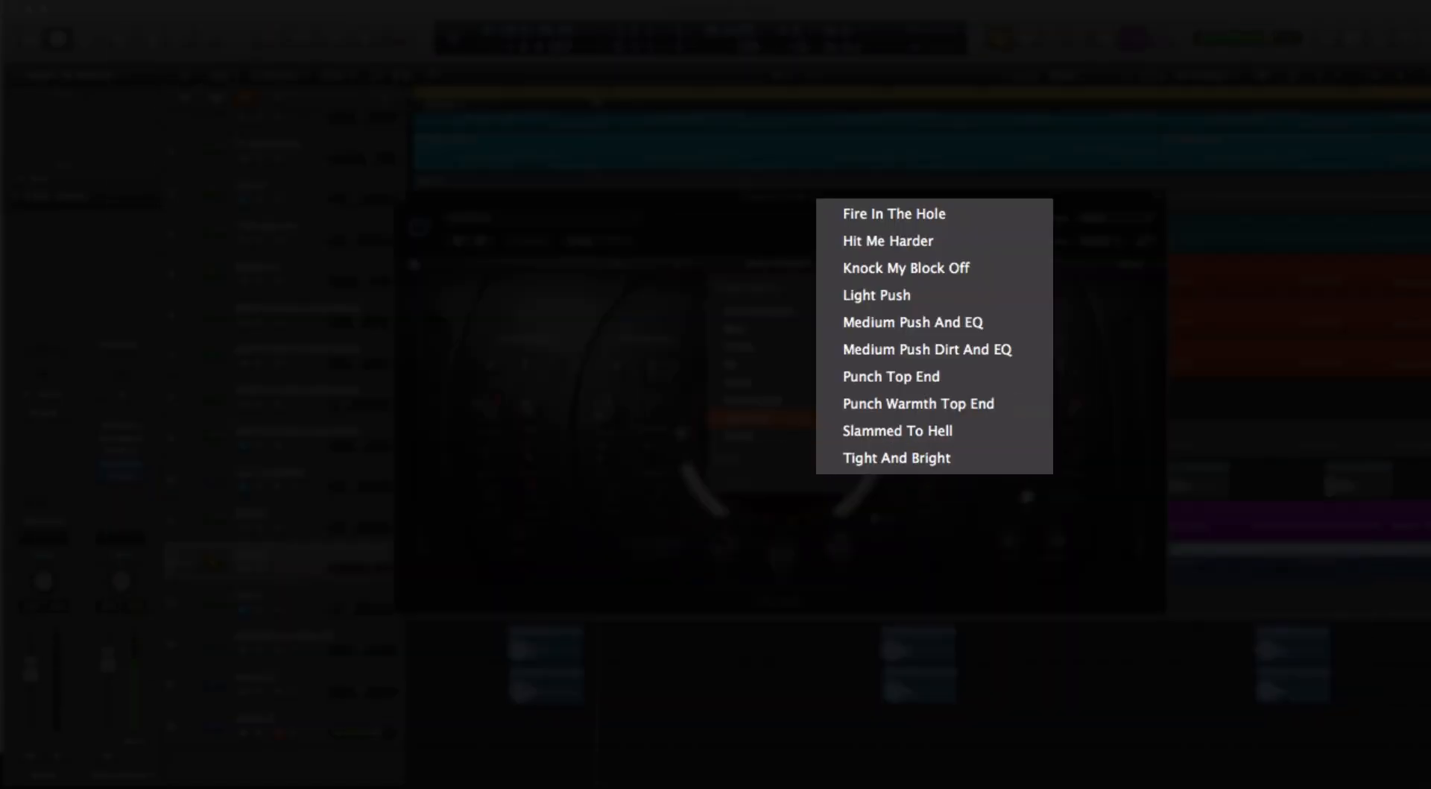
pyautogui.click(997, 212)
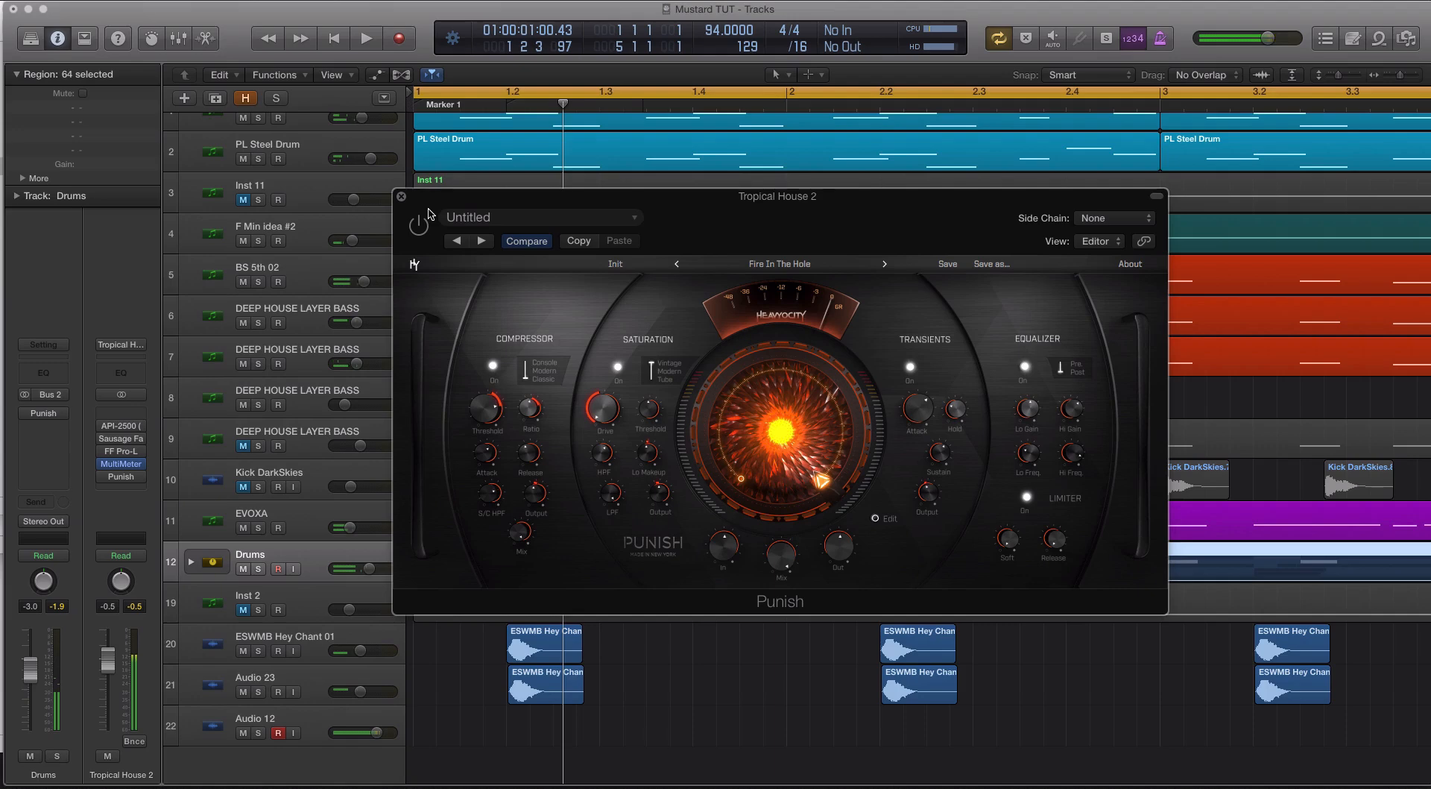
# Enable API-2500, Sausage Fa and FF Pro-L on the Tropical House 2 channel and play the mix through them.
pyautogui.click(103, 425)
pyautogui.click(103, 439)
pyautogui.click(102, 452)
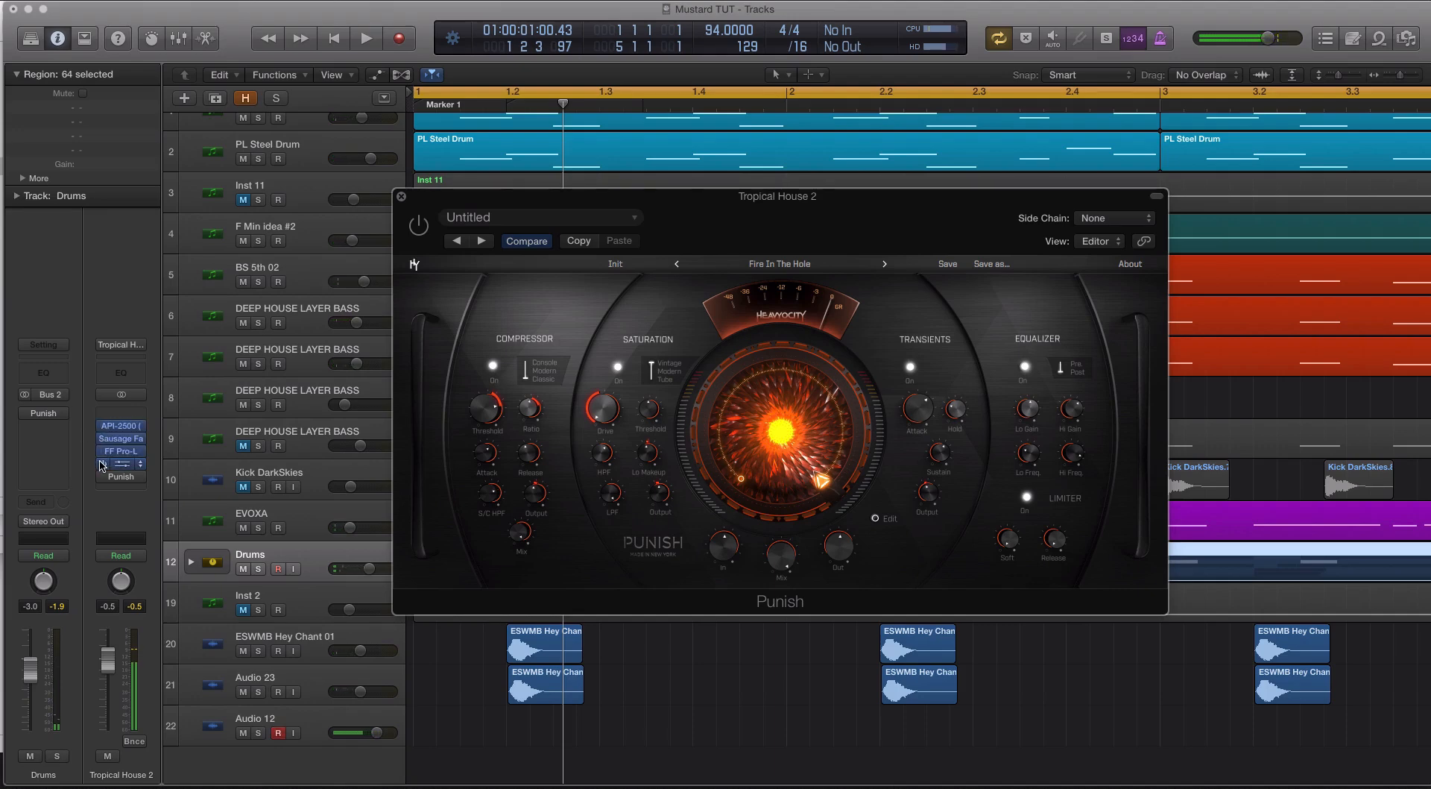
pyautogui.press('space')
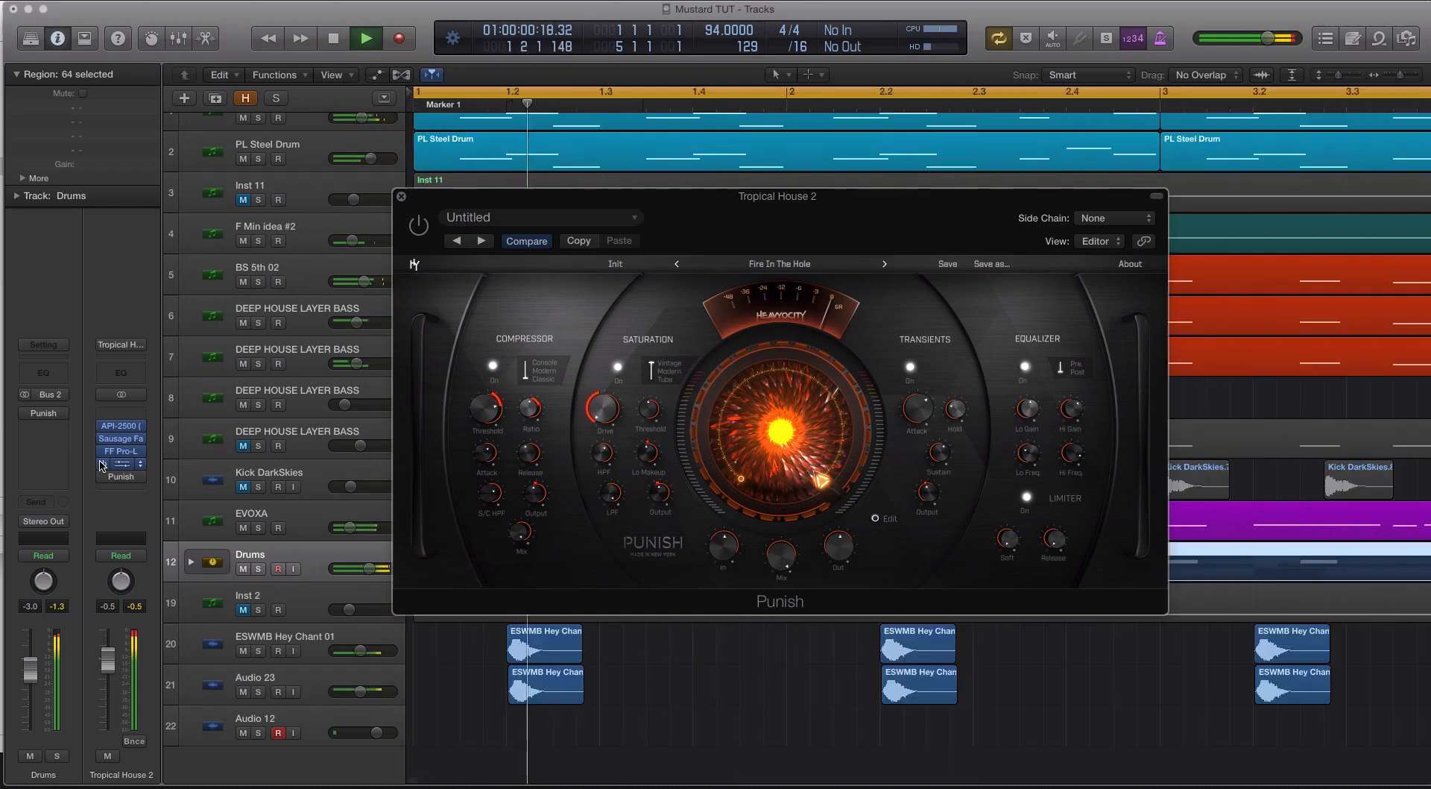
pyautogui.press('space')
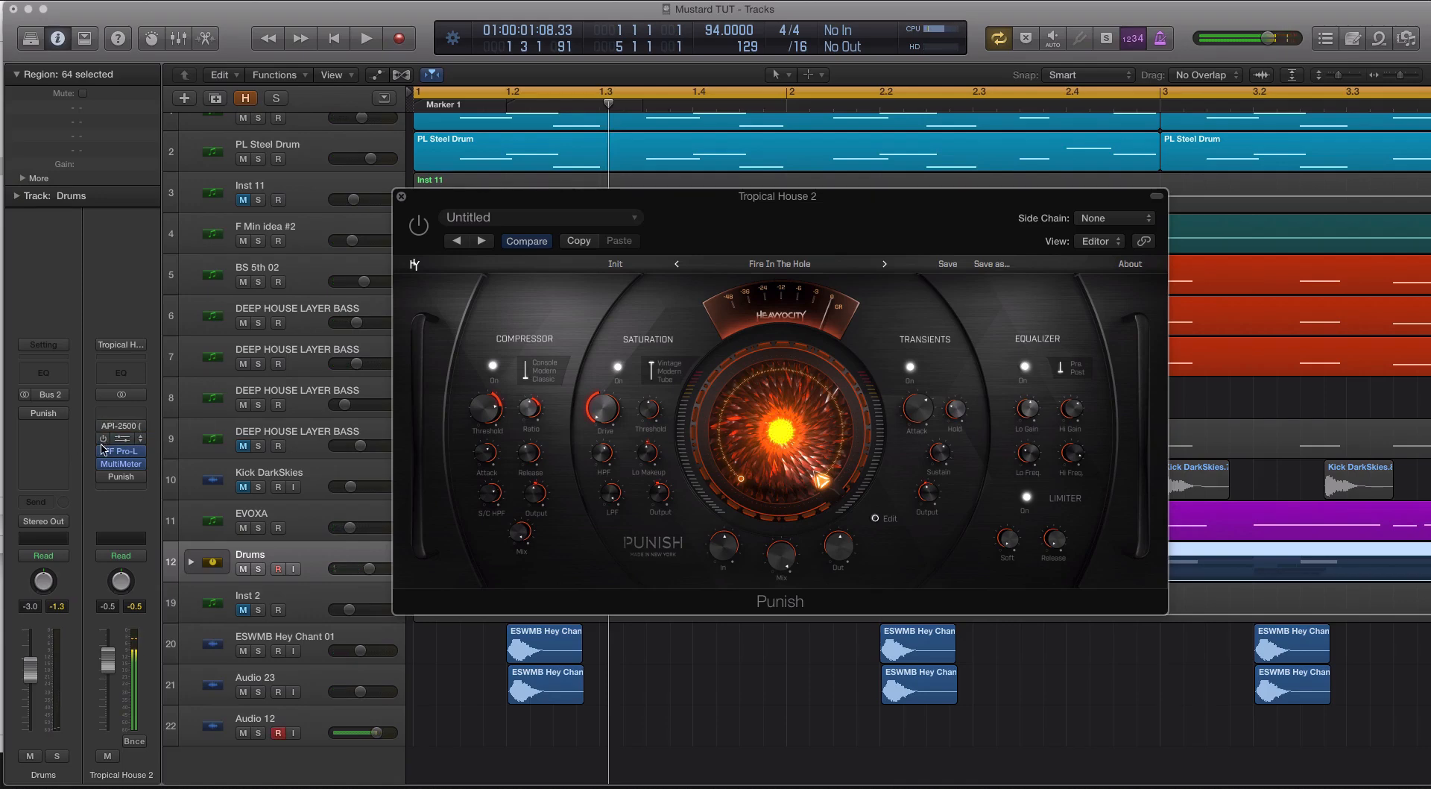
# Reopen Punish active on the Tropical House 2 channel and turn its Punish amount down to near minimum during playback.
pyautogui.click(123, 477)
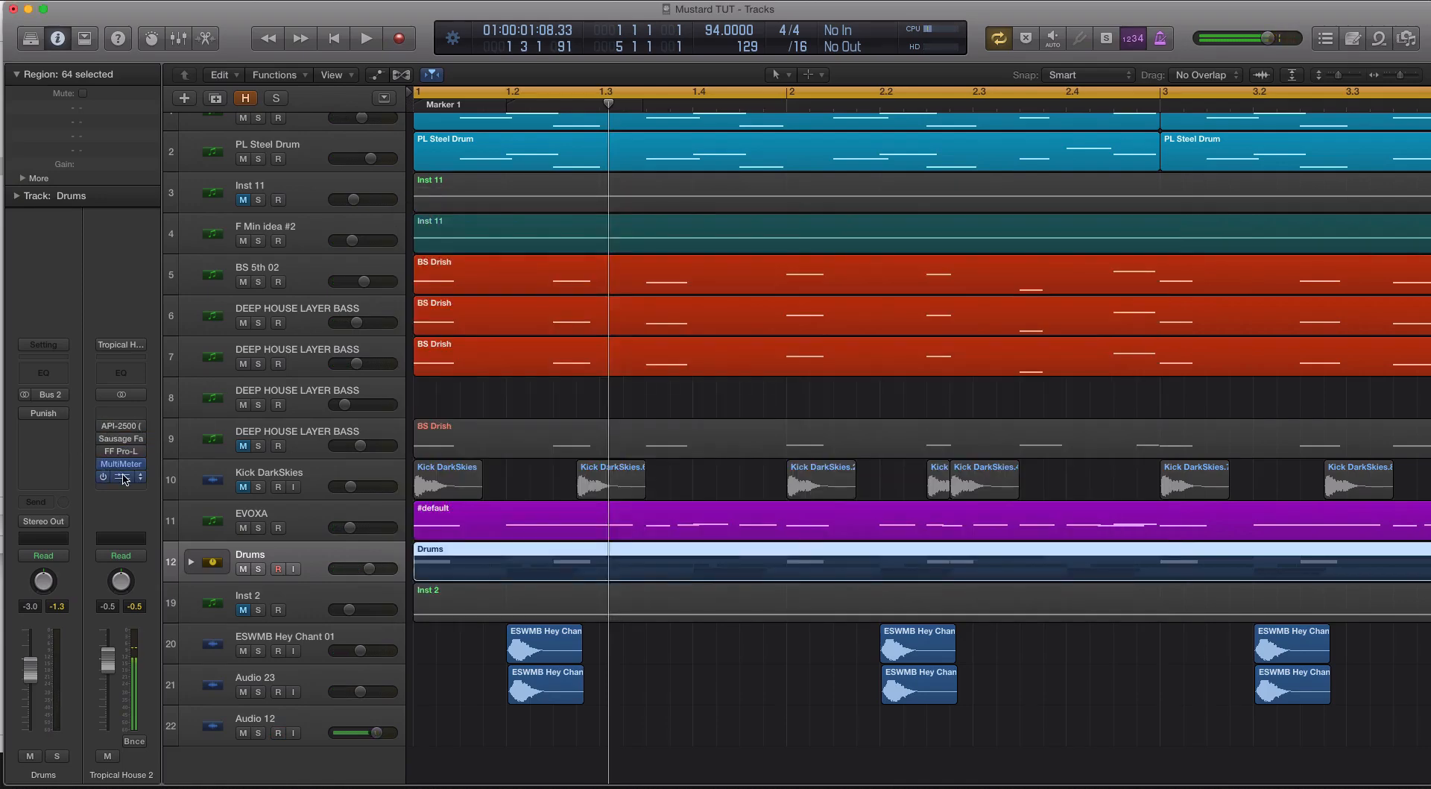
pyautogui.click(123, 477)
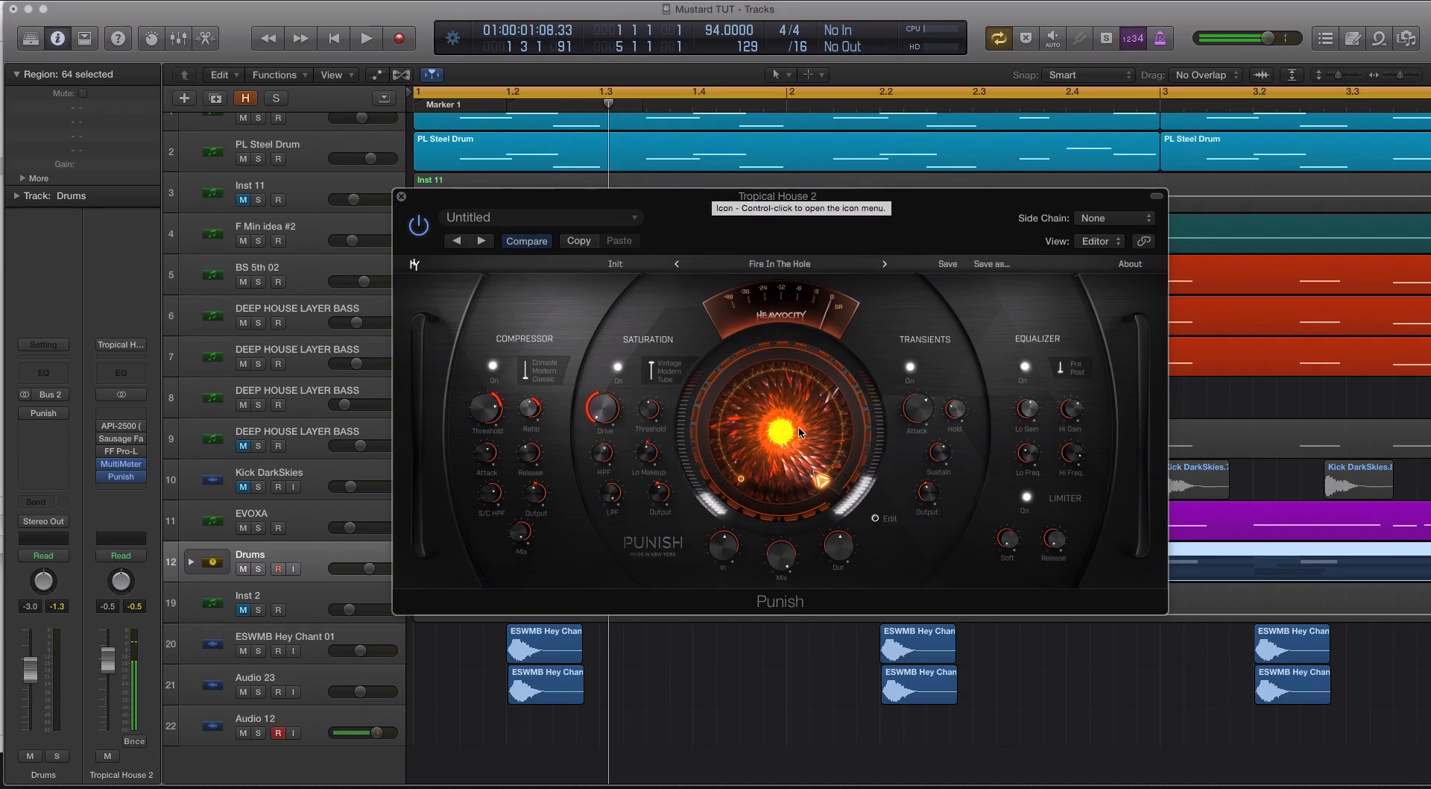
pyautogui.press('space')
pyautogui.moveTo(825, 480); pyautogui.dragTo(772, 523)
pyautogui.press('space')
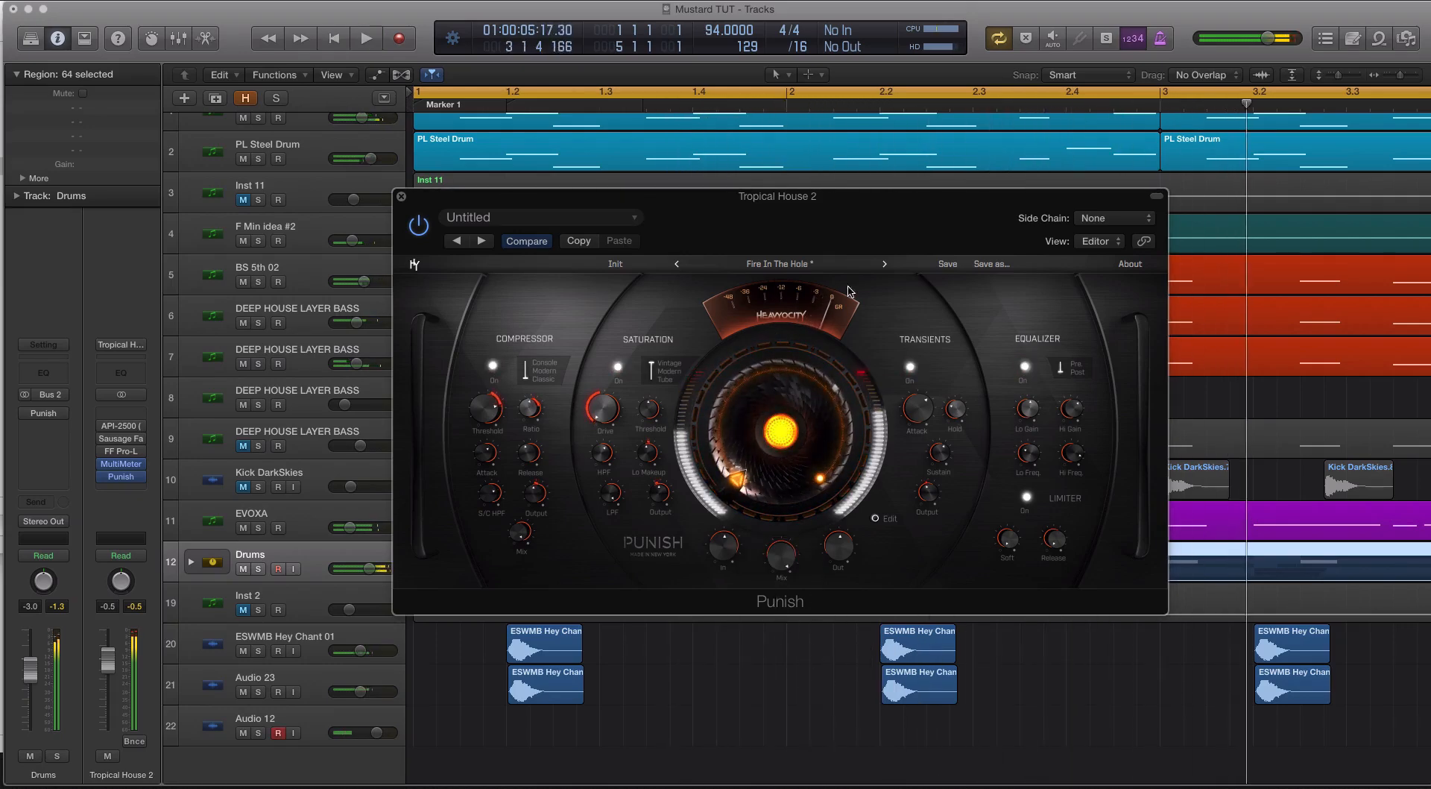
# Load the next preset, Hit Me Harder, and sweep the Punish amount up and down while the mix plays.
pyautogui.click(885, 265)
pyautogui.press('space')
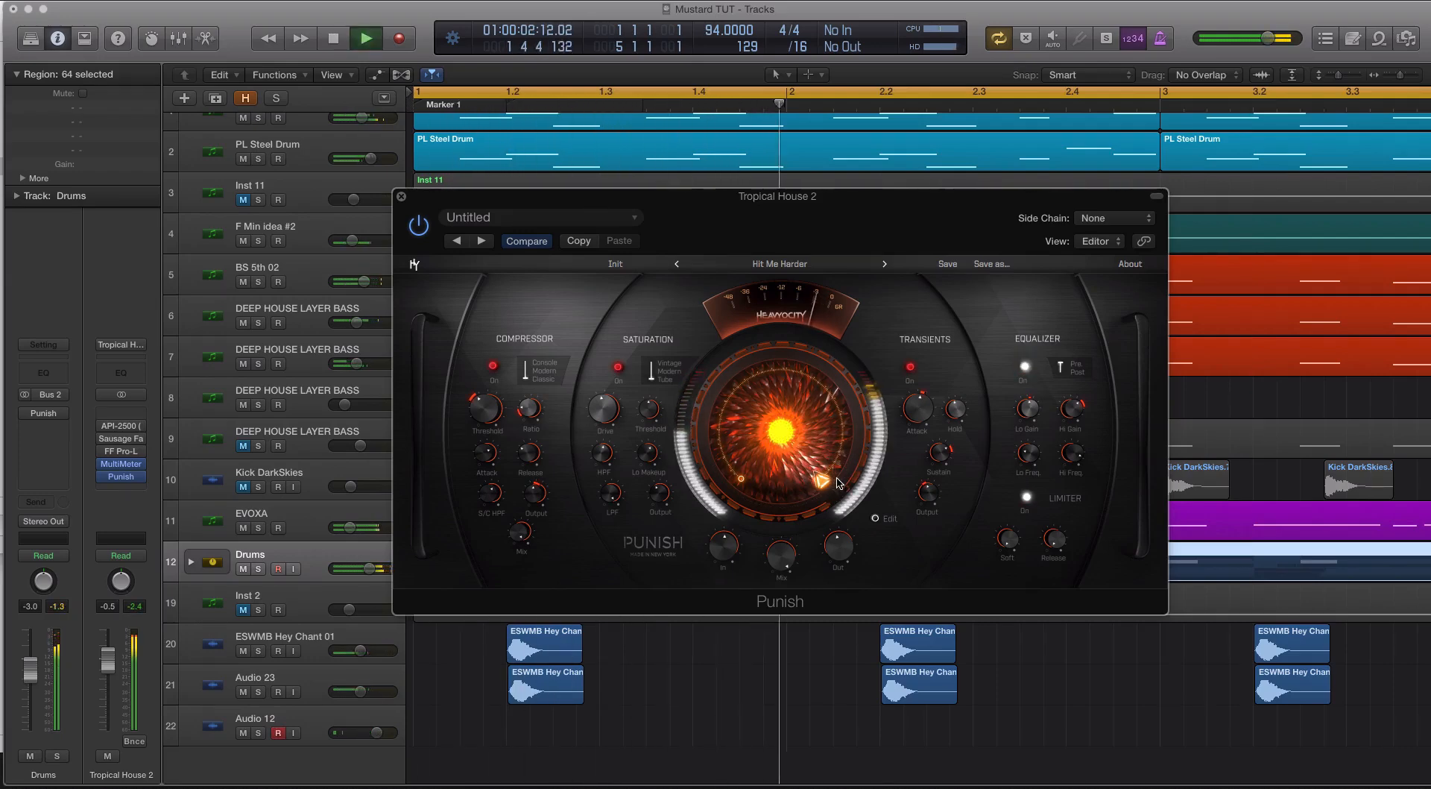
pyautogui.click(821, 396)
pyautogui.moveTo(821, 395); pyautogui.dragTo(794, 466)
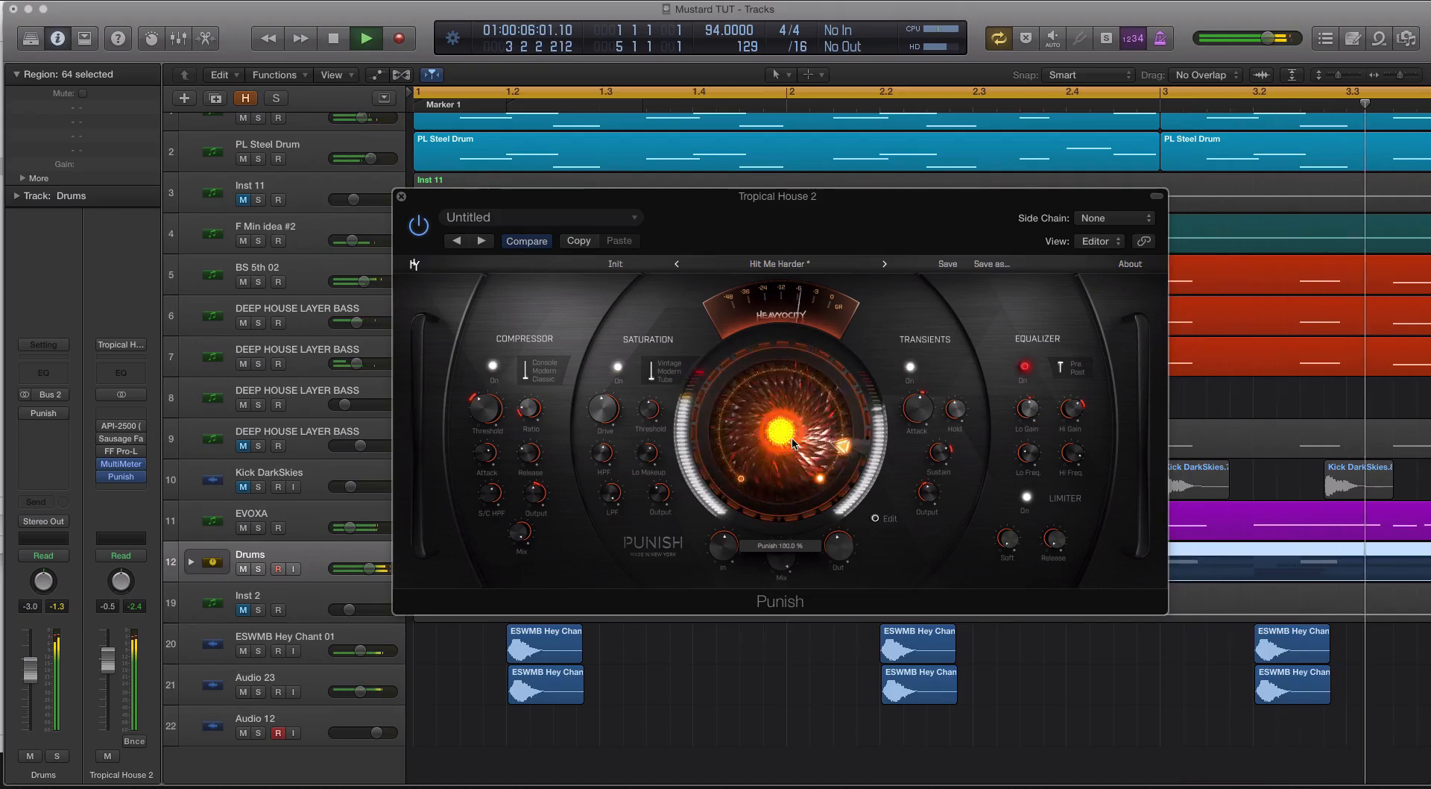
pyautogui.press('space')
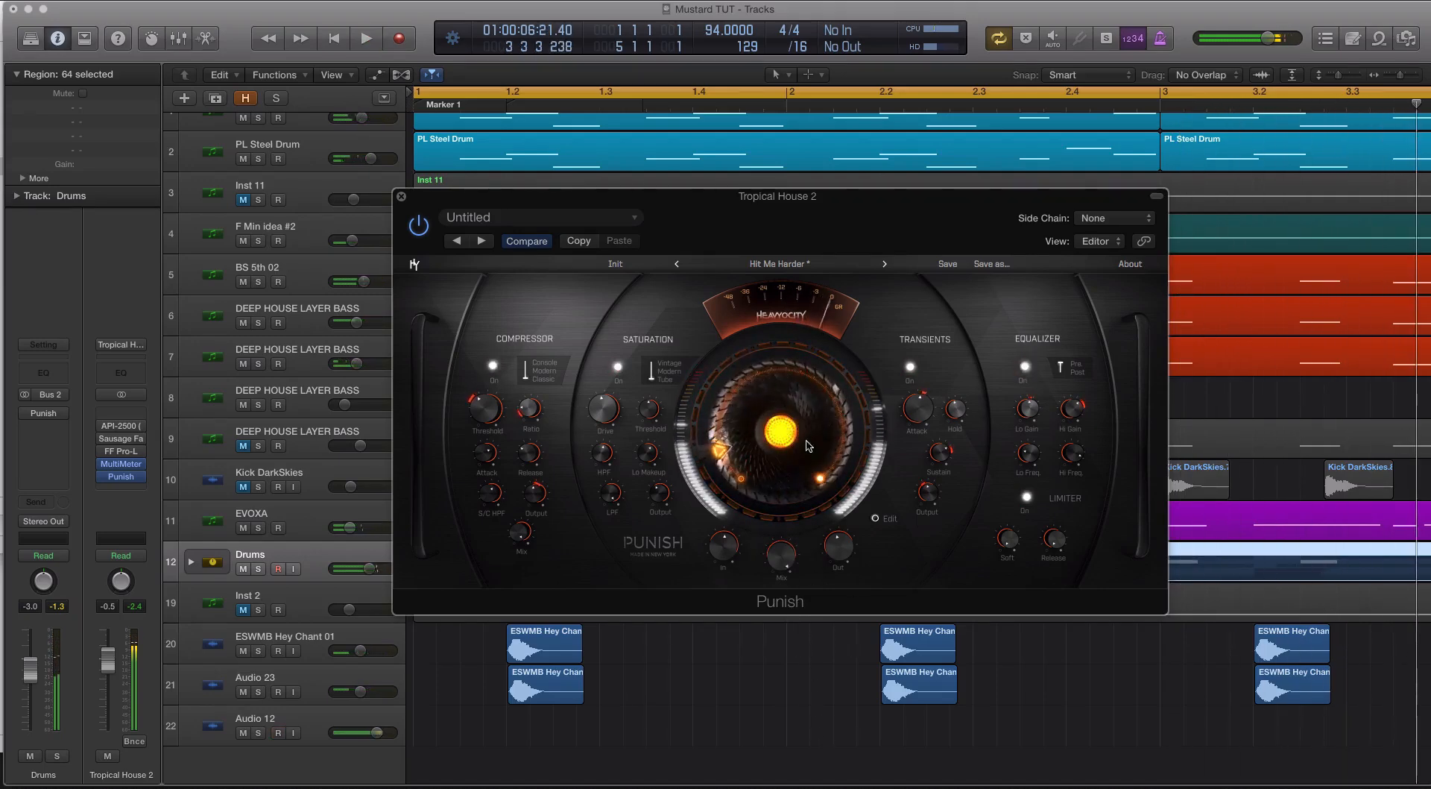
pyautogui.moveTo(748, 378); pyautogui.dragTo(791, 391)
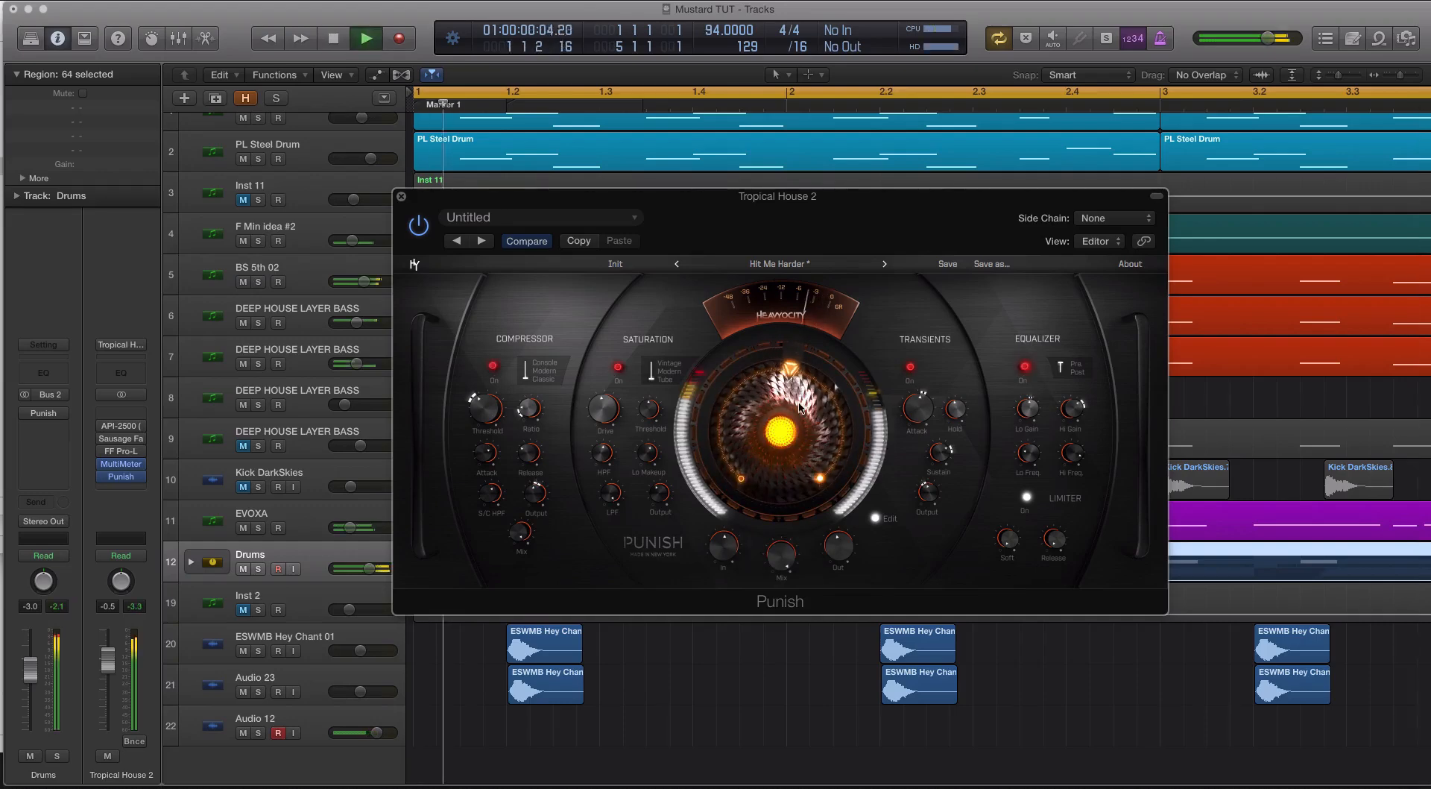
# Load the Mastering preset Light Push and play the mix through it.
pyautogui.click(802, 260)
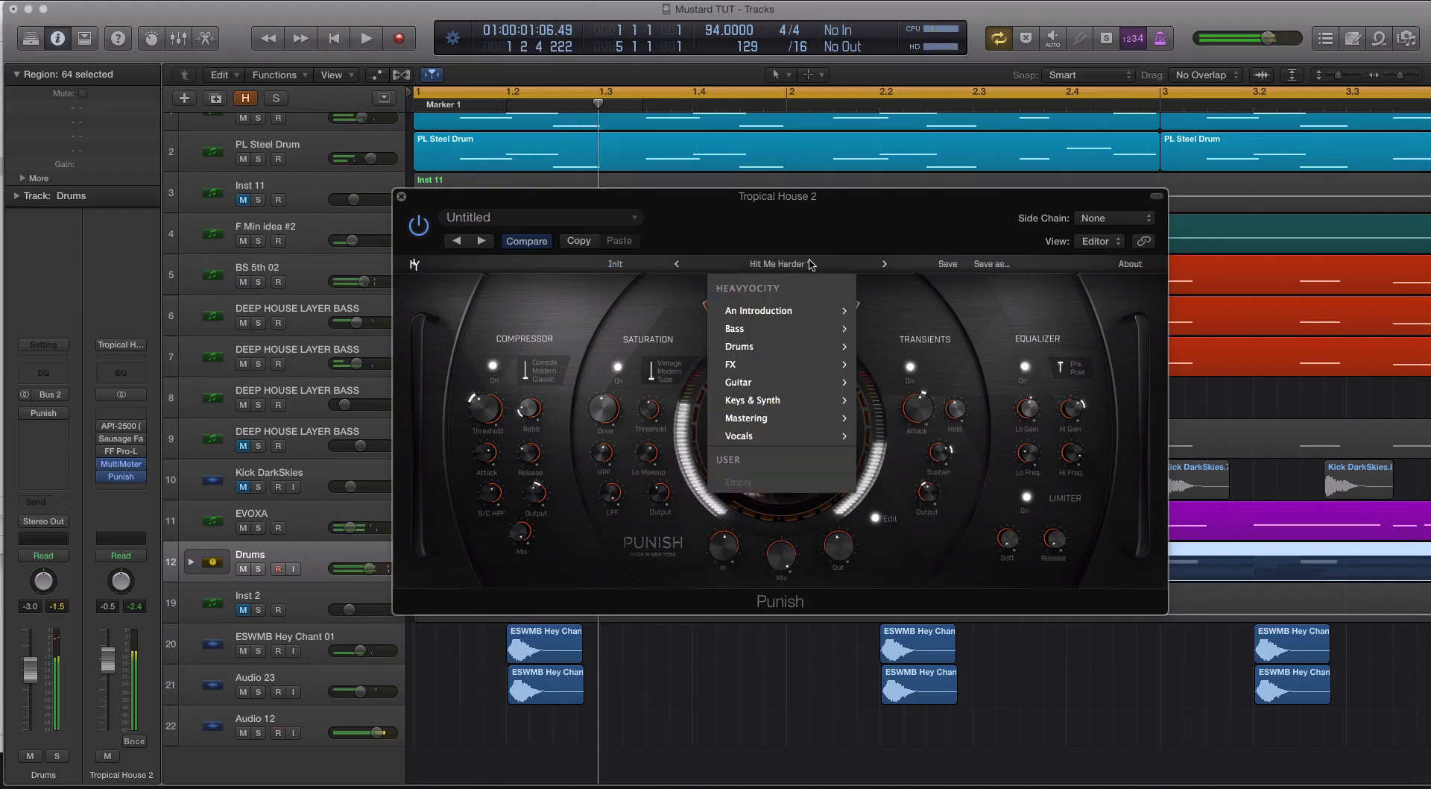
pyautogui.moveTo(826, 417)
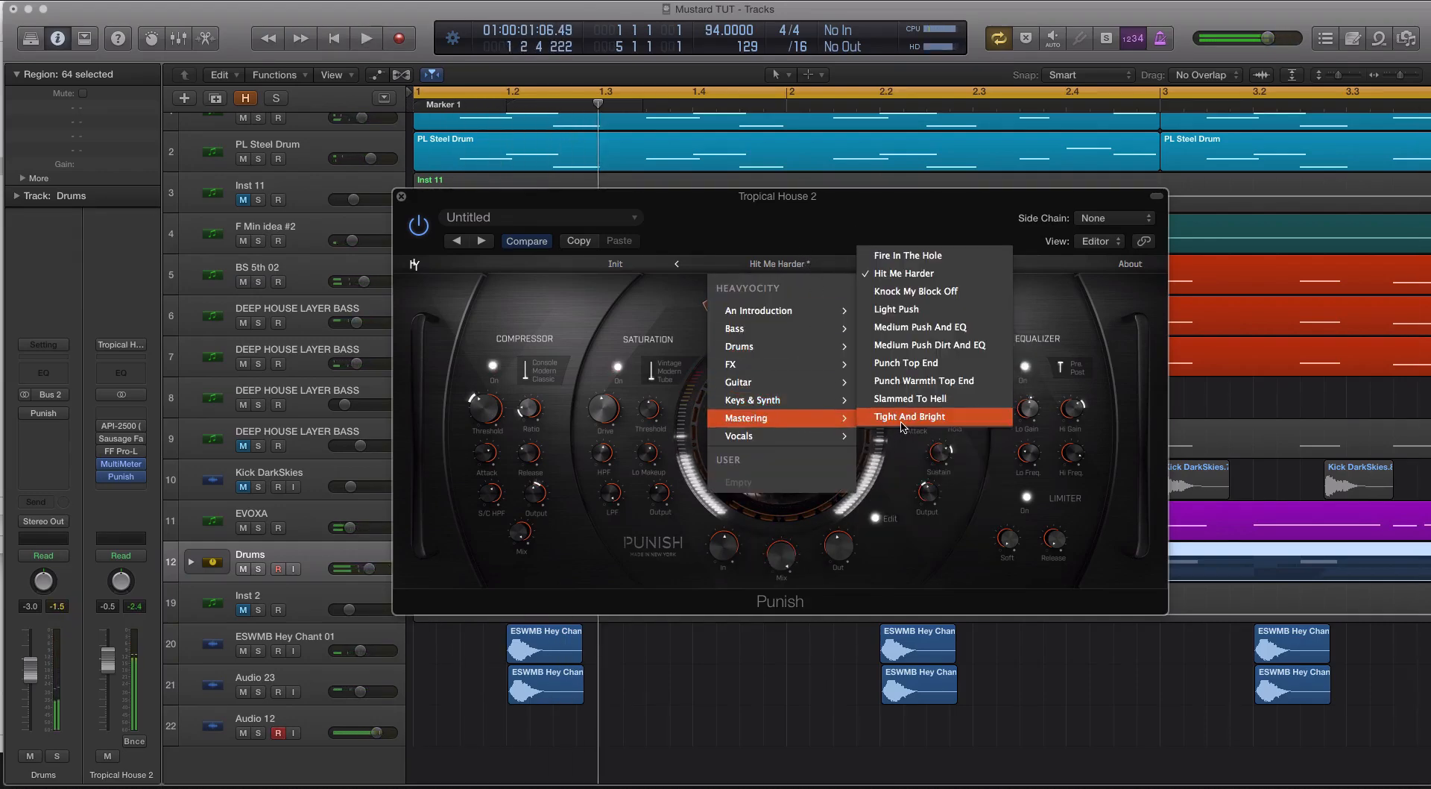
pyautogui.click(897, 308)
pyautogui.press('space')
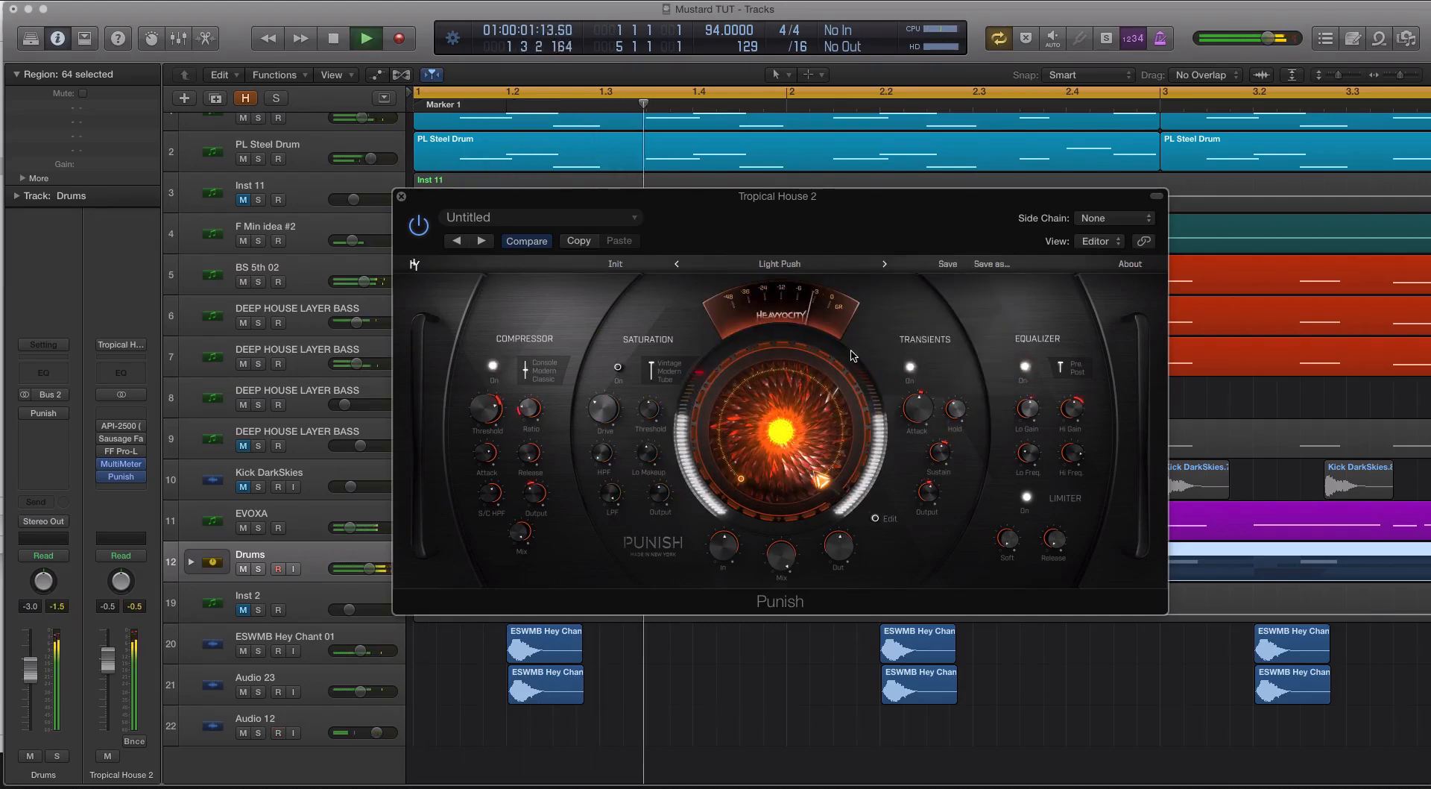
# Bypass Punish on the Tropical House 2 channel and enable API-2500, Sausage Fa and FF Pro-L while the mix plays, finishing by stopping playback.
pyautogui.moveTo(123, 467)
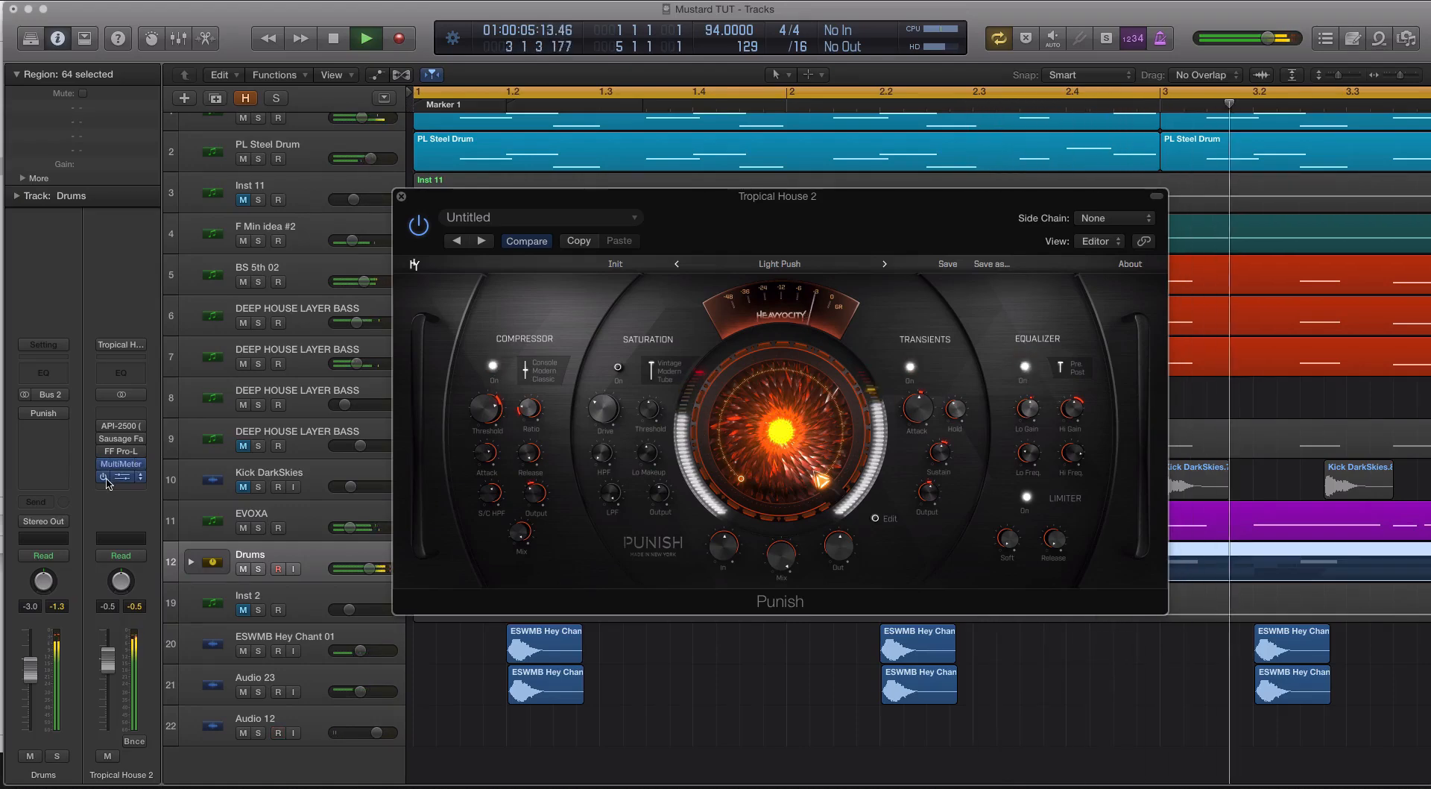
pyautogui.click(105, 477)
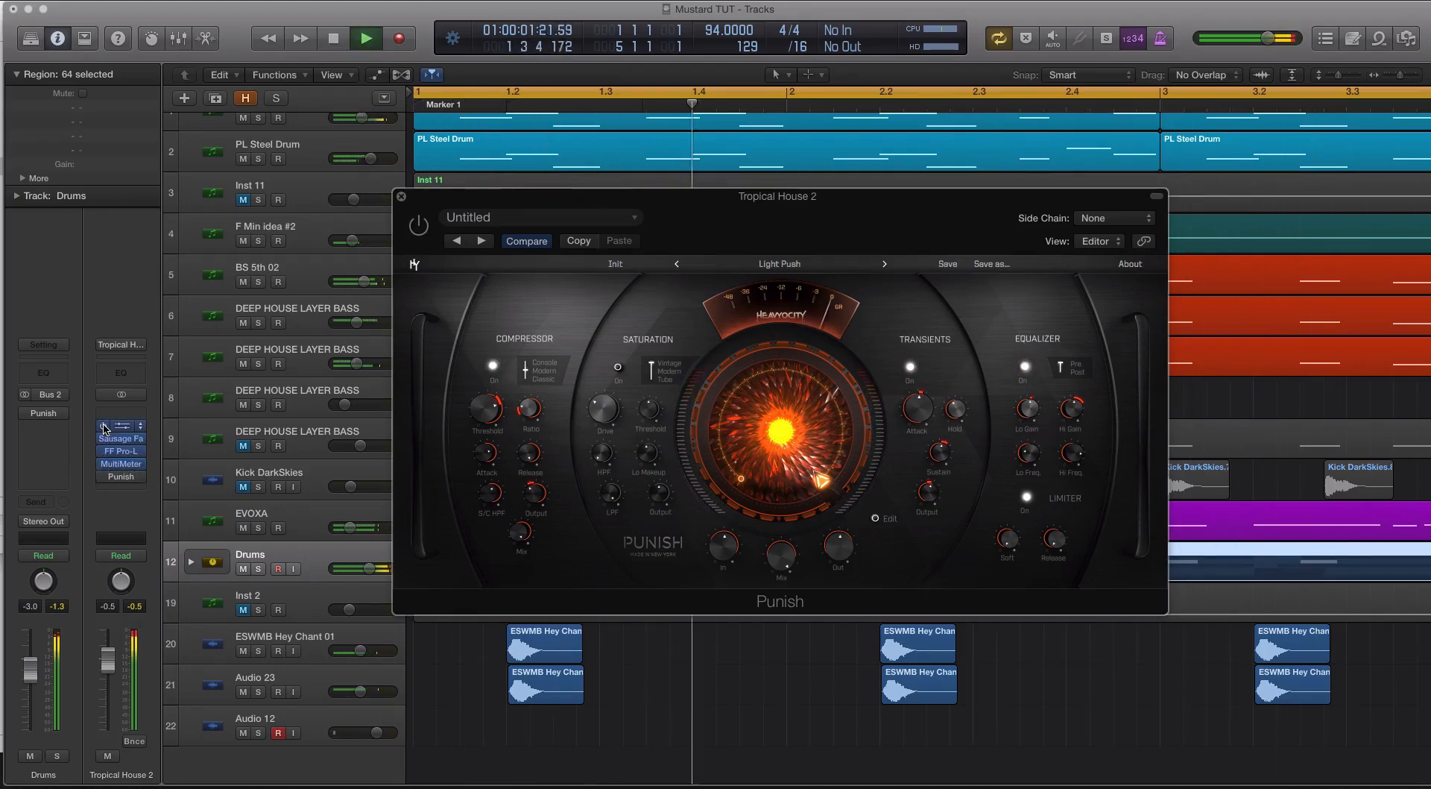
pyautogui.press('space')
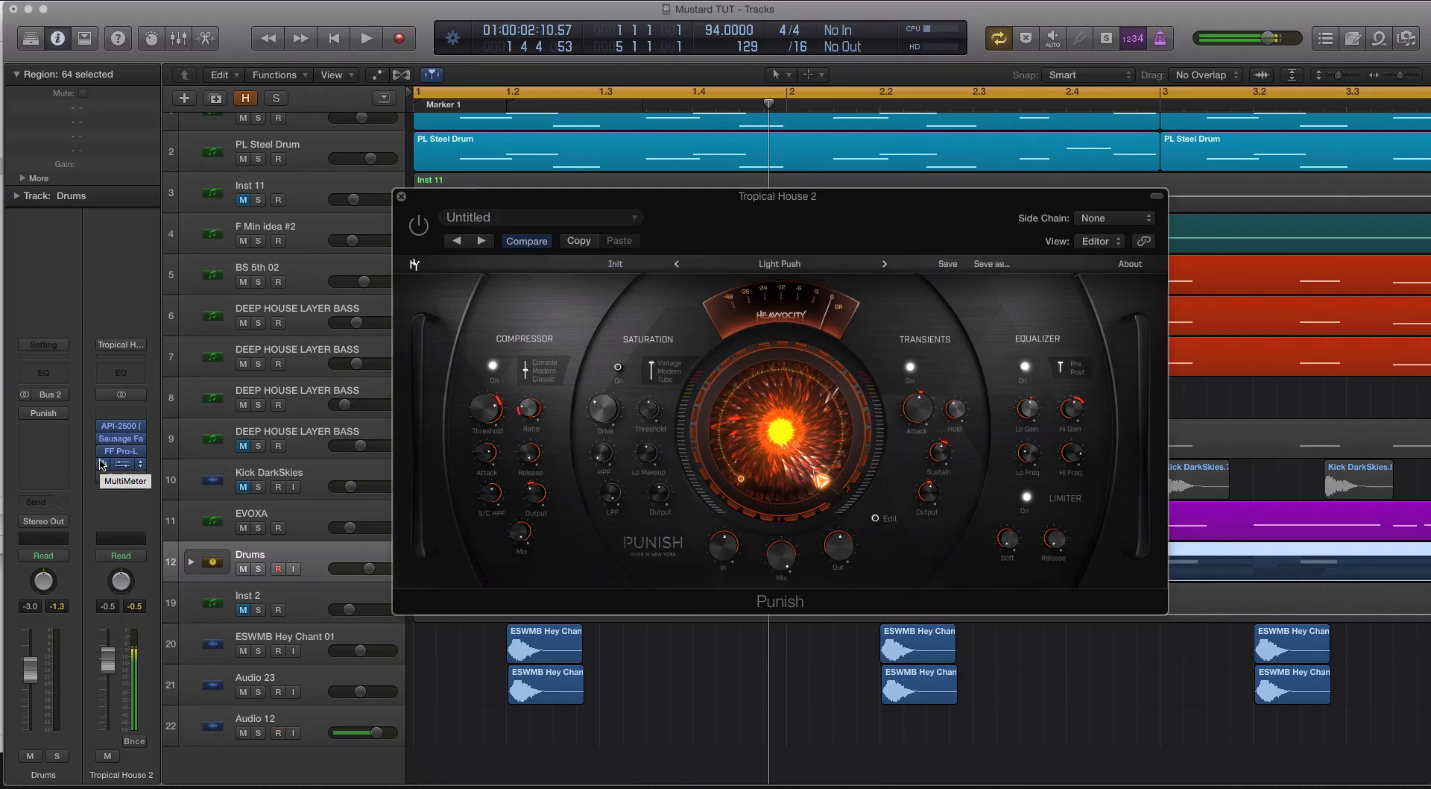
# Open MultiMeter on the Tropical House 2 channel and check the mix's loudness during playback through the existing plugin chain, closing the meter when finished.
pyautogui.click(123, 467)
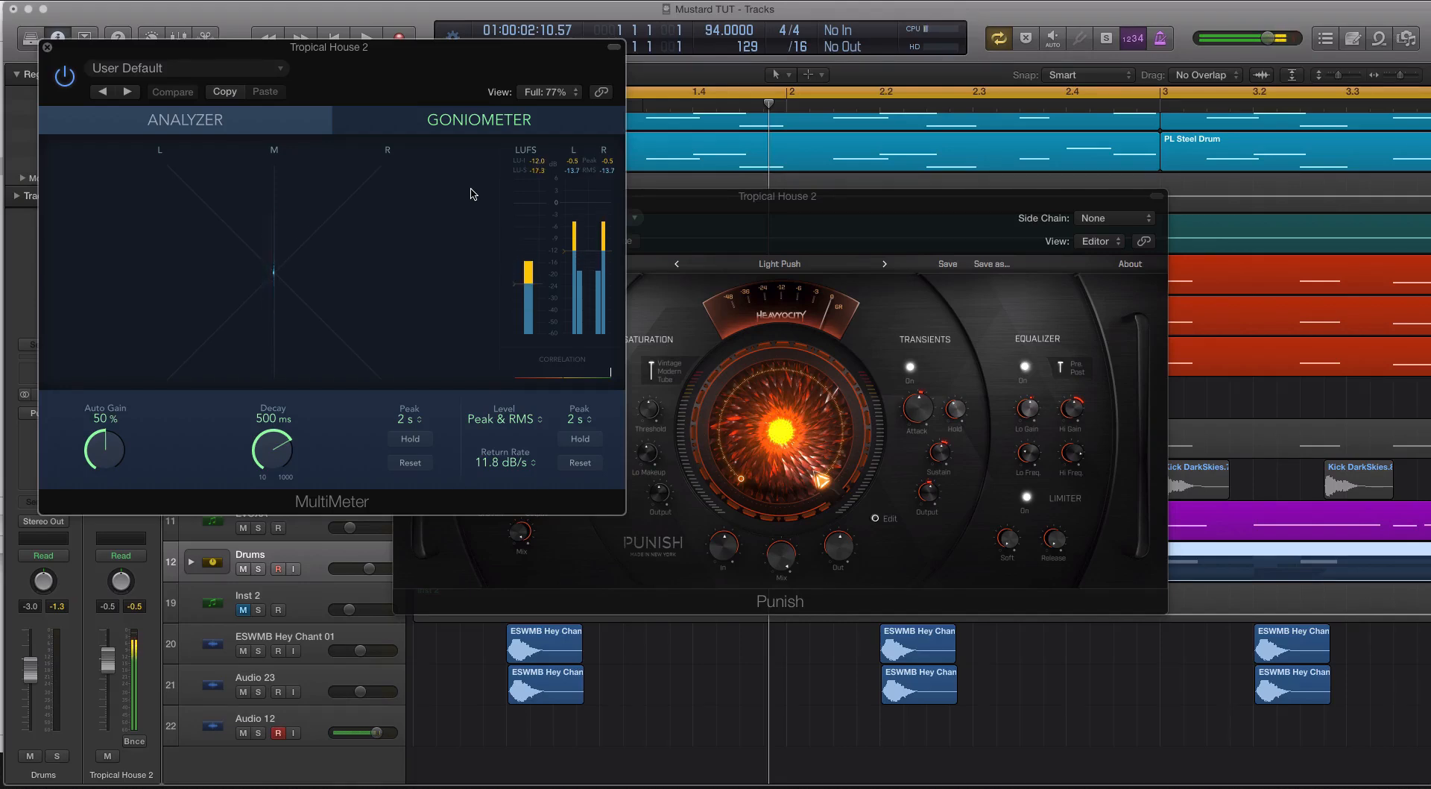
pyautogui.moveTo(519, 61); pyautogui.dragTo(869, 170)
pyautogui.press('space')
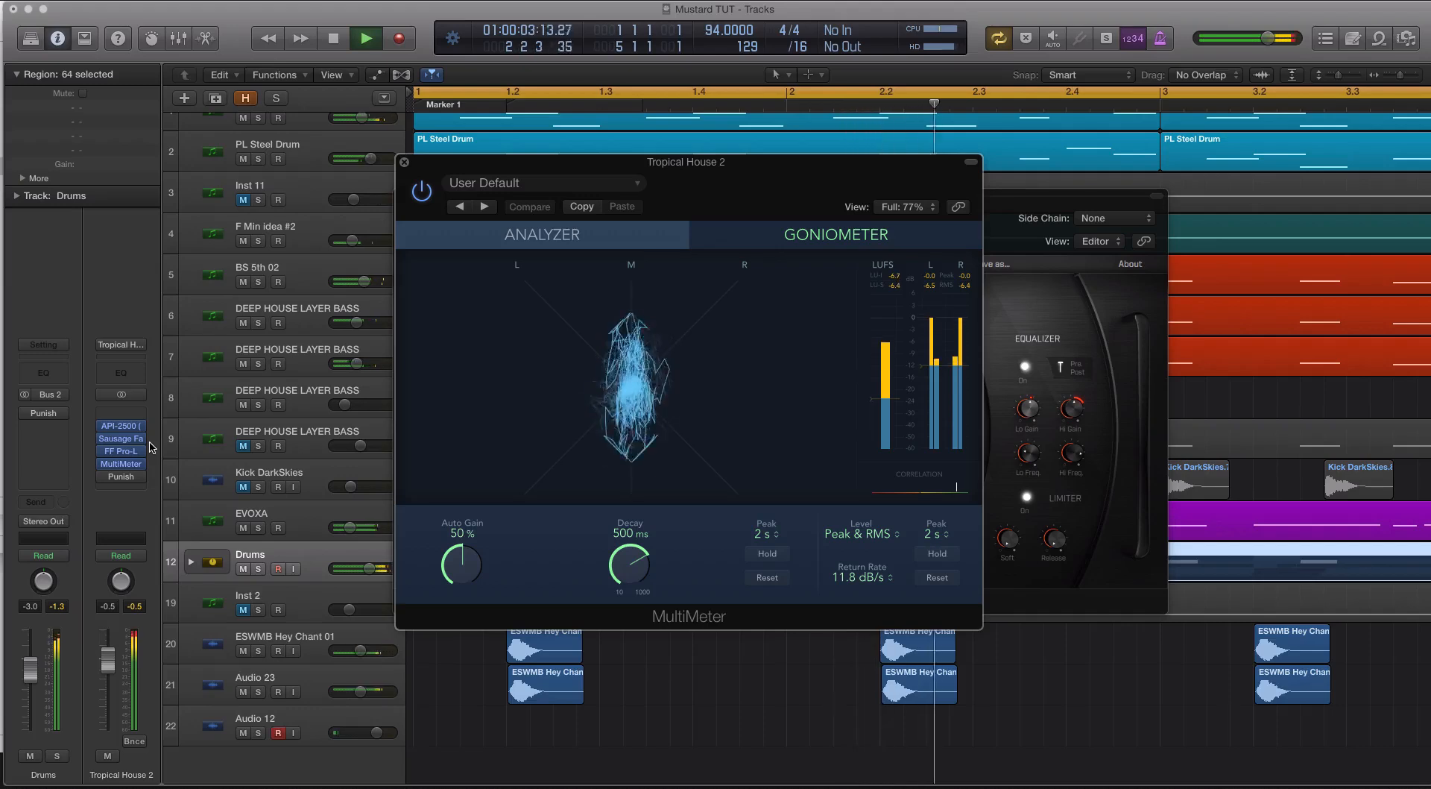
pyautogui.press('space')
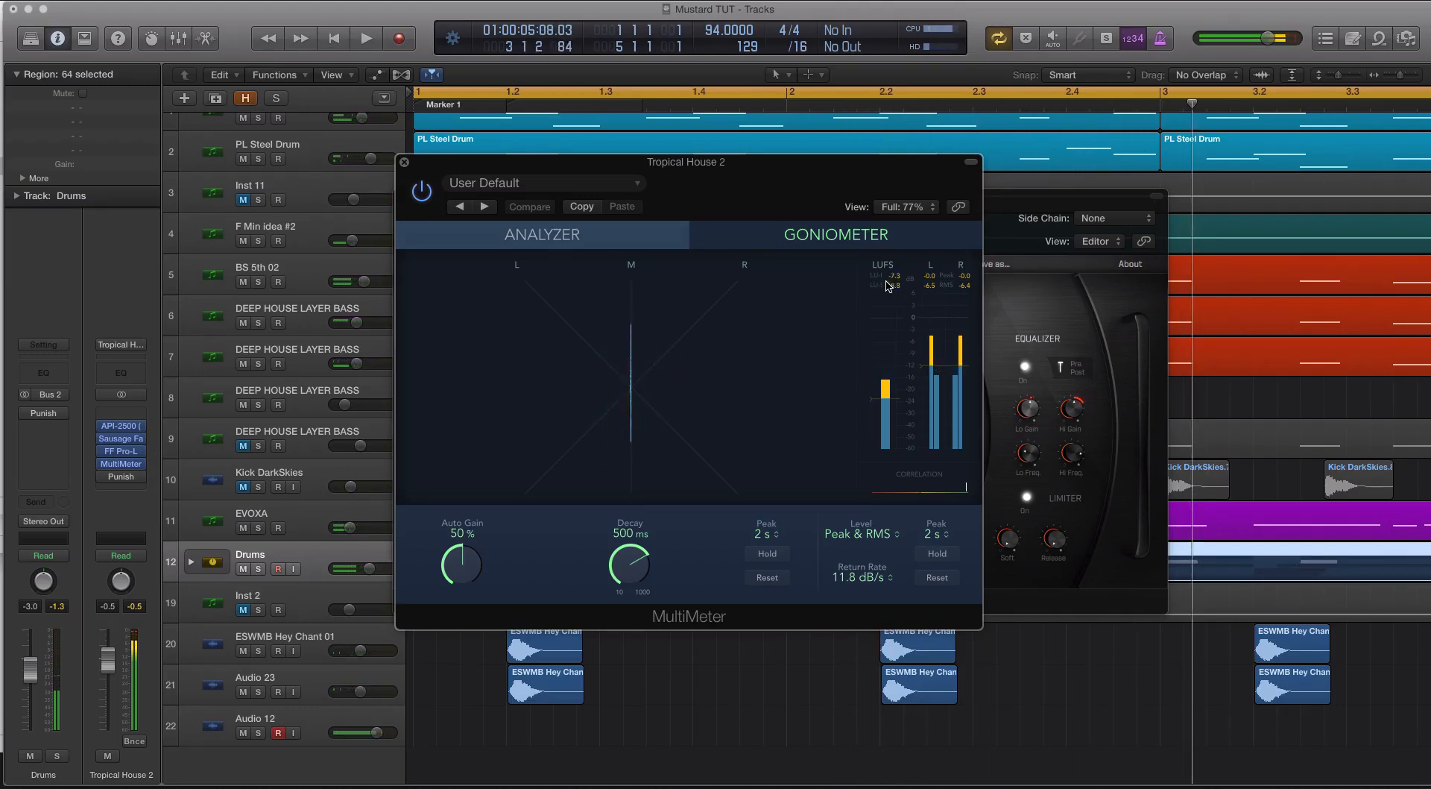
pyautogui.click(121, 463)
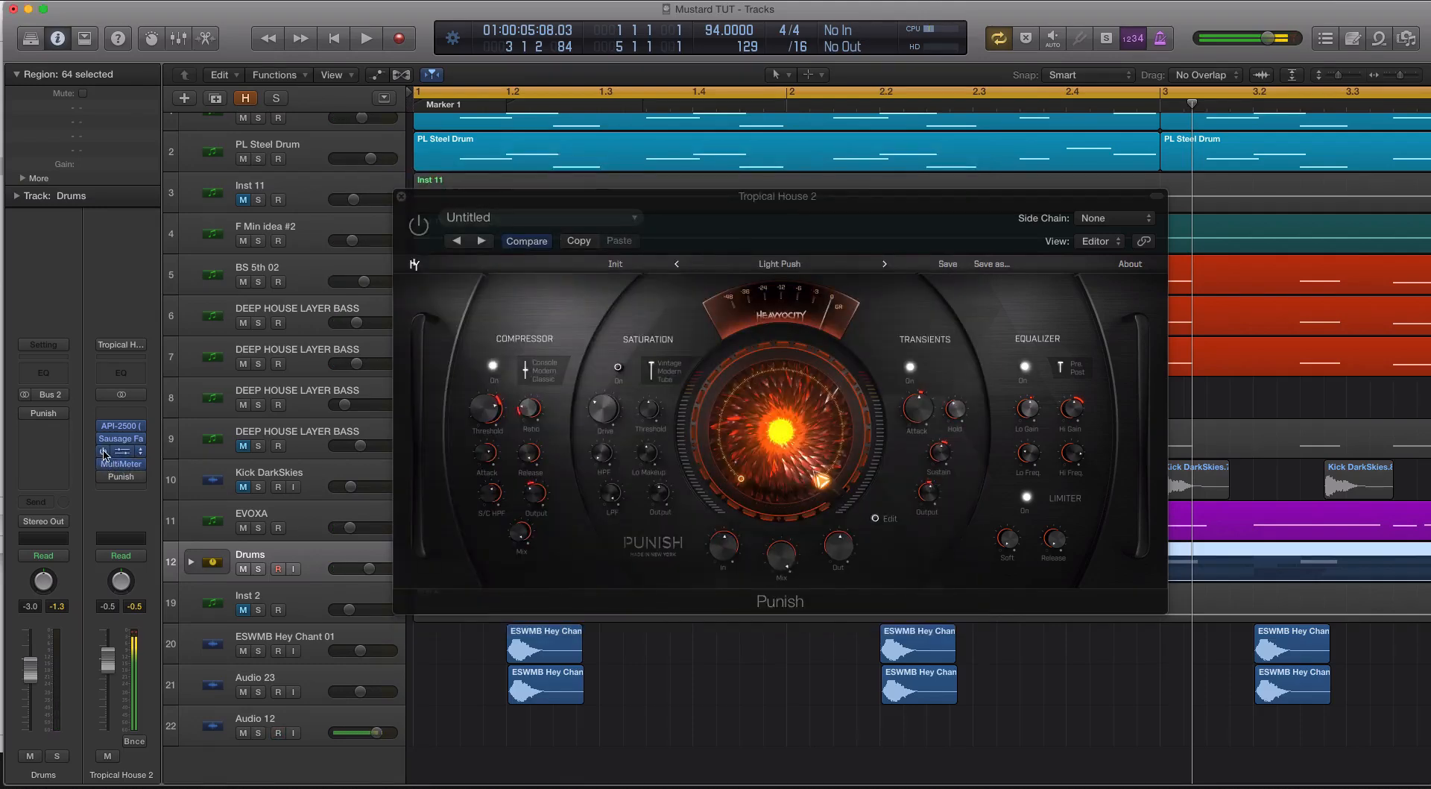
# Place MultiMeter after Punish, leave only Punish active for processing, and play the mix with the meter open.
pyautogui.moveTo(103, 468); pyautogui.dragTo(128, 491)
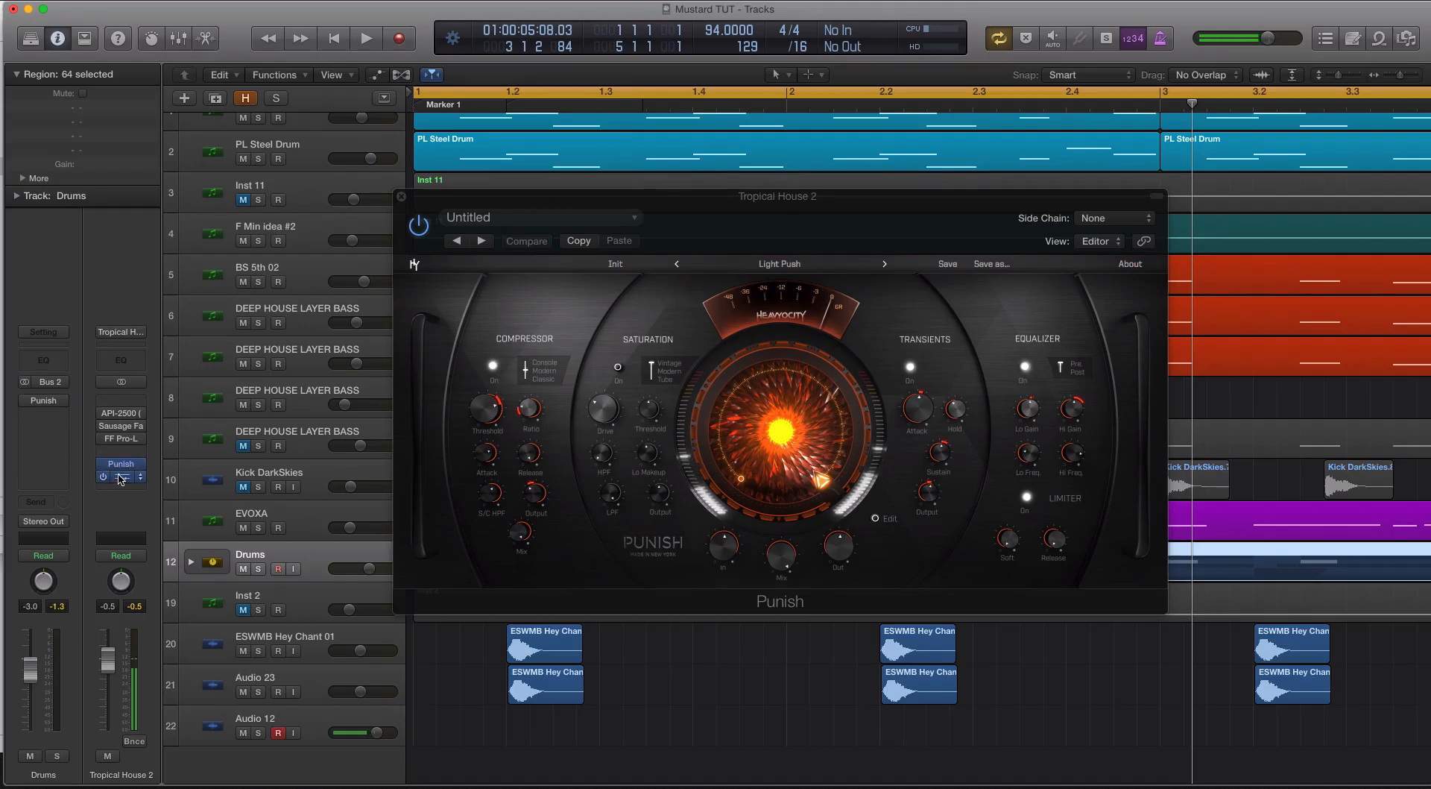
pyautogui.click(120, 476)
pyautogui.press('space')
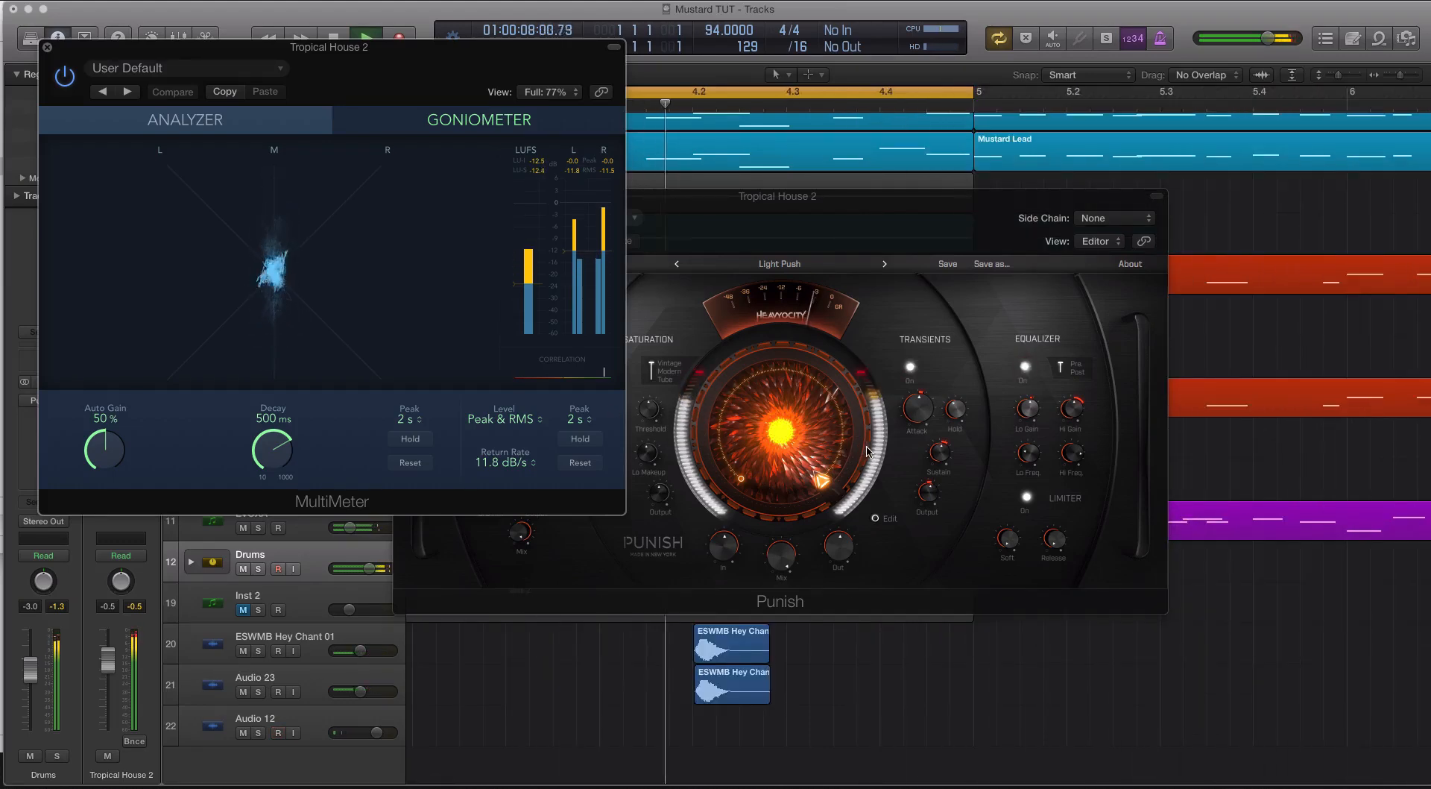
# Check the Transients and compressor output controls in Punish during playback, and close the Punish and MultiMeter windows after stopping.
pyautogui.click(927, 493)
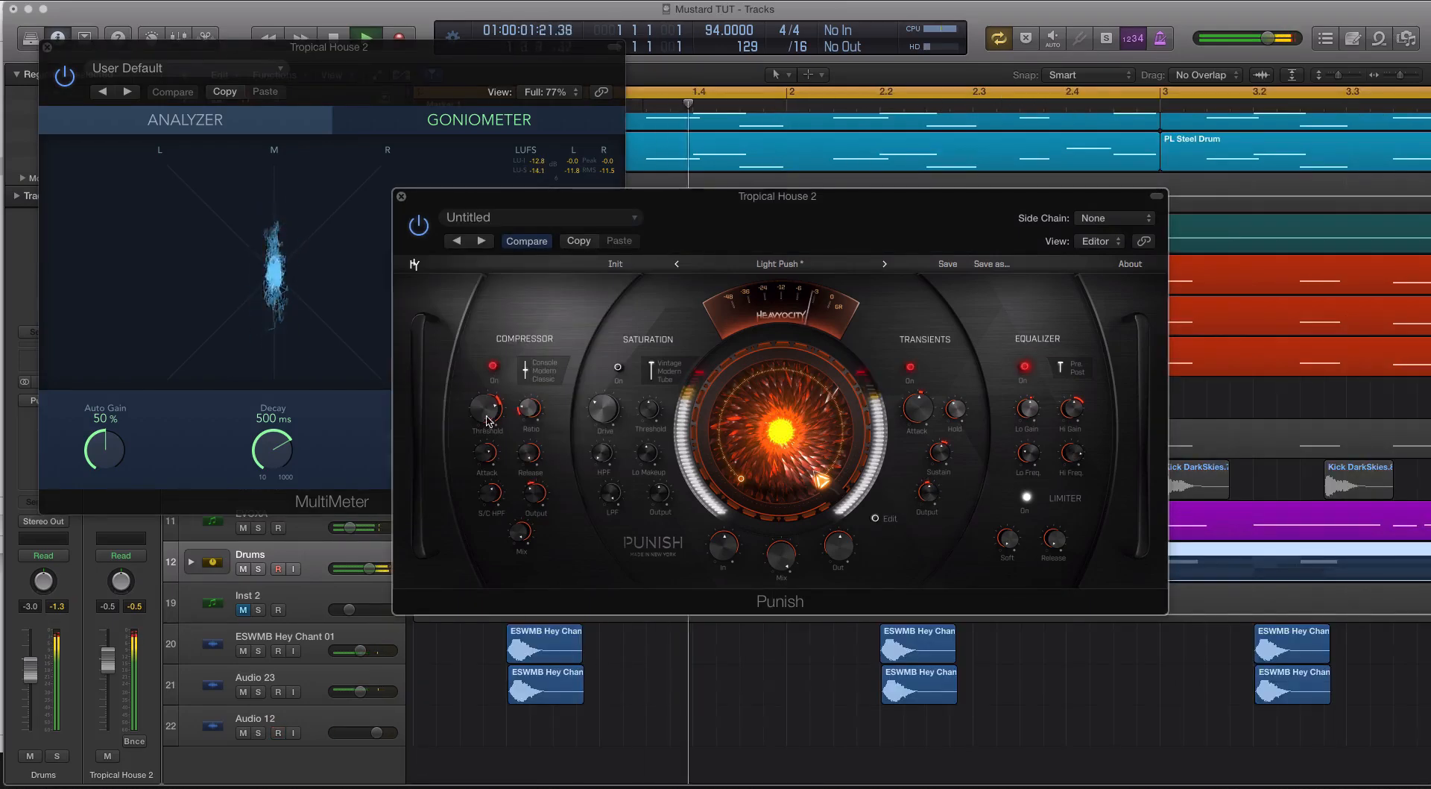
pyautogui.moveTo(532, 507)
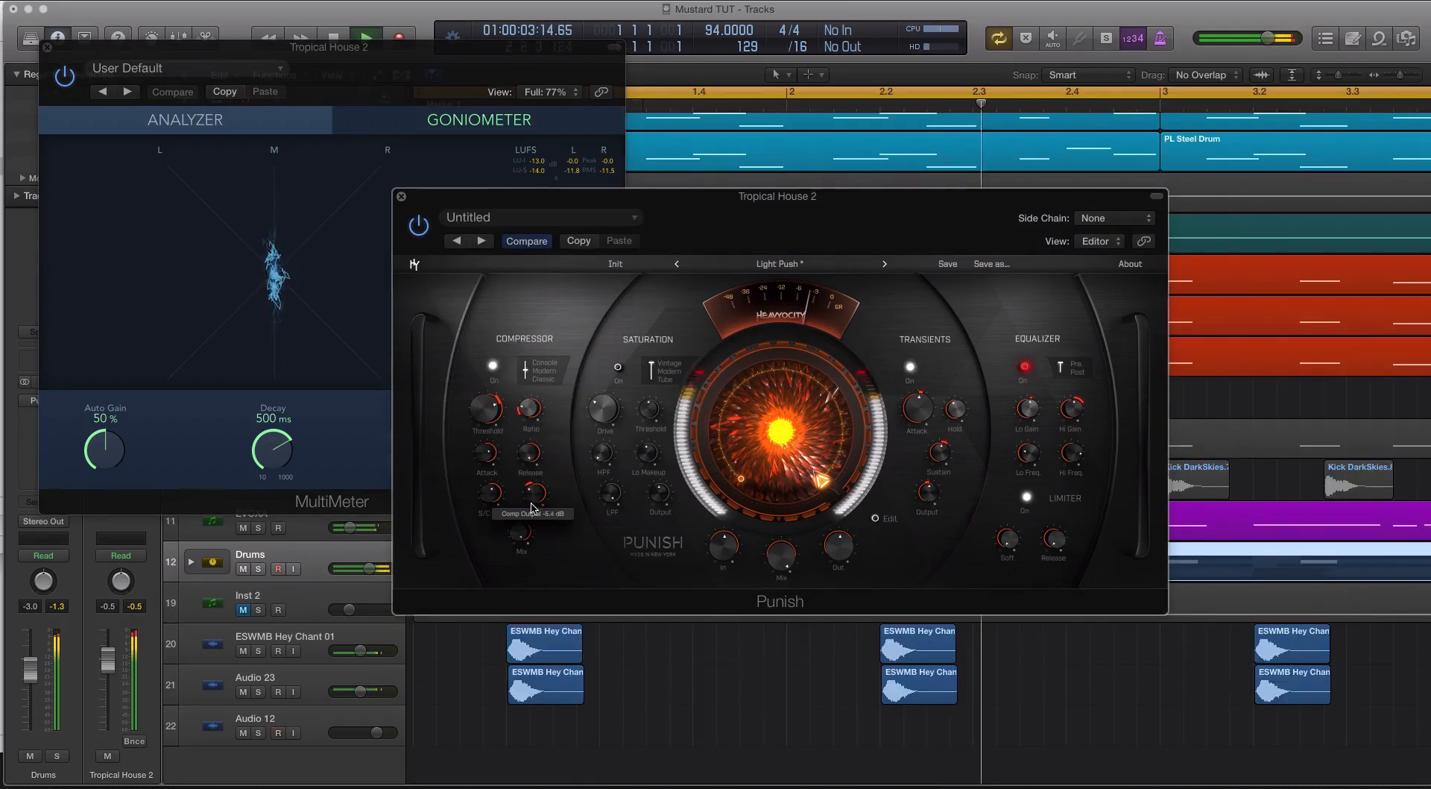
pyautogui.press('space')
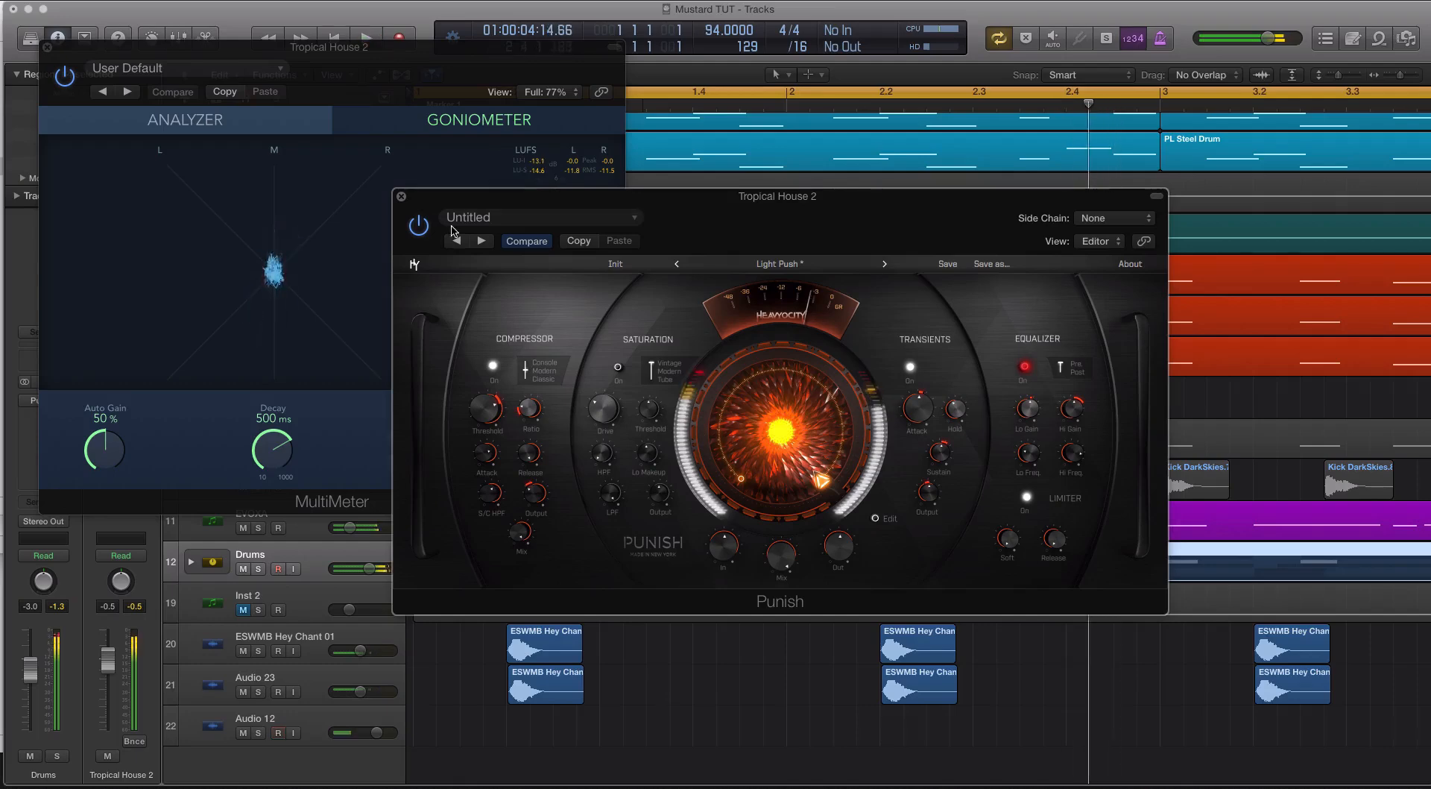
pyautogui.click(400, 198)
pyautogui.click(48, 47)
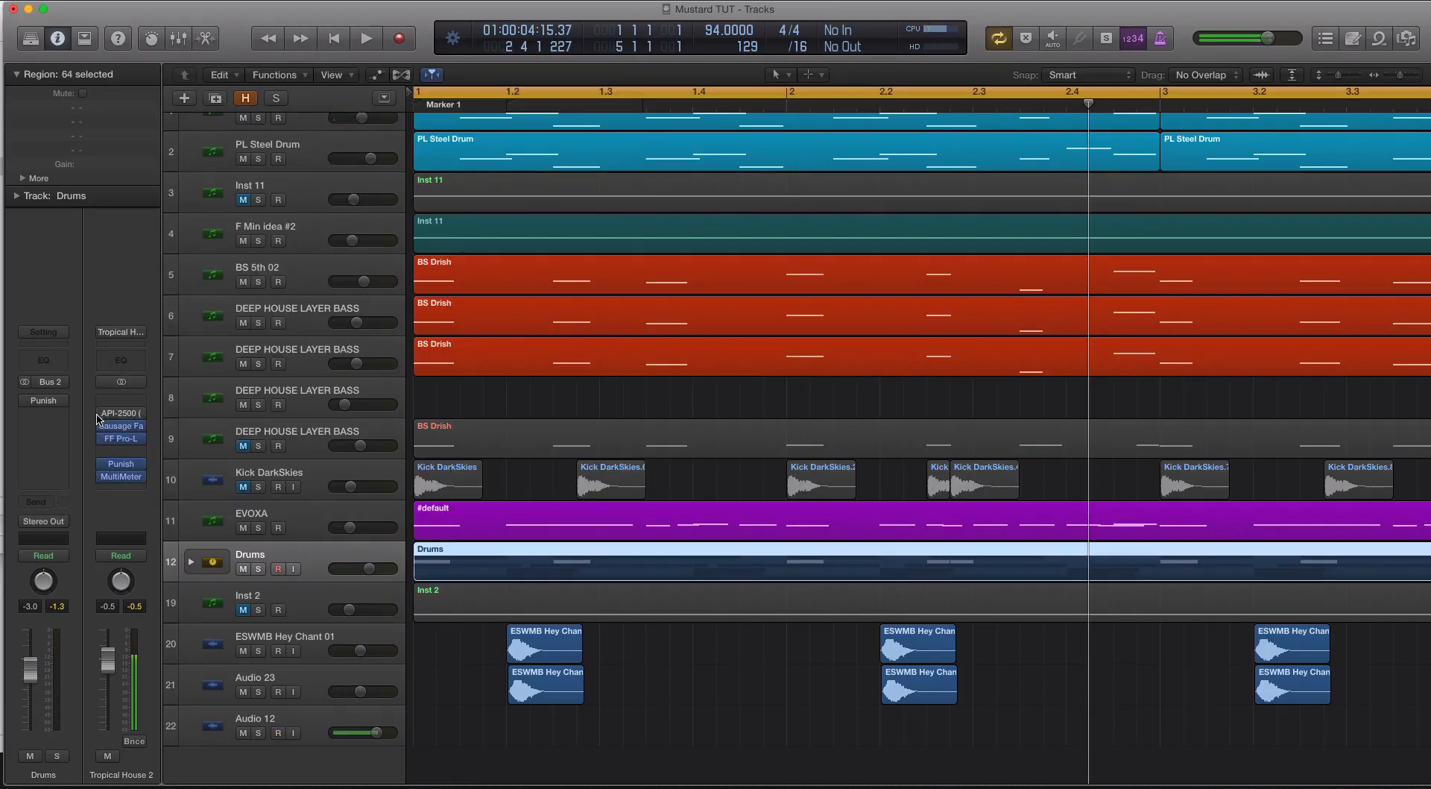
# Turn off the Transients and Limiter sections in Punish and play the mix with API-2500, Sausage Fa and FF Pro-L active.
pyautogui.click(119, 466)
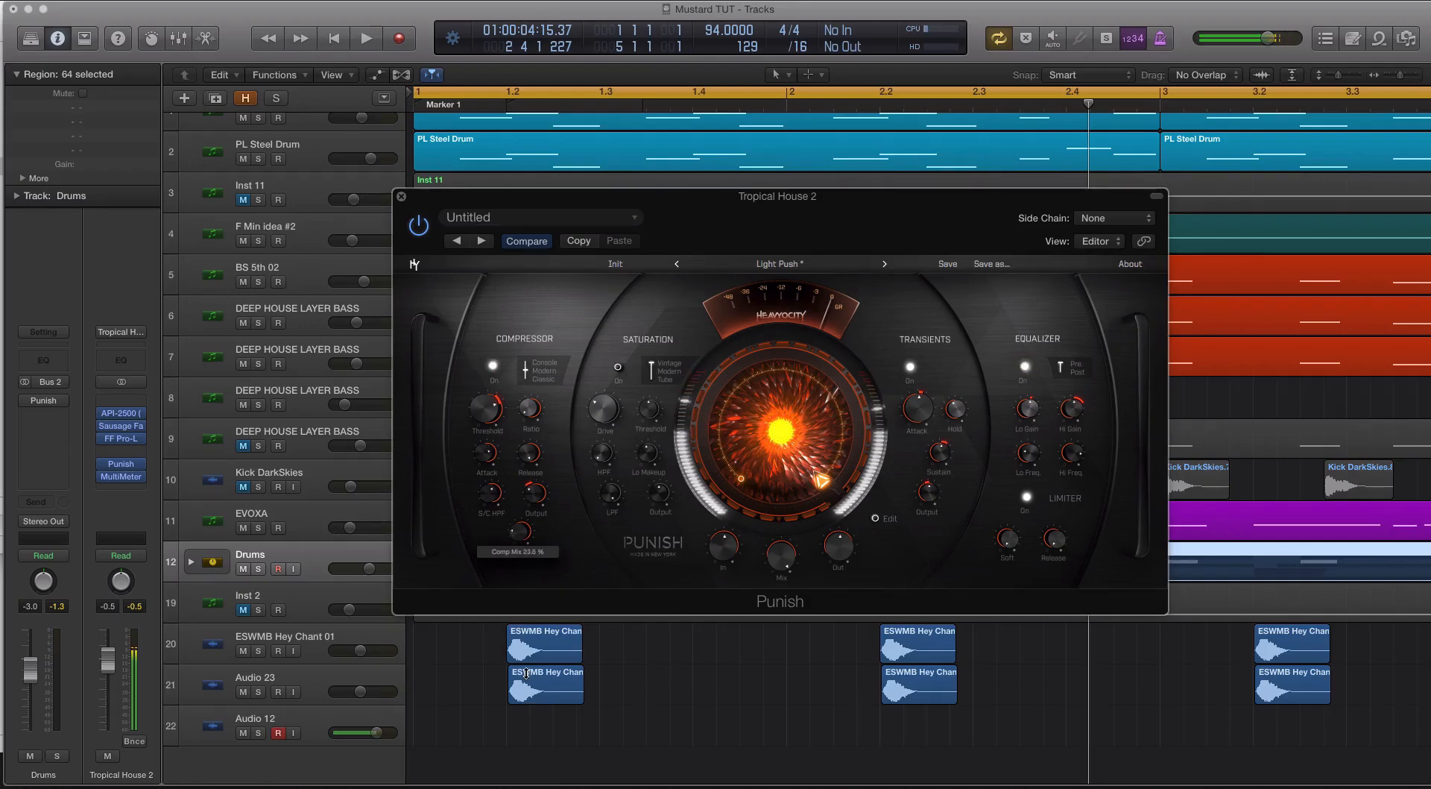
pyautogui.click(911, 367)
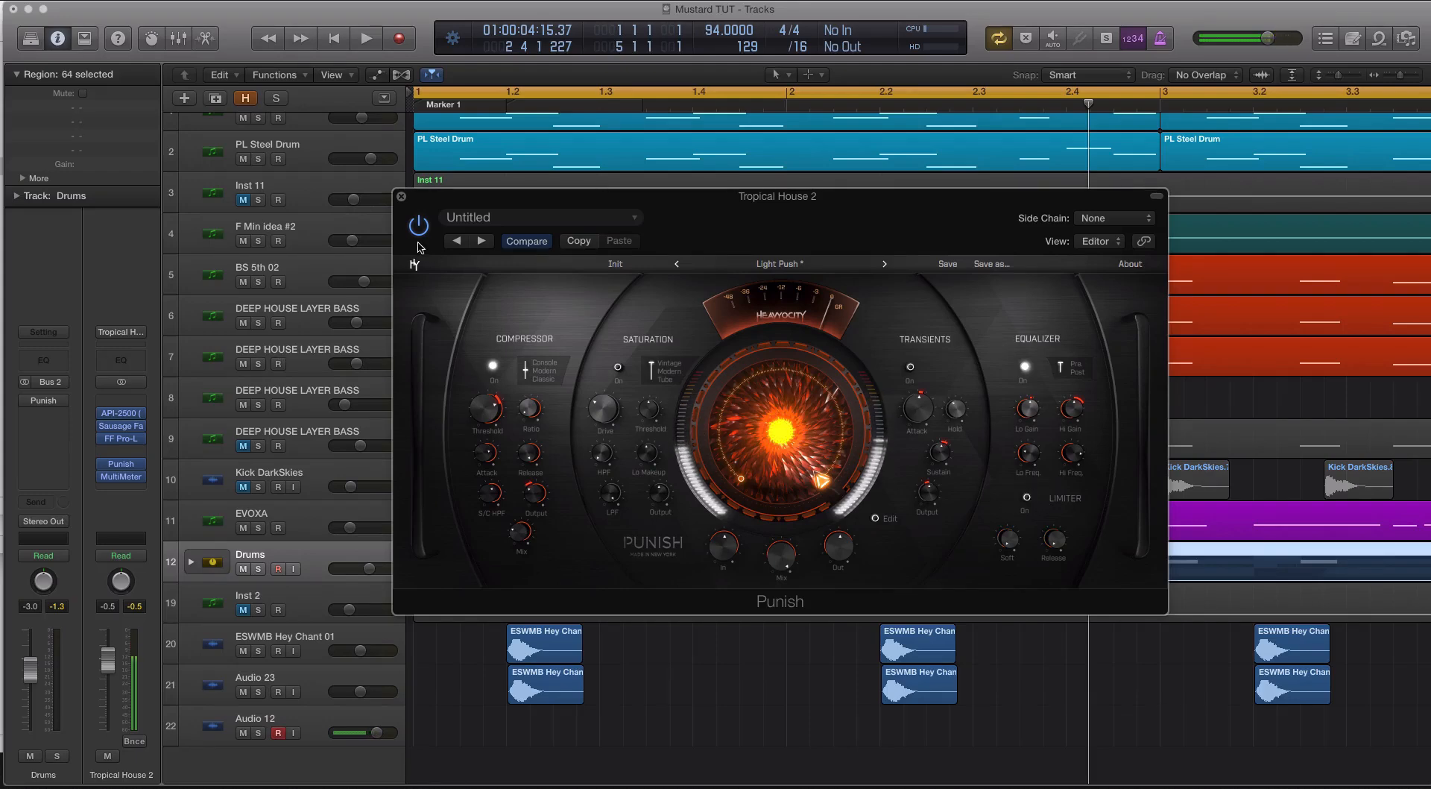
pyautogui.press('space')
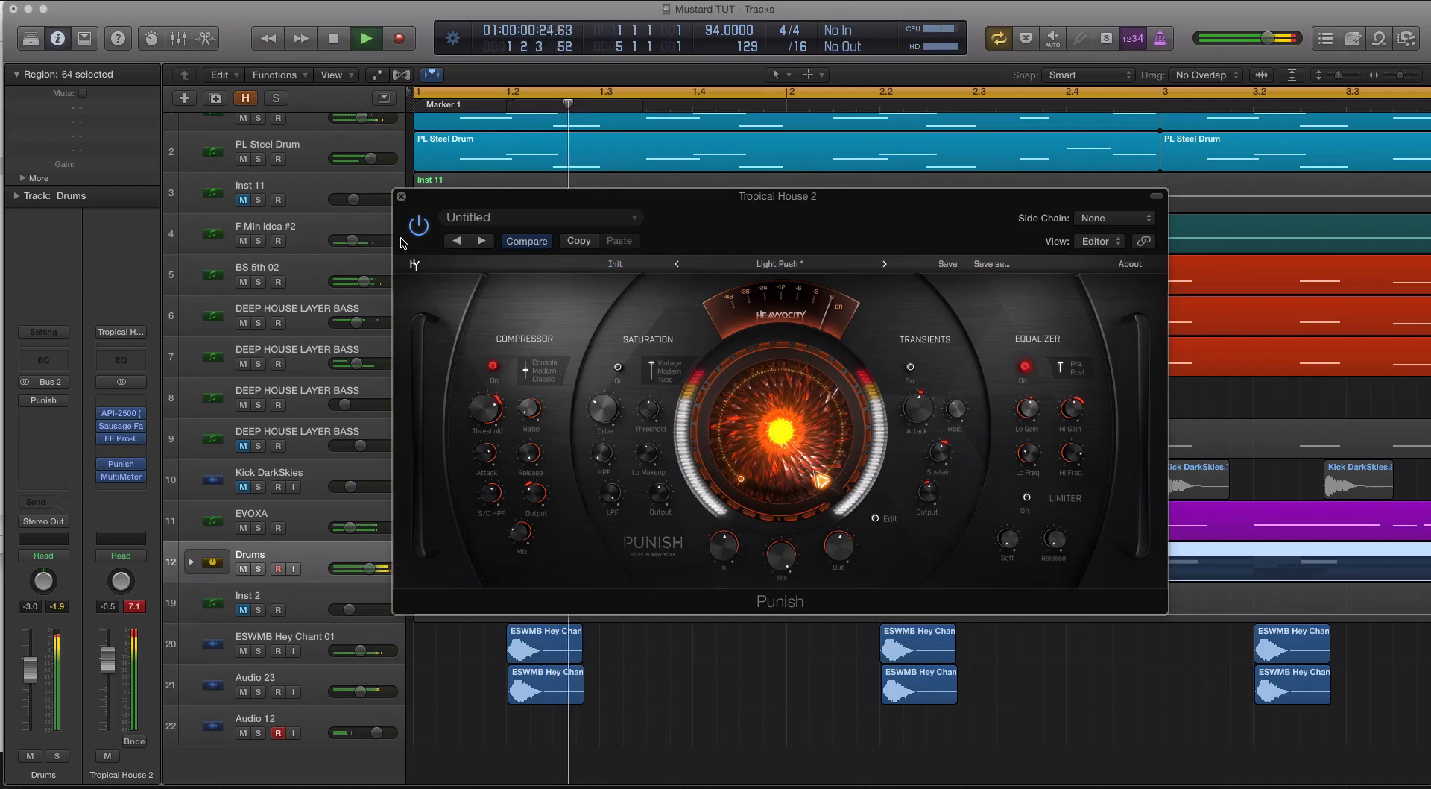
pyautogui.moveTo(124, 463)
pyautogui.press('space')
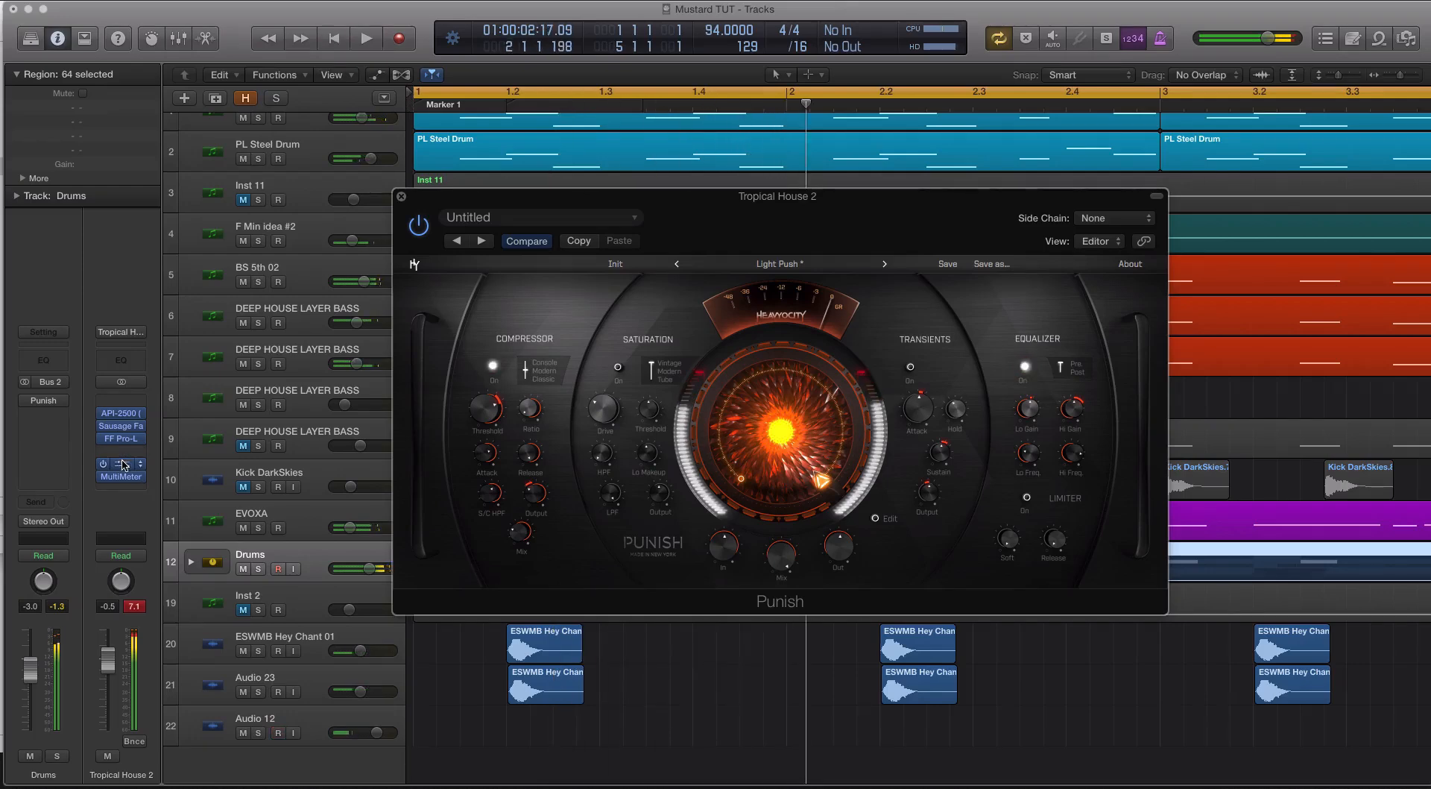
# Move Punish ahead of API-2500 on the Tropical House 2 channel and inspect the FF Pro-L and Sausage Fa settings.
pyautogui.moveTo(123, 407); pyautogui.dragTo(121, 400)
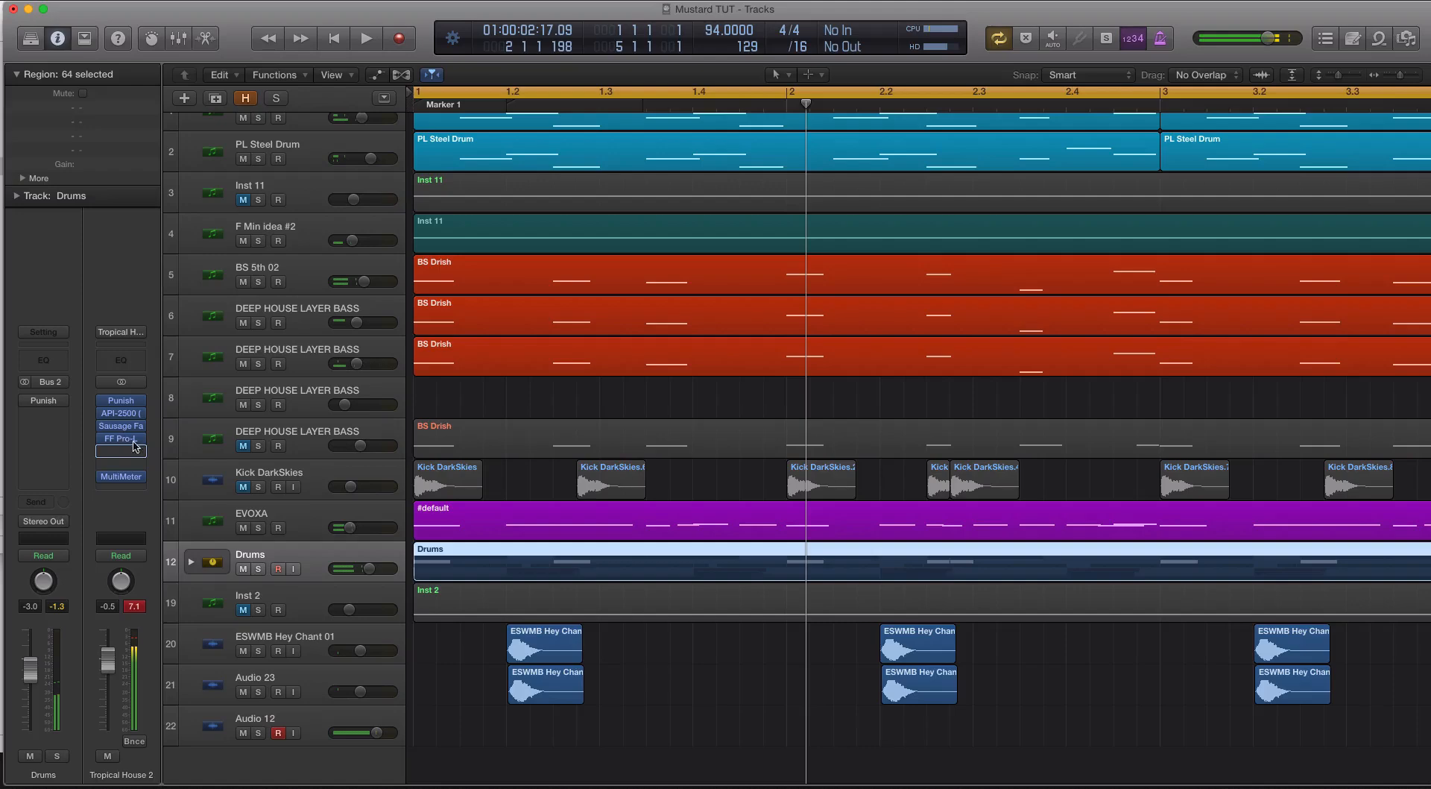
pyautogui.click(122, 439)
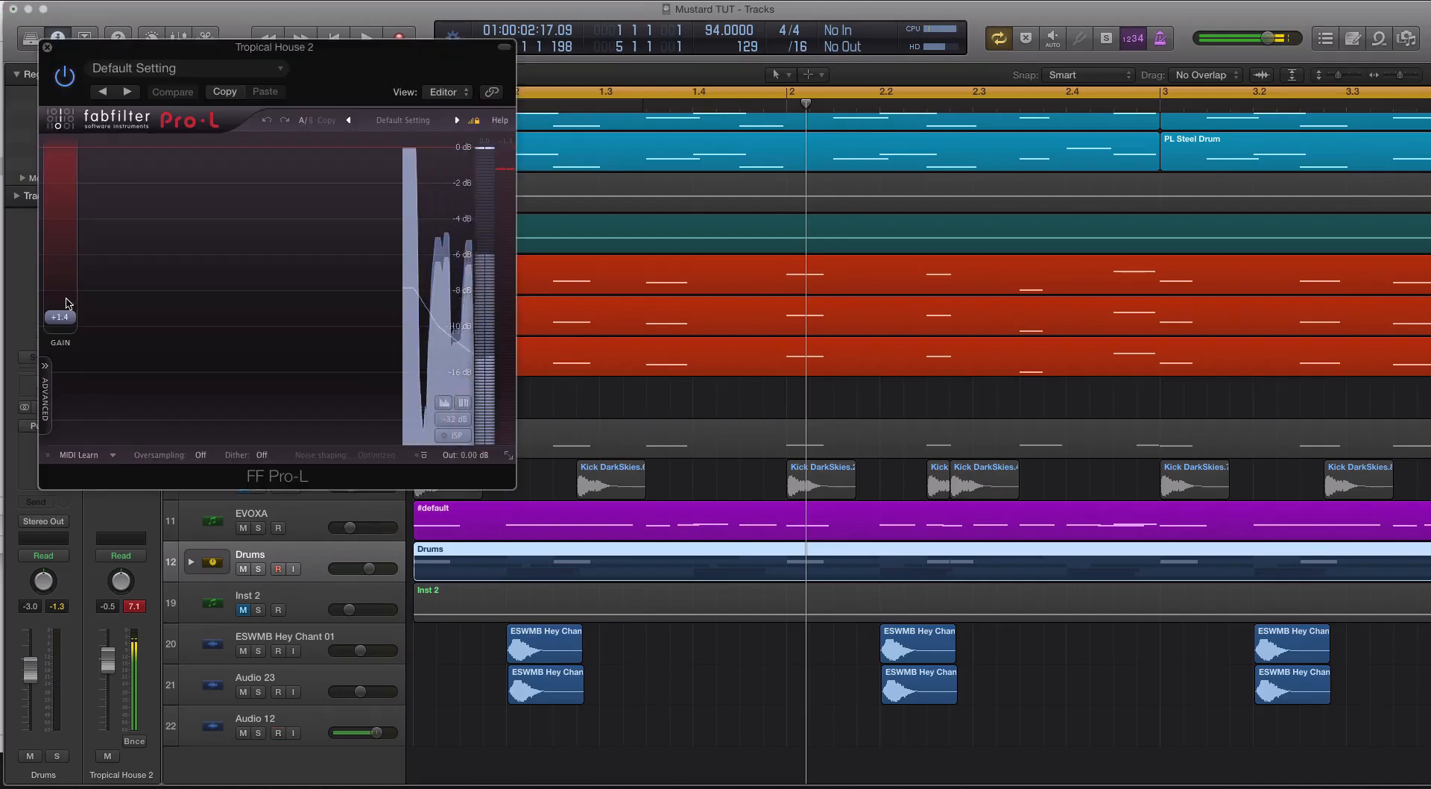
pyautogui.click(48, 48)
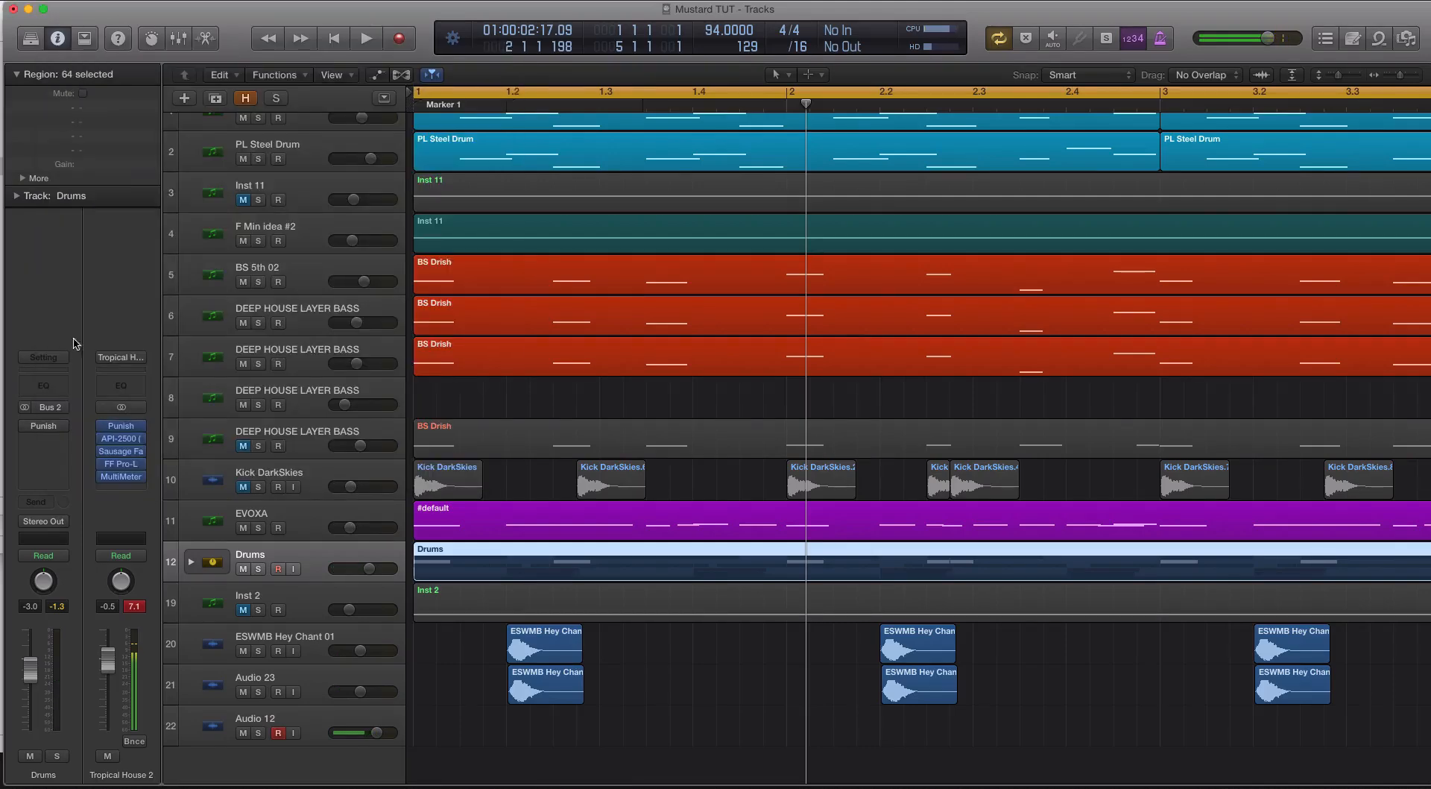
pyautogui.click(122, 452)
pyautogui.moveTo(316, 194); pyautogui.dragTo(250, 162)
pyautogui.click(52, 52)
# Play the mix and set Punish's compressor threshold to about -26.1 dB on the Tropical House 2 channel.
pyautogui.press('space')
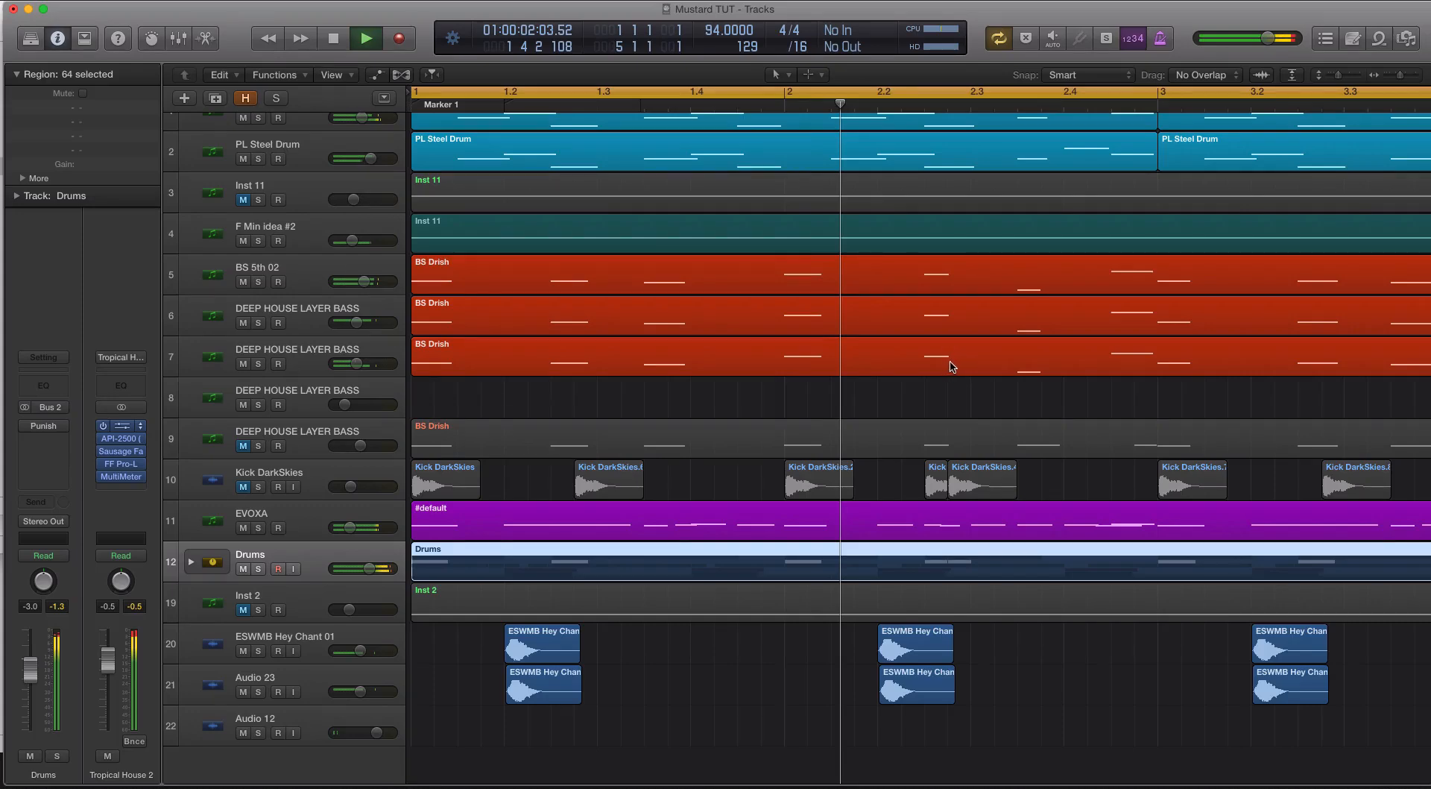
pyautogui.click(120, 426)
pyautogui.moveTo(419, 43); pyautogui.dragTo(800, 170)
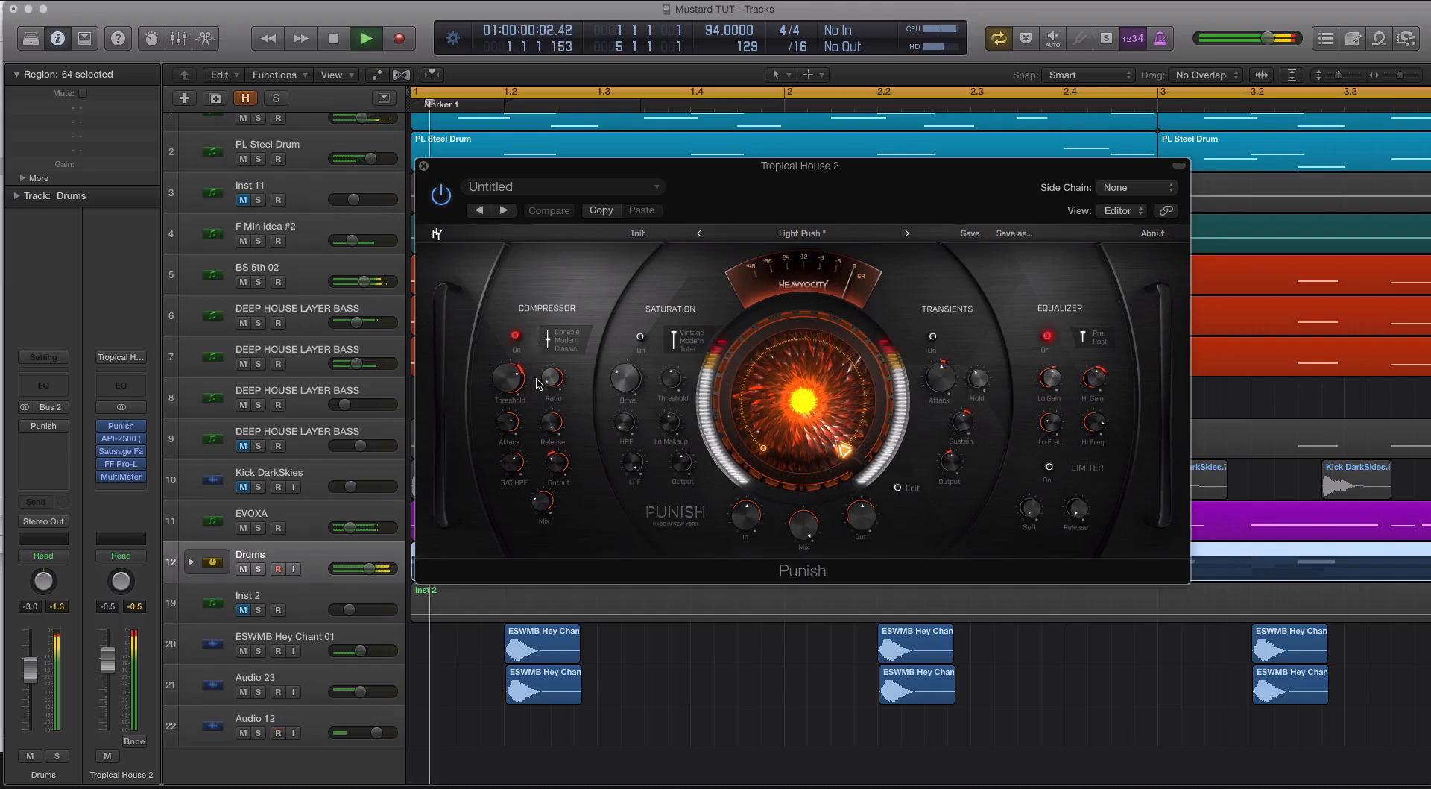
pyautogui.moveTo(539, 382); pyautogui.dragTo(506, 385)
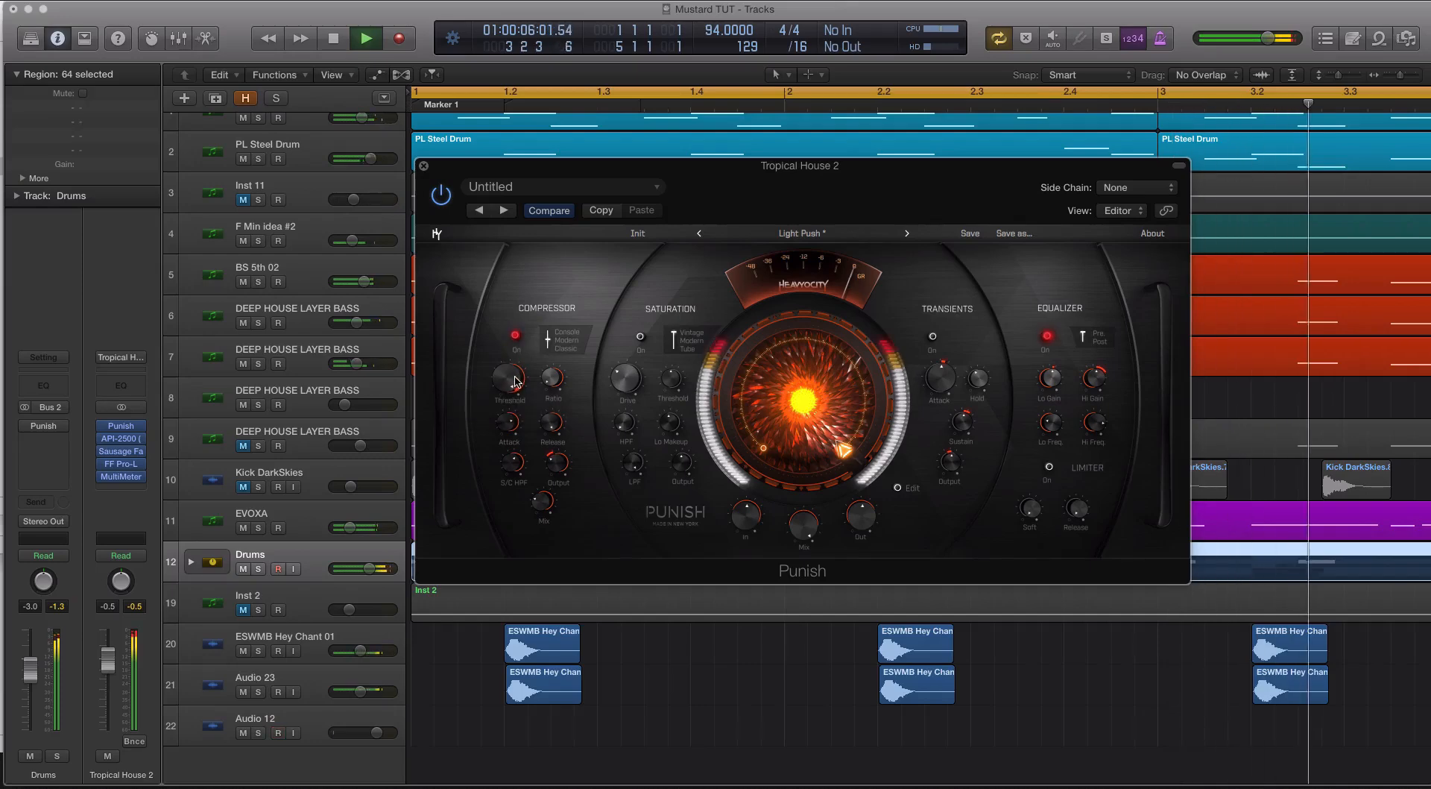
pyautogui.press('space')
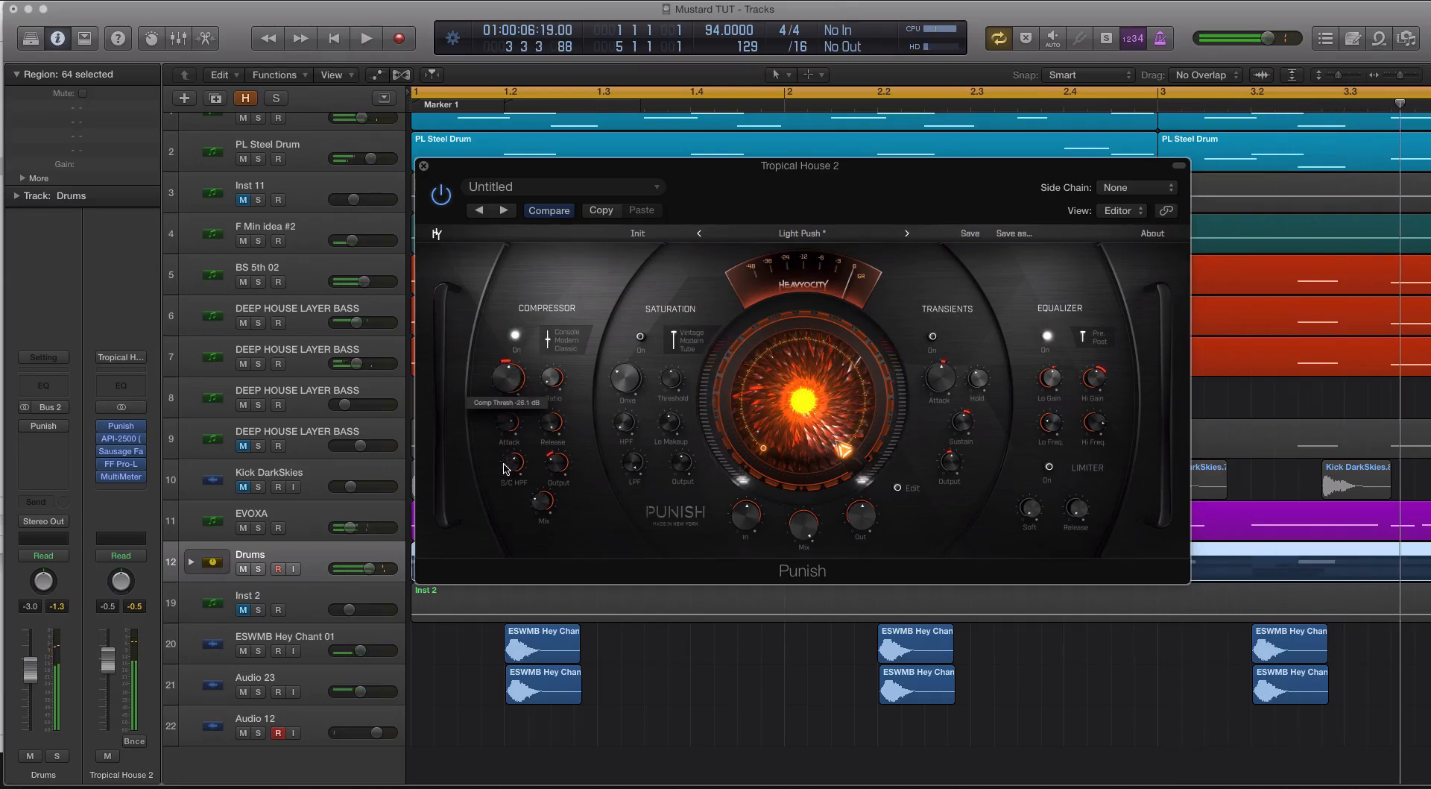
# Lower the main Punish amount from maximum to about two-thirds and play the mix through the full chain.
pyautogui.moveTo(835, 450); pyautogui.dragTo(853, 516)
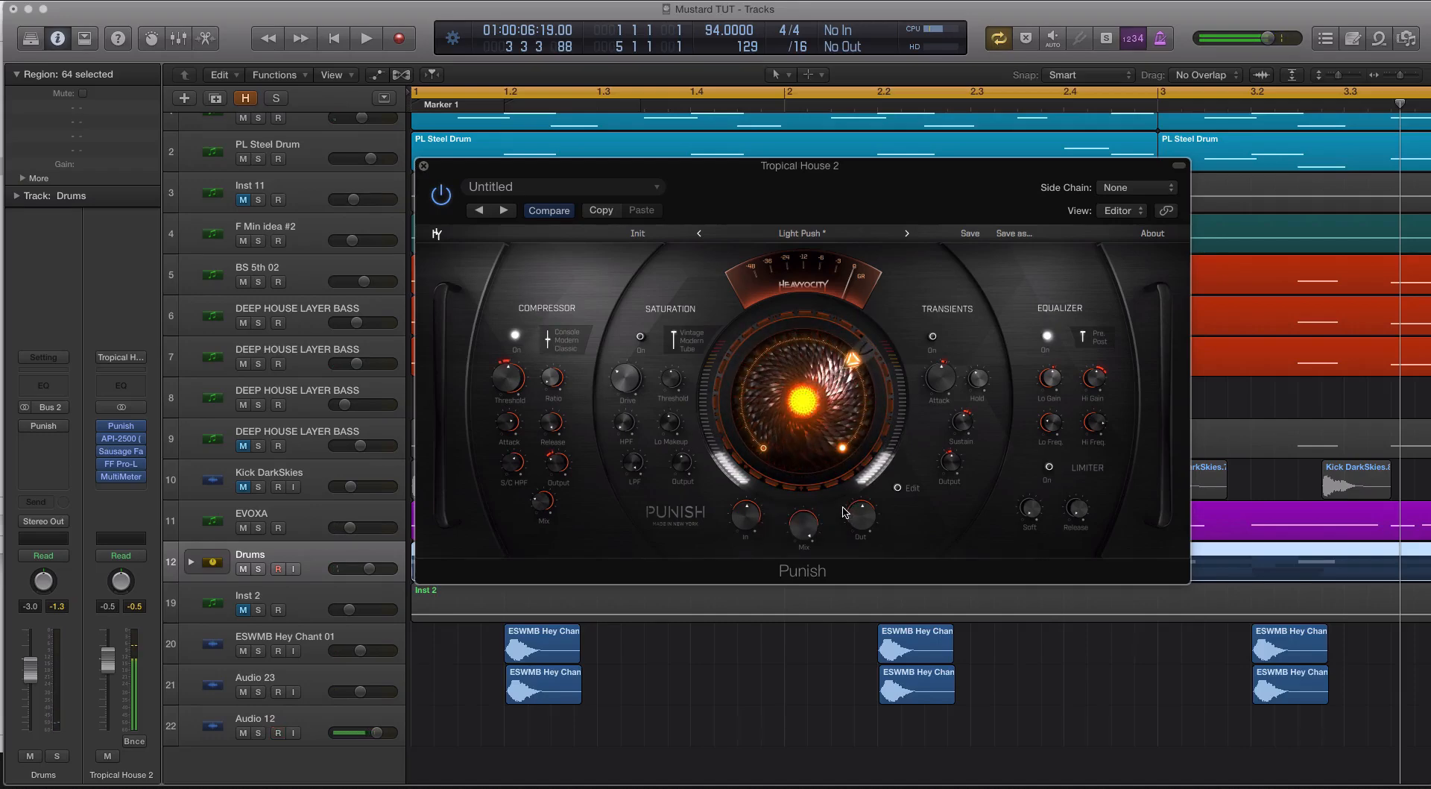
pyautogui.press('space')
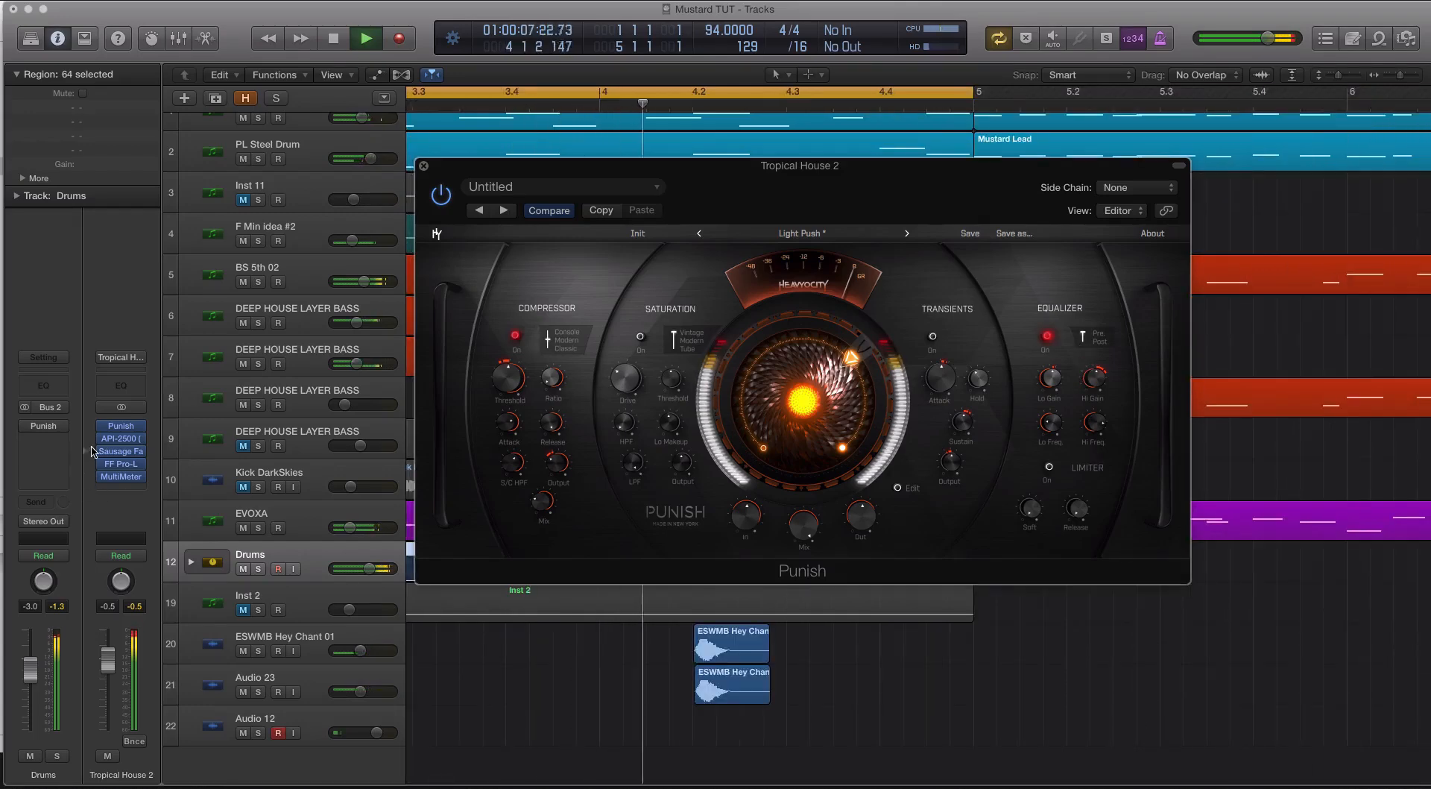
pyautogui.press('space')
# Bypass API-2500, Sausage Fa and FF Pro-L, and lower Punish's compressor output to about -11 dB while auditioning the mix.
pyautogui.click(139, 451)
pyautogui.press('Escape')
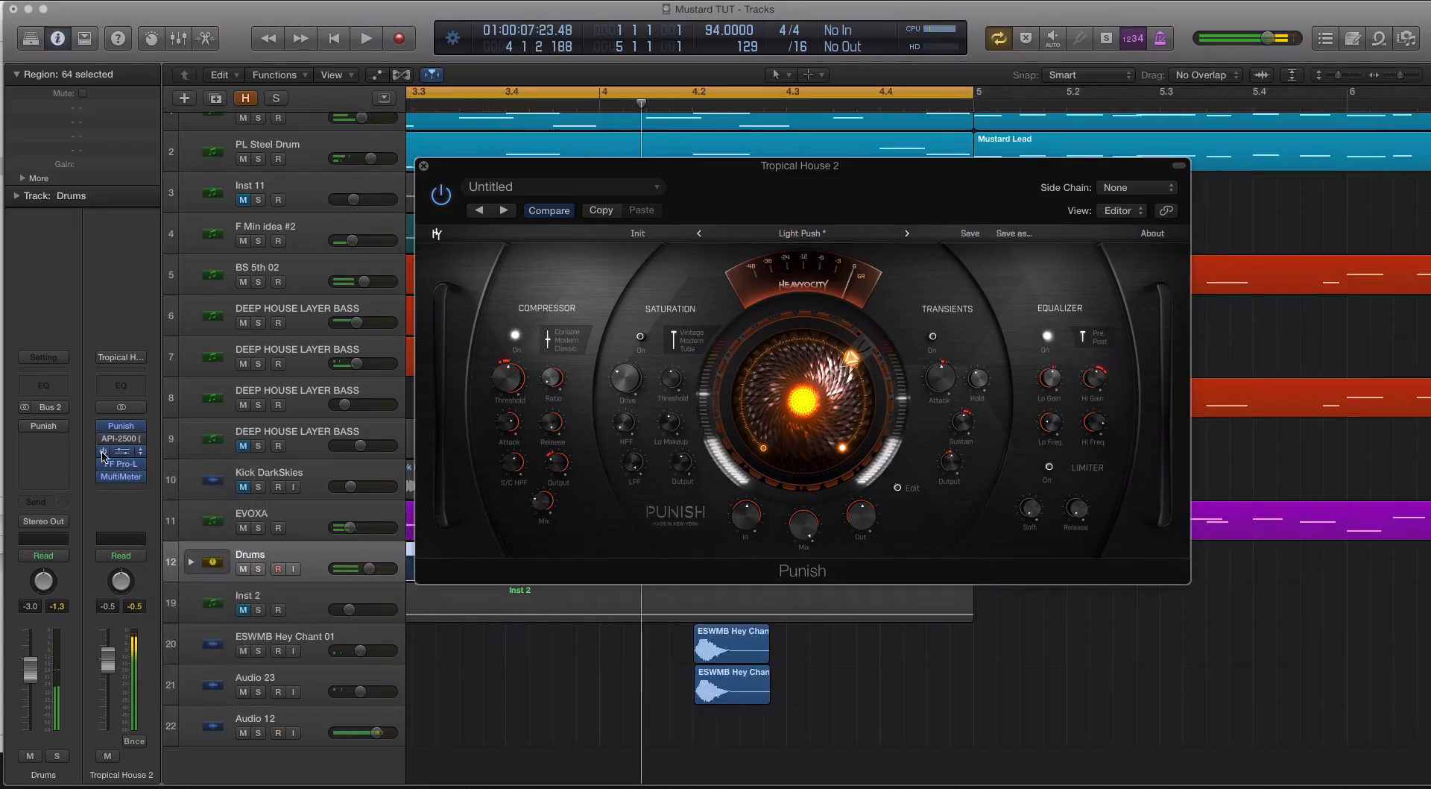
pyautogui.press('space')
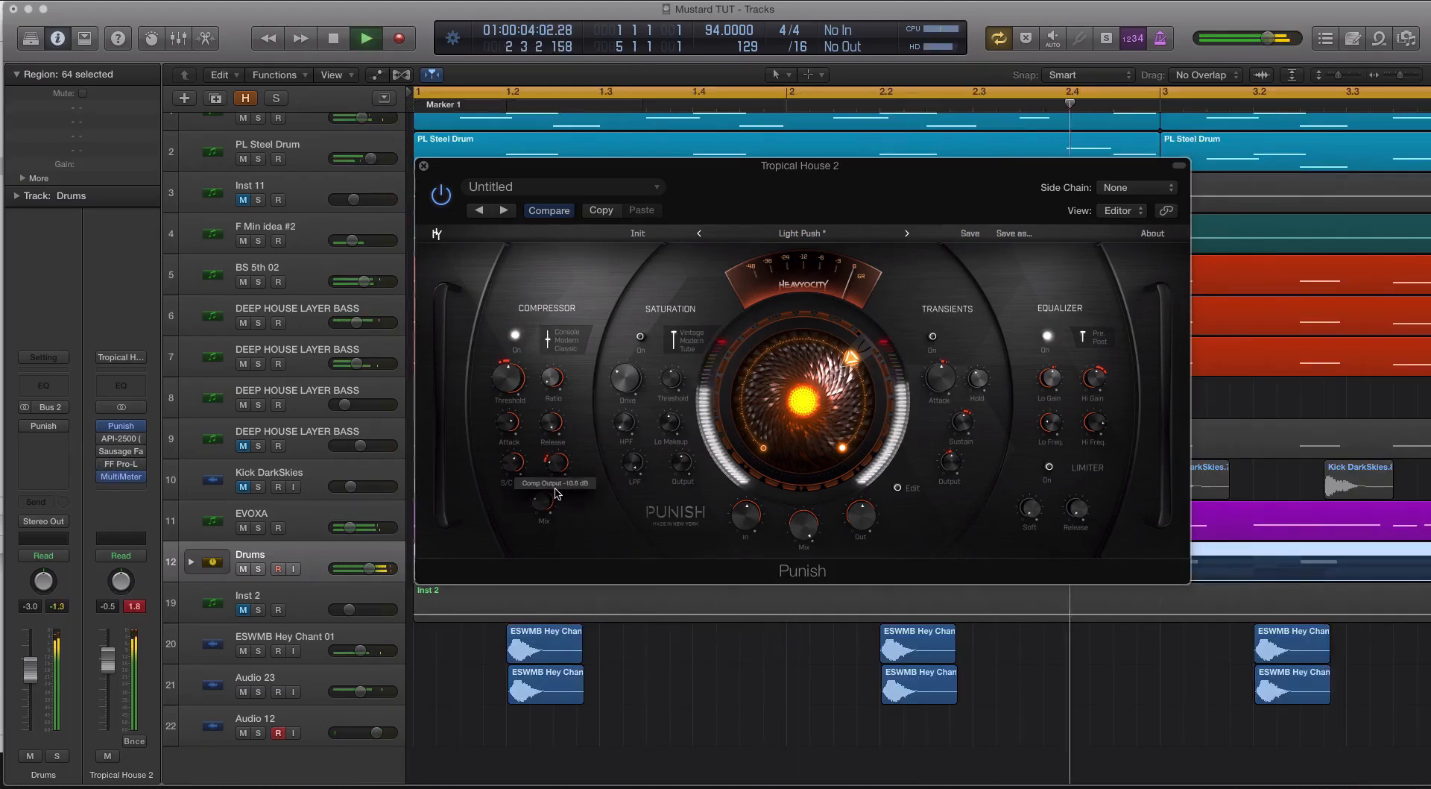
pyautogui.press('space')
pyautogui.press('space')
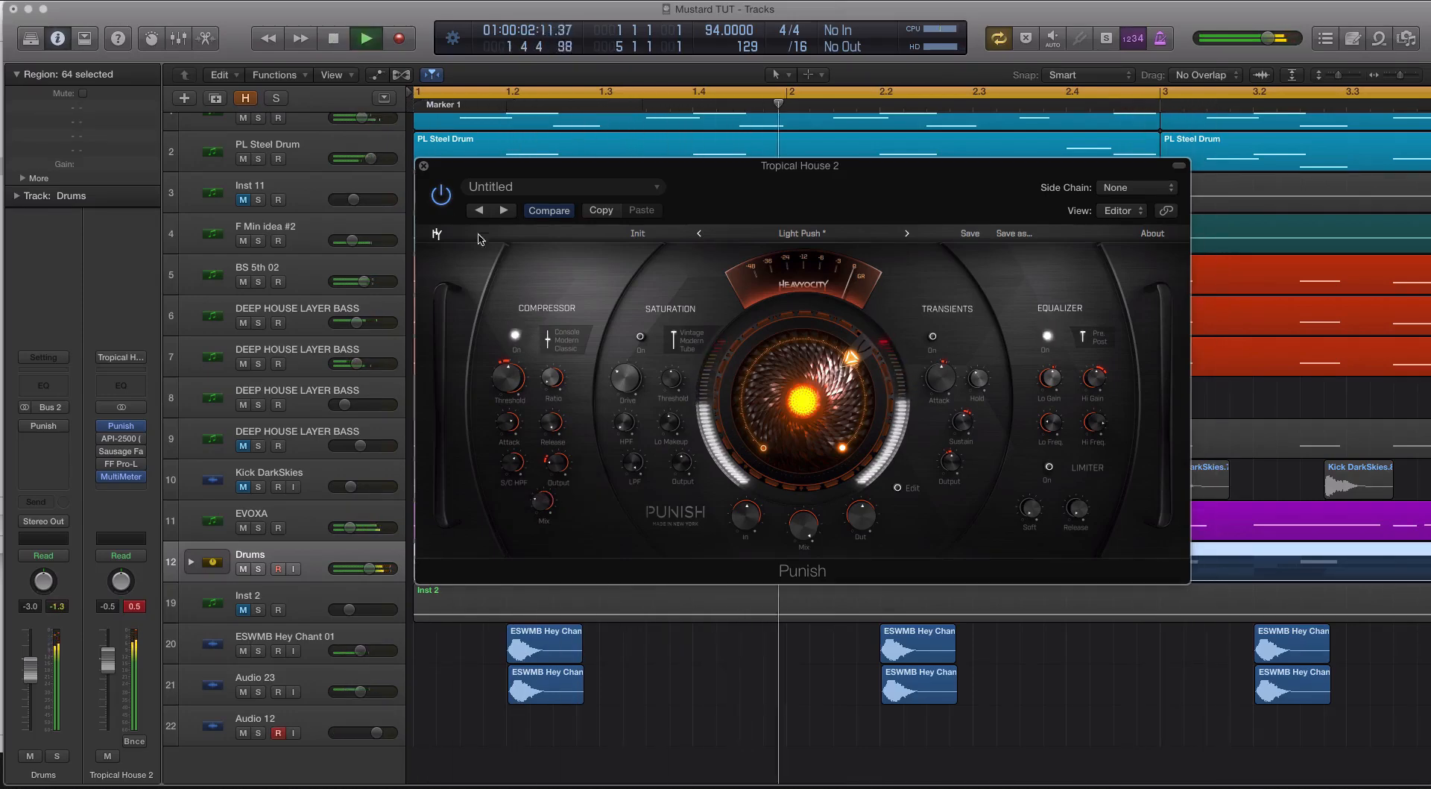
pyautogui.press('space')
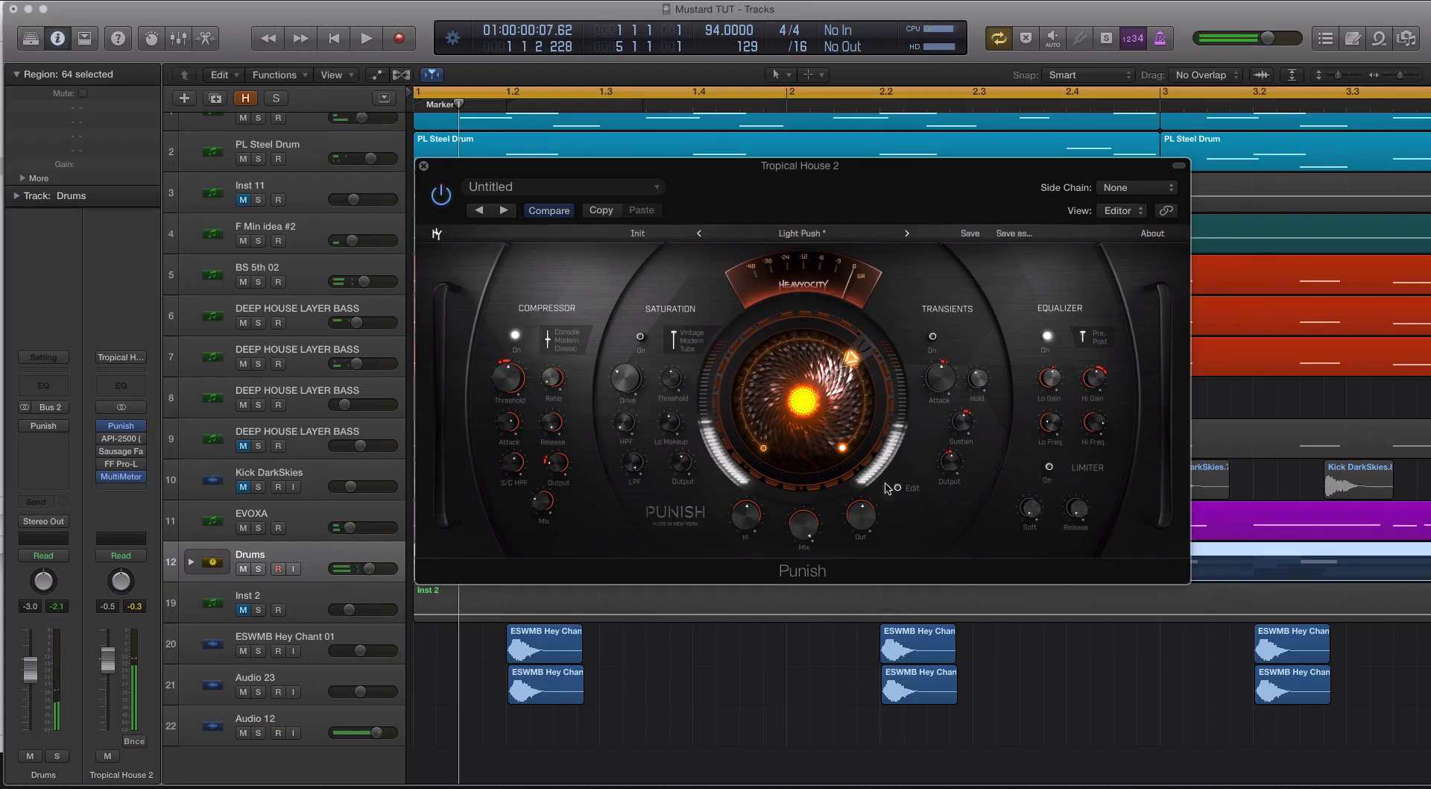
# Re-enable API-2500, Sausage Fa and FF Pro-L after Punish and play the mix through the whole chain.
pyautogui.click(104, 447)
pyautogui.press('Escape')
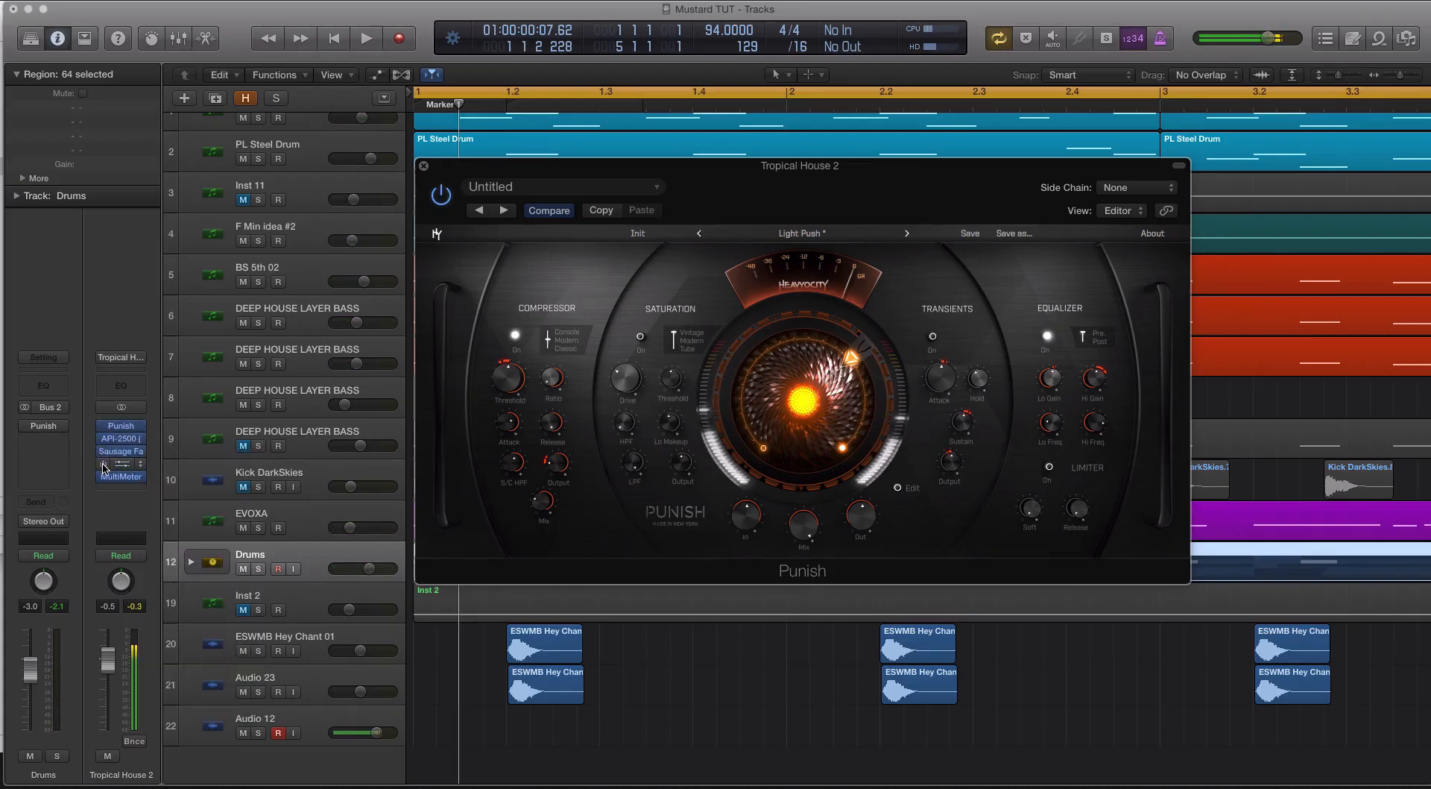
pyautogui.press('space')
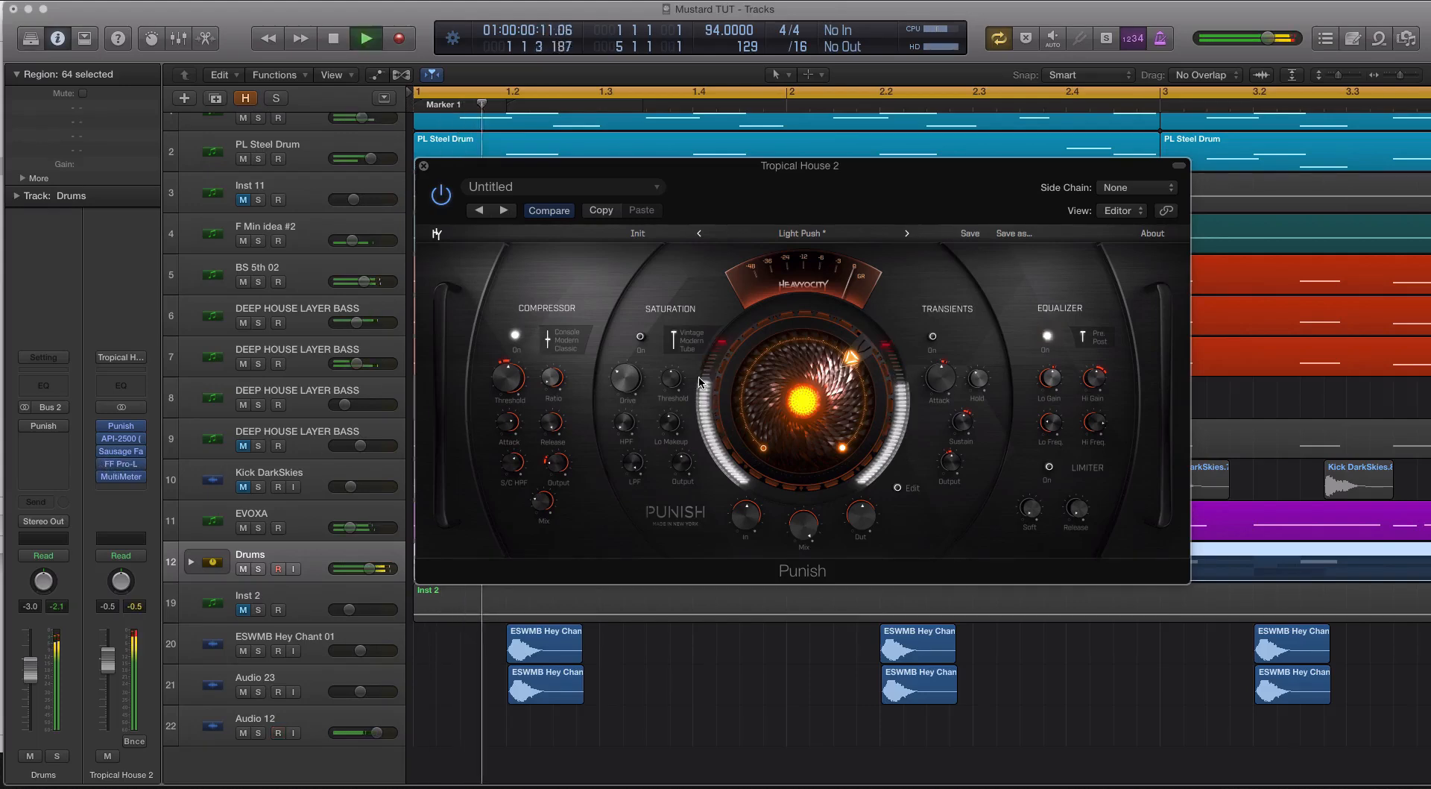
# Restart the mix and turn off Punish's compressor section during playback.
pyautogui.press('space')
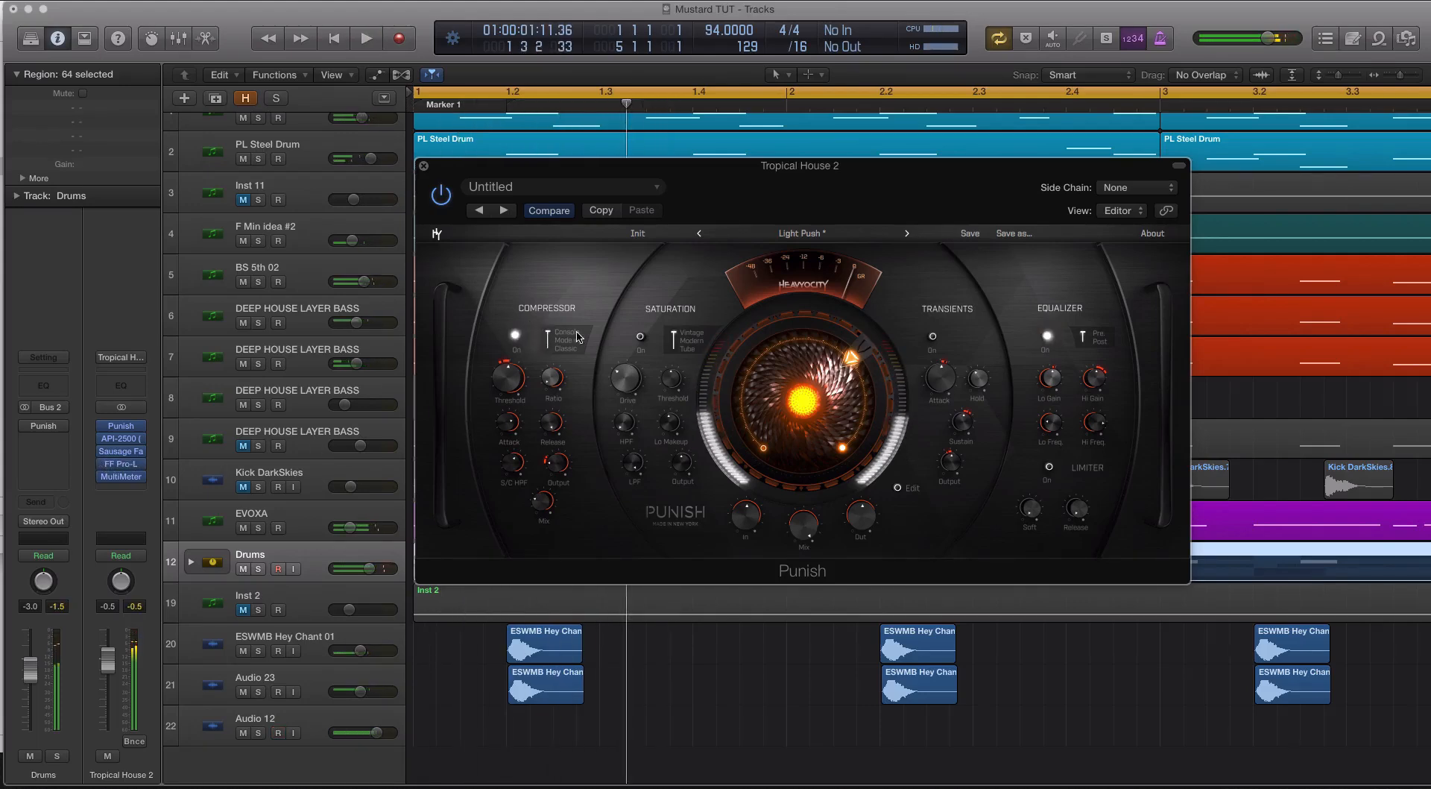
pyautogui.press('space')
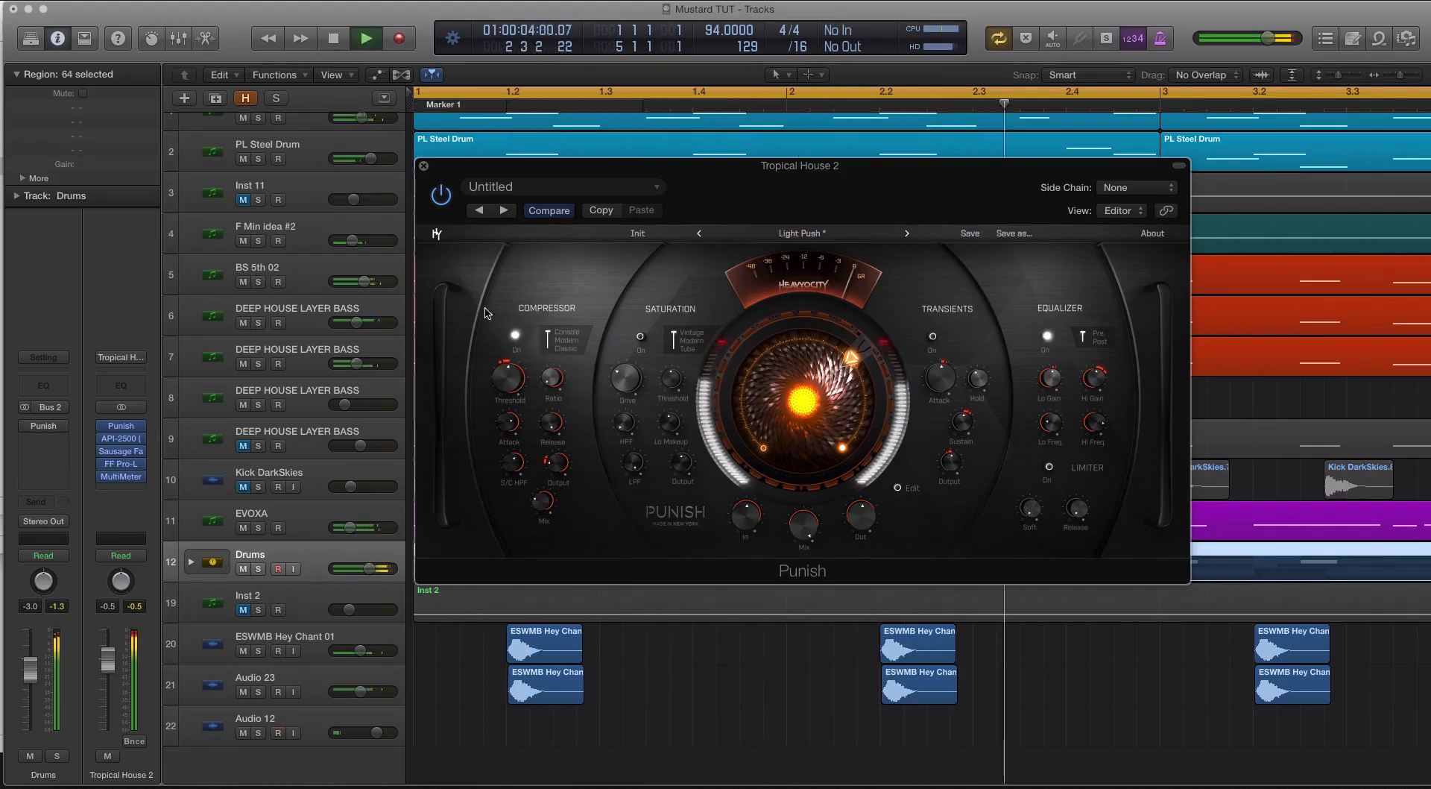
pyautogui.click(515, 337)
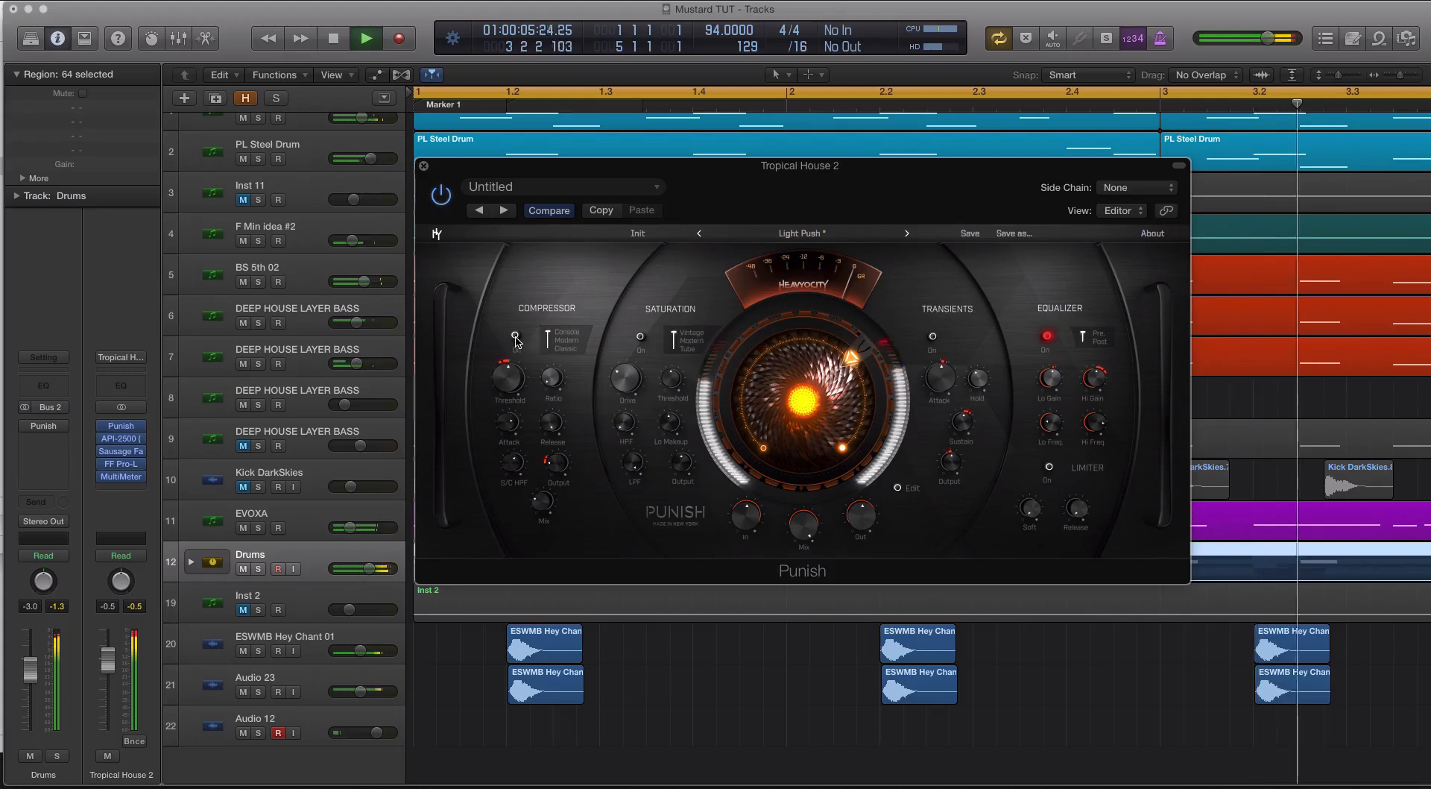
# Compare the mix with Punish's equalizer off and on during playback, and turn on its limiter.
pyautogui.click(1045, 337)
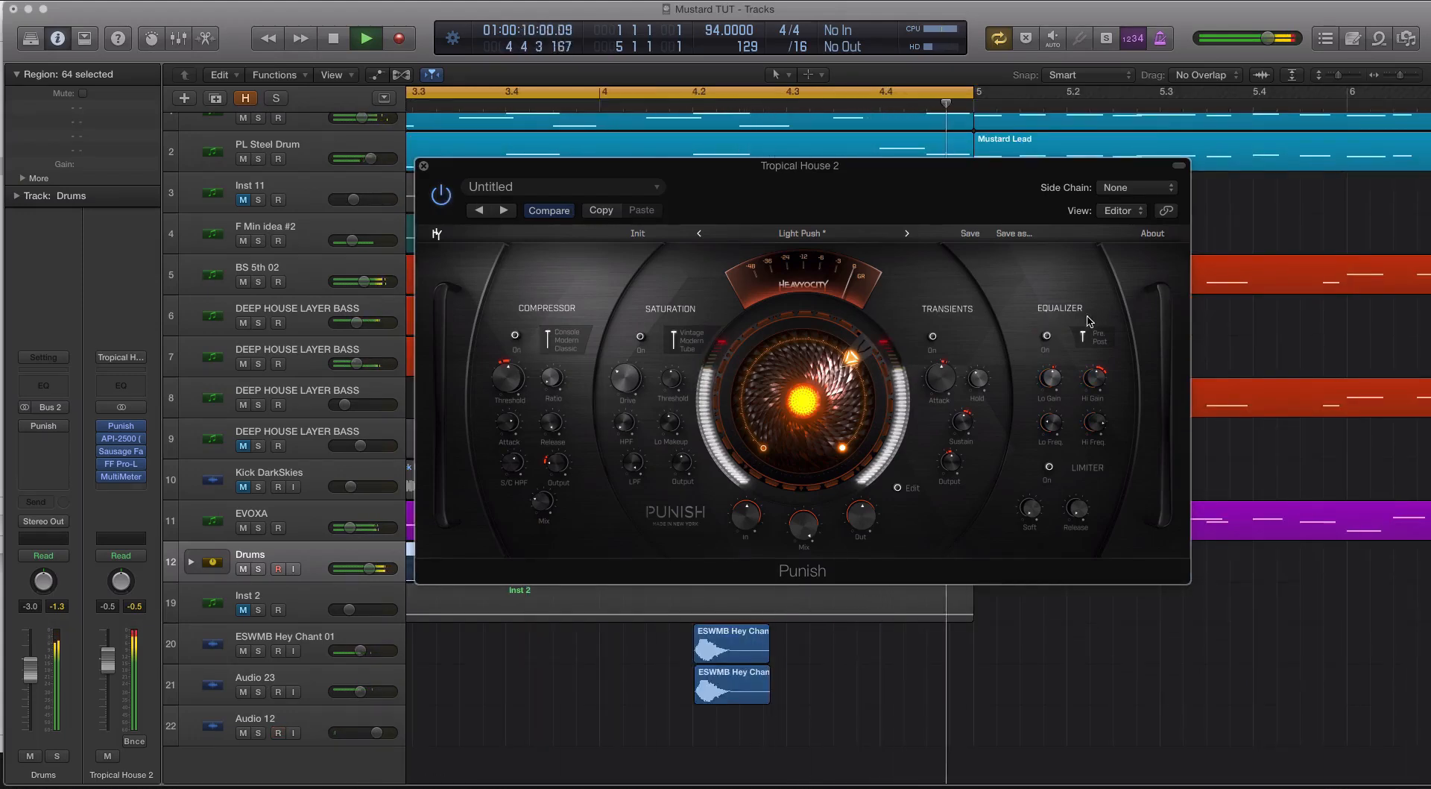
pyautogui.click(1048, 336)
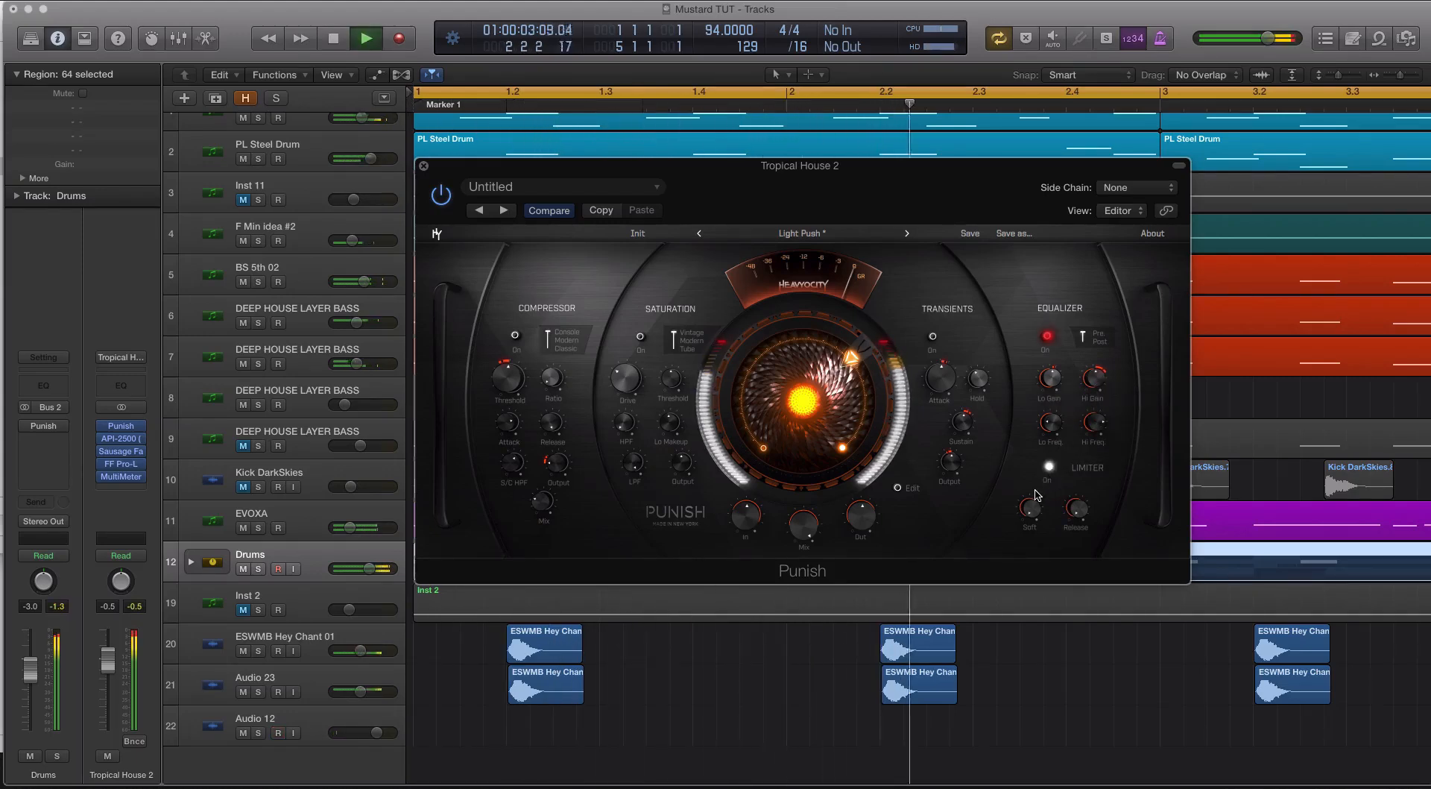
# Open MultiMeter on the Tropical House 2 channel, place it over Punish and watch the mix levels during playback.
pyautogui.click(123, 478)
pyautogui.moveTo(394, 48); pyautogui.dragTo(824, 151)
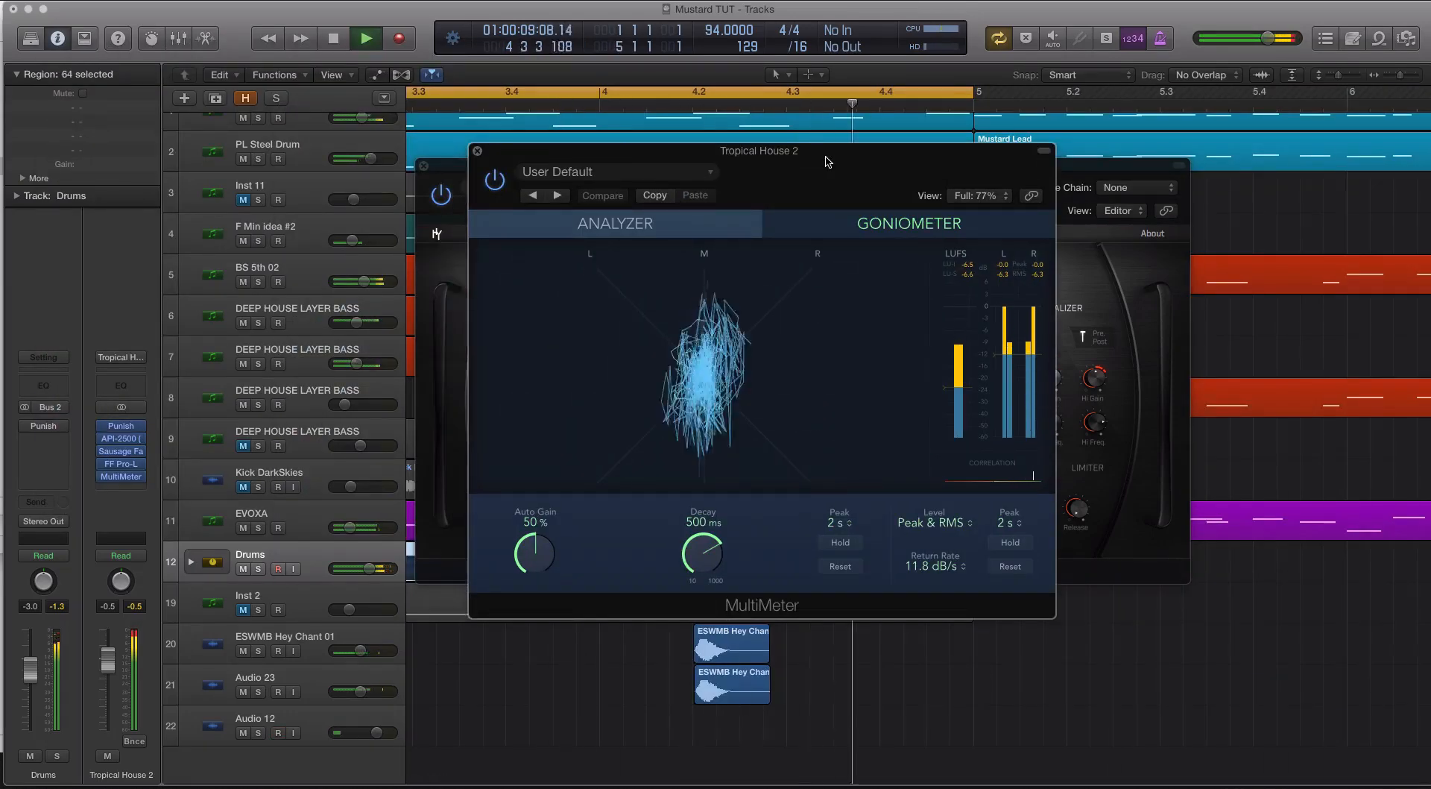
pyautogui.press('space')
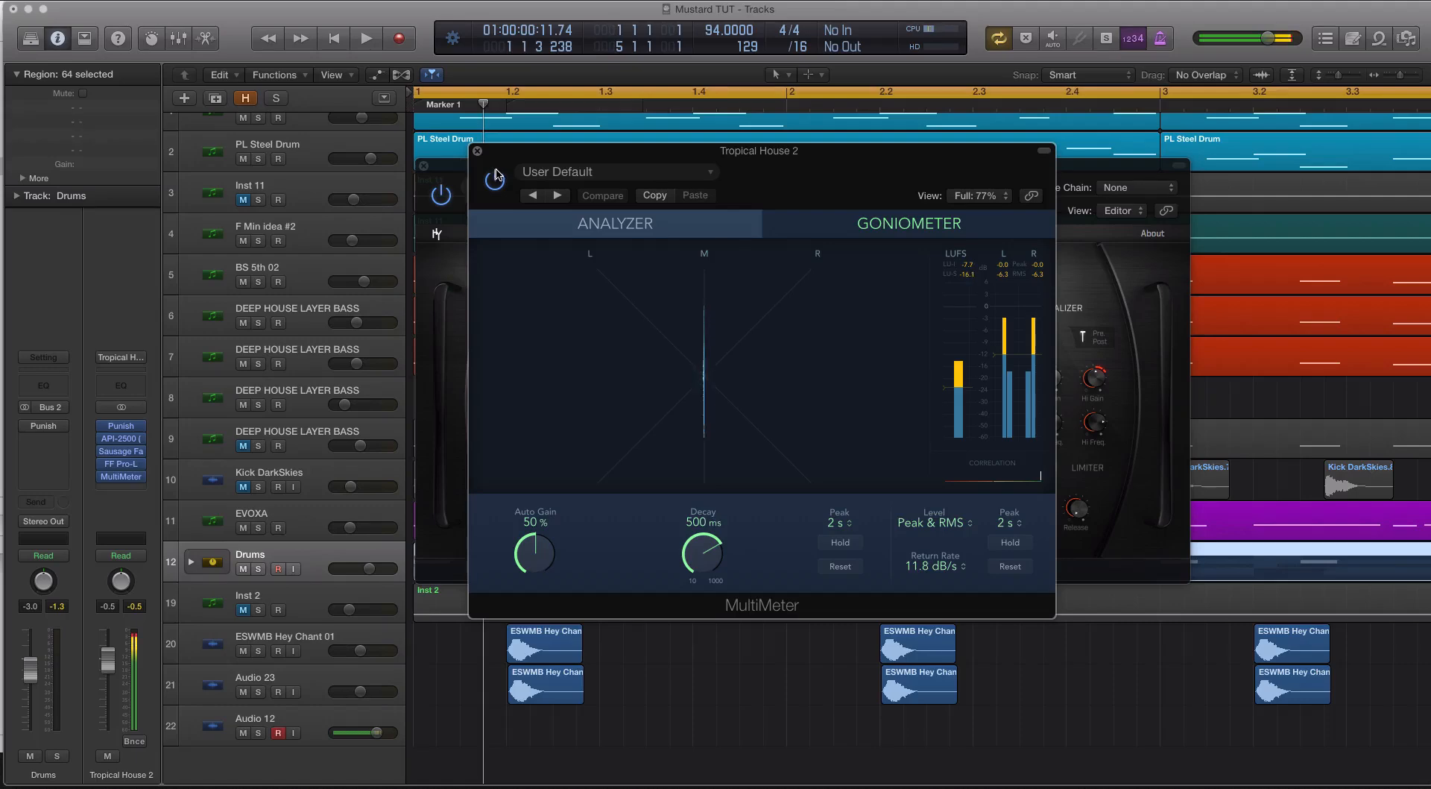
# Compare the mix in MultiMeter with Punish bypassed and re-enabled, and close both plugin windows.
pyautogui.click(448, 195)
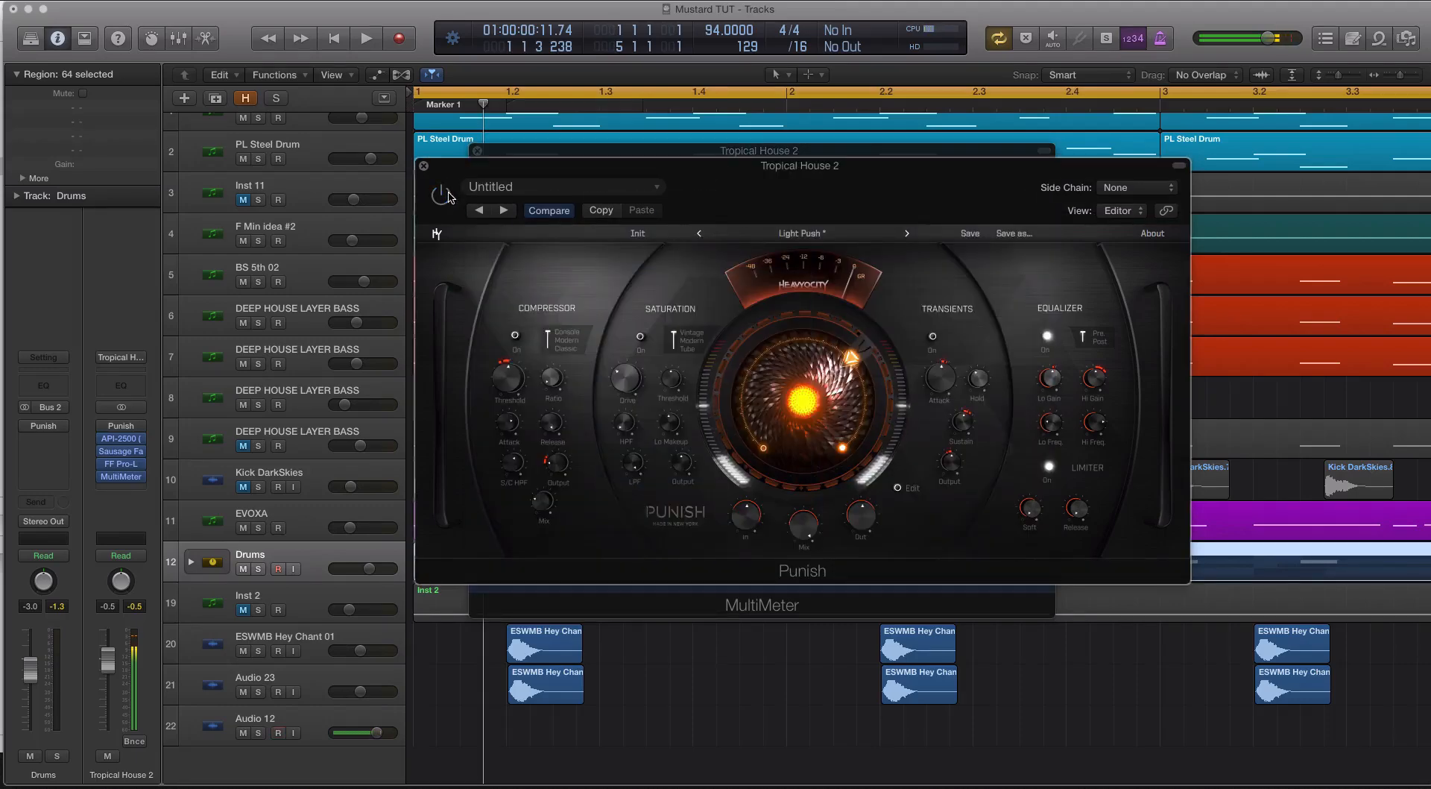
pyautogui.press('space')
pyautogui.click(557, 152)
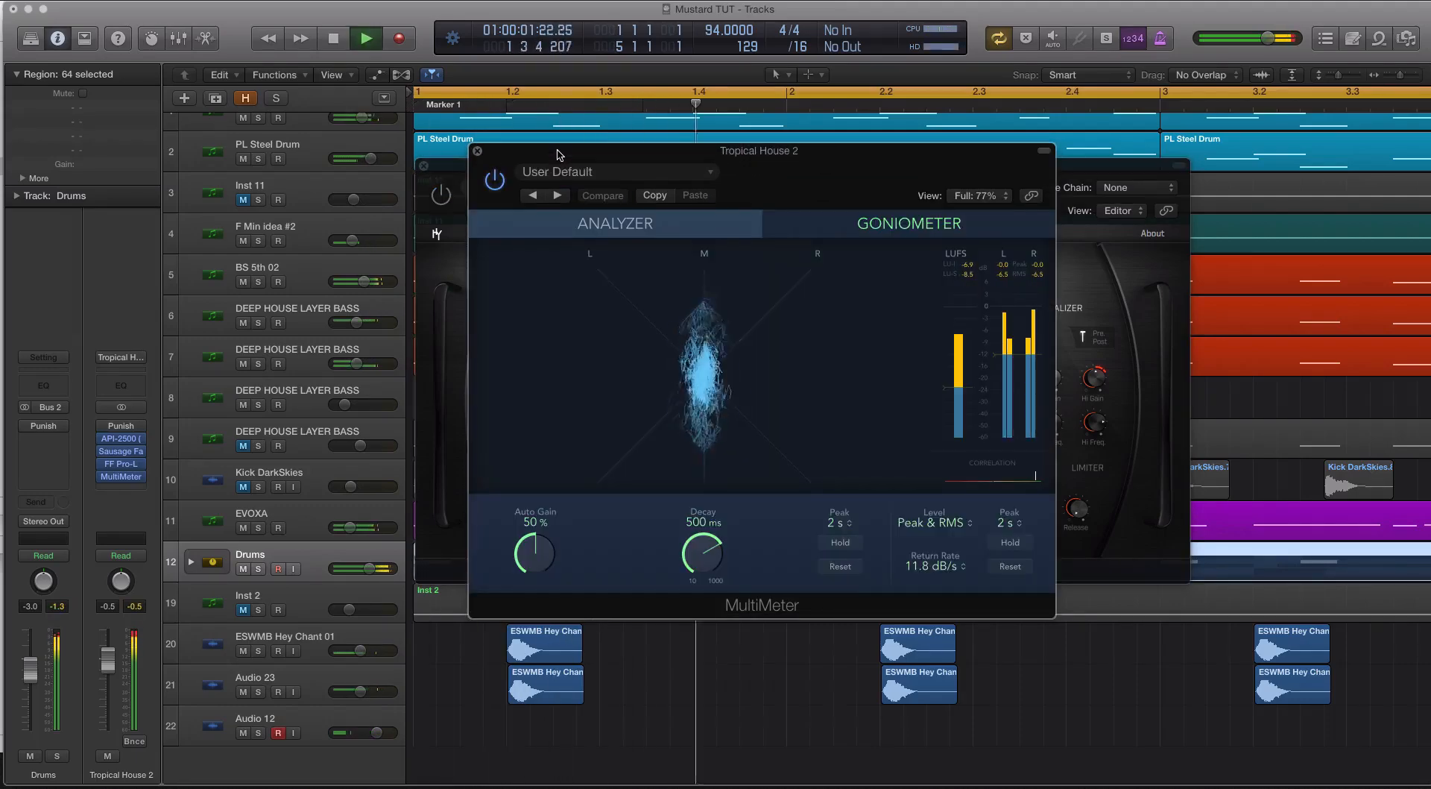
pyautogui.click(445, 196)
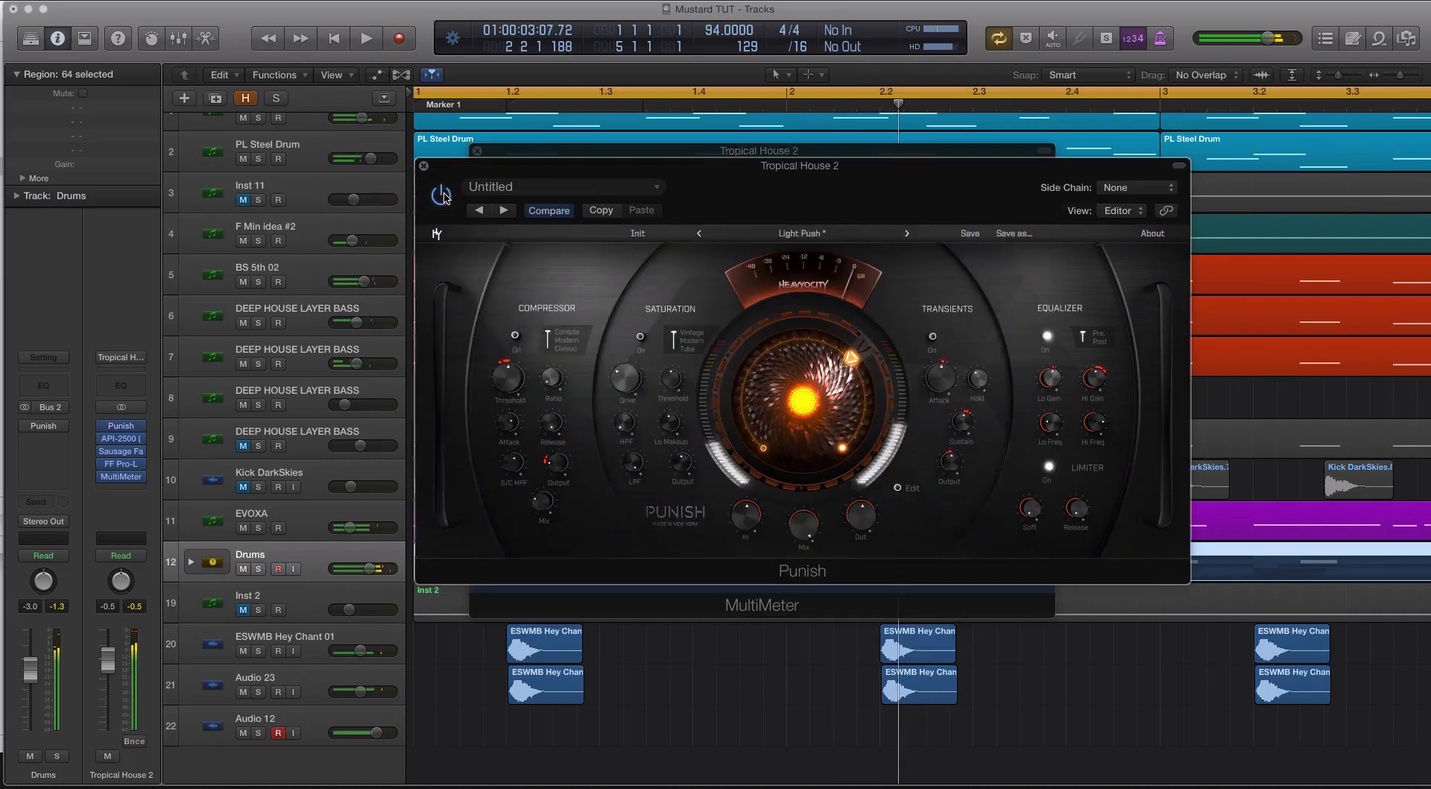
pyautogui.press('space')
pyautogui.click(537, 152)
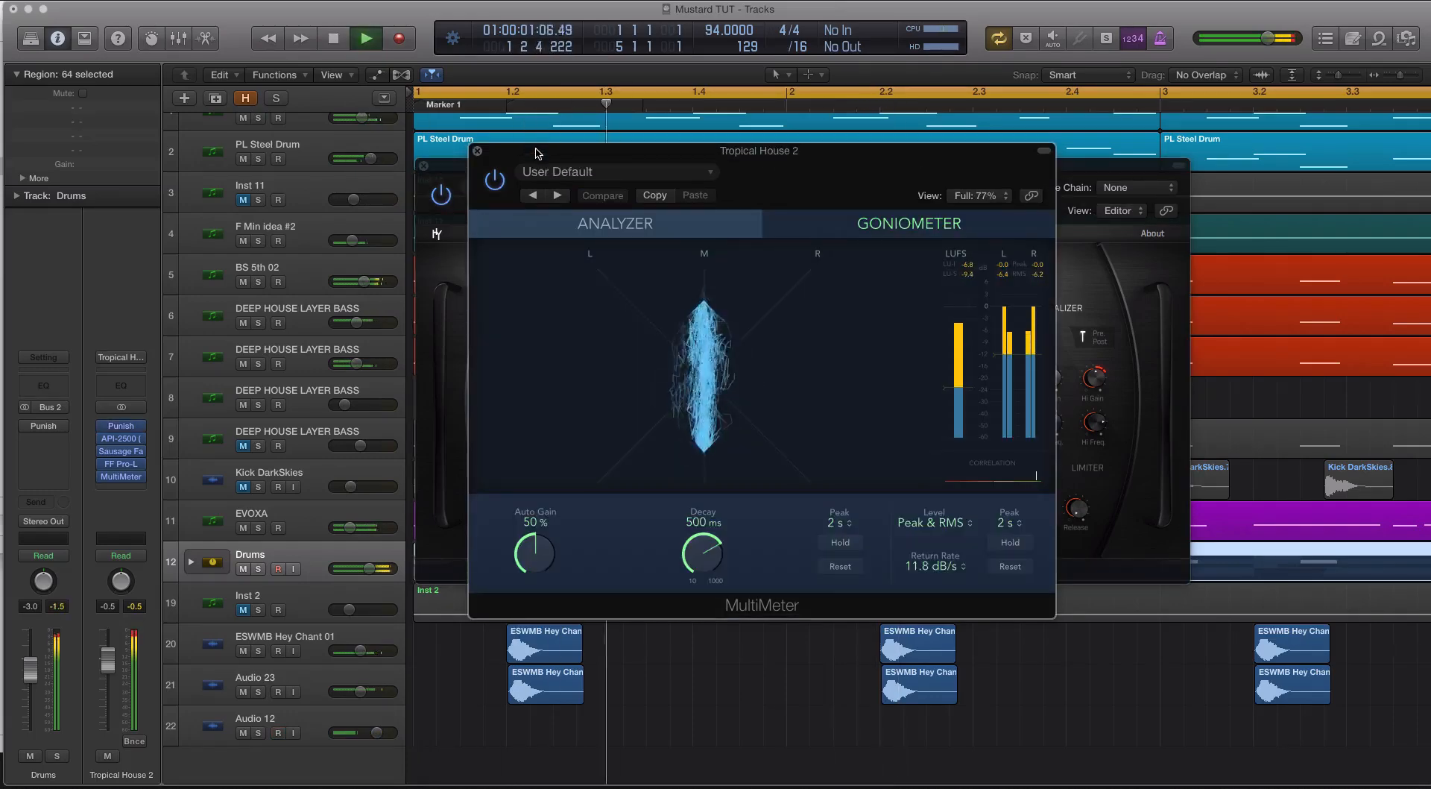
pyautogui.press('space')
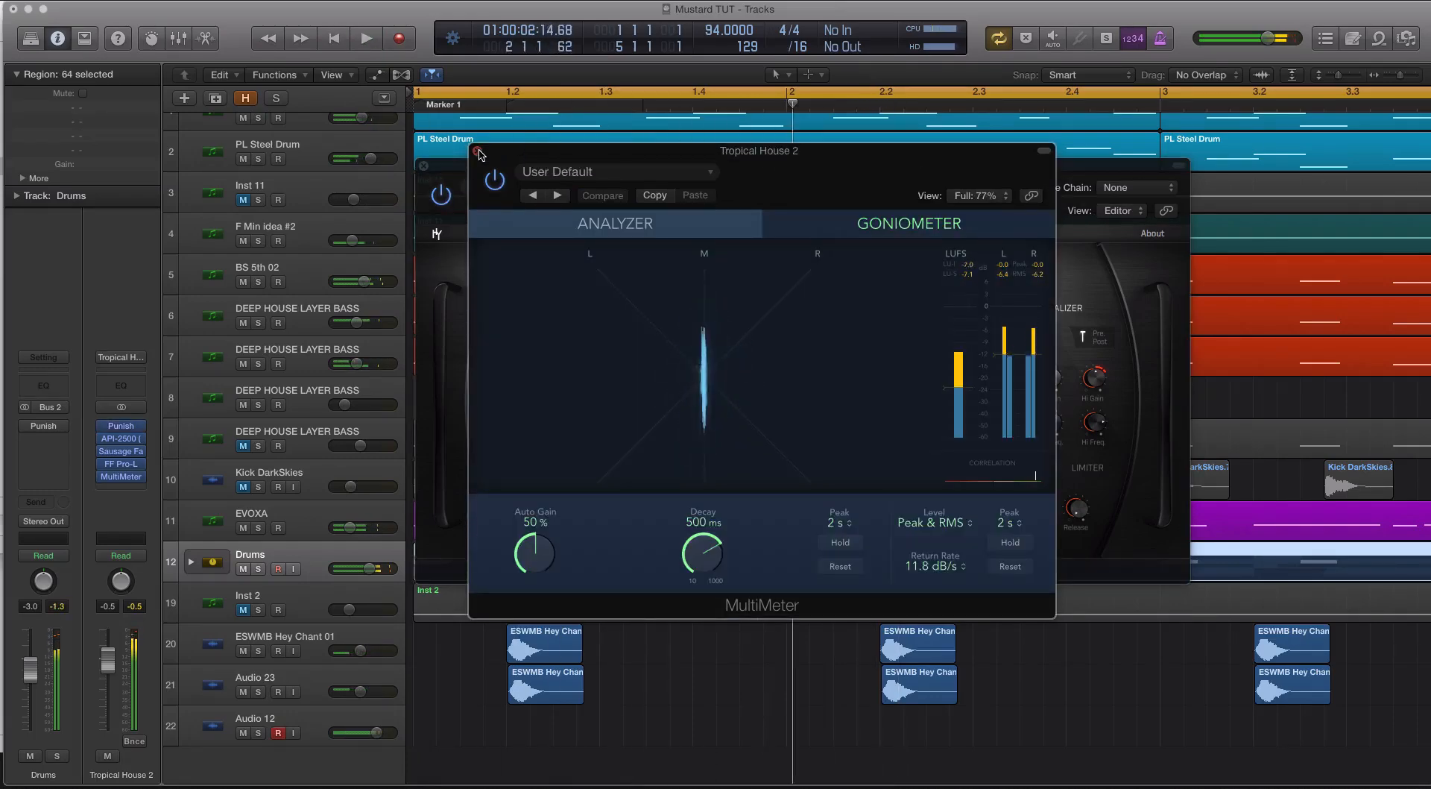
pyautogui.click(436, 167)
pyautogui.click(424, 166)
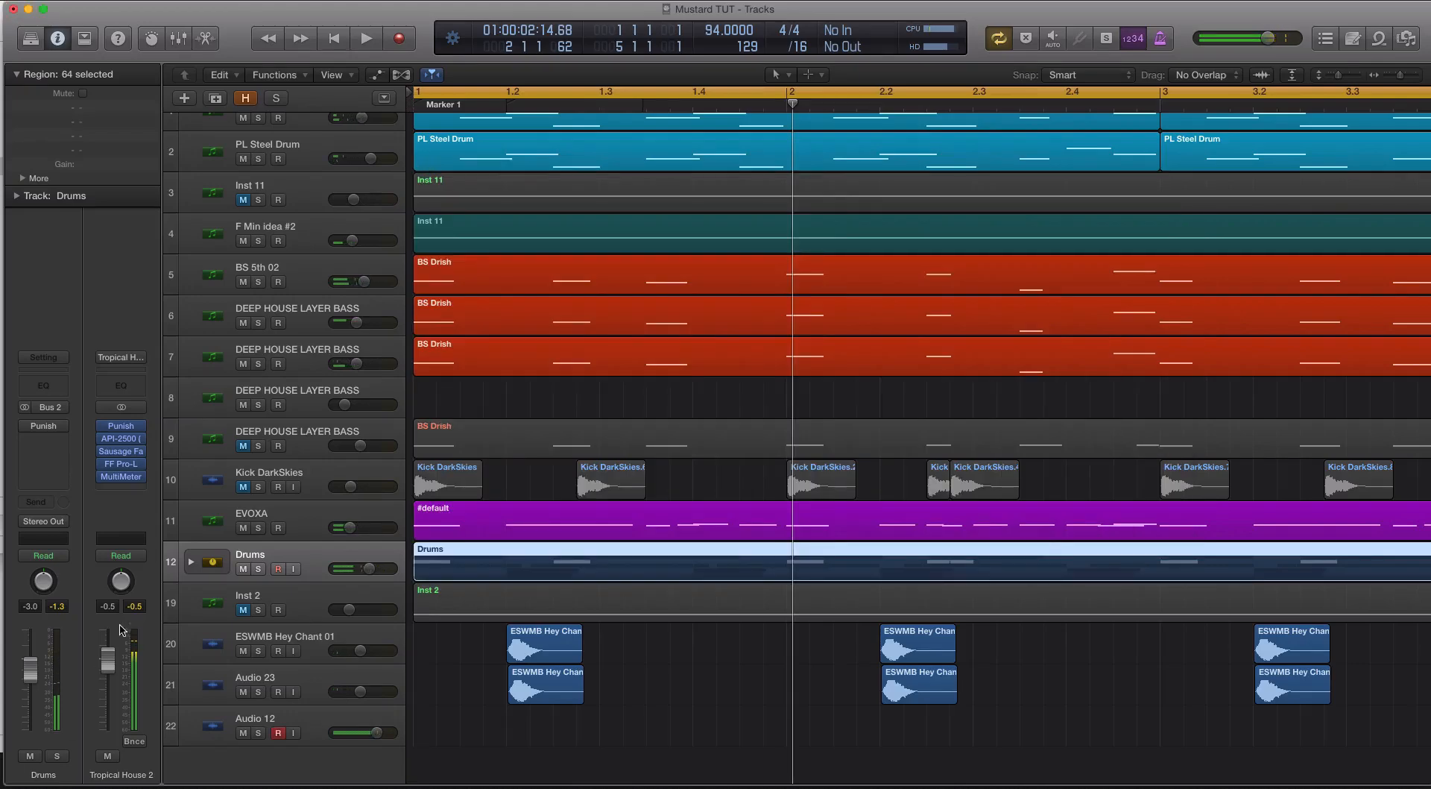
# Reopen Punish on the Tropical House 2 channel, lower its main amount to about halfway and audition the mix.
pyautogui.click(120, 426)
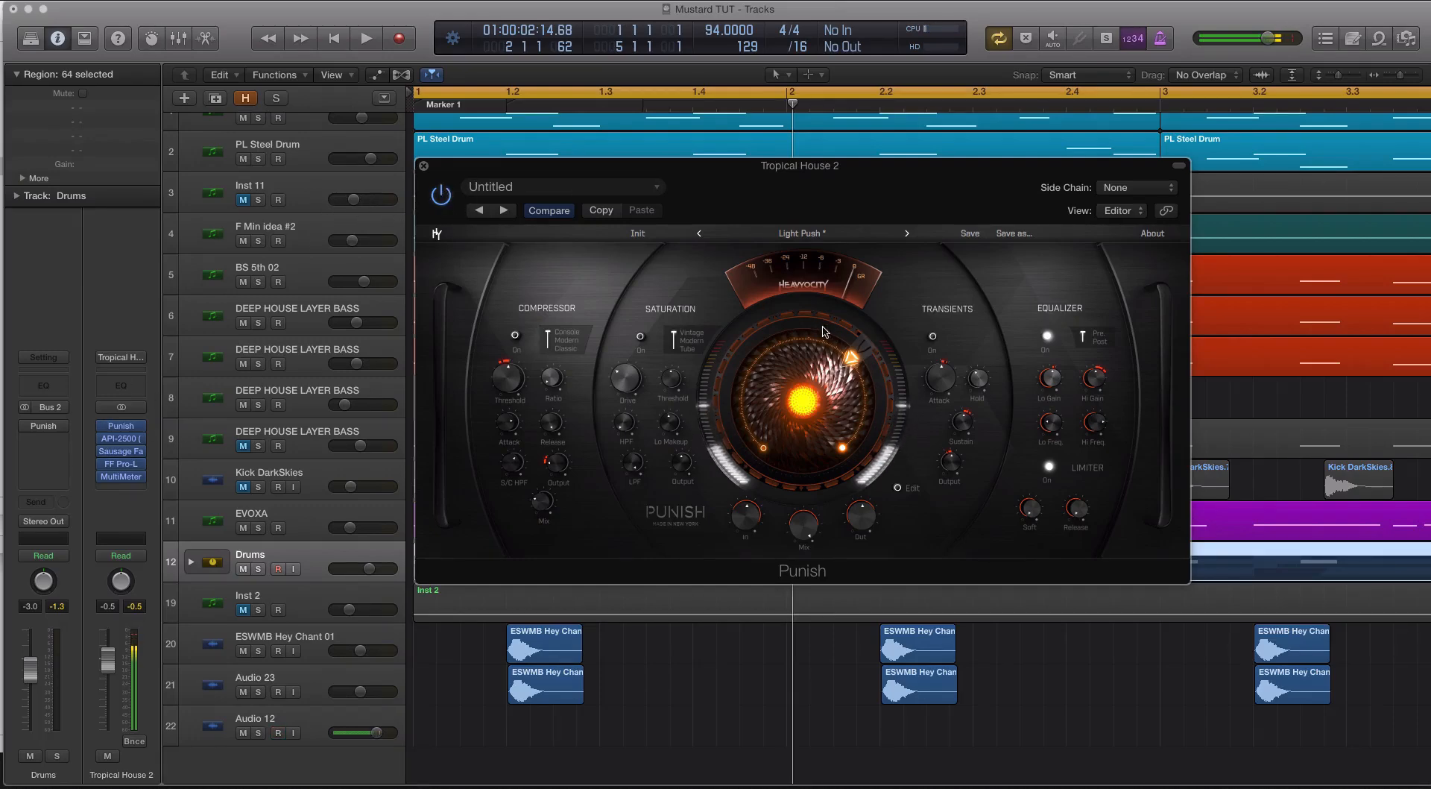
pyautogui.moveTo(849, 341); pyautogui.dragTo(838, 380)
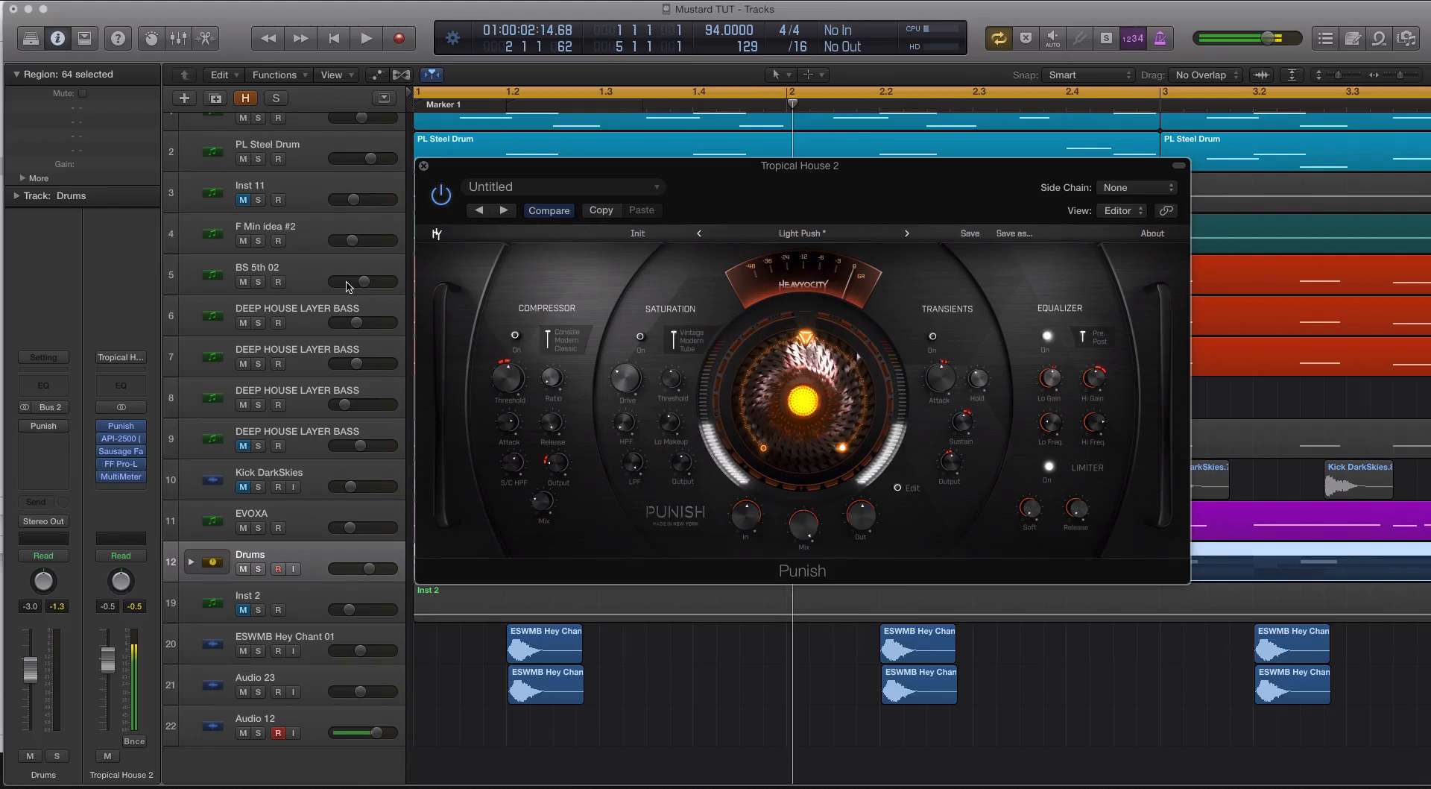
pyautogui.press('space')
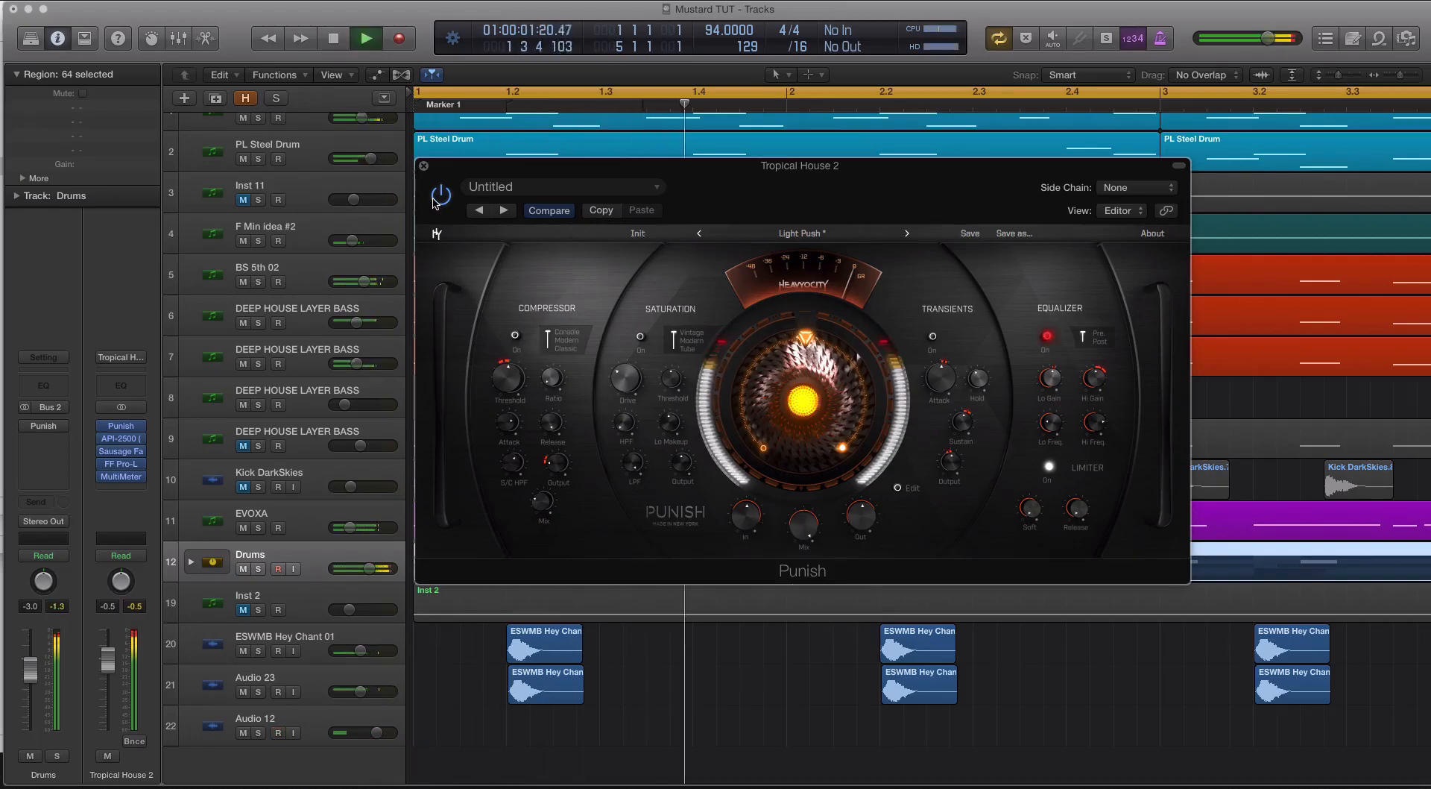
pyautogui.press('space')
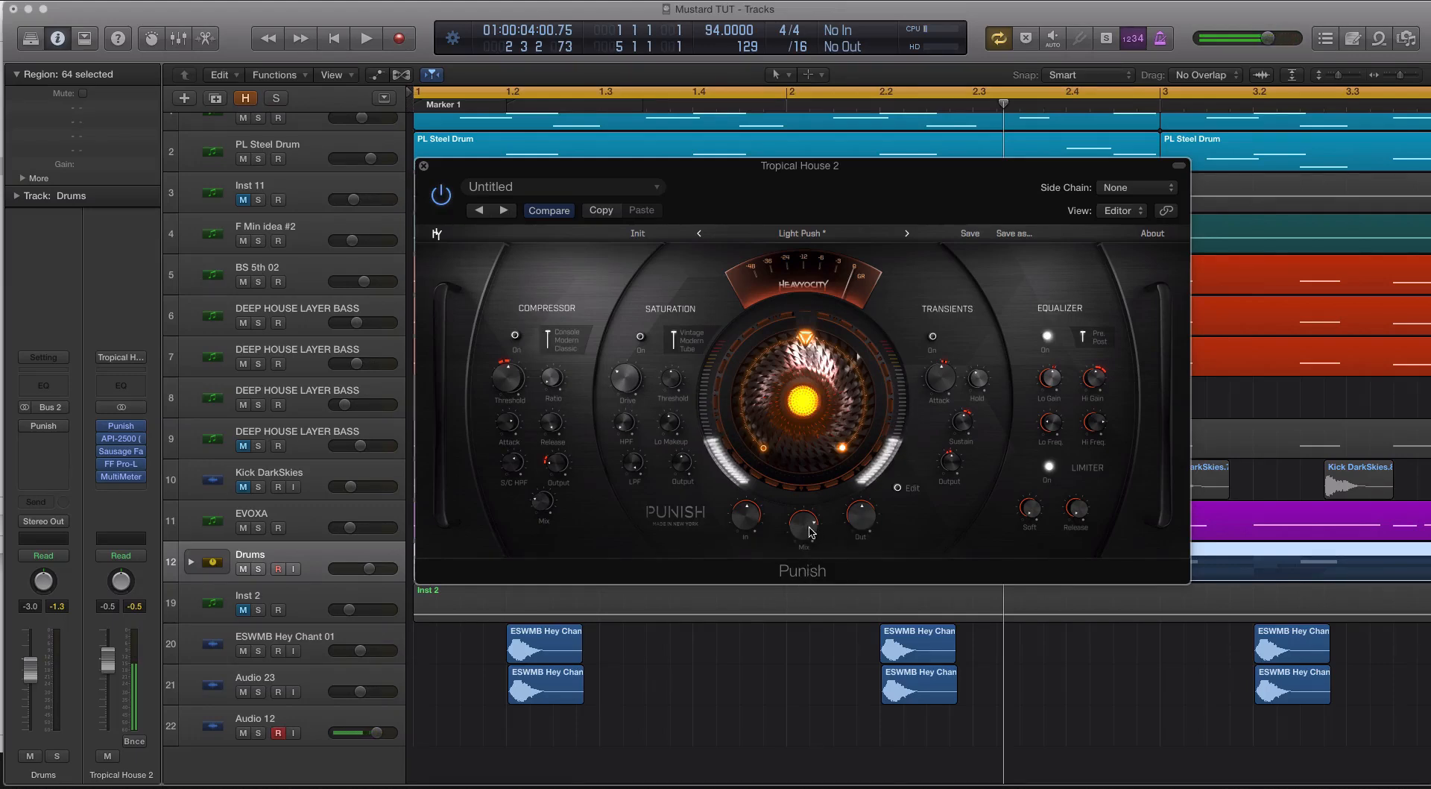
# Raise Punish's main amount to maximum and play the mix while watching its levels in MultiMeter.
pyautogui.press('space')
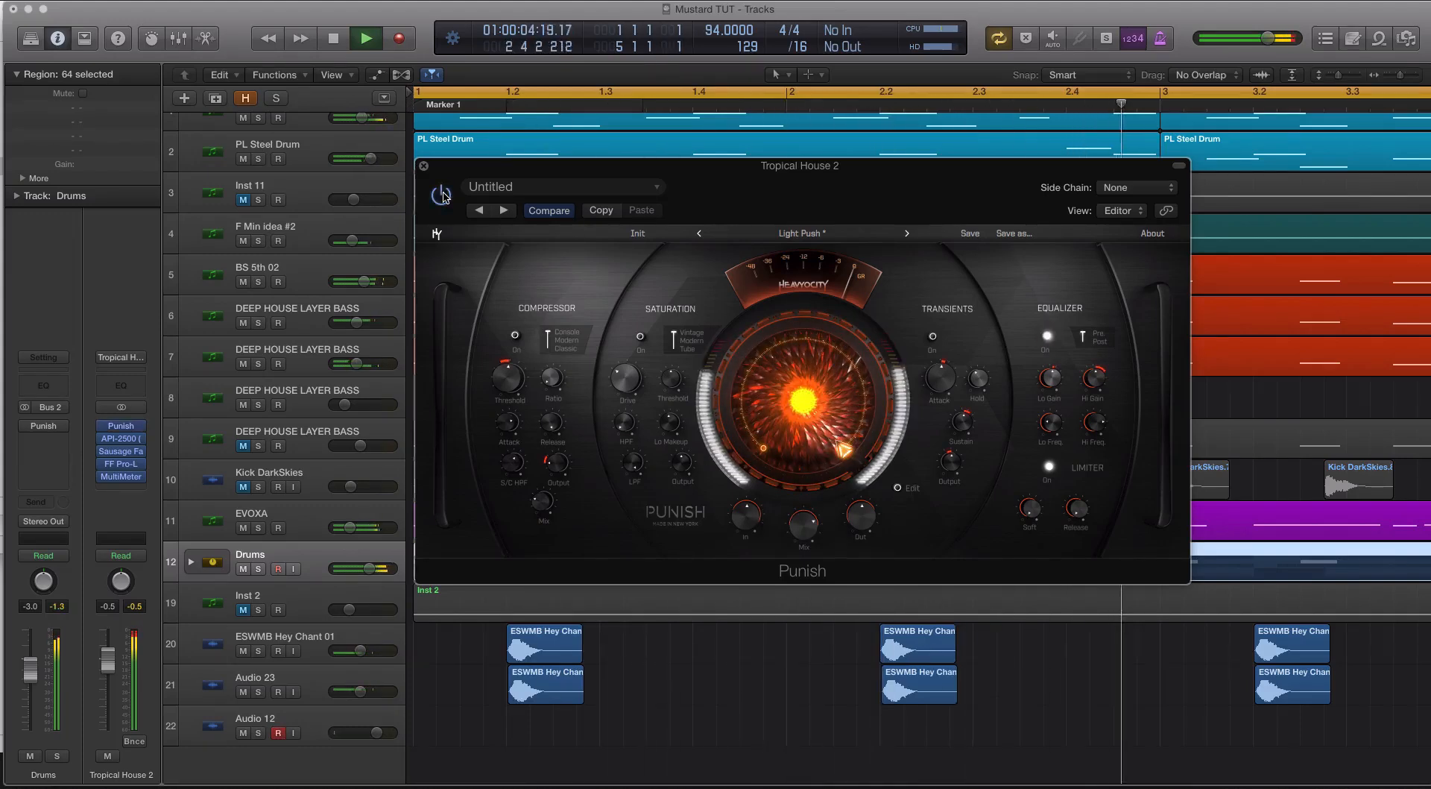
pyautogui.click(118, 478)
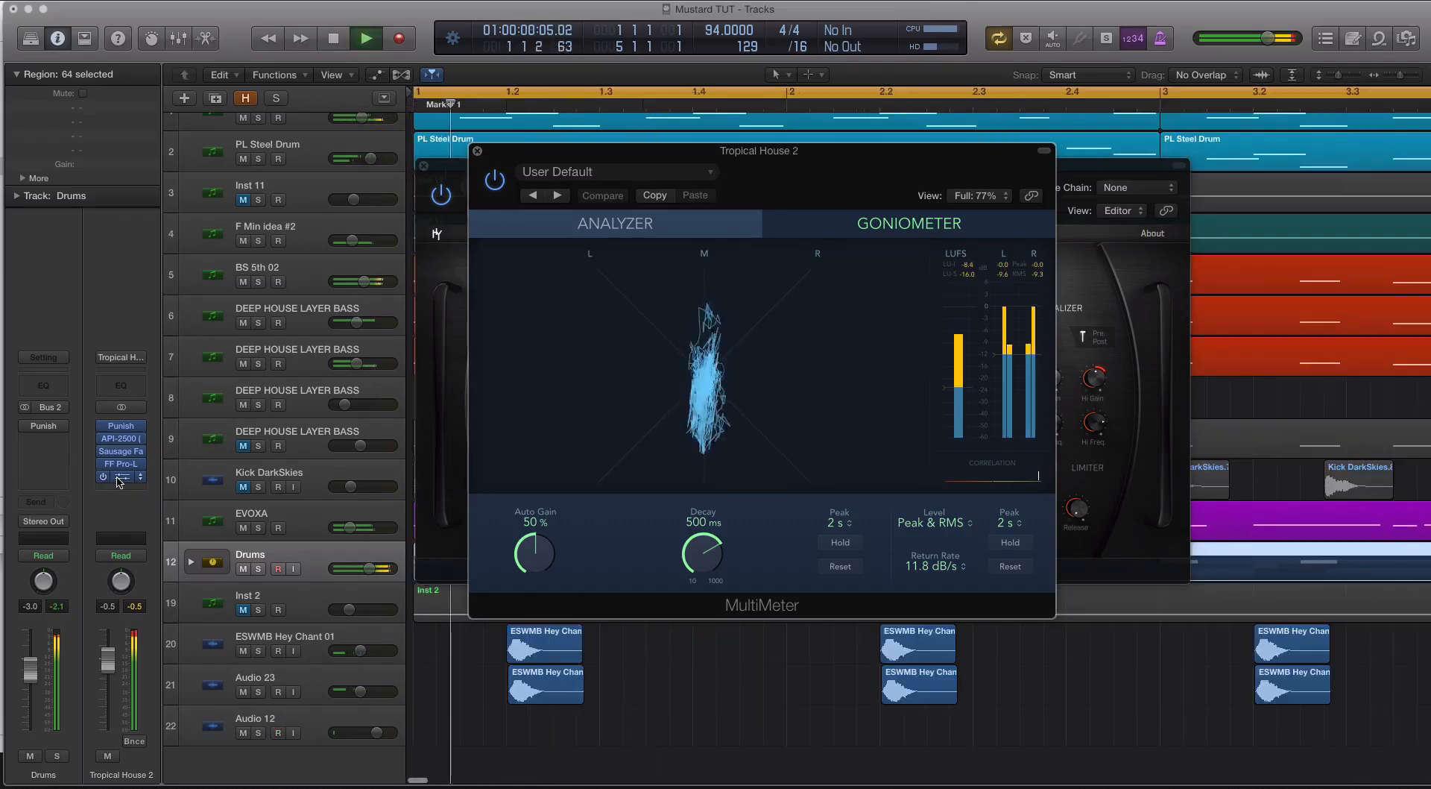
pyautogui.press('space')
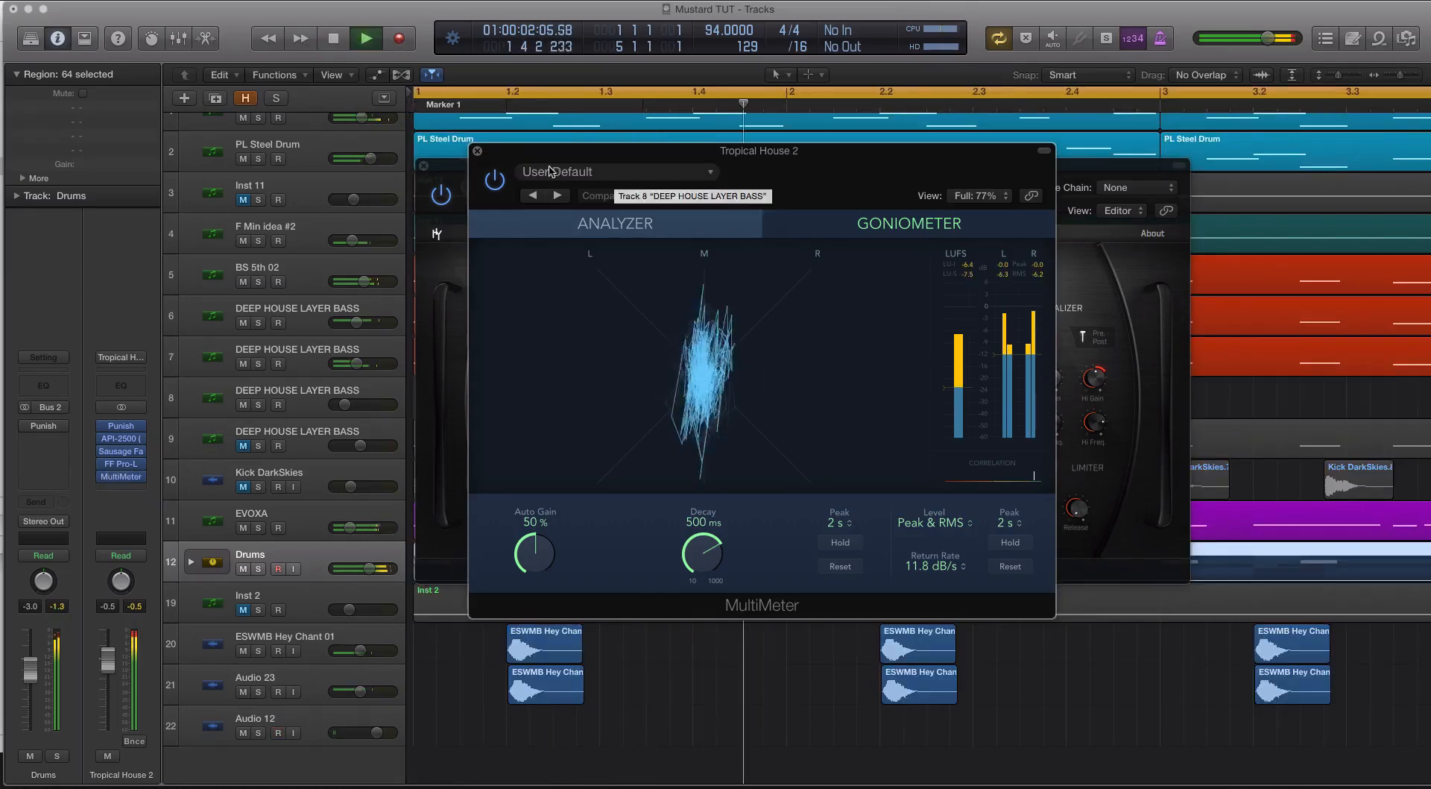
# Close MultiMeter, bypass Punish on the Tropical House 2 channel and close its window.
pyautogui.click(477, 150)
pyautogui.click(440, 195)
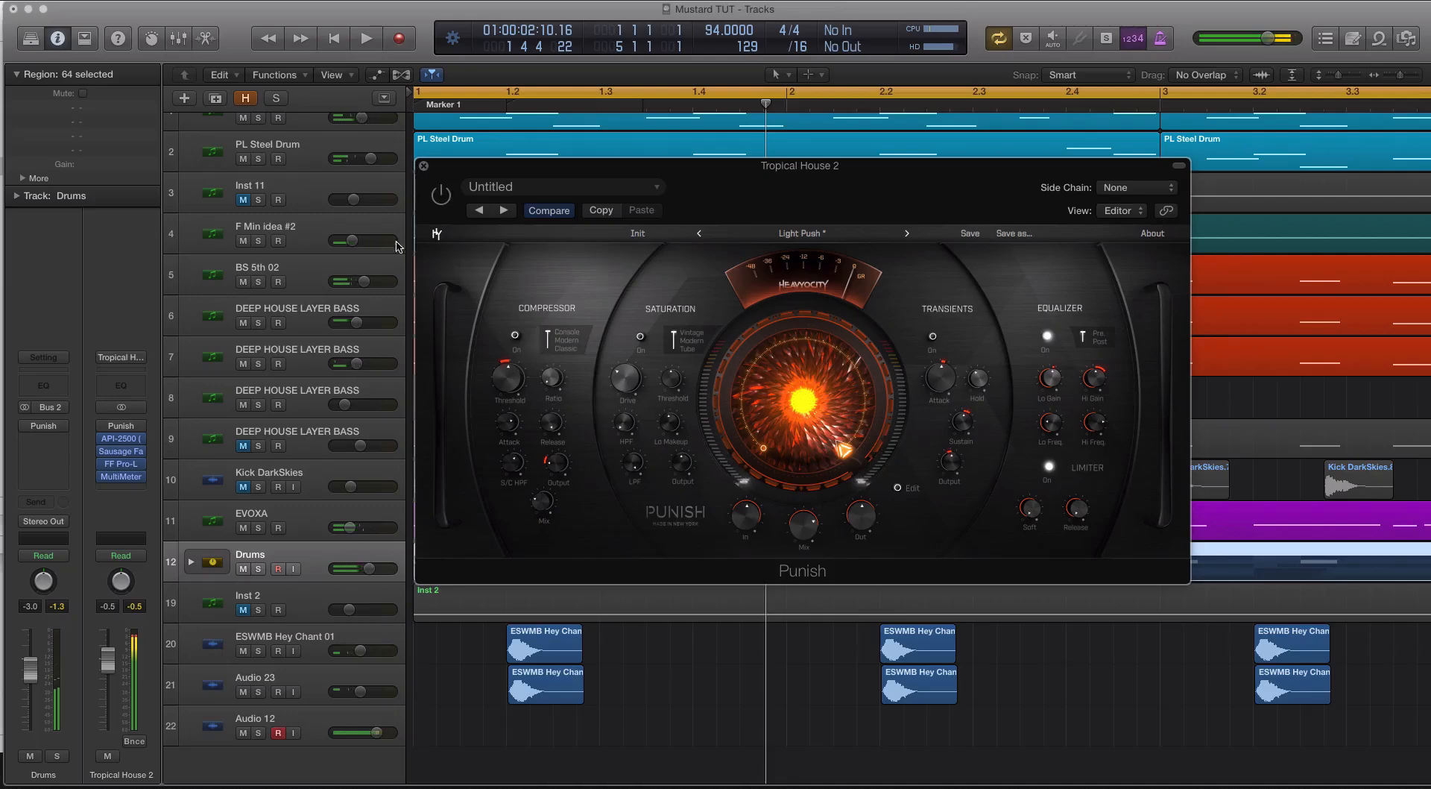
pyautogui.click(424, 166)
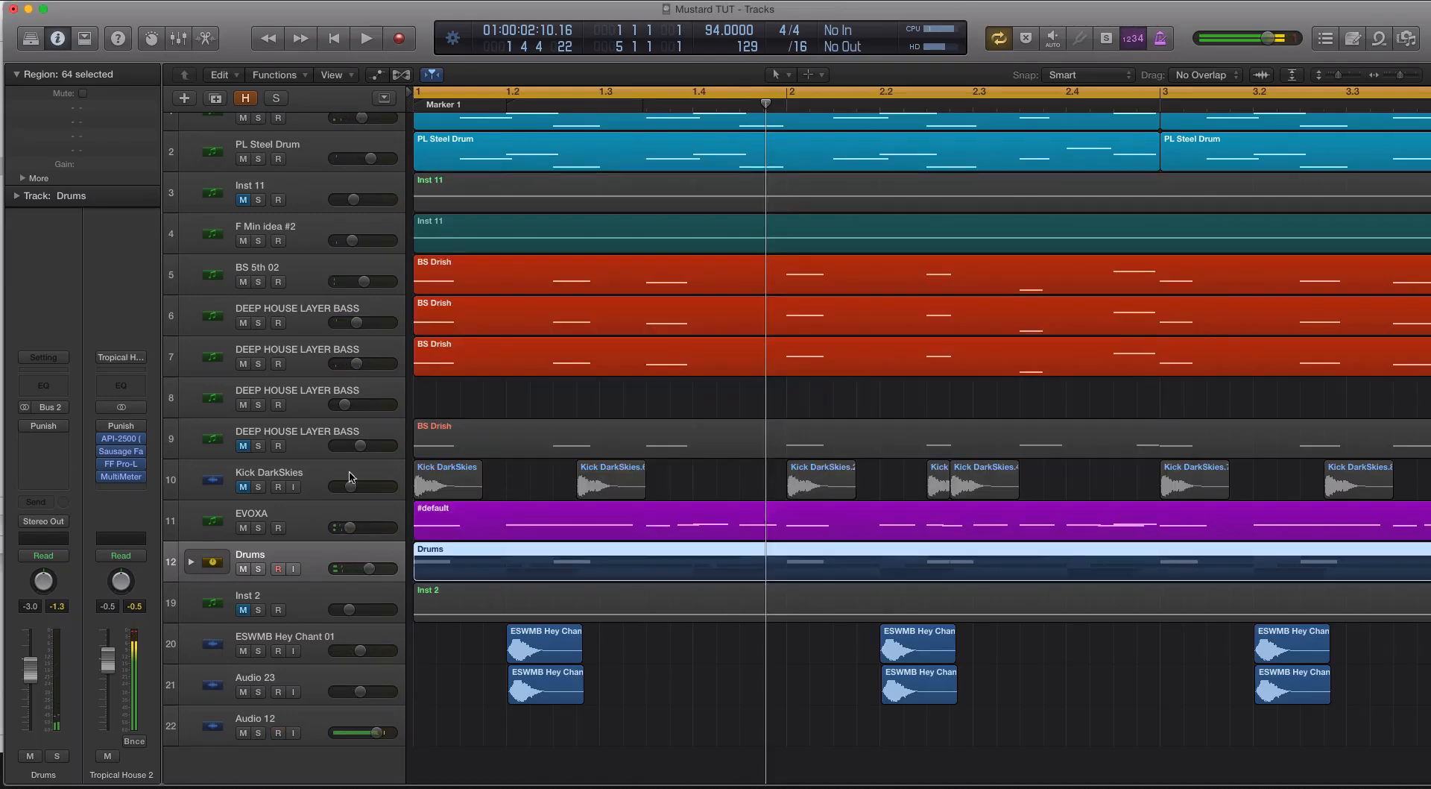
# Enable and open Punish on the Drums channel, and audition the drums both soloed and within the full mix.
pyautogui.scroll(-3, 473, 366)
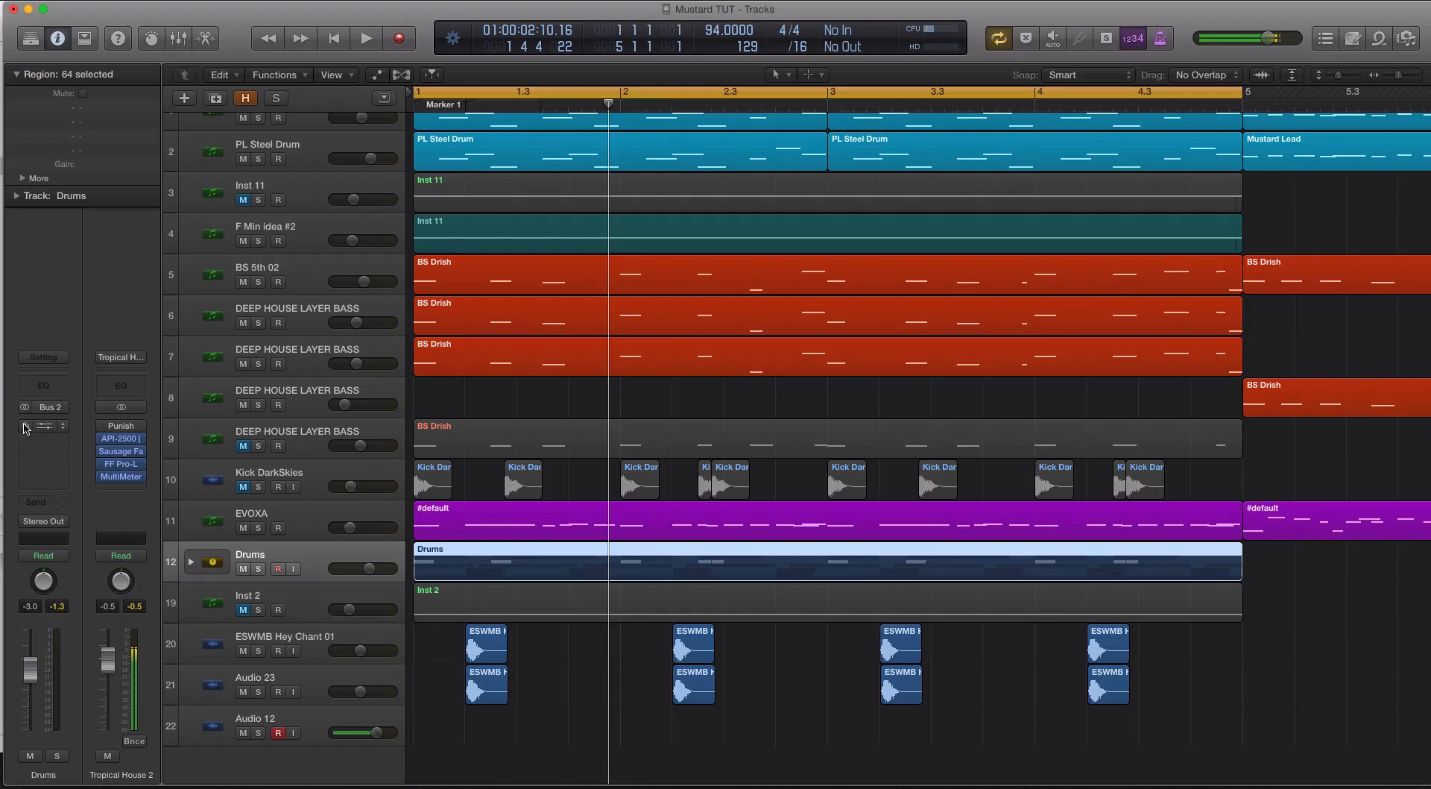
pyautogui.click(44, 426)
pyautogui.click(258, 569)
pyautogui.click(259, 570)
pyautogui.click(259, 569)
pyautogui.press('space')
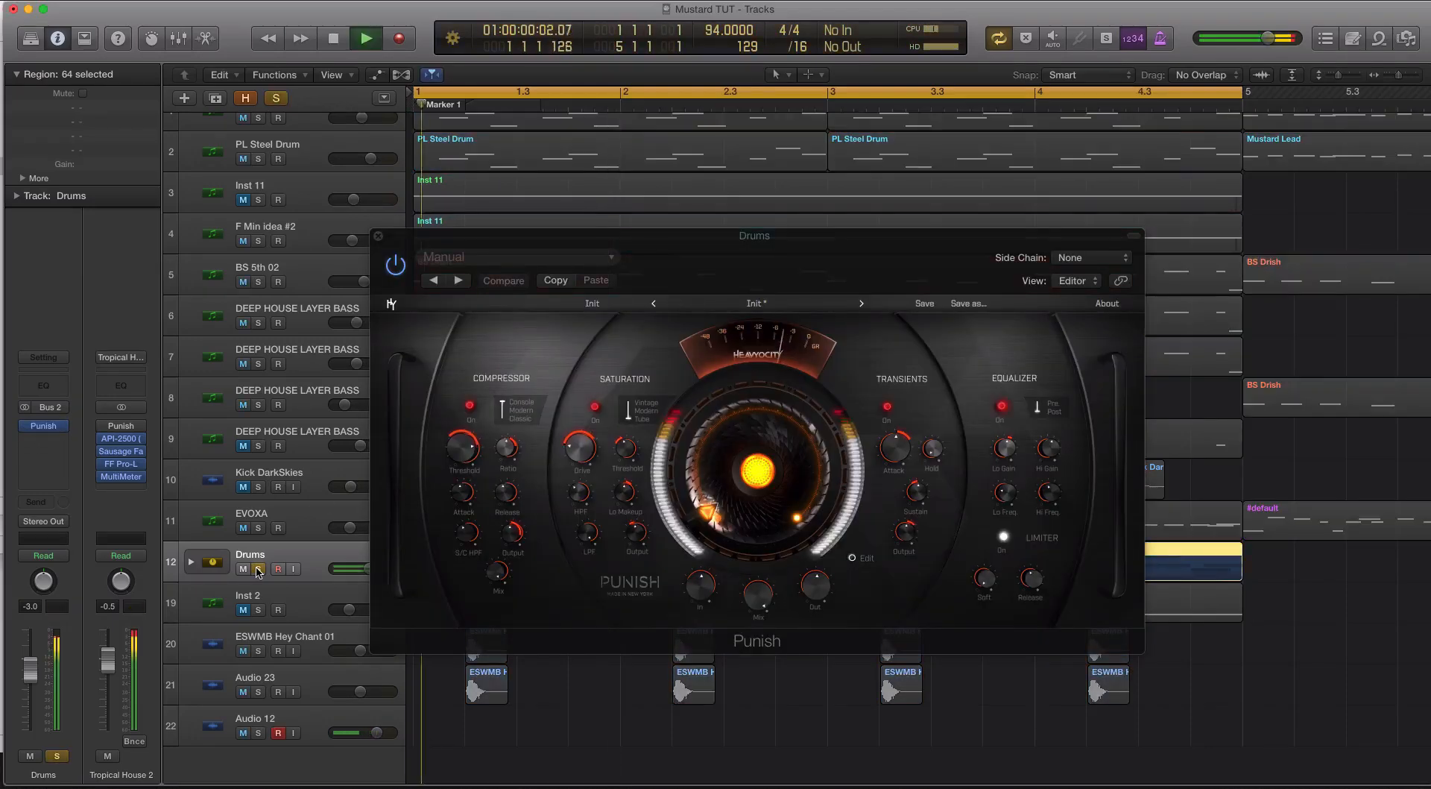
pyautogui.click(259, 570)
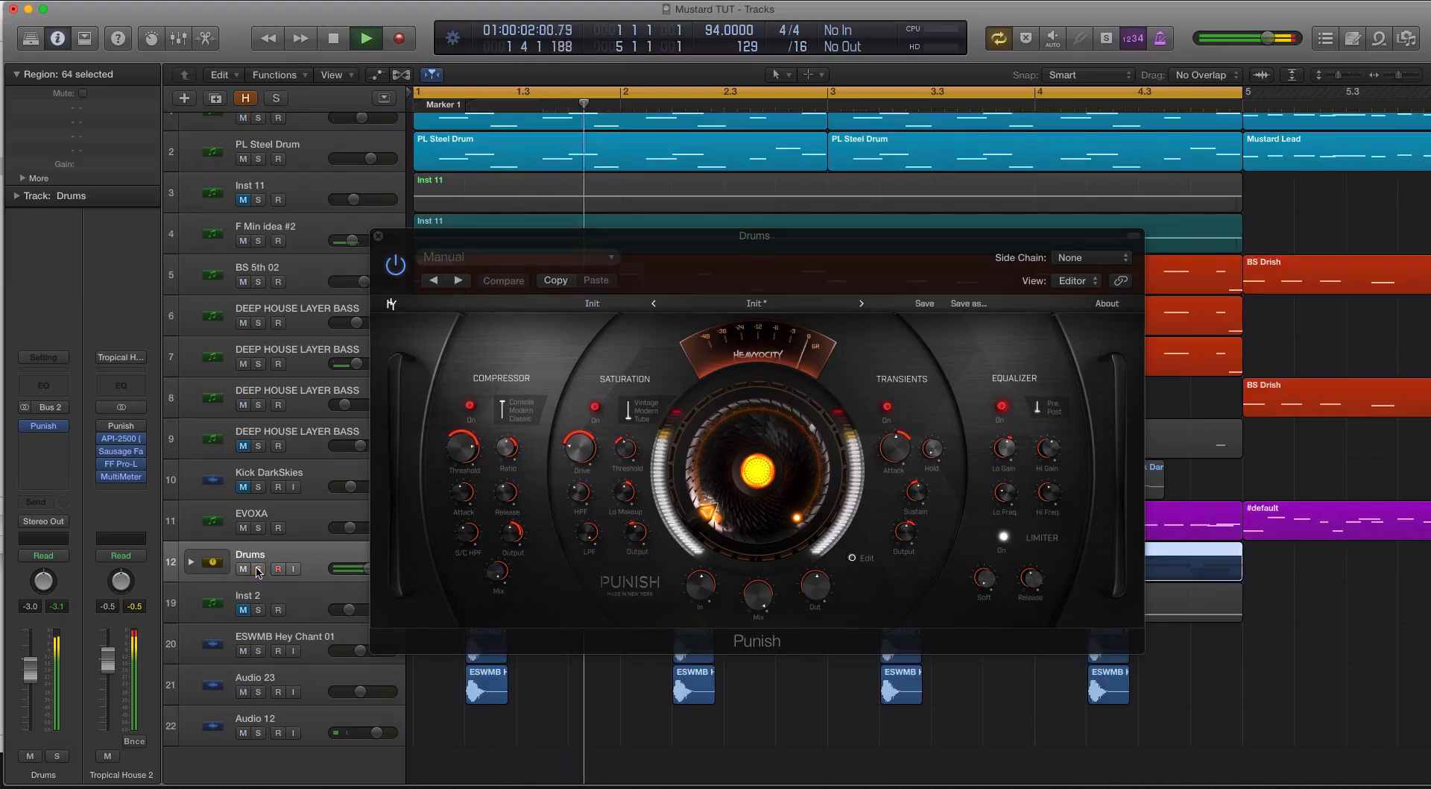
pyautogui.press('space')
# Load the A Little Warmth preset from the Drums category in the Drums channel's Punish.
pyautogui.moveTo(547, 237); pyautogui.dragTo(689, 220)
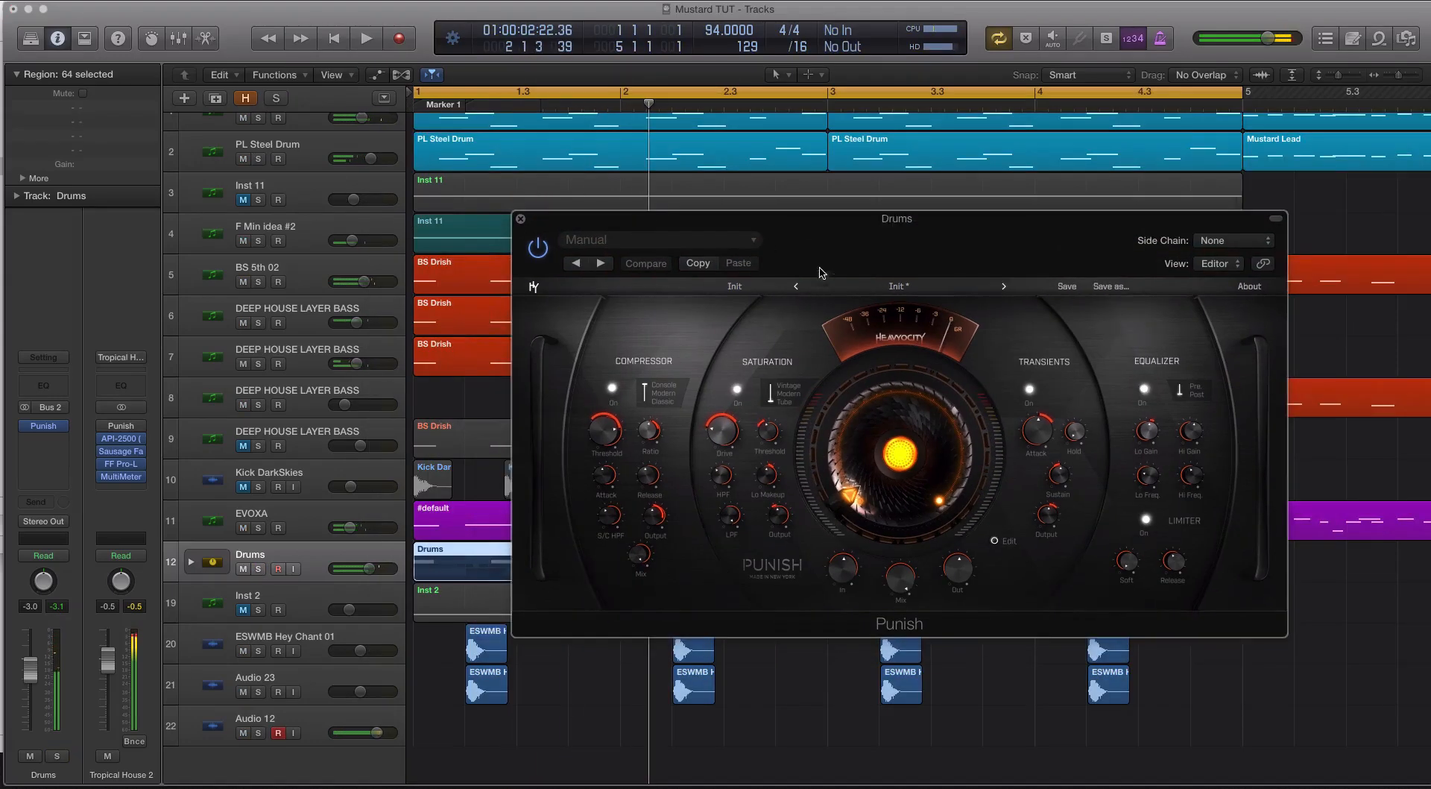
pyautogui.click(869, 283)
pyautogui.moveTo(887, 367)
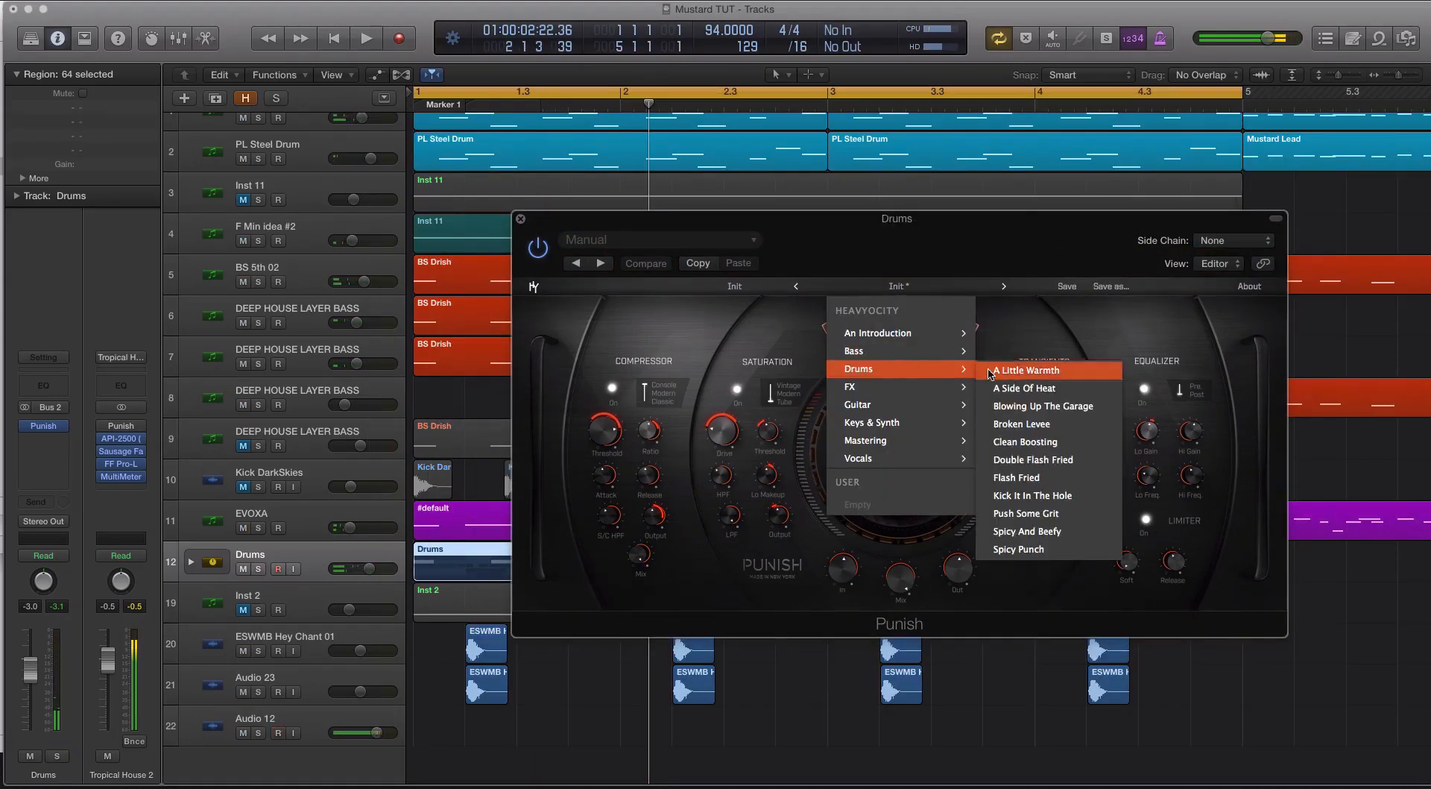
pyautogui.click(1026, 369)
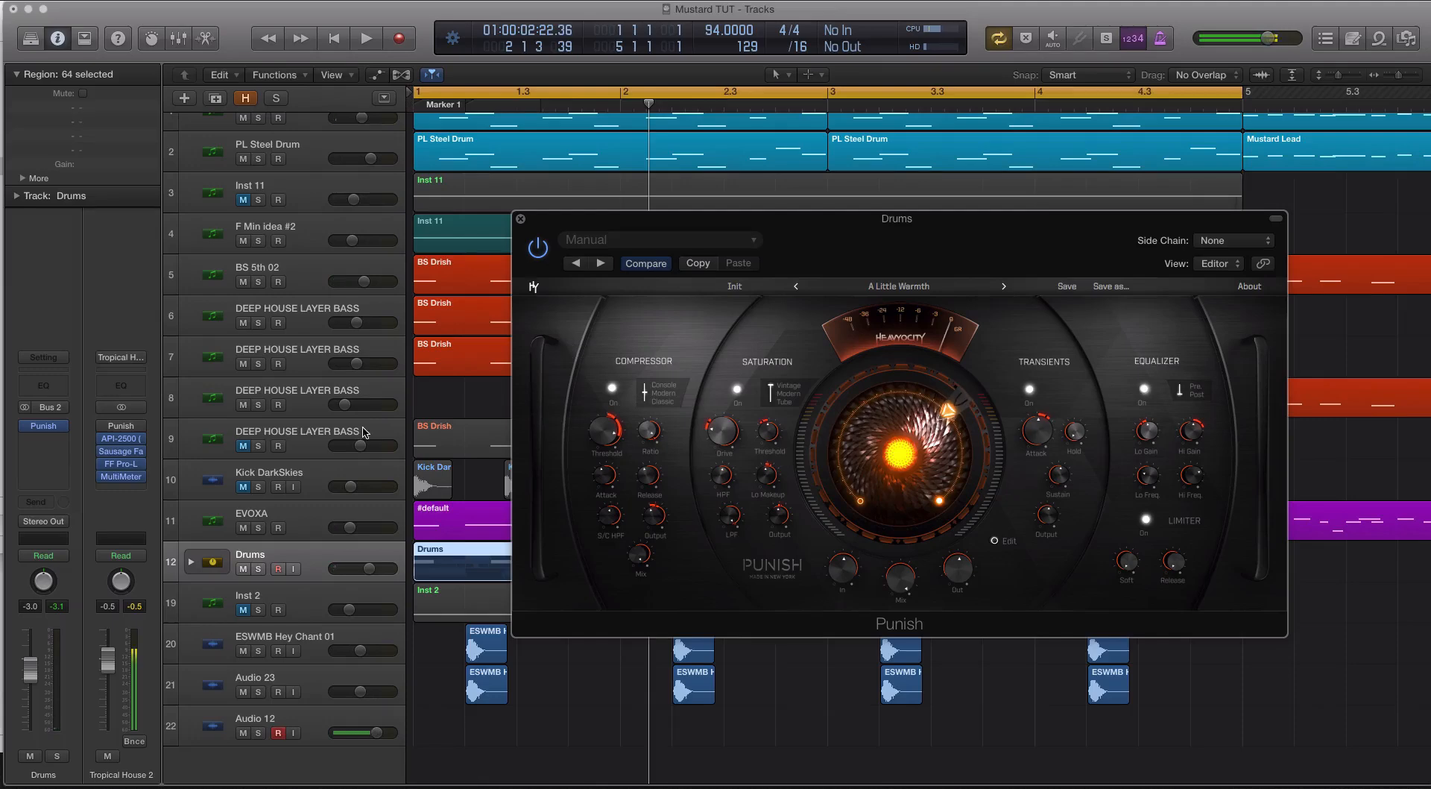
# Solo the drums, switch Punish to the Blowing Up The Garage preset, and lower its overall mix amount during playback.
pyautogui.press('super+Down')
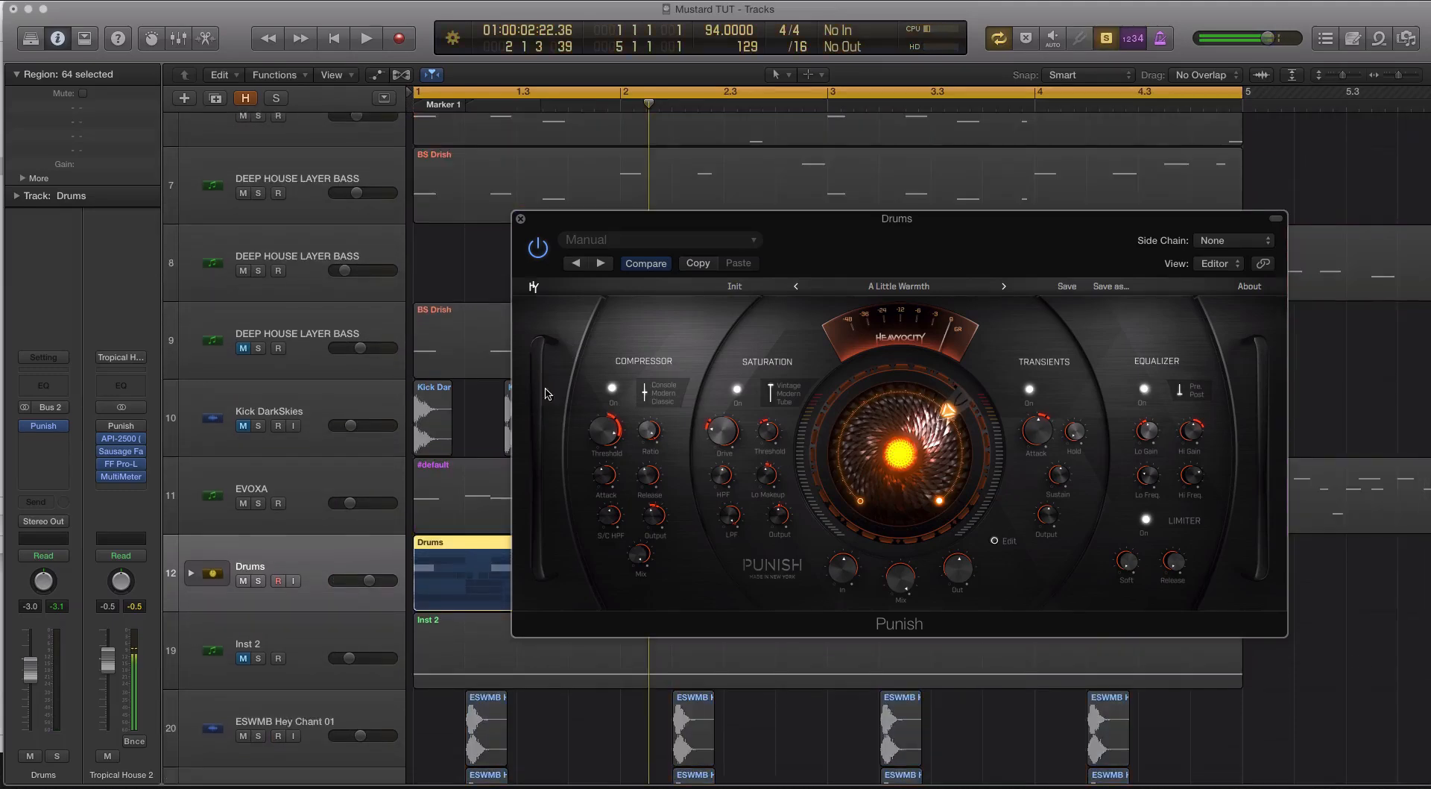
pyautogui.hotkey('ctrl', 's')
pyautogui.press('space')
pyautogui.click(1004, 288)
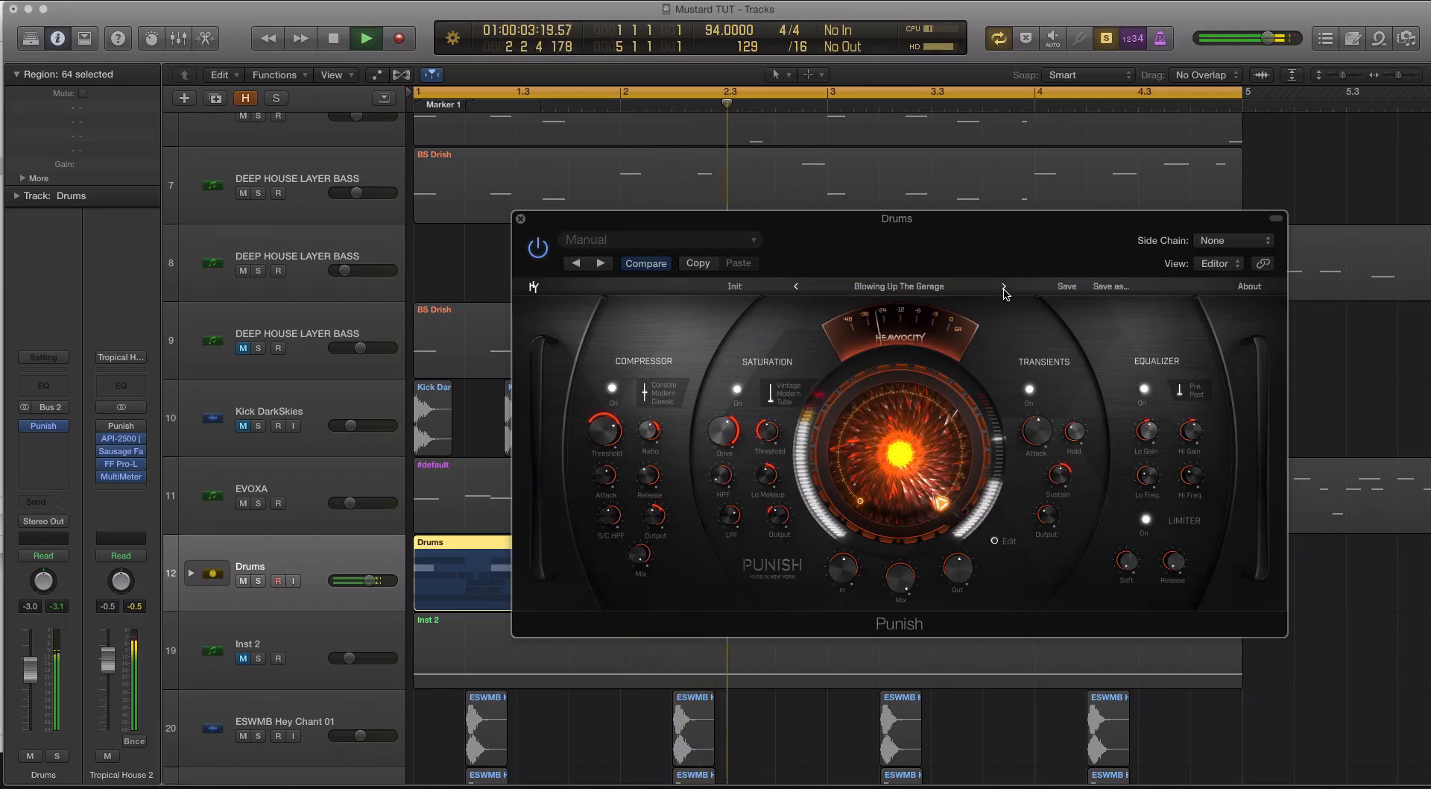
pyautogui.moveTo(910, 602); pyautogui.dragTo(910, 641)
pyautogui.press('space')
# Advance past Broken Levee to the Clean Boosting preset in Punish and play the soloed drums through it.
pyautogui.click(1004, 286)
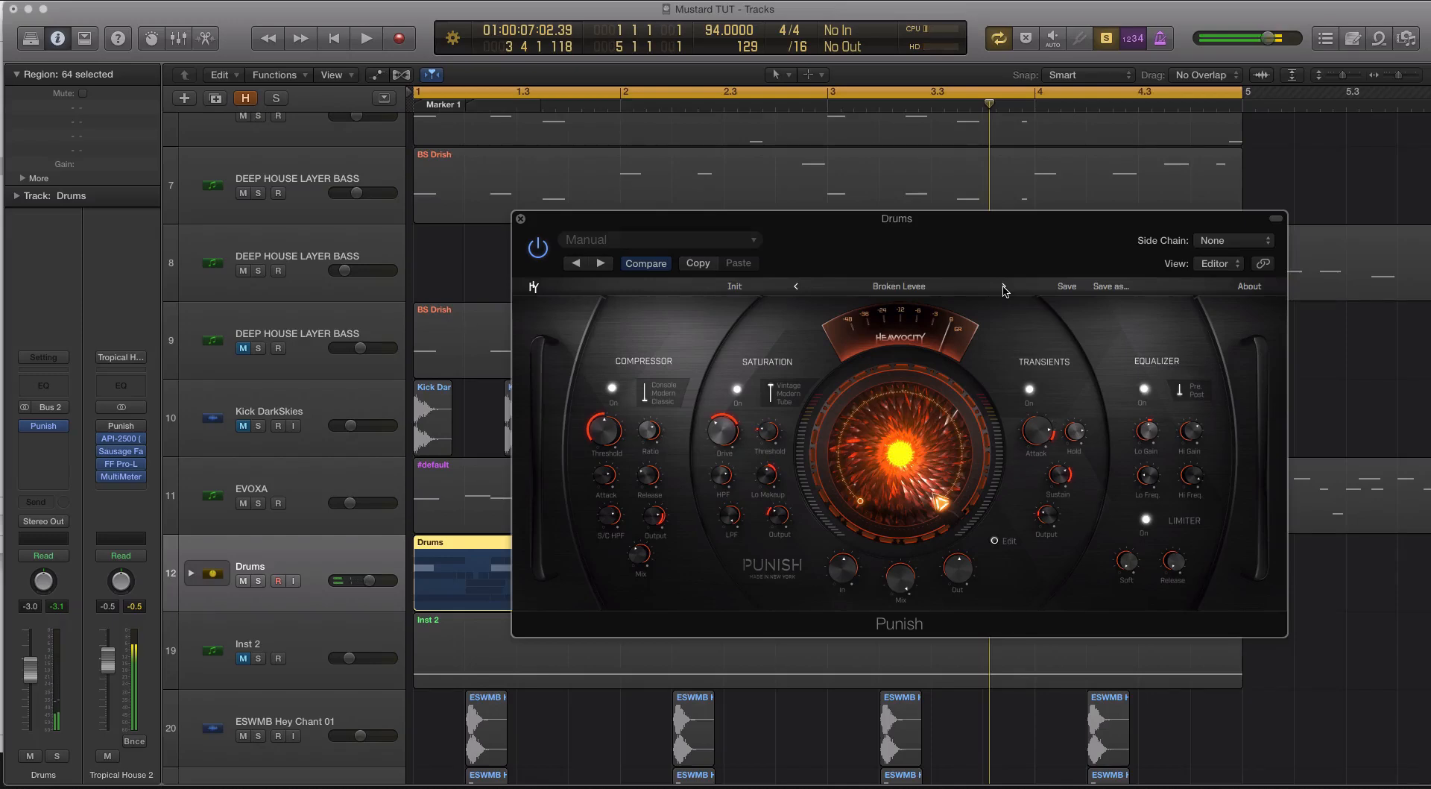
pyautogui.click(1004, 286)
pyautogui.press('space')
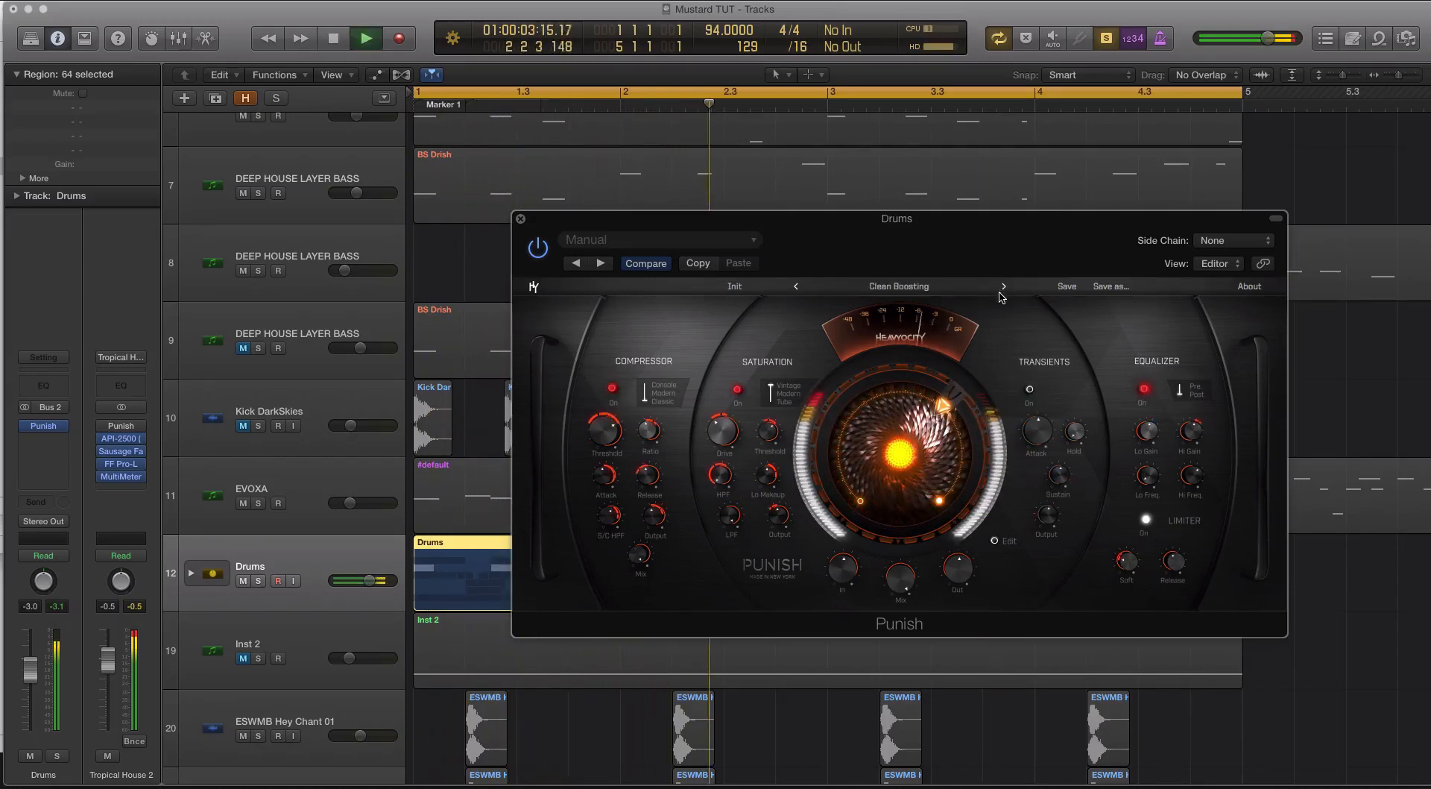
pyautogui.press('space')
# Lower Punish's overall output mix to about 38.5 % and audition the soloed drums.
pyautogui.moveTo(900, 576); pyautogui.dragTo(901, 656)
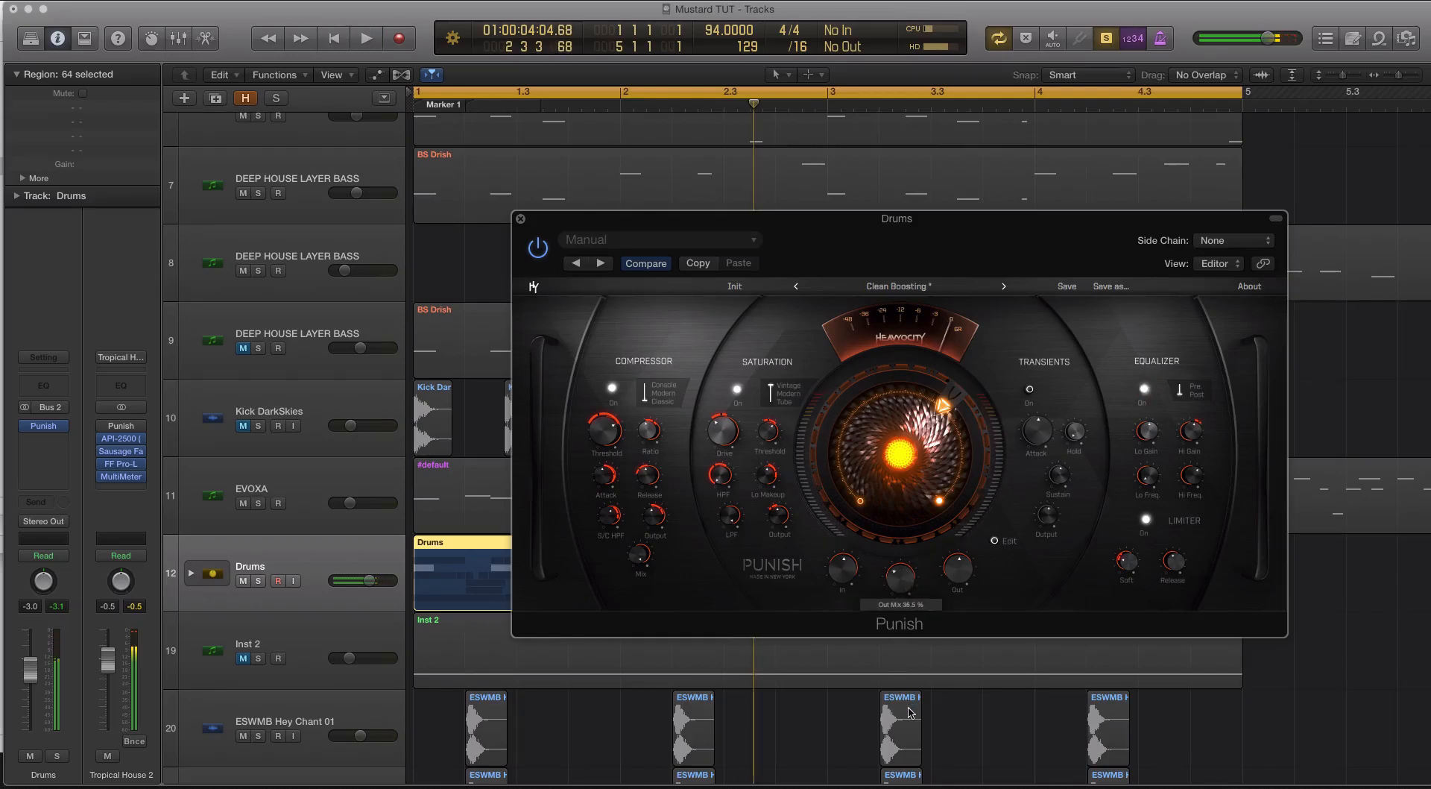
pyautogui.press('space')
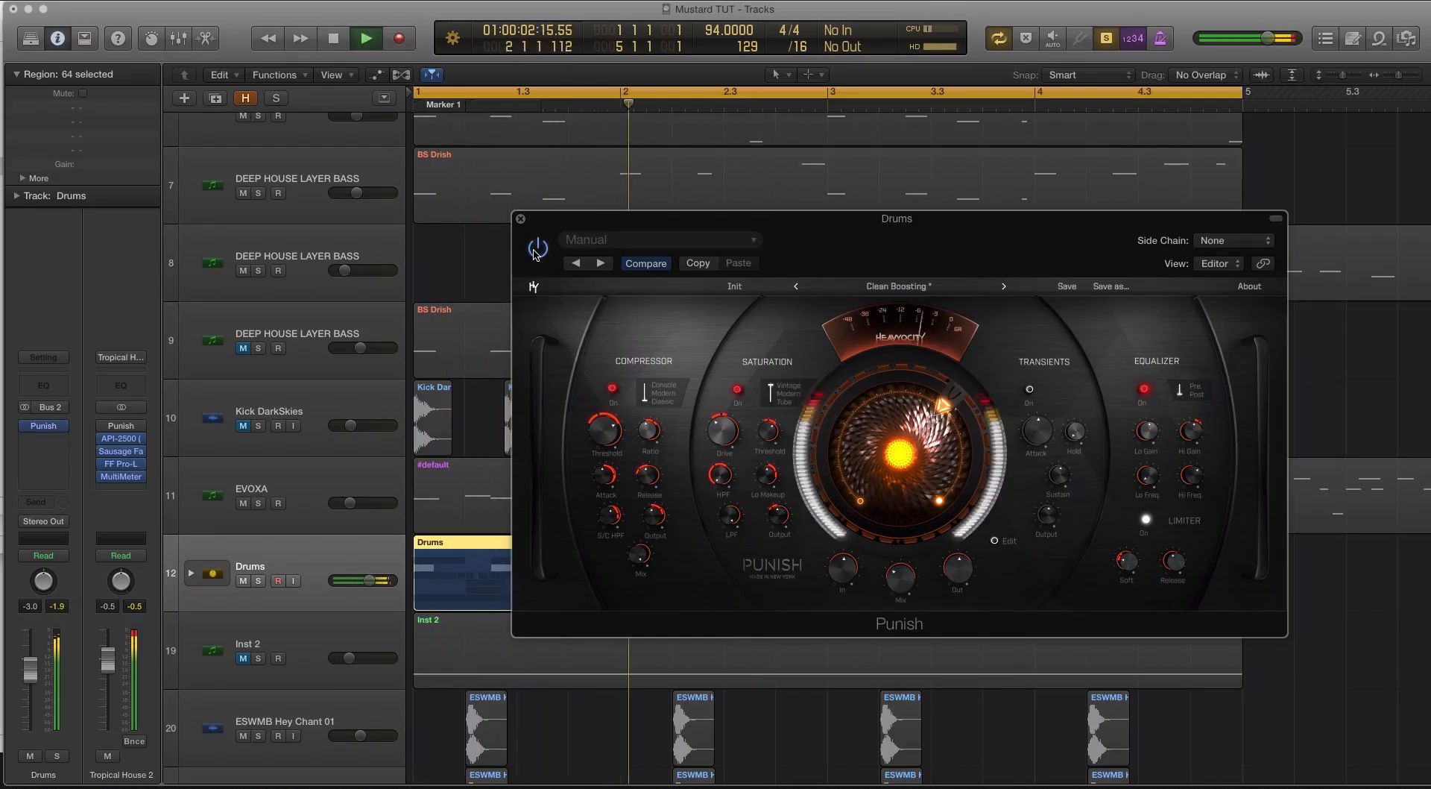
pyautogui.press('space')
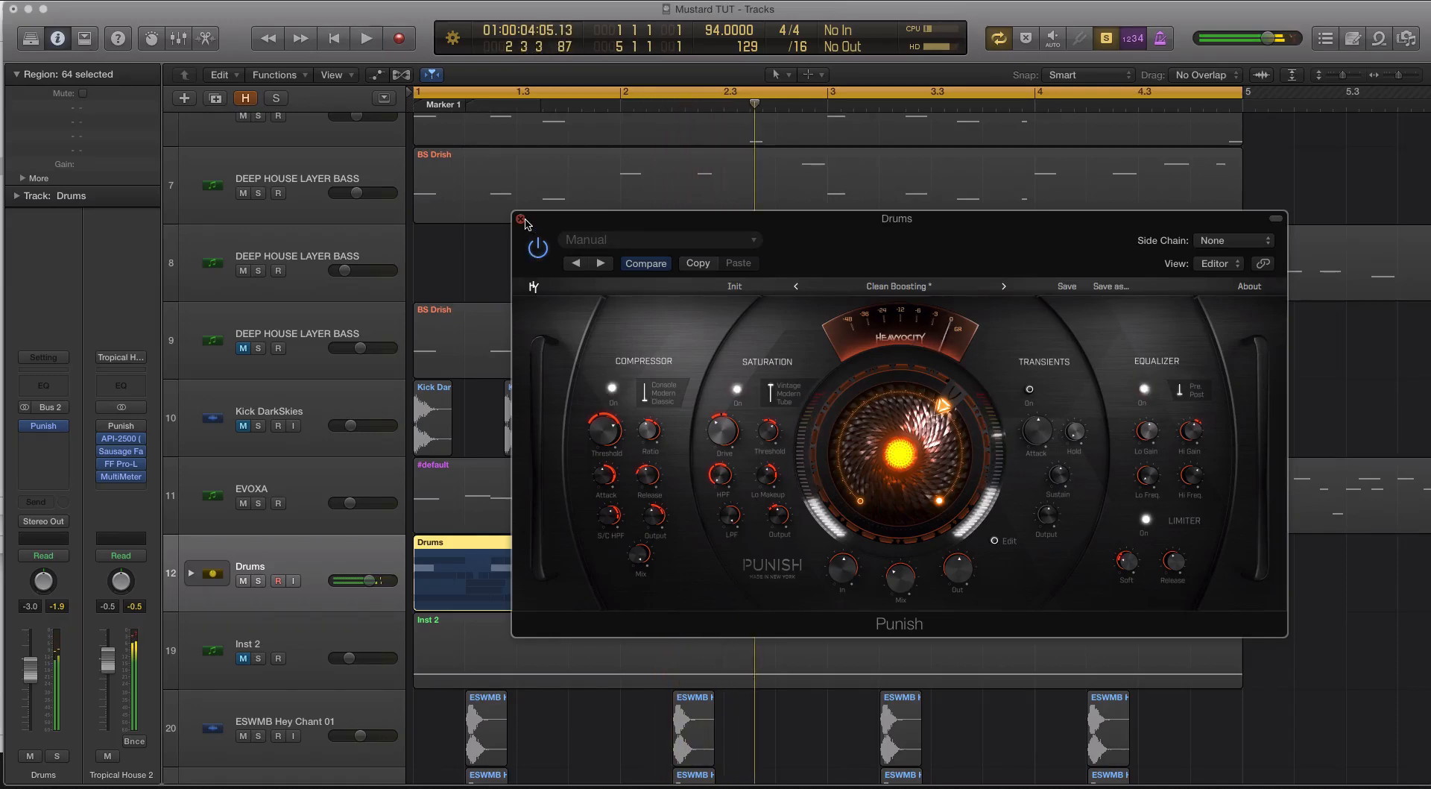
# Unsolo the drums and play the full mix while comparing the drum bus with Punish bypassed and enabled.
pyautogui.press('s')
pyautogui.press('space')
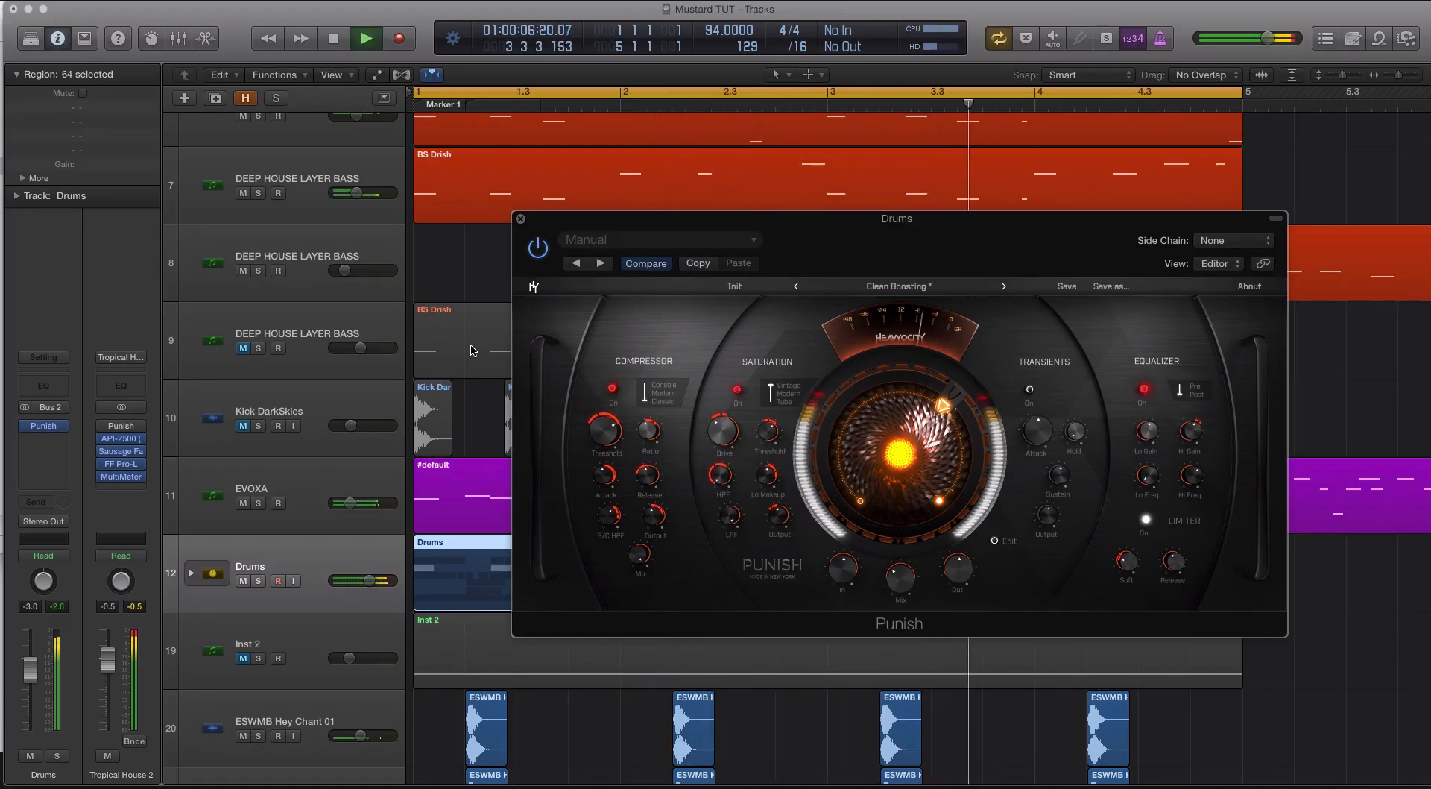
pyautogui.click(538, 248)
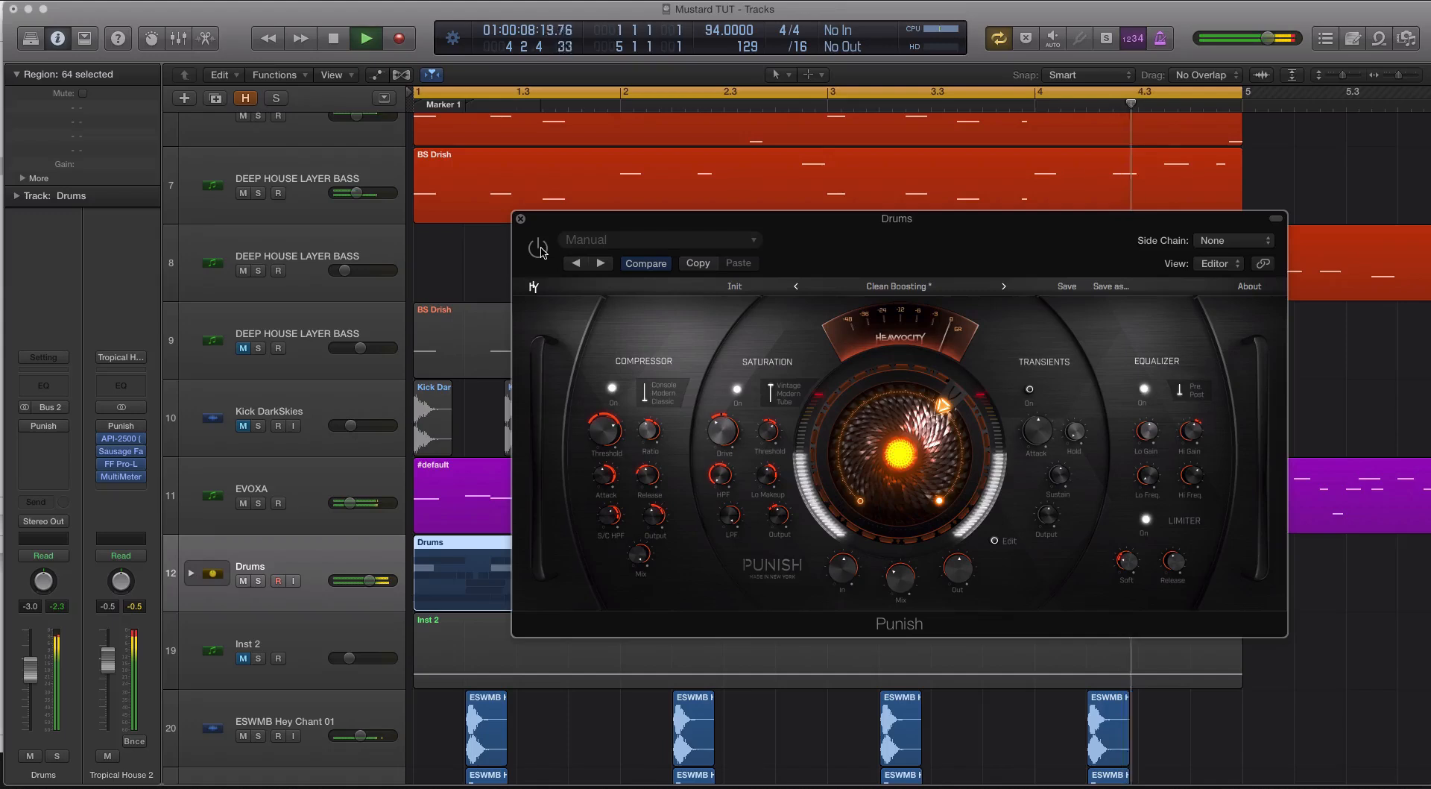
pyautogui.click(538, 248)
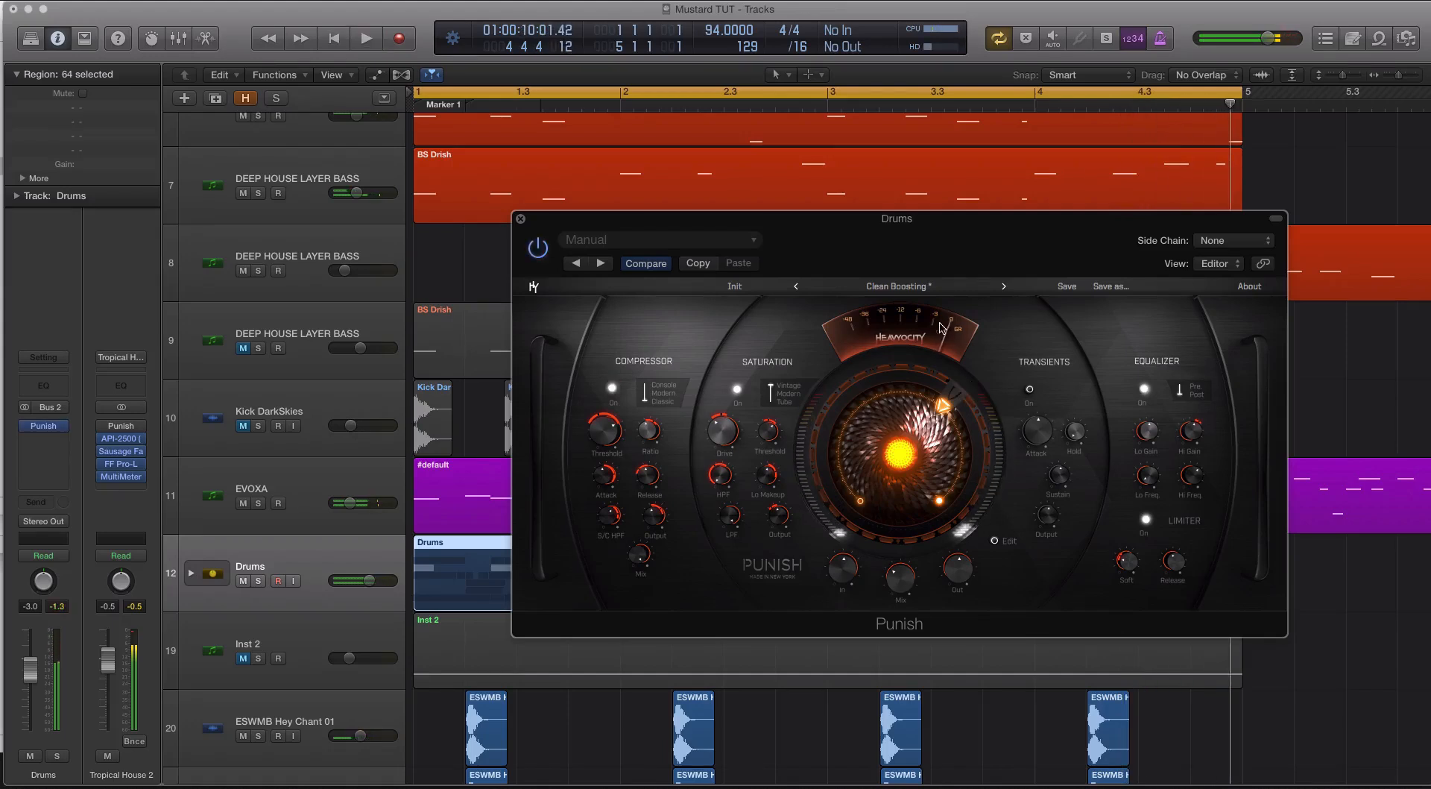
# Solo the drums, switch Punish to the Double Flash Fried preset, and lower its overall mix amount during playback.
pyautogui.hotkey('ctrl', 's')
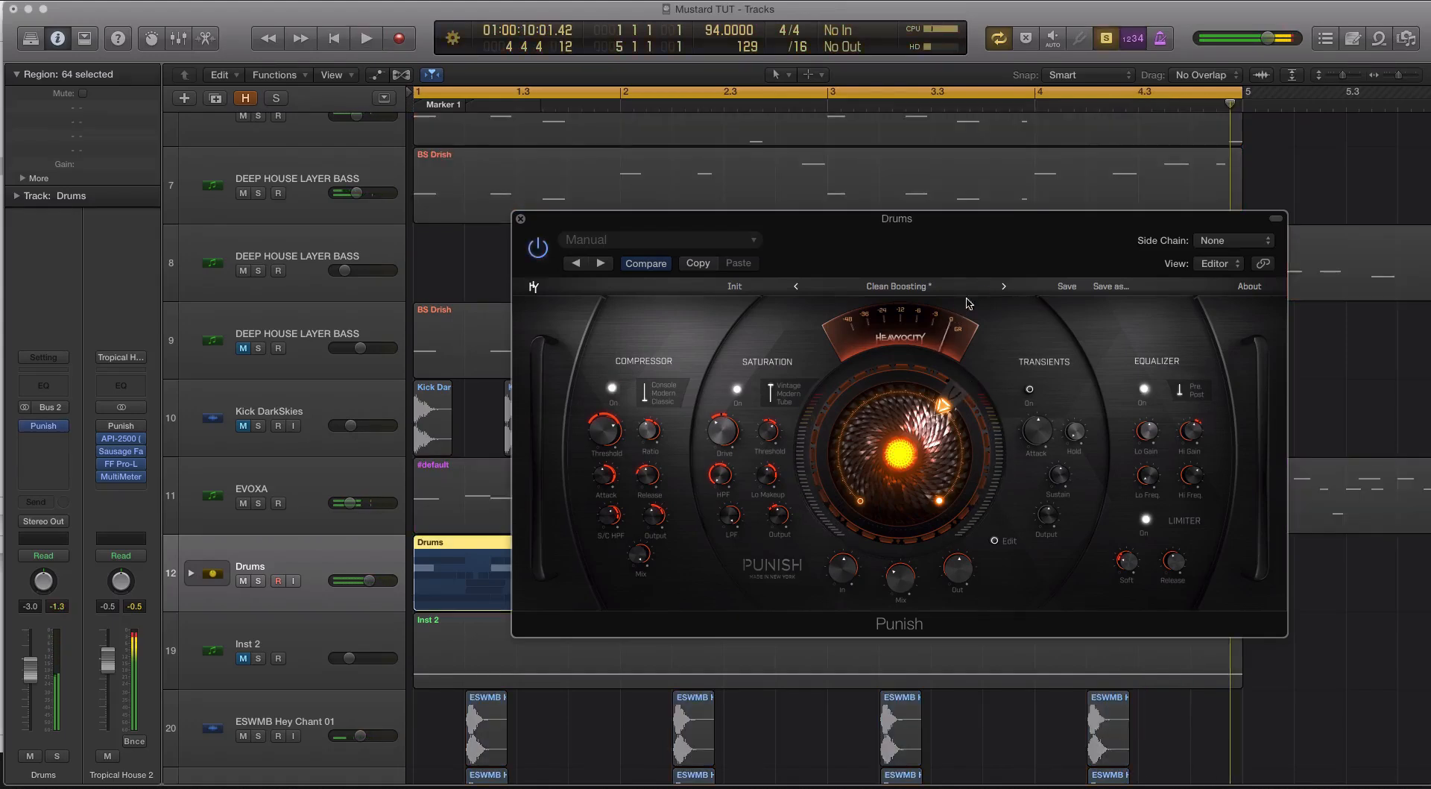
pyautogui.click(1005, 287)
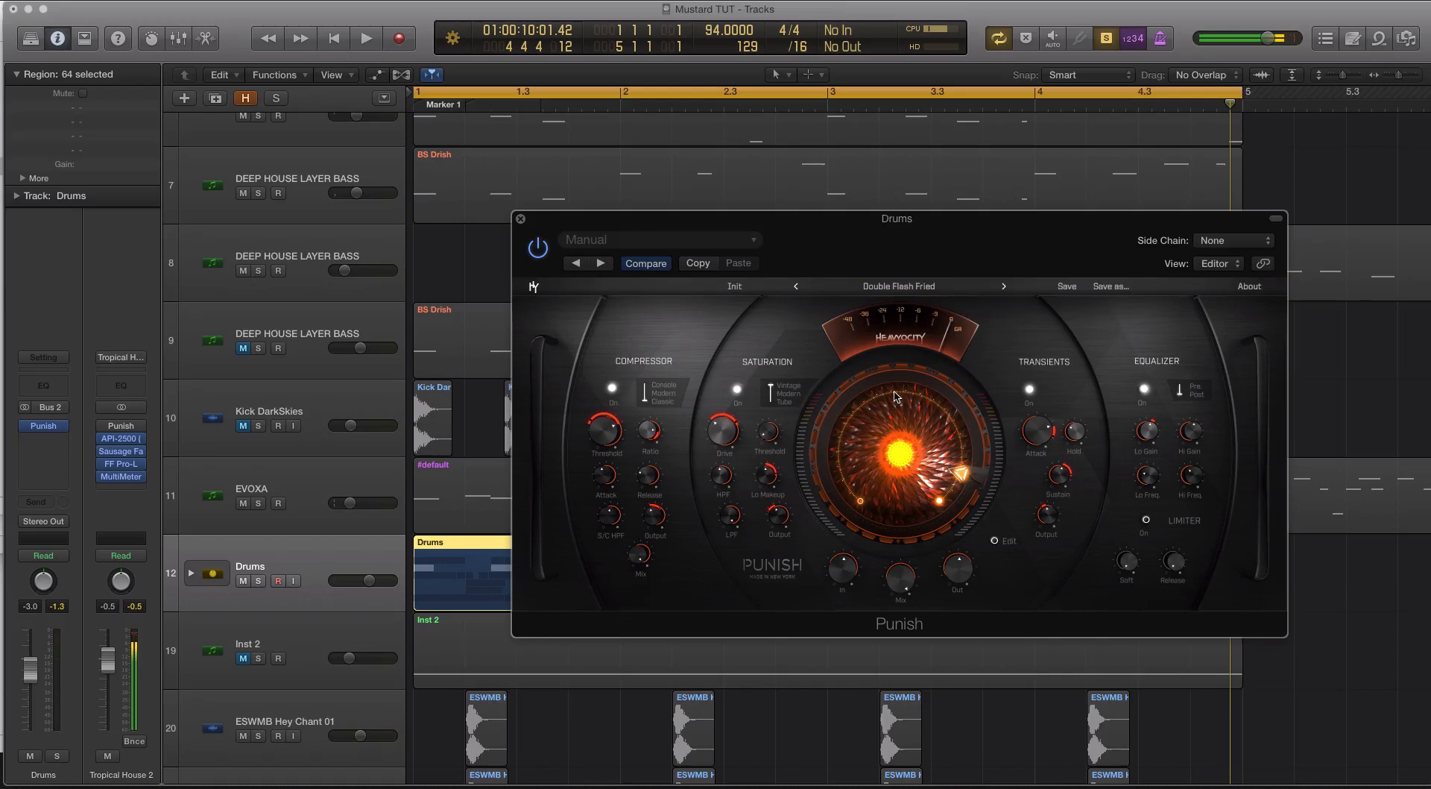
pyautogui.press('space')
pyautogui.moveTo(900, 576); pyautogui.dragTo(900, 739)
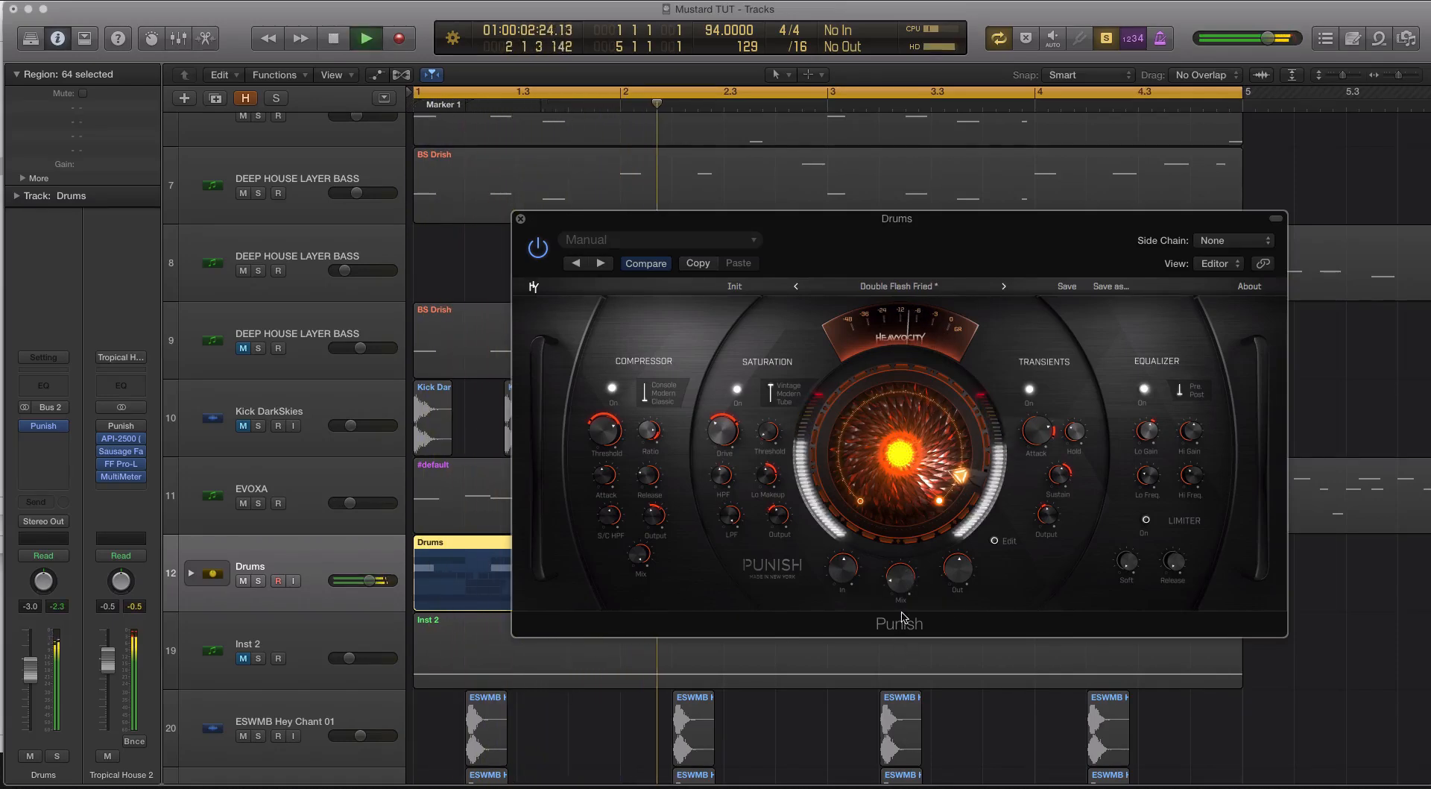
pyautogui.press('space')
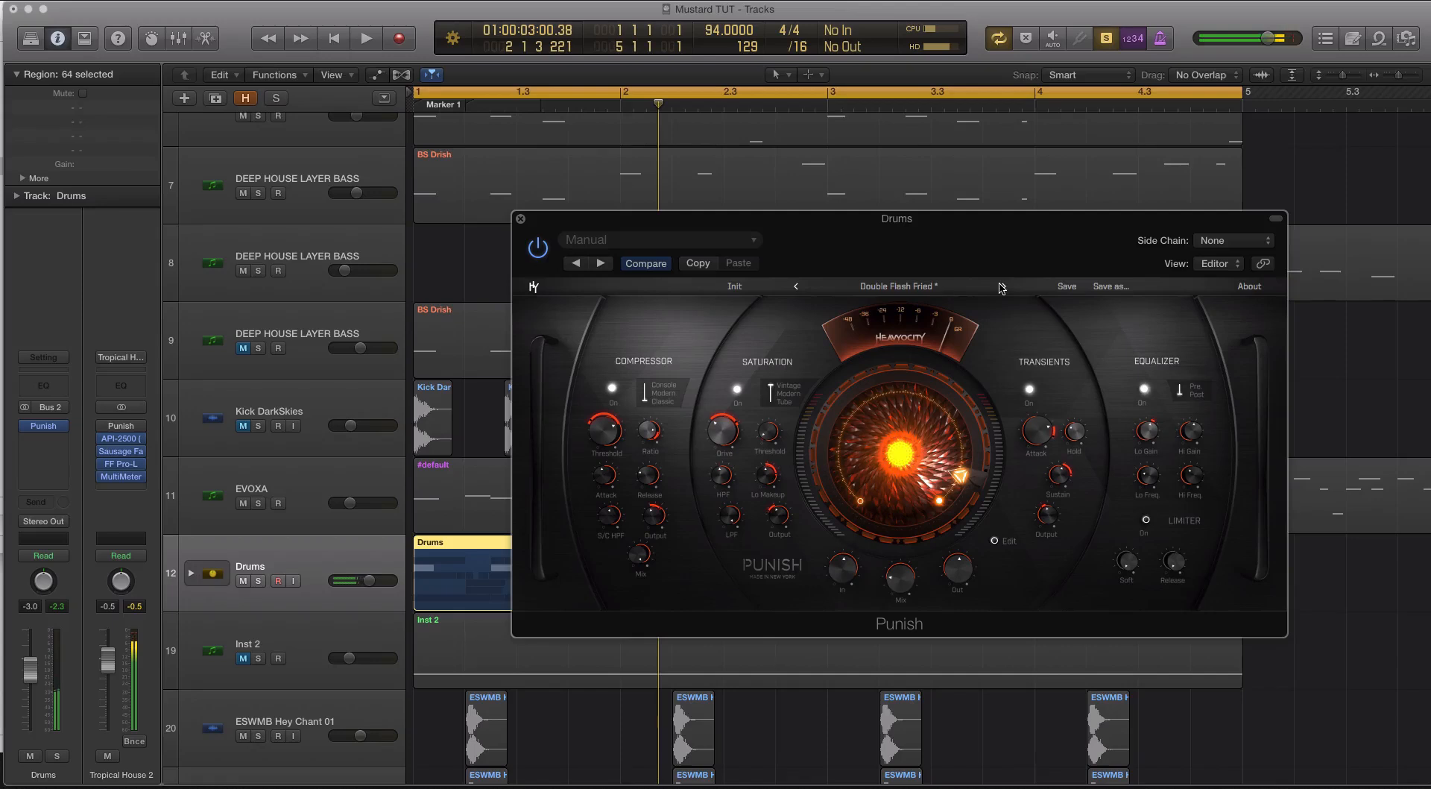
# Audition the Kick It In The Hole preset, advance Punish to Spicy And Beefy, and browse the available preset categories.
pyautogui.click(1005, 287)
pyautogui.press('space')
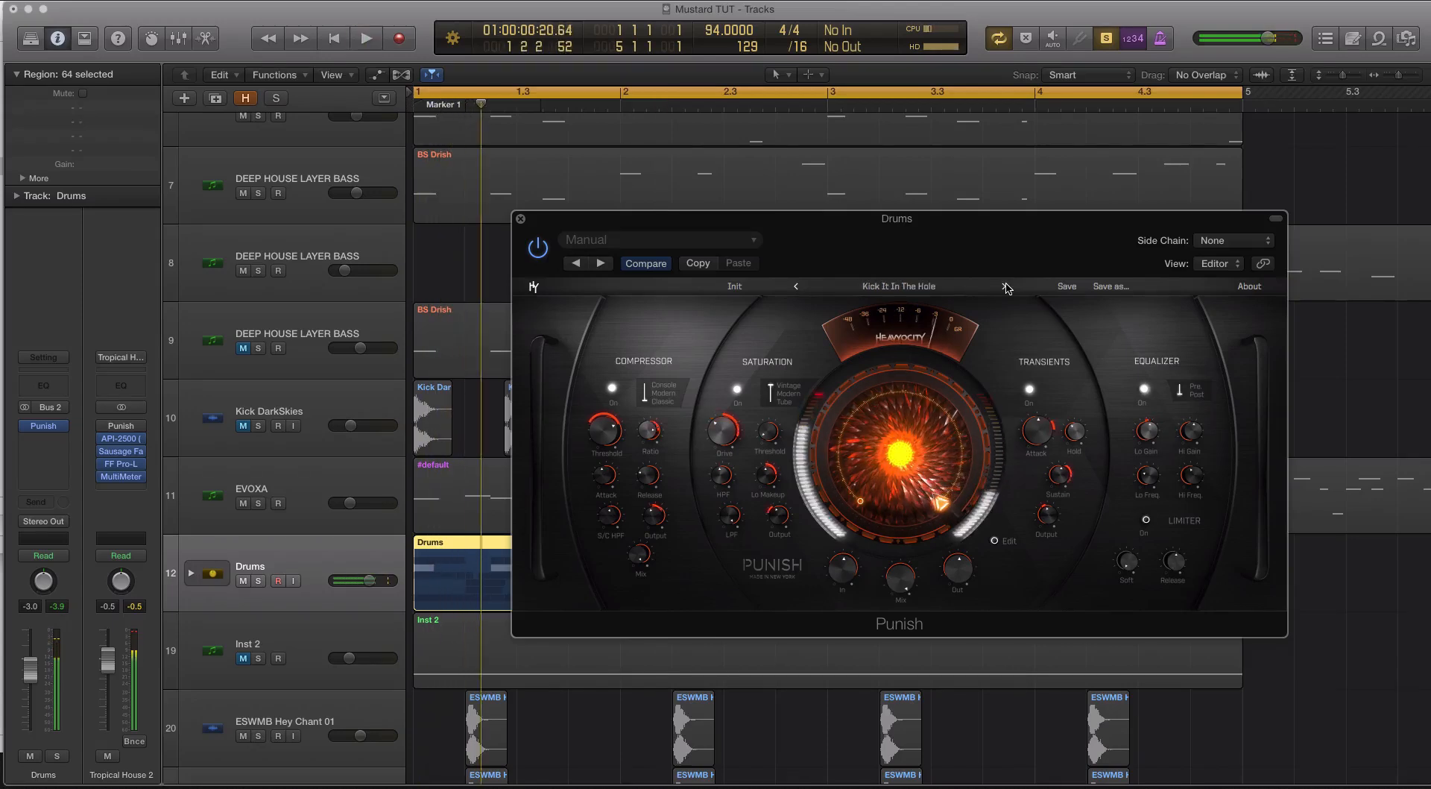
pyautogui.click(1005, 287)
pyautogui.press('space')
pyautogui.click(1007, 288)
pyautogui.click(899, 286)
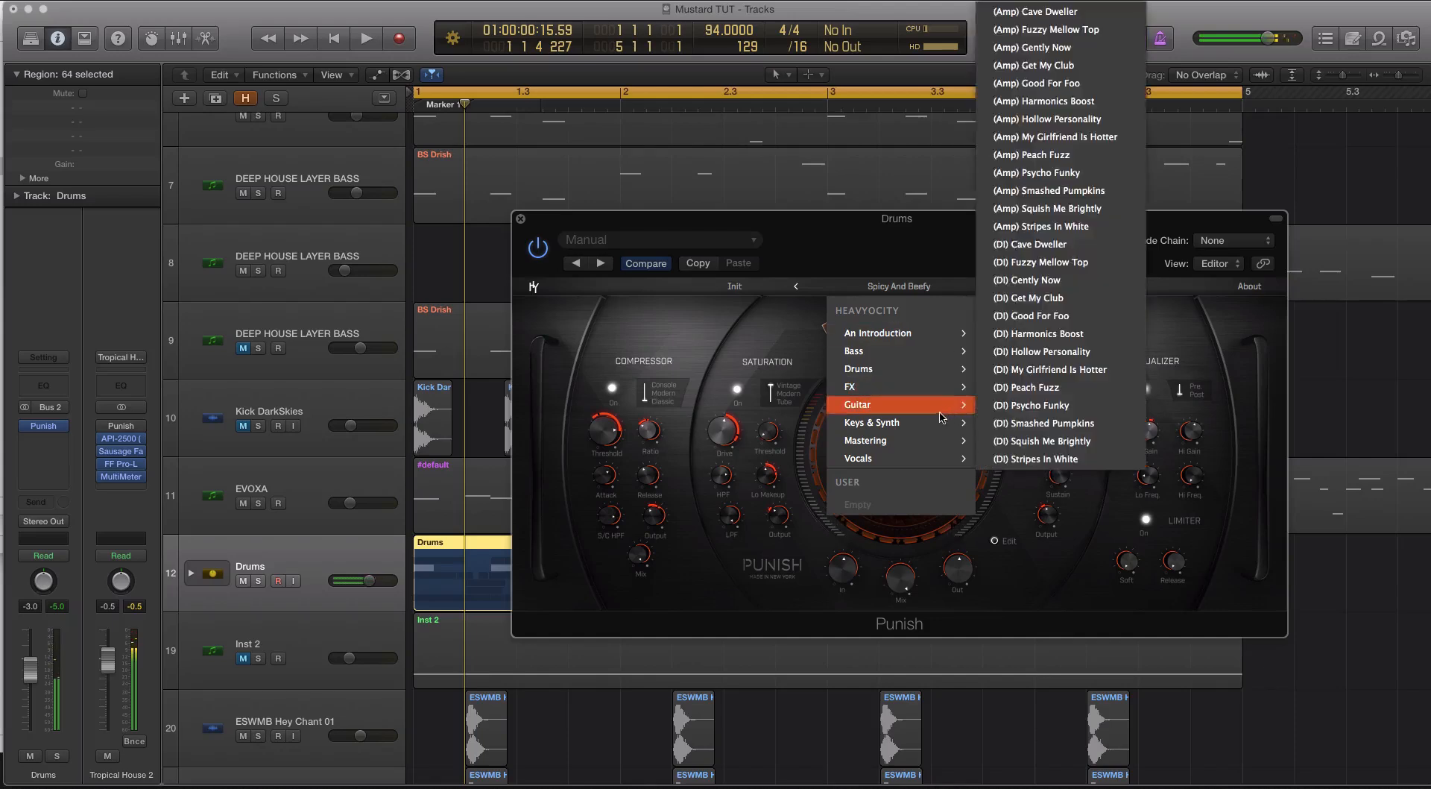
pyautogui.click(705, 307)
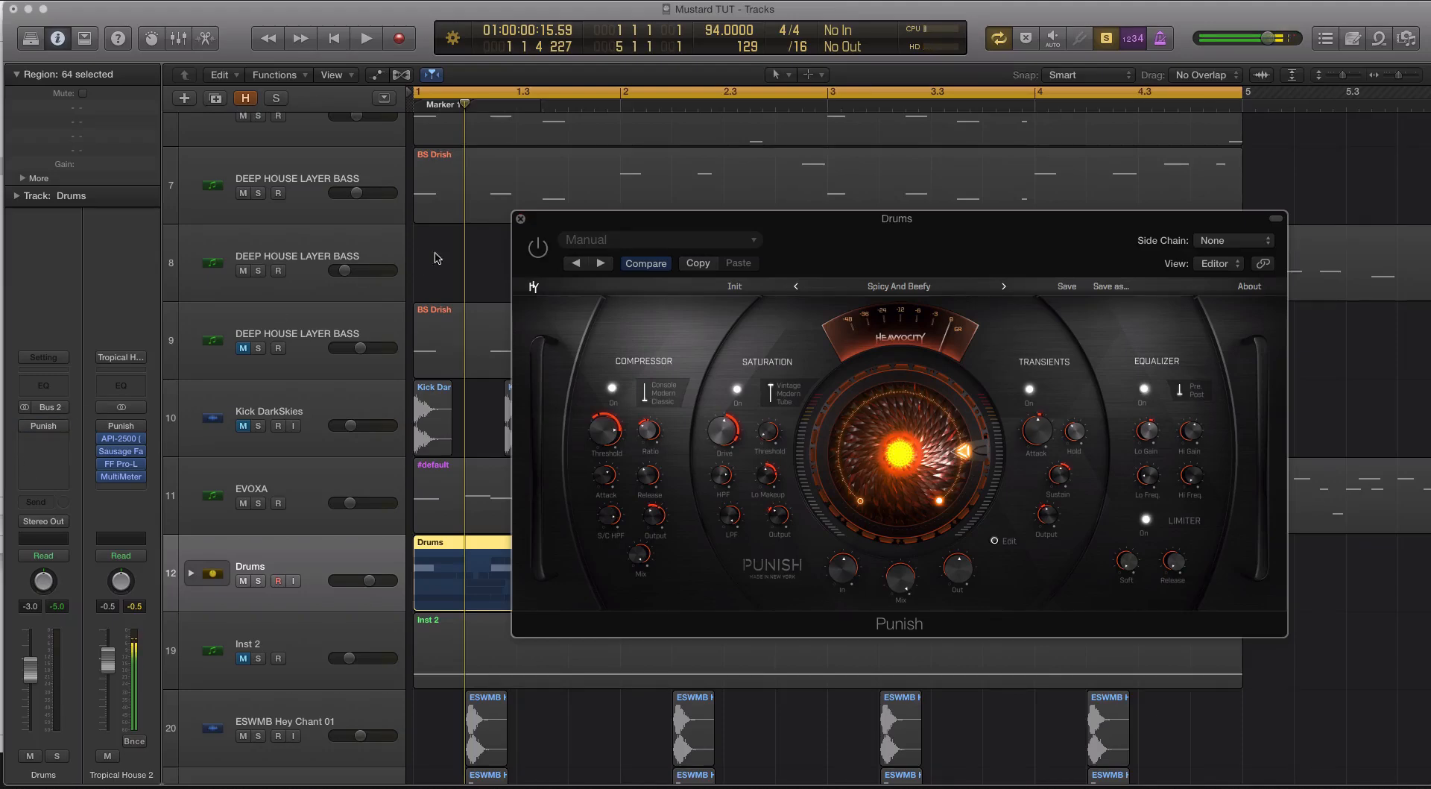
# Close the drum bus Punish, expand the Drums track stack, and select the ESWMB Snare 01_5 track.
pyautogui.click(521, 220)
pyautogui.click(191, 572)
pyautogui.scroll(-5, 309, 608)
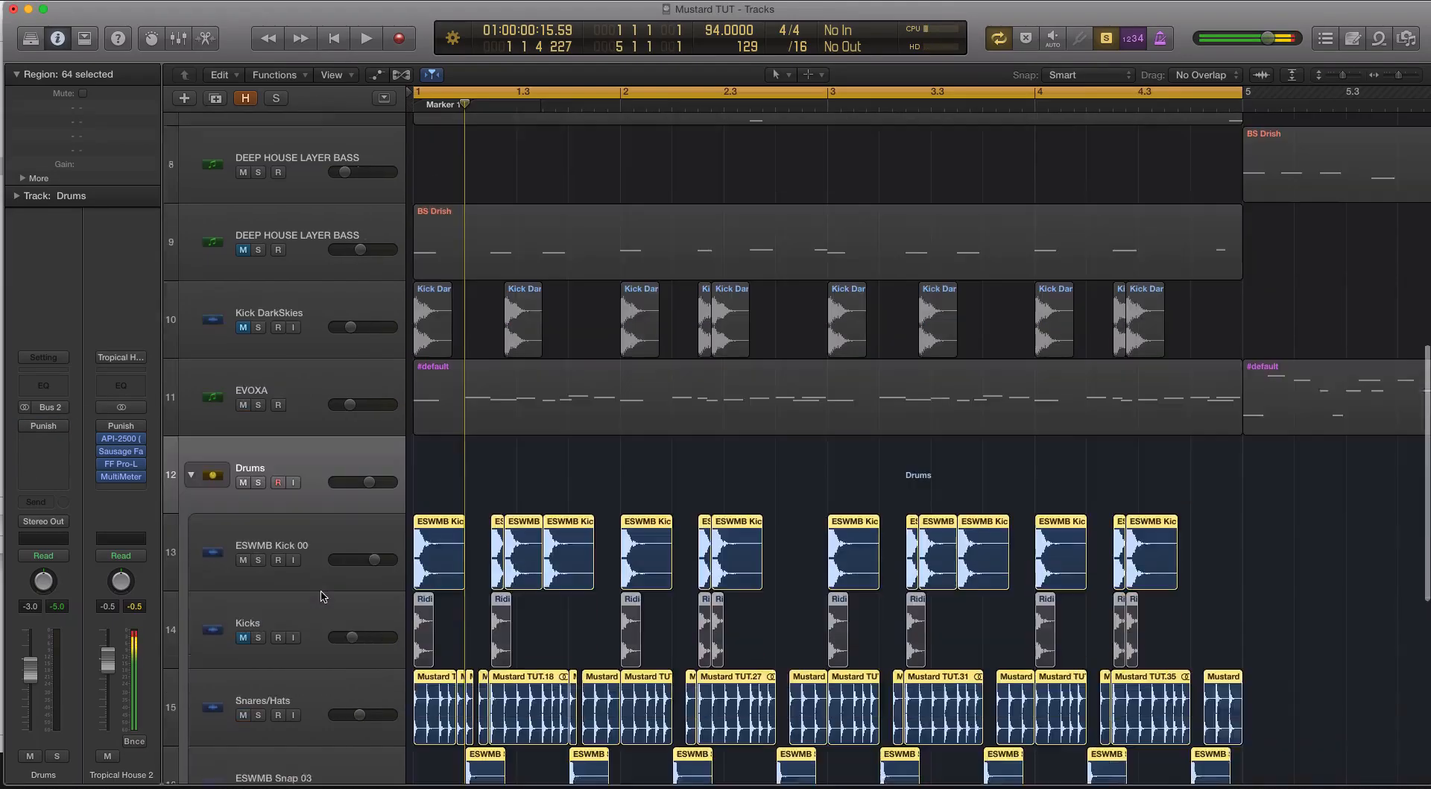
pyautogui.scroll(-2, 309, 607)
pyautogui.click(328, 585)
pyautogui.click(334, 630)
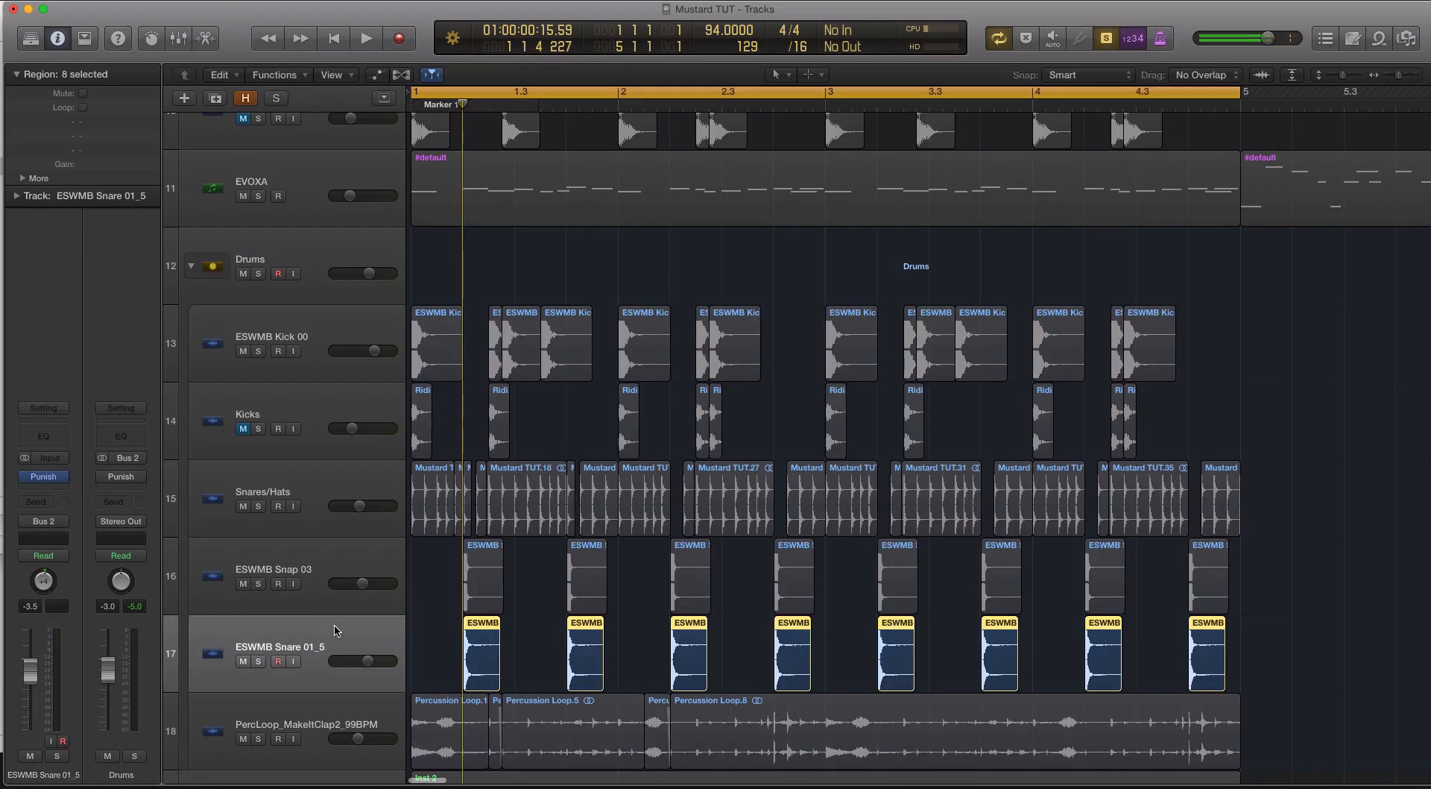
# Open the snare track's Punish, reposition its window, and look over the preset categories without choosing a preset.
pyautogui.click(45, 477)
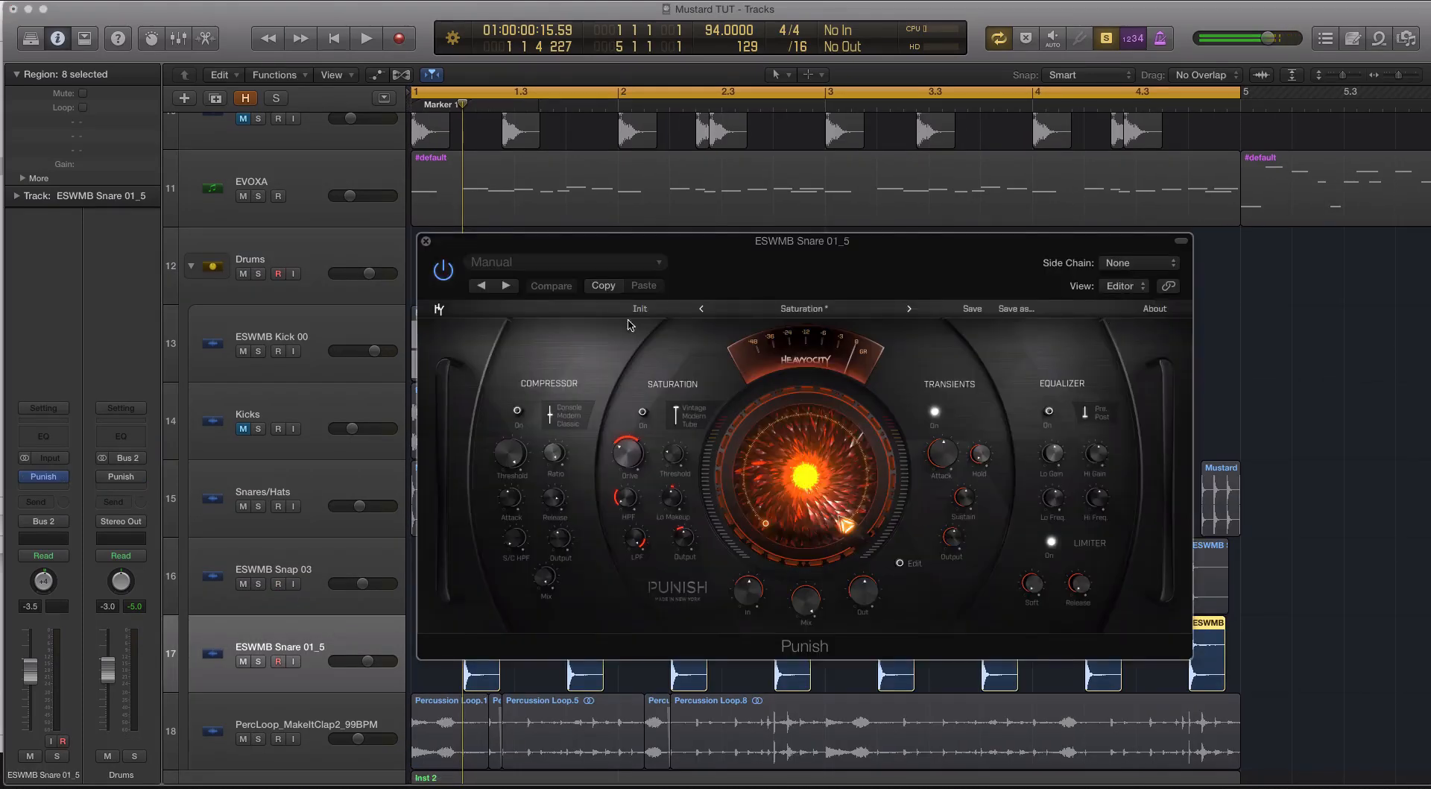
pyautogui.moveTo(555, 252); pyautogui.dragTo(660, 244)
pyautogui.click(942, 292)
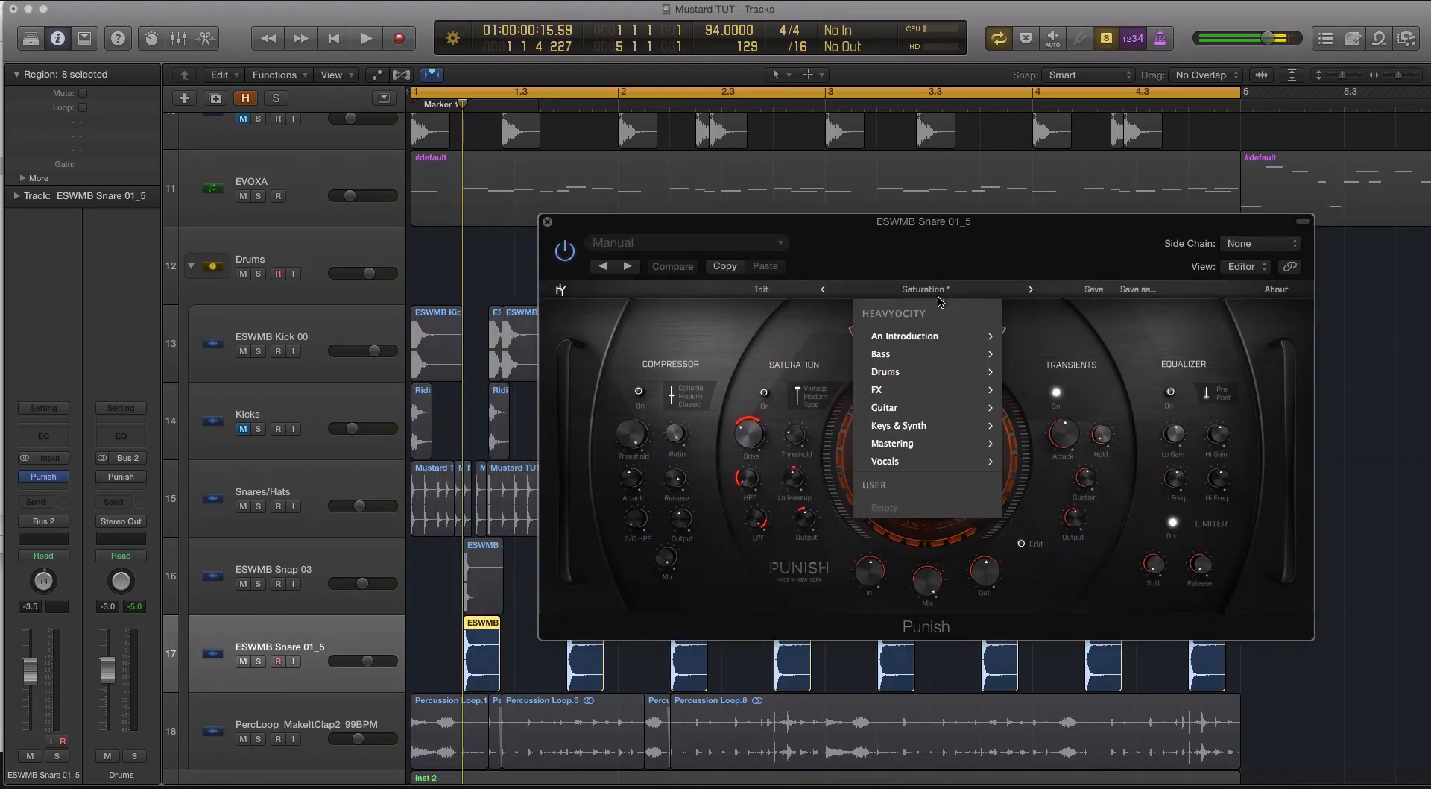
pyautogui.moveTo(930, 403)
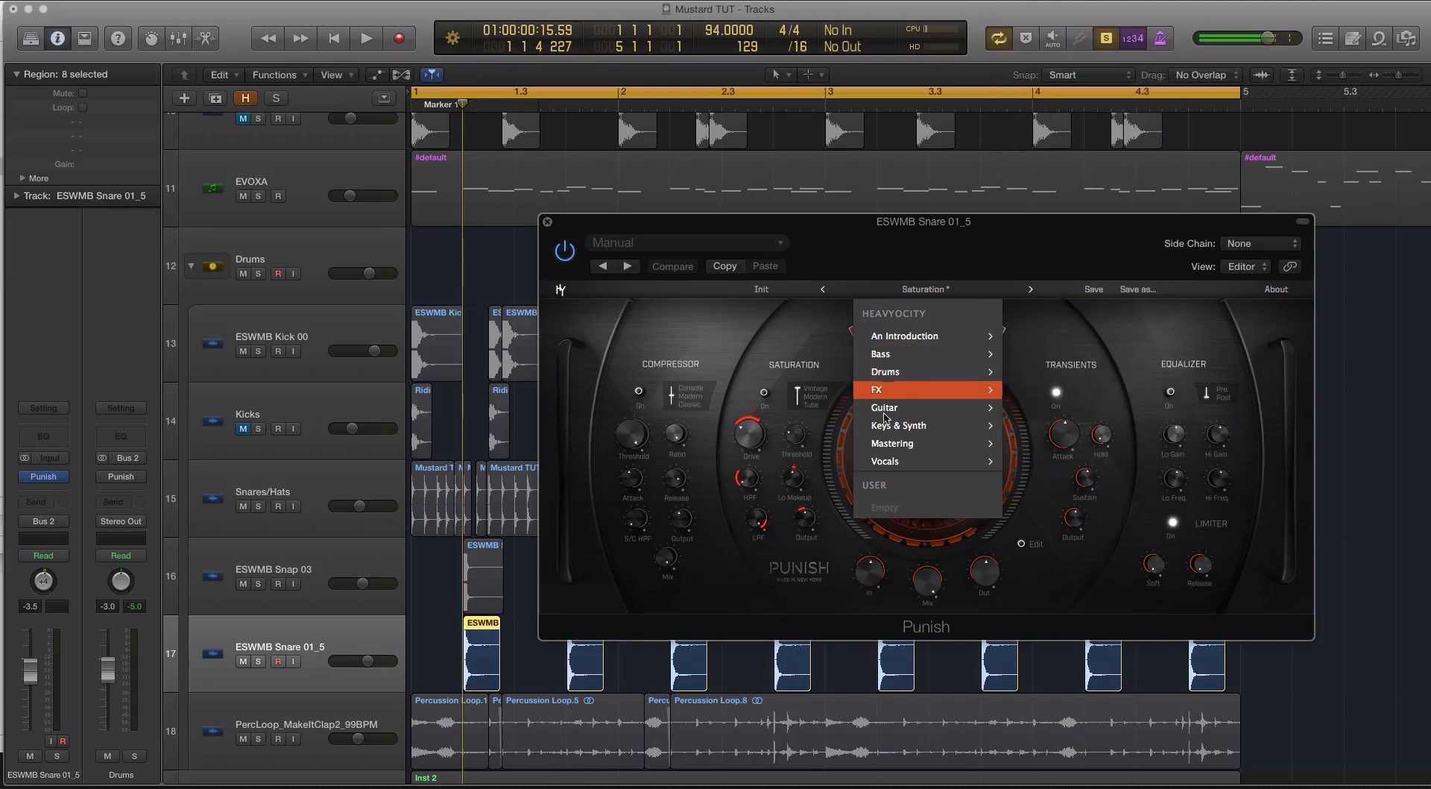
pyautogui.click(779, 332)
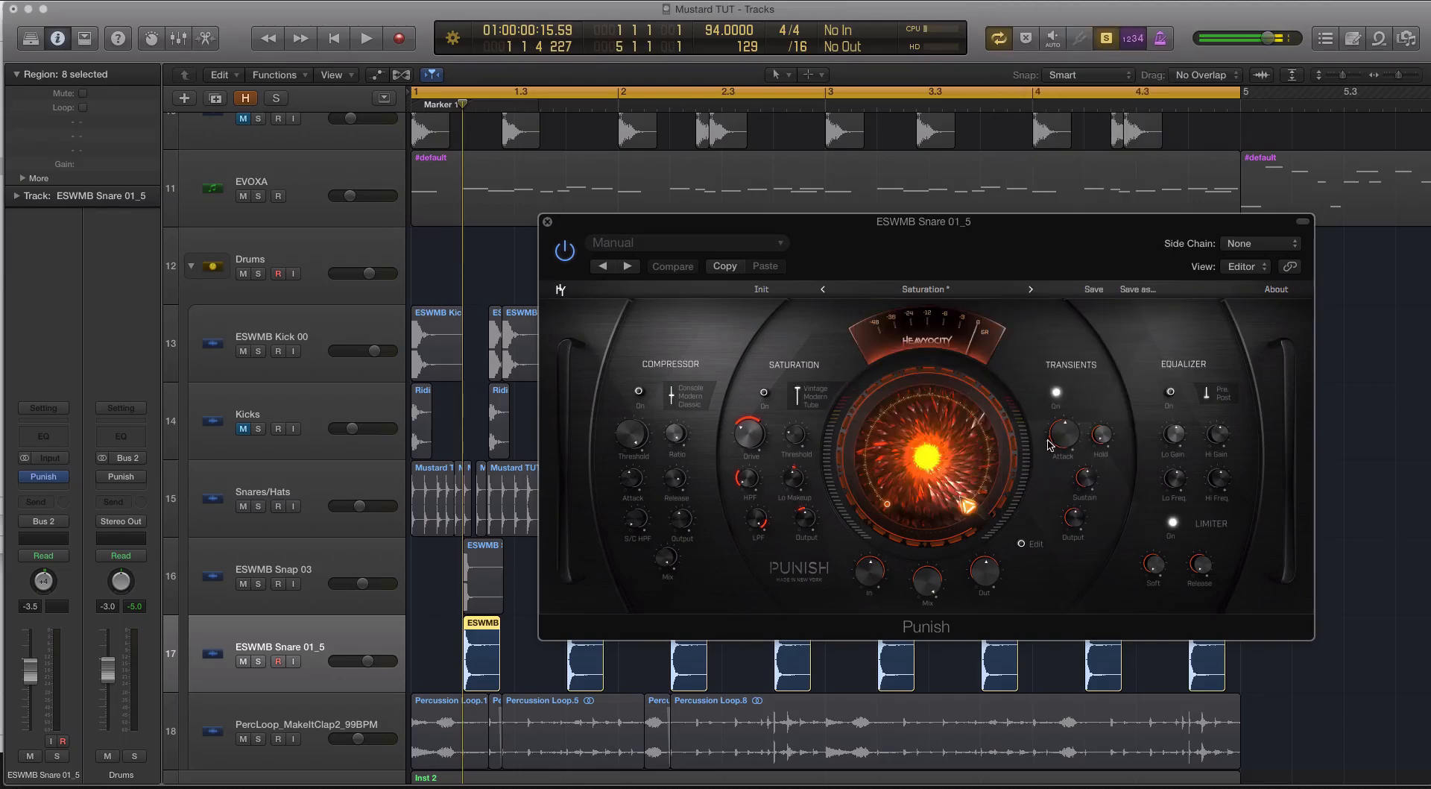
# Play the soloed snare while comparing it with Punish's Transients section off and on.
pyautogui.press('space')
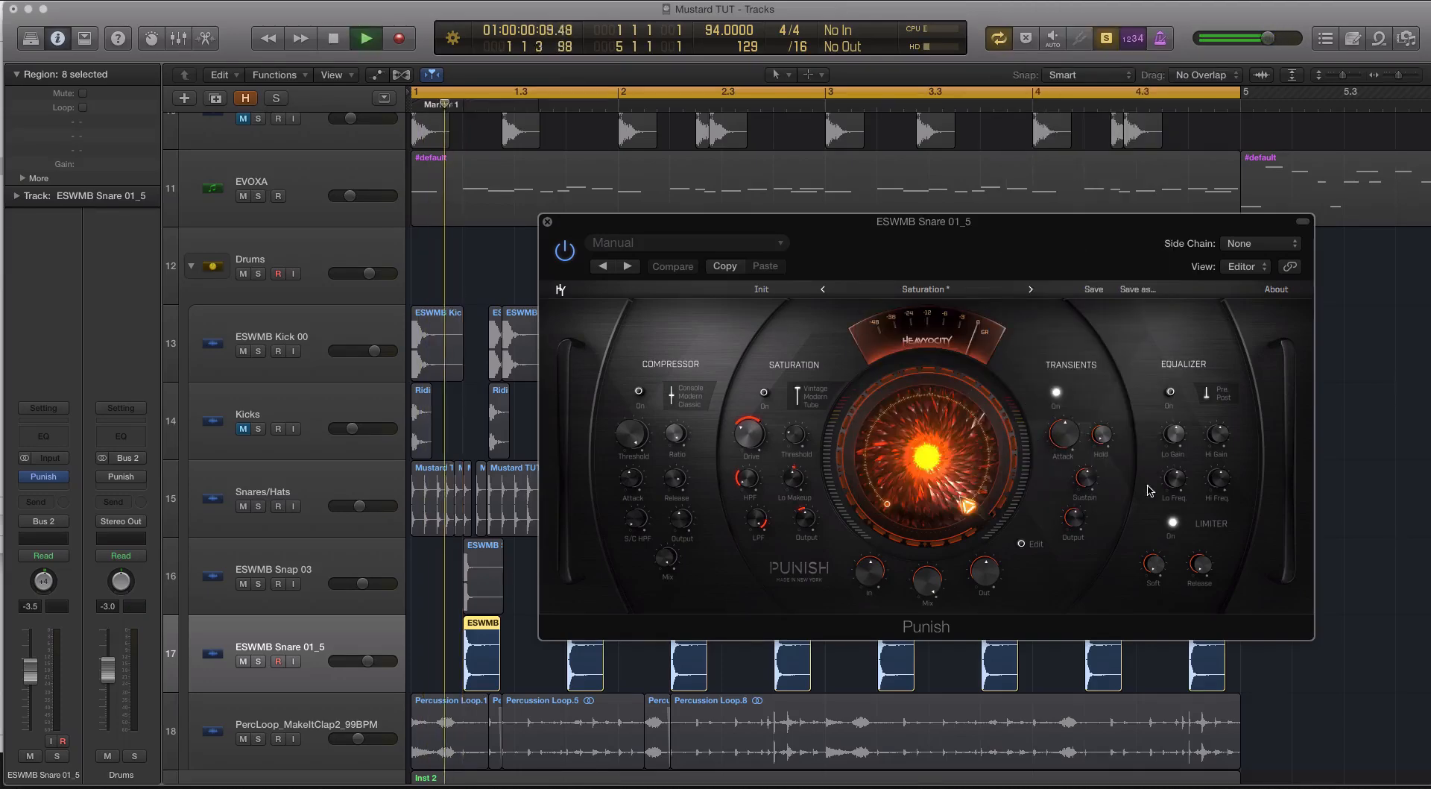
pyautogui.click(1056, 392)
pyautogui.click(1056, 392)
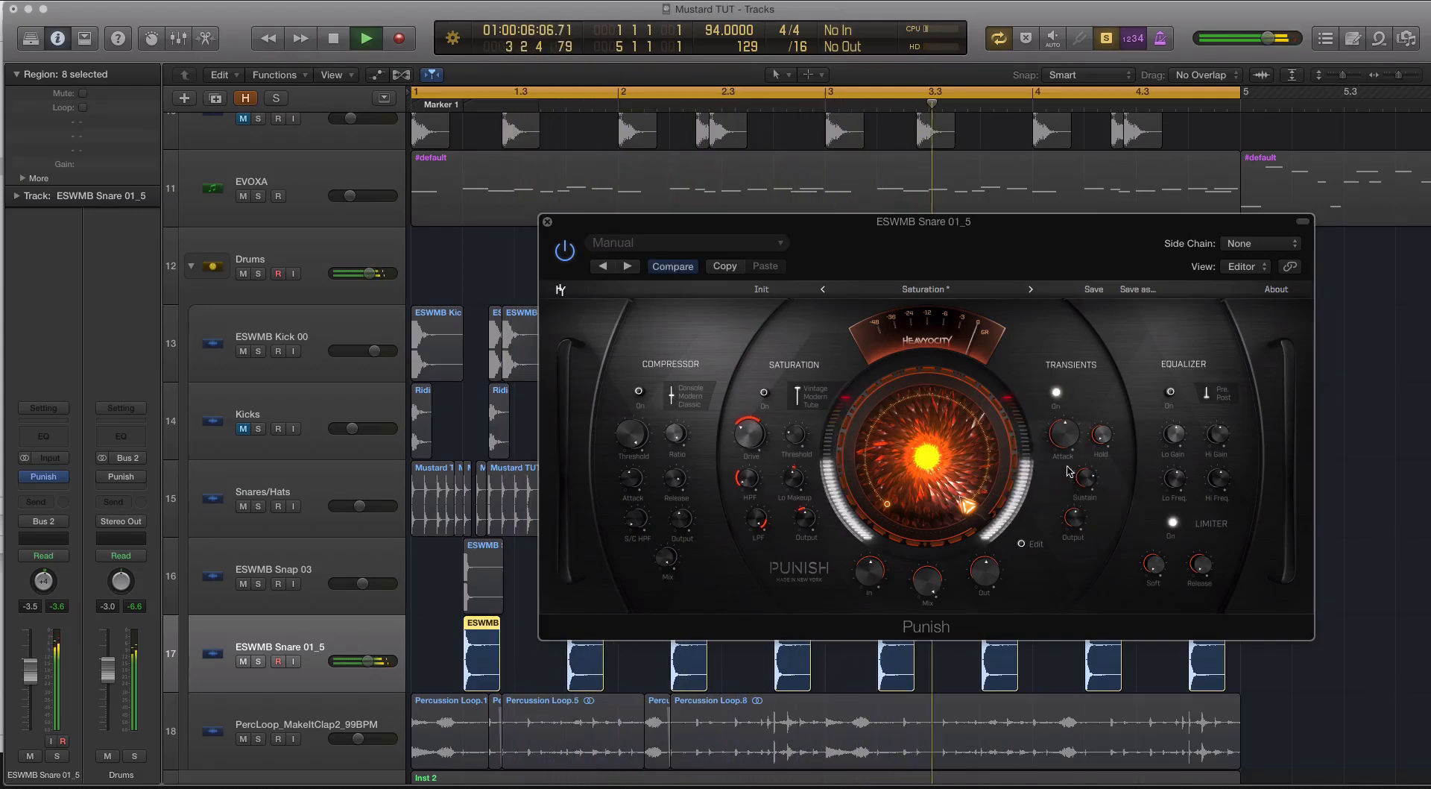
pyautogui.press('space')
# Adjust the Attack amount in Punish's Transients section and audition the soloed snare.
pyautogui.moveTo(1070, 423); pyautogui.dragTo(1072, 438)
pyautogui.press('space')
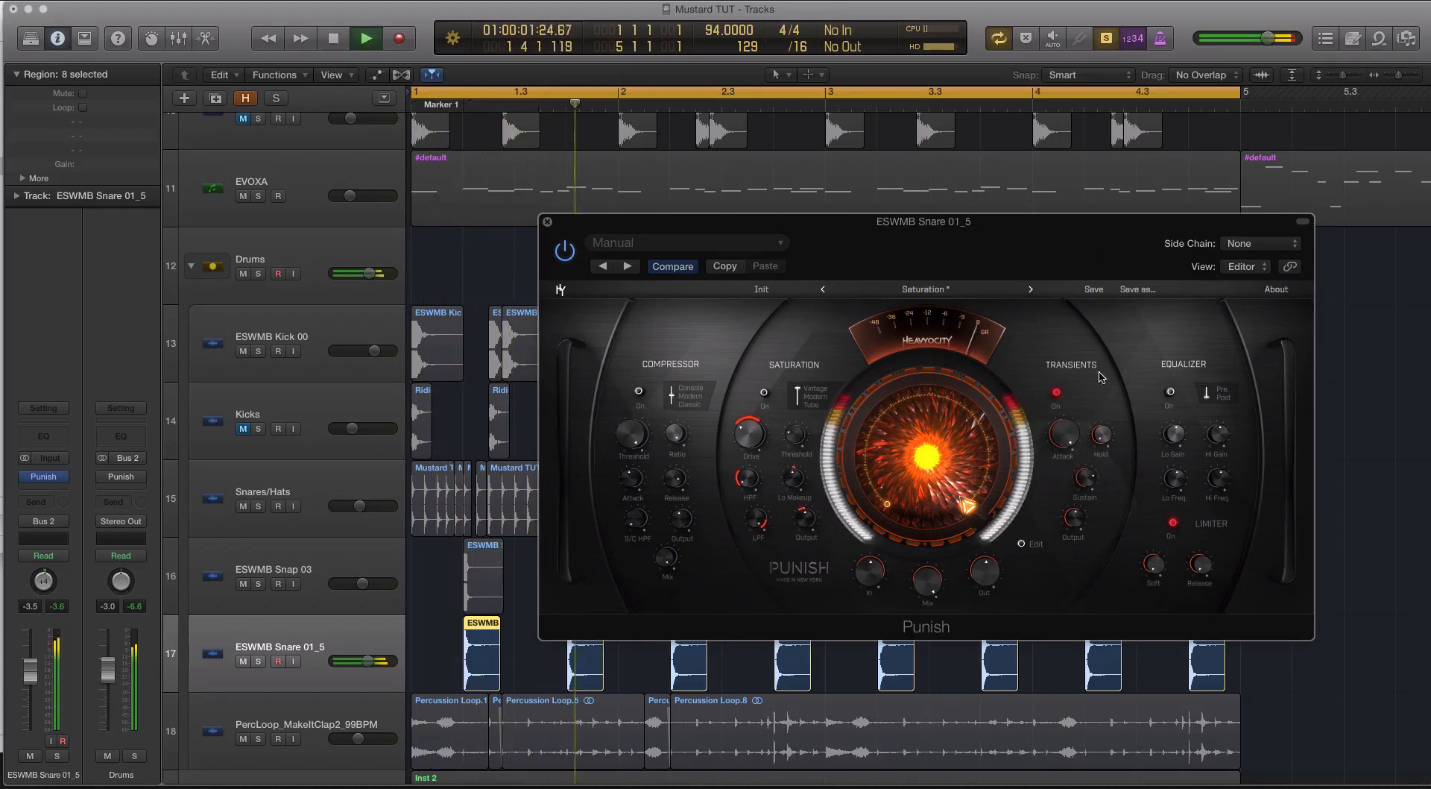
pyautogui.moveTo(1064, 434); pyautogui.dragTo(1057, 777)
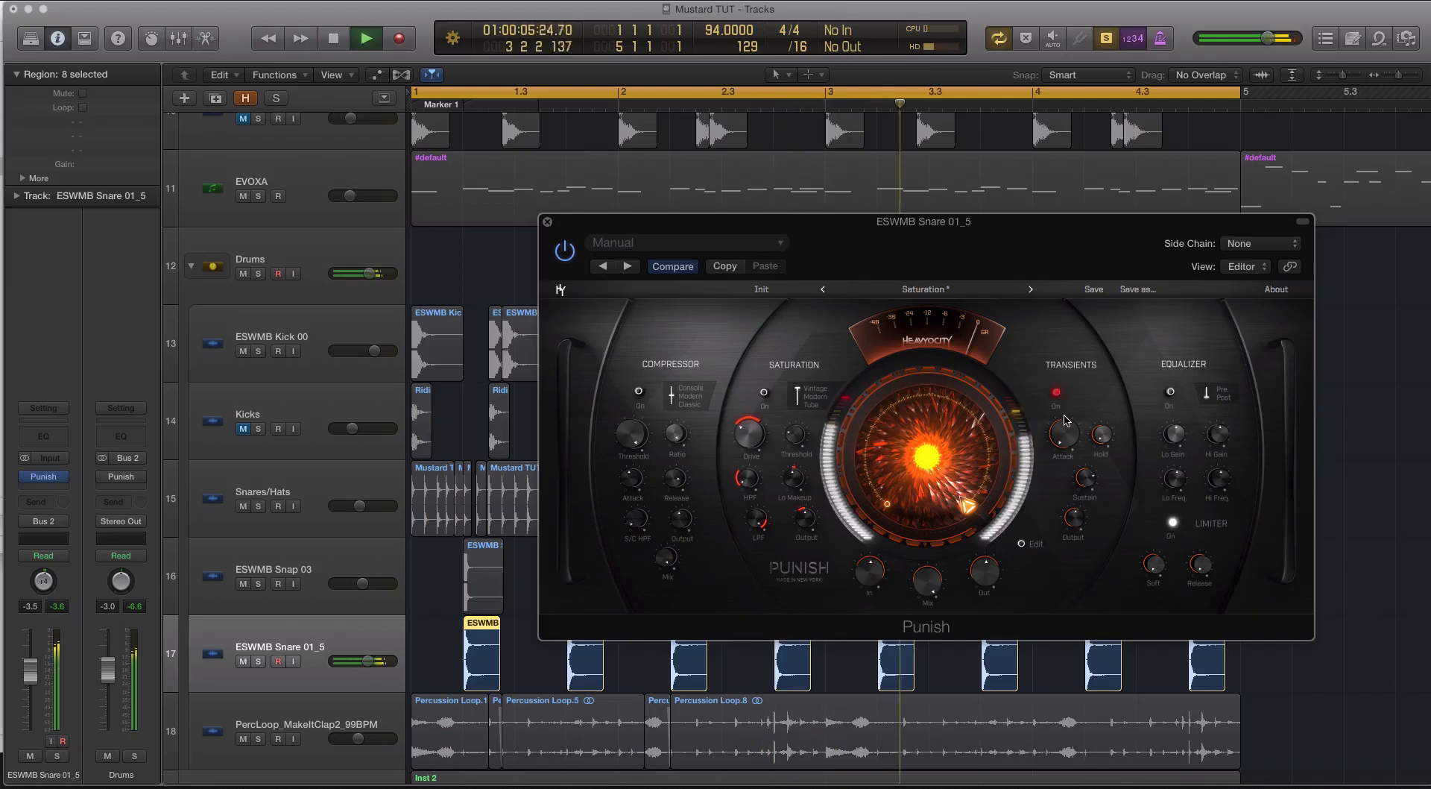
pyautogui.press('space')
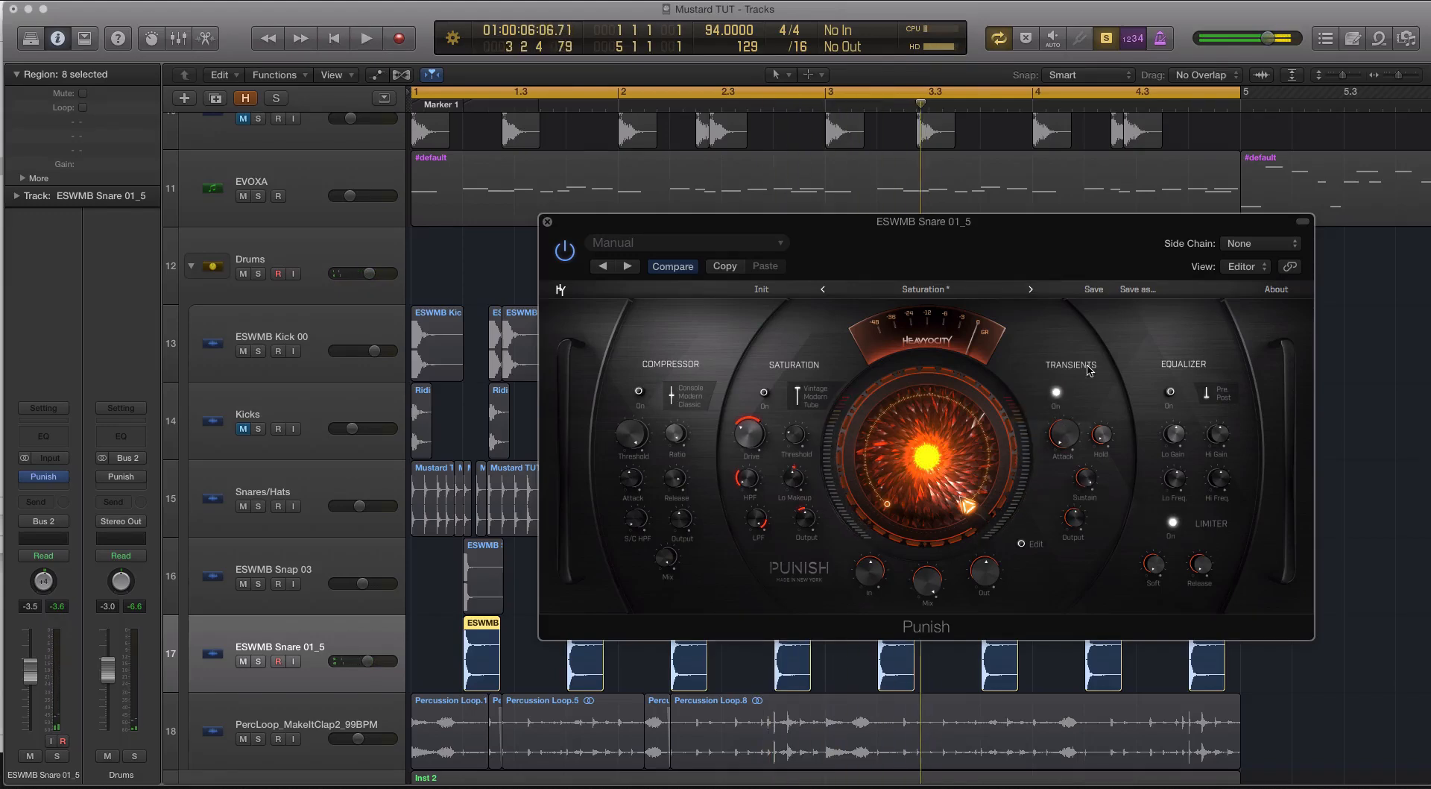
pyautogui.press('space')
pyautogui.press('space')
pyautogui.press('space')
# Lower Punish's overall output mix on the snare and compare the playback with the plugin bypassed and enabled.
pyautogui.moveTo(927, 579); pyautogui.dragTo(931, 706)
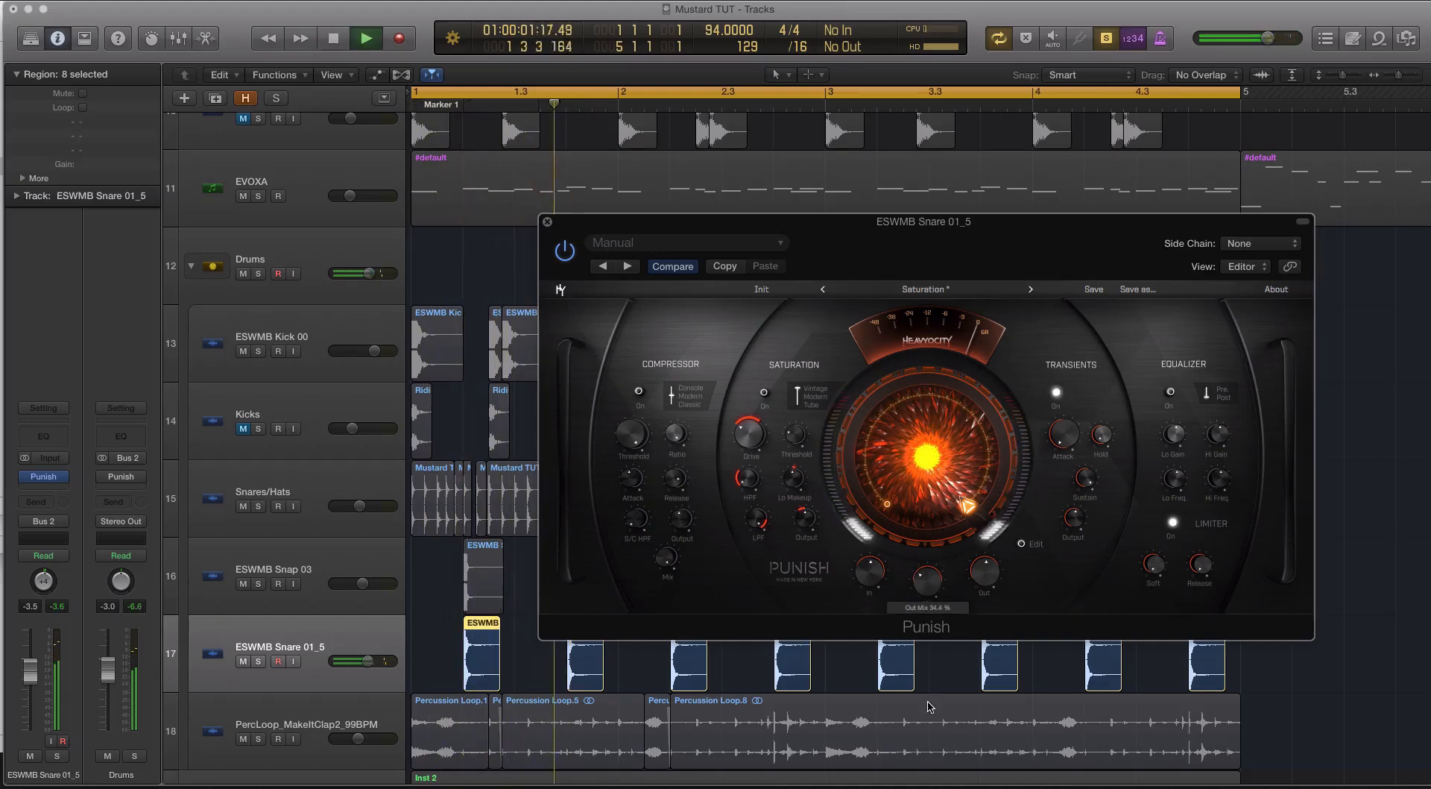
pyautogui.click(565, 252)
pyautogui.press('Return')
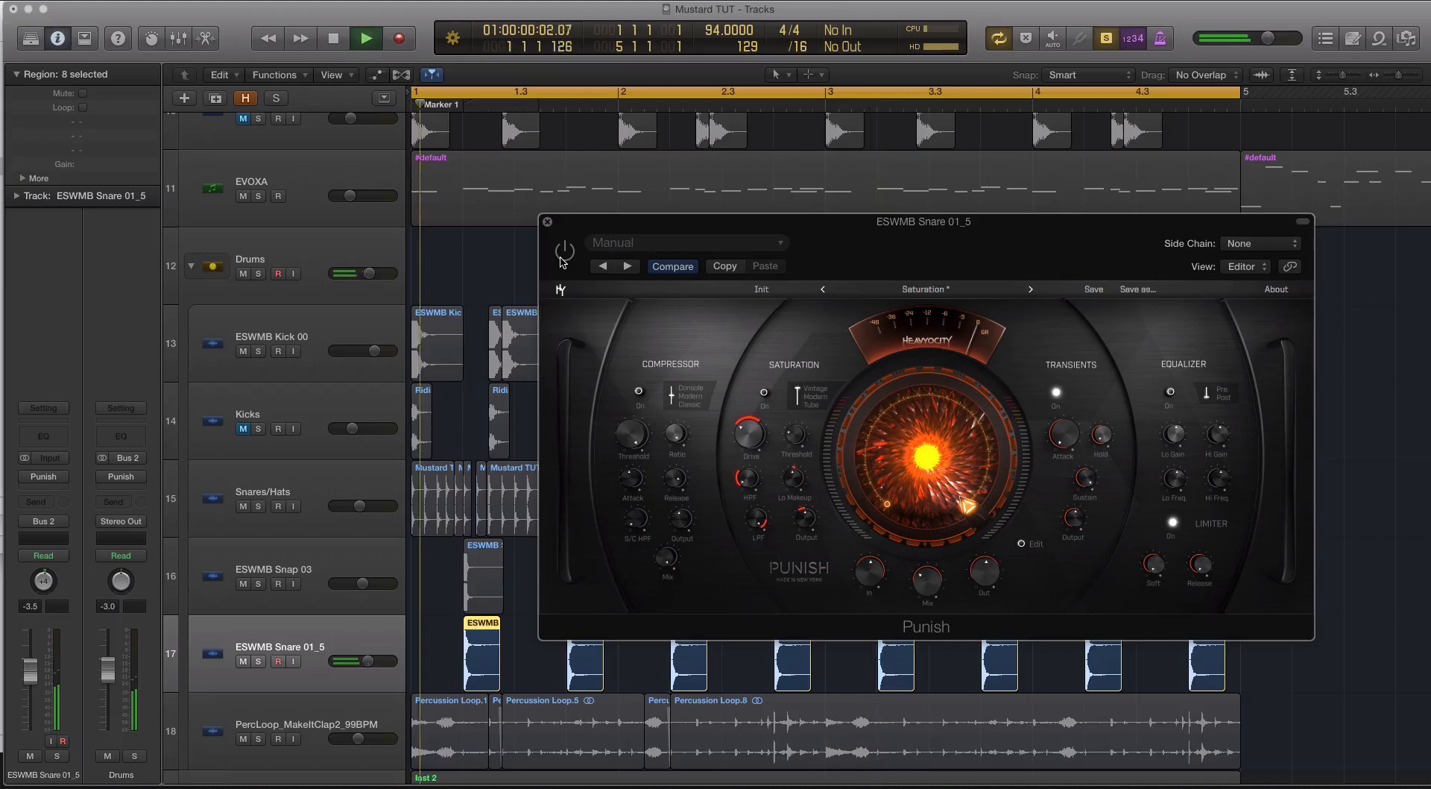
pyautogui.click(564, 252)
pyautogui.press('Return')
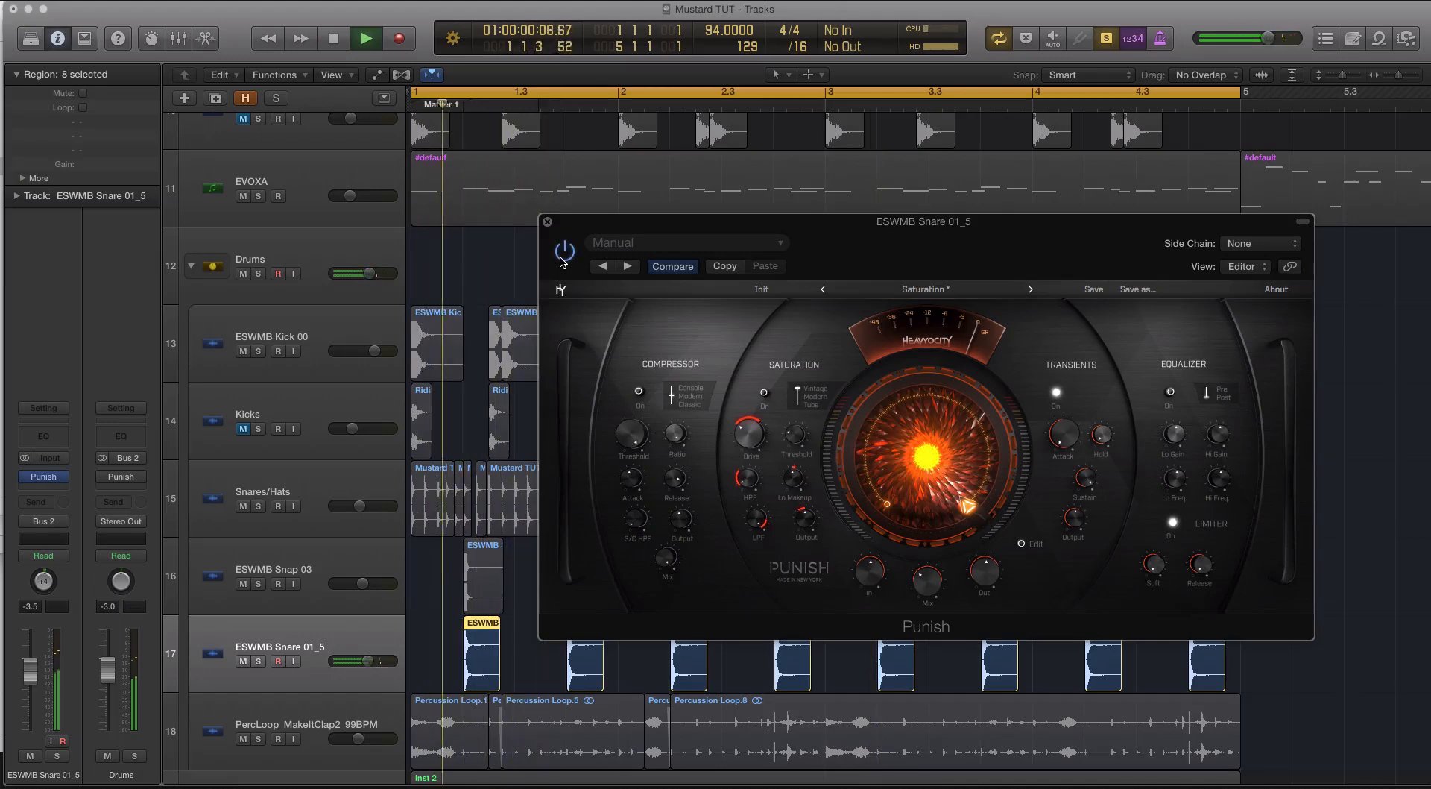
pyautogui.press('space')
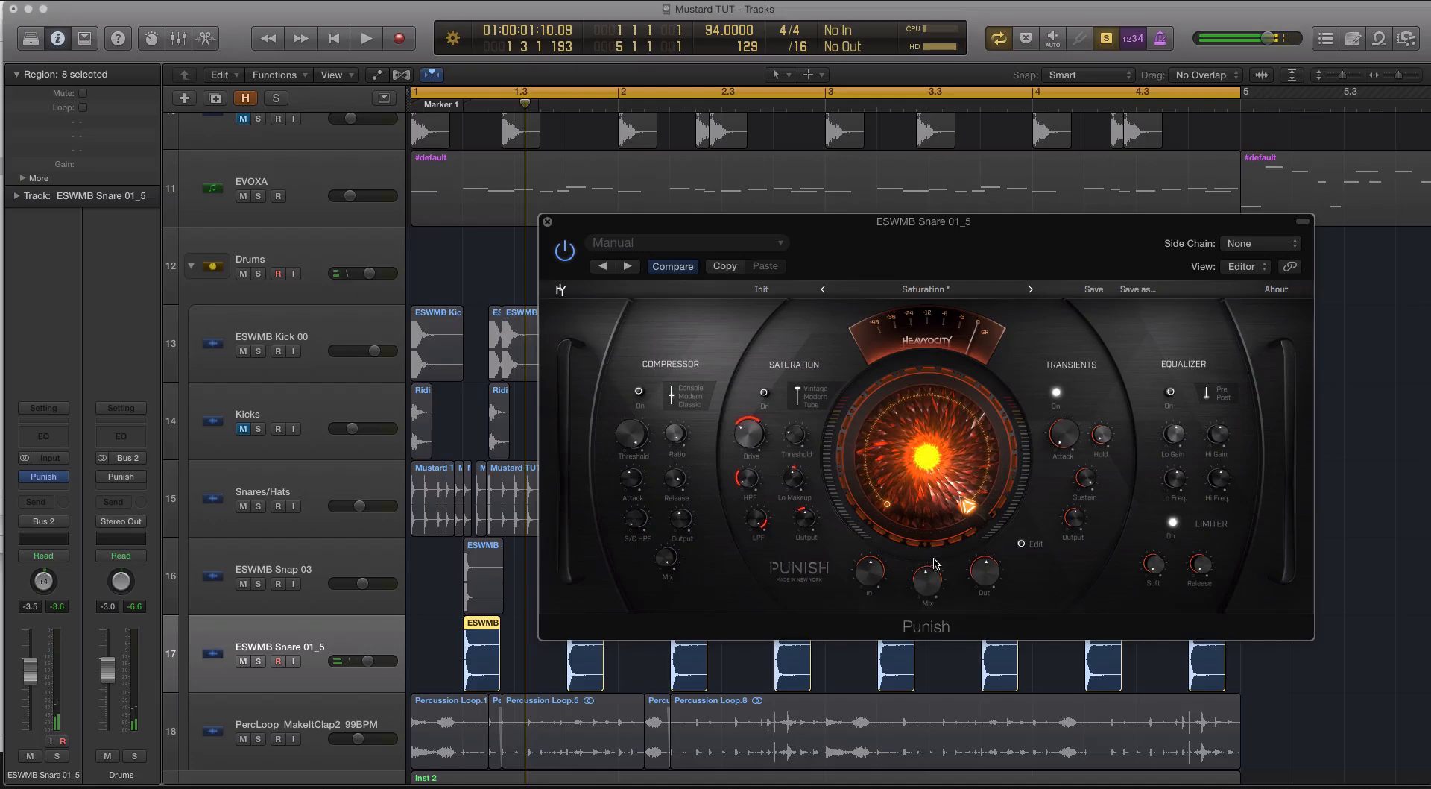
# Close the snare's Punish and play the Drums stack soloed, switching to the full mix during playback.
pyautogui.click(547, 220)
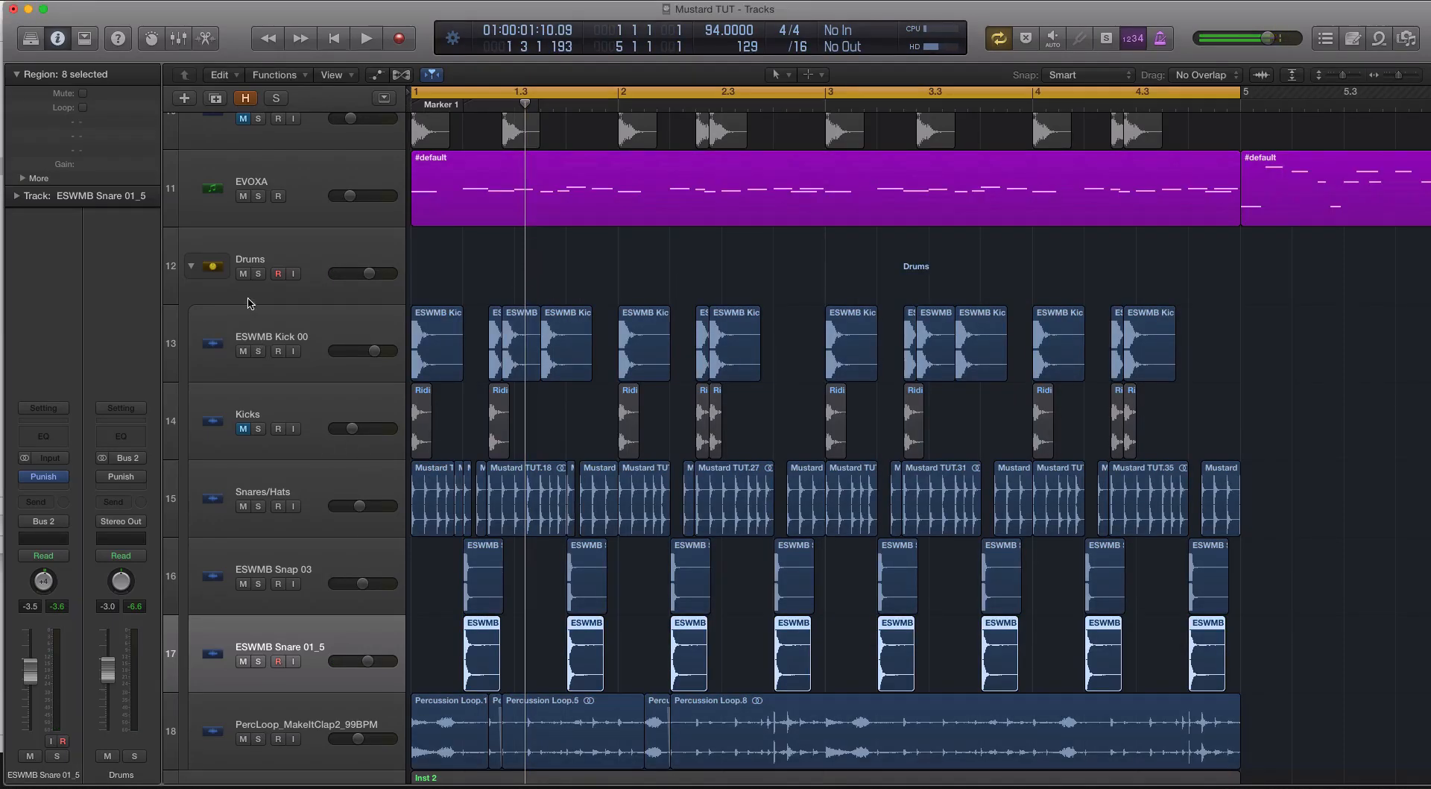
pyautogui.click(258, 273)
pyautogui.press('space')
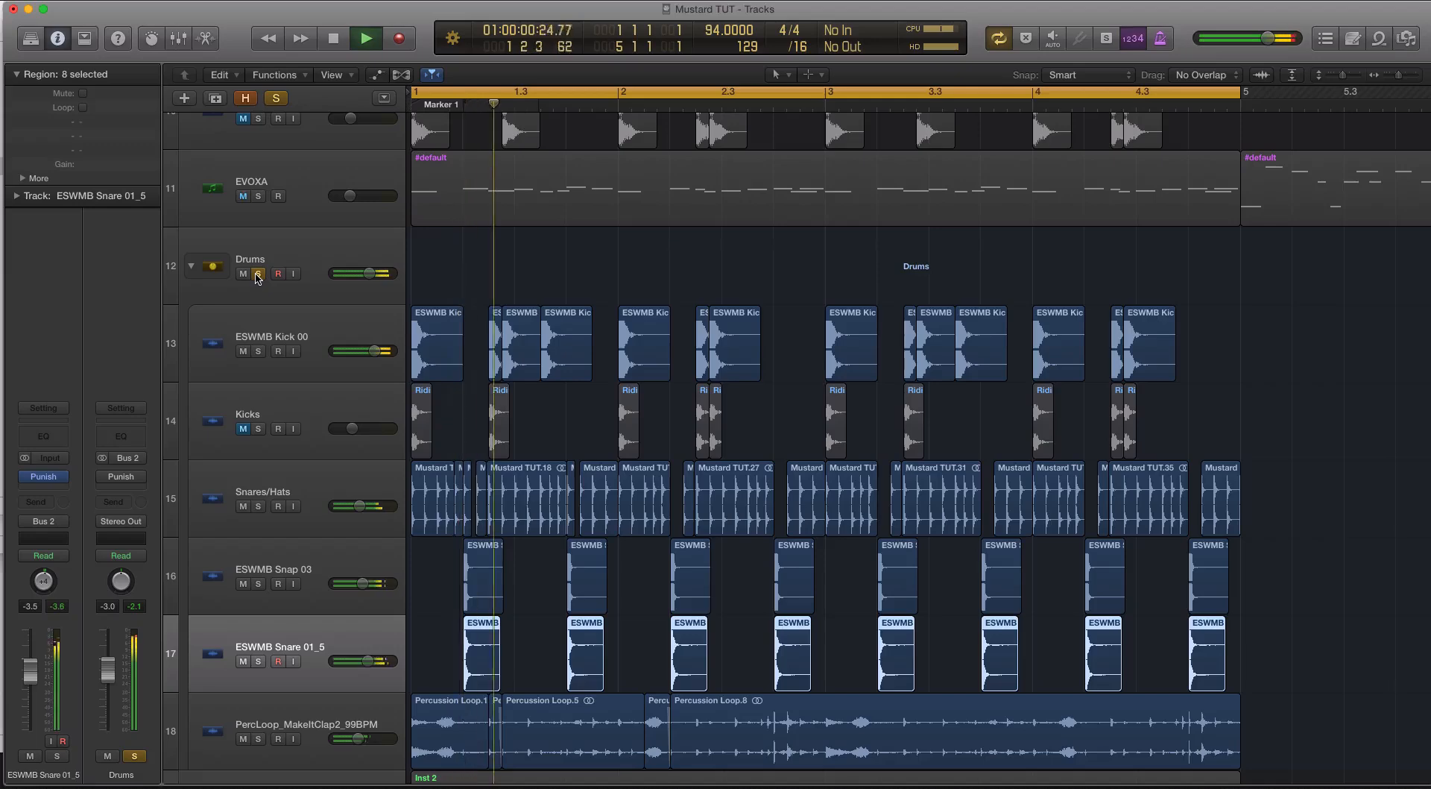
pyautogui.click(258, 274)
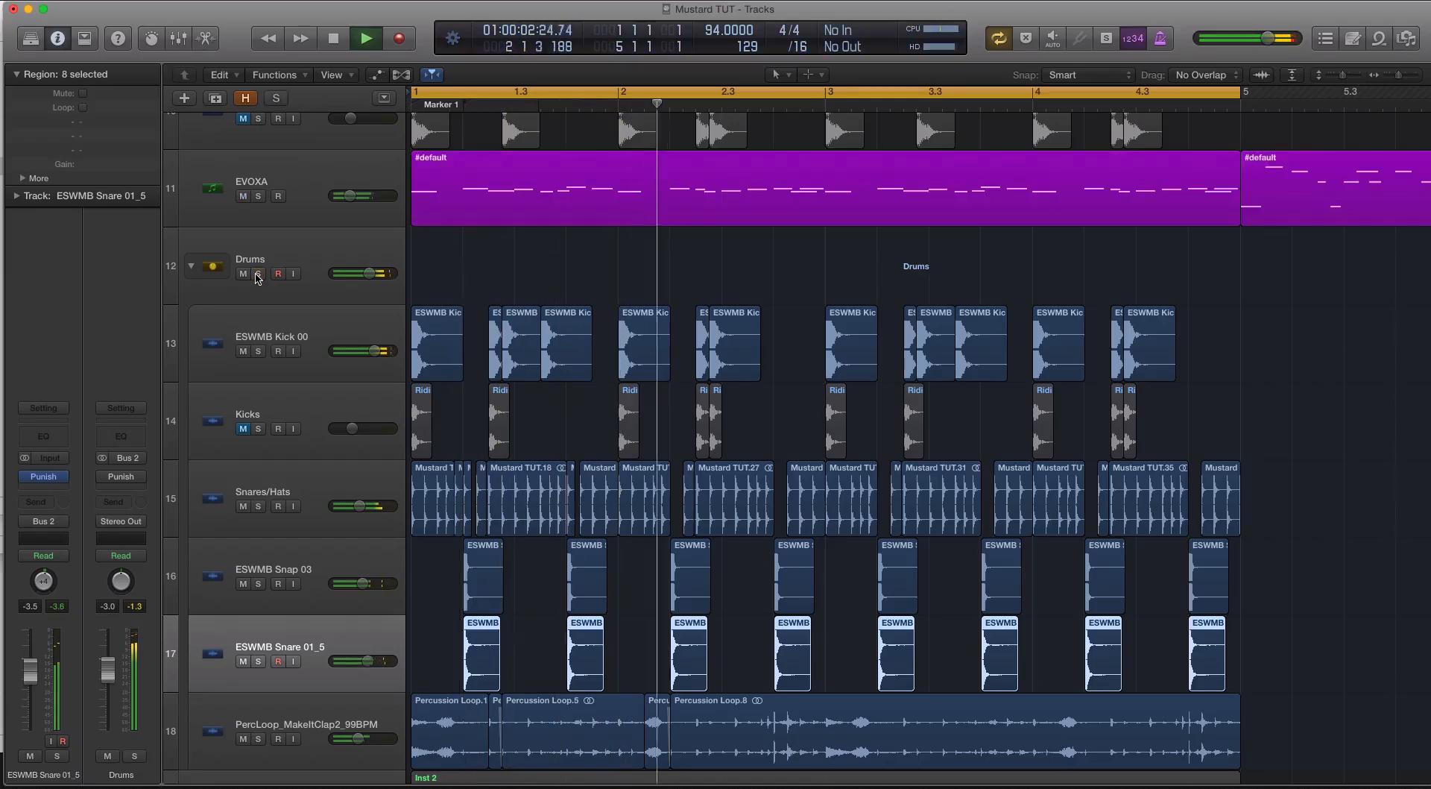
# Reopen the snare's Punish, adjust the Transients Sustain amount during playback, and audition the snare soloed.
pyautogui.click(45, 476)
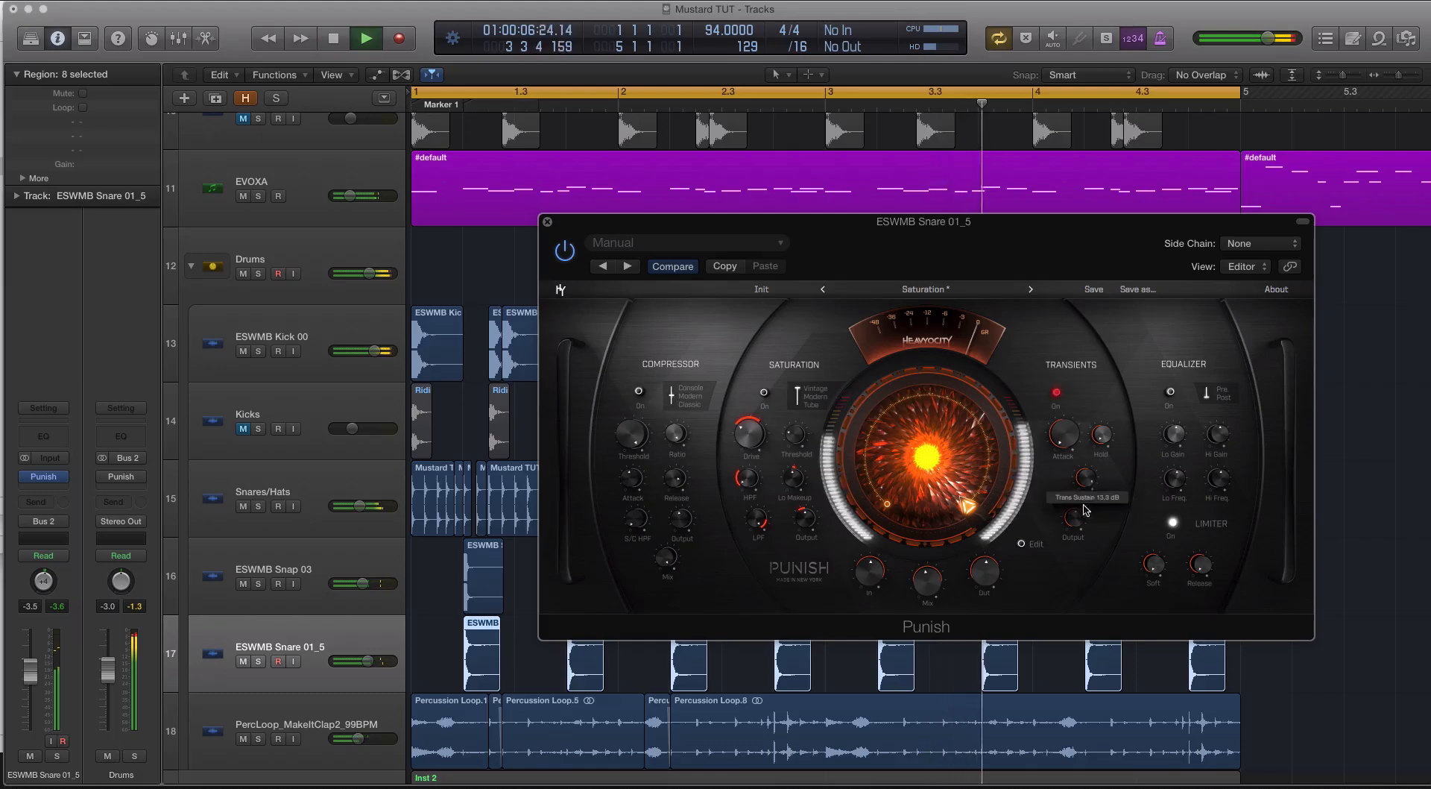
pyautogui.press('space')
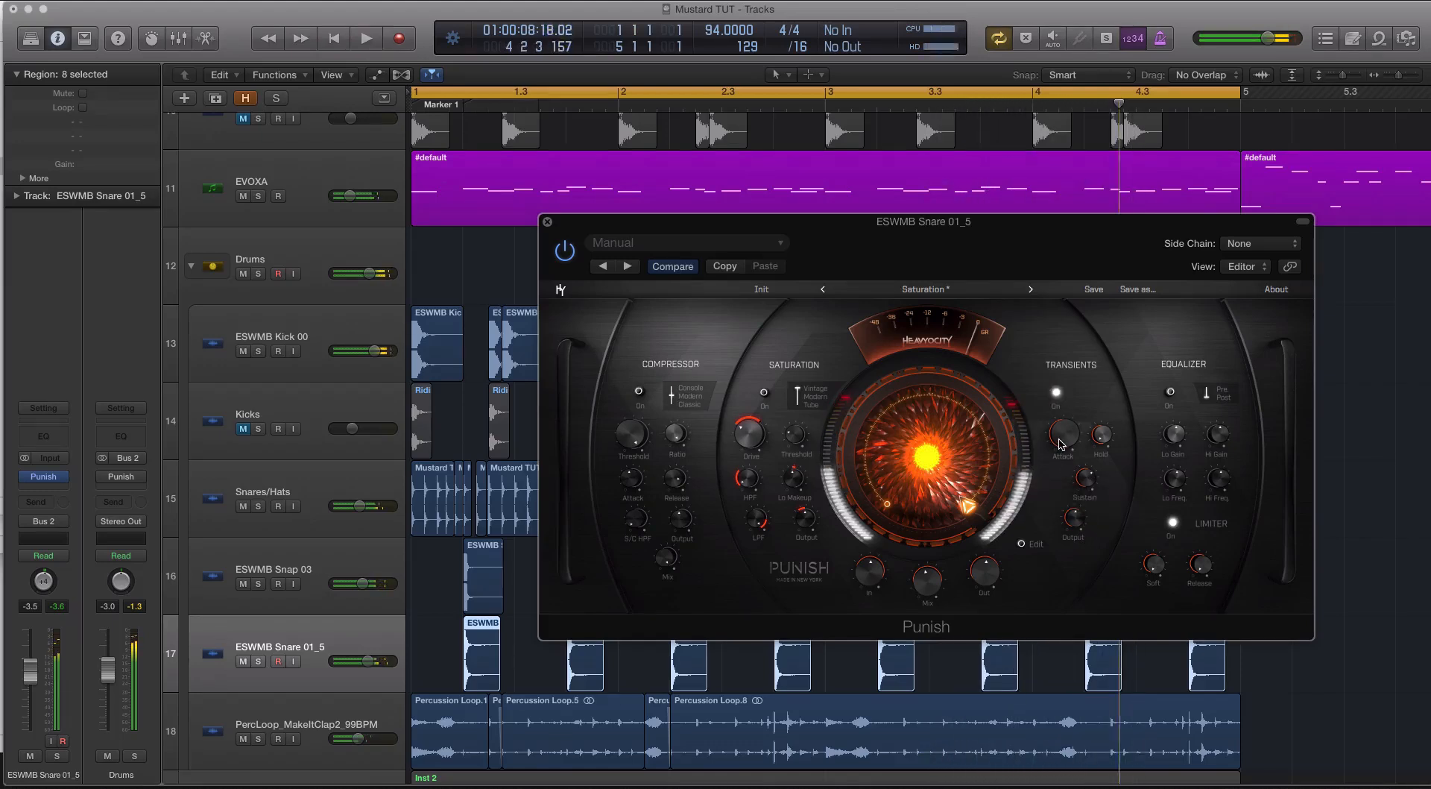
pyautogui.hotkey('ctrl', 's')
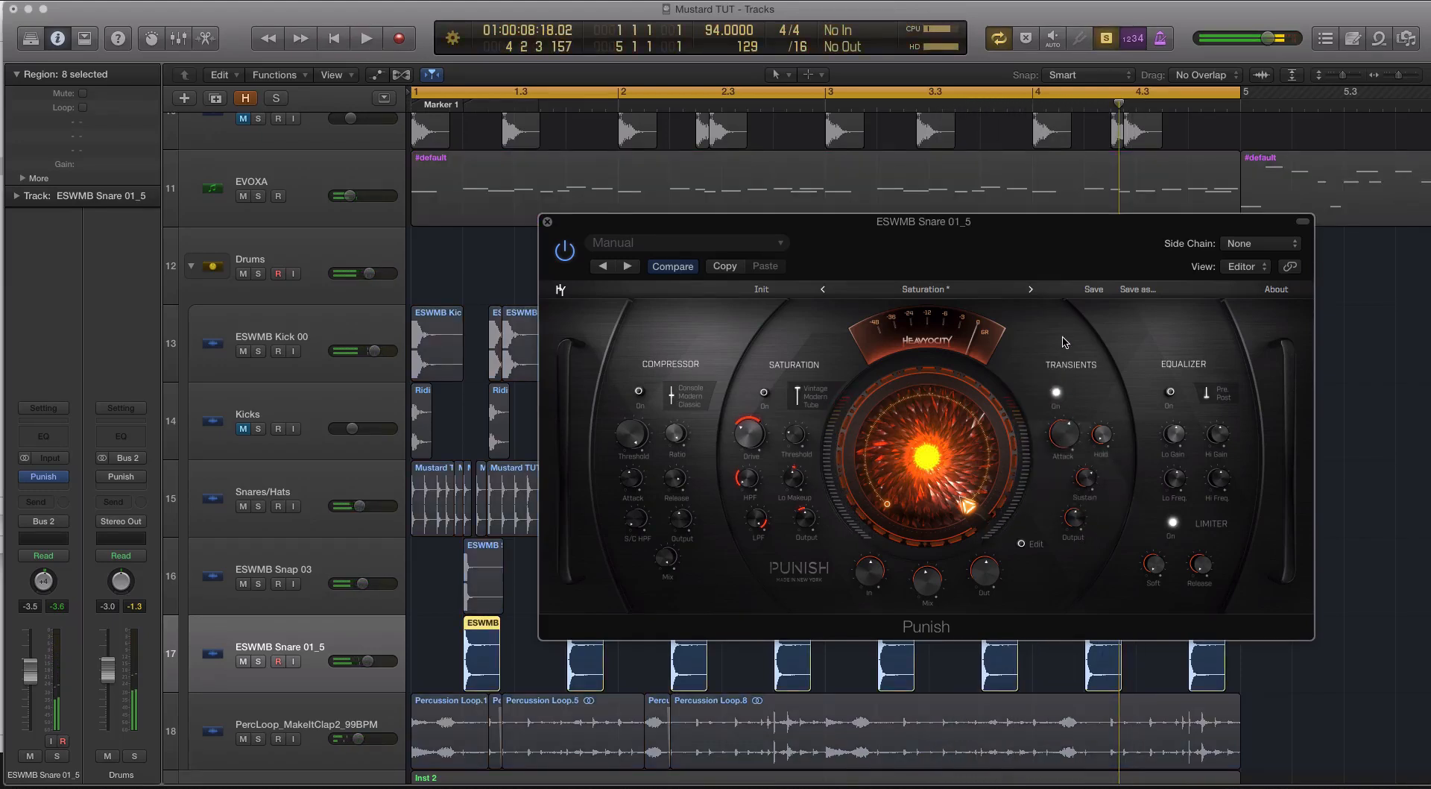
pyautogui.press('space')
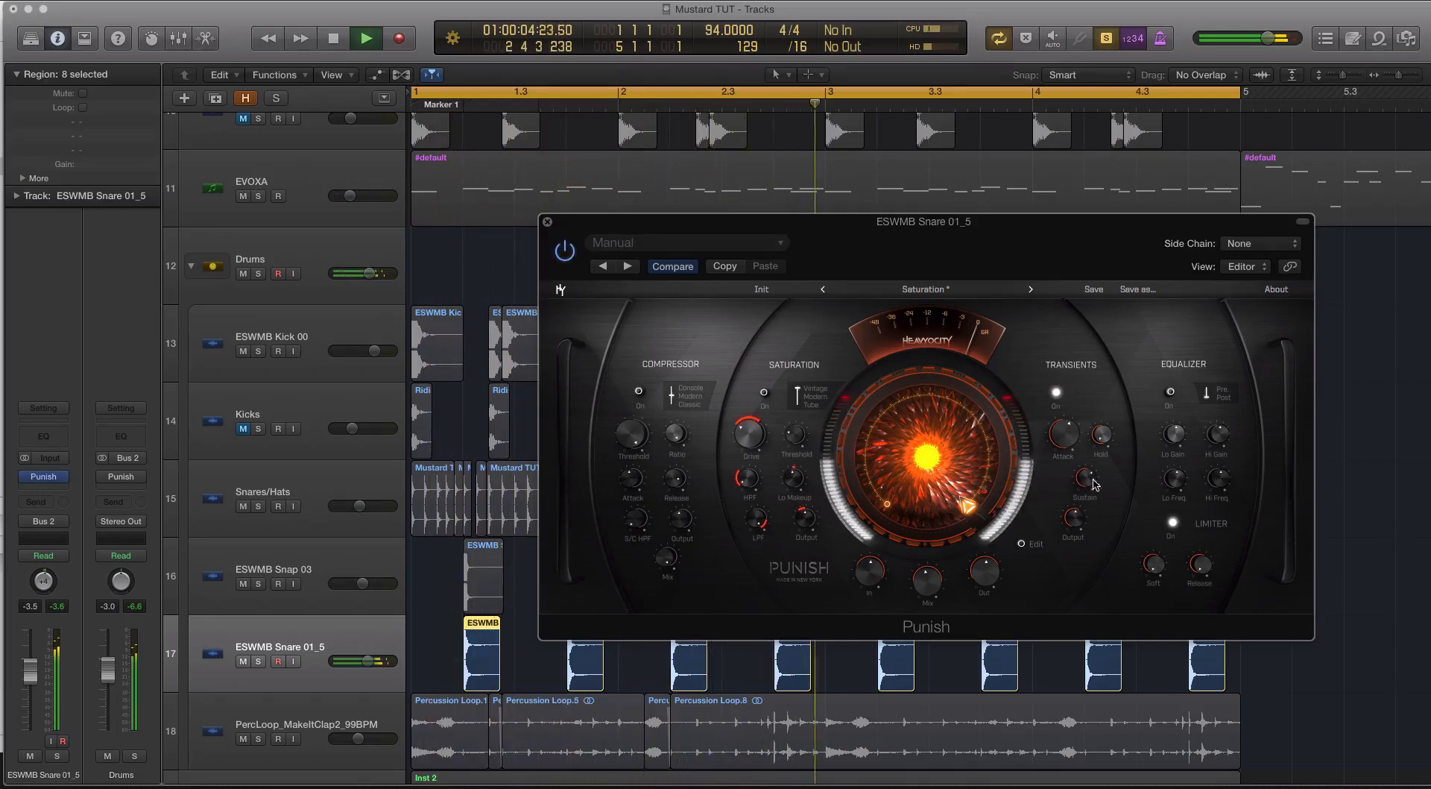
pyautogui.press('space')
pyautogui.press('space')
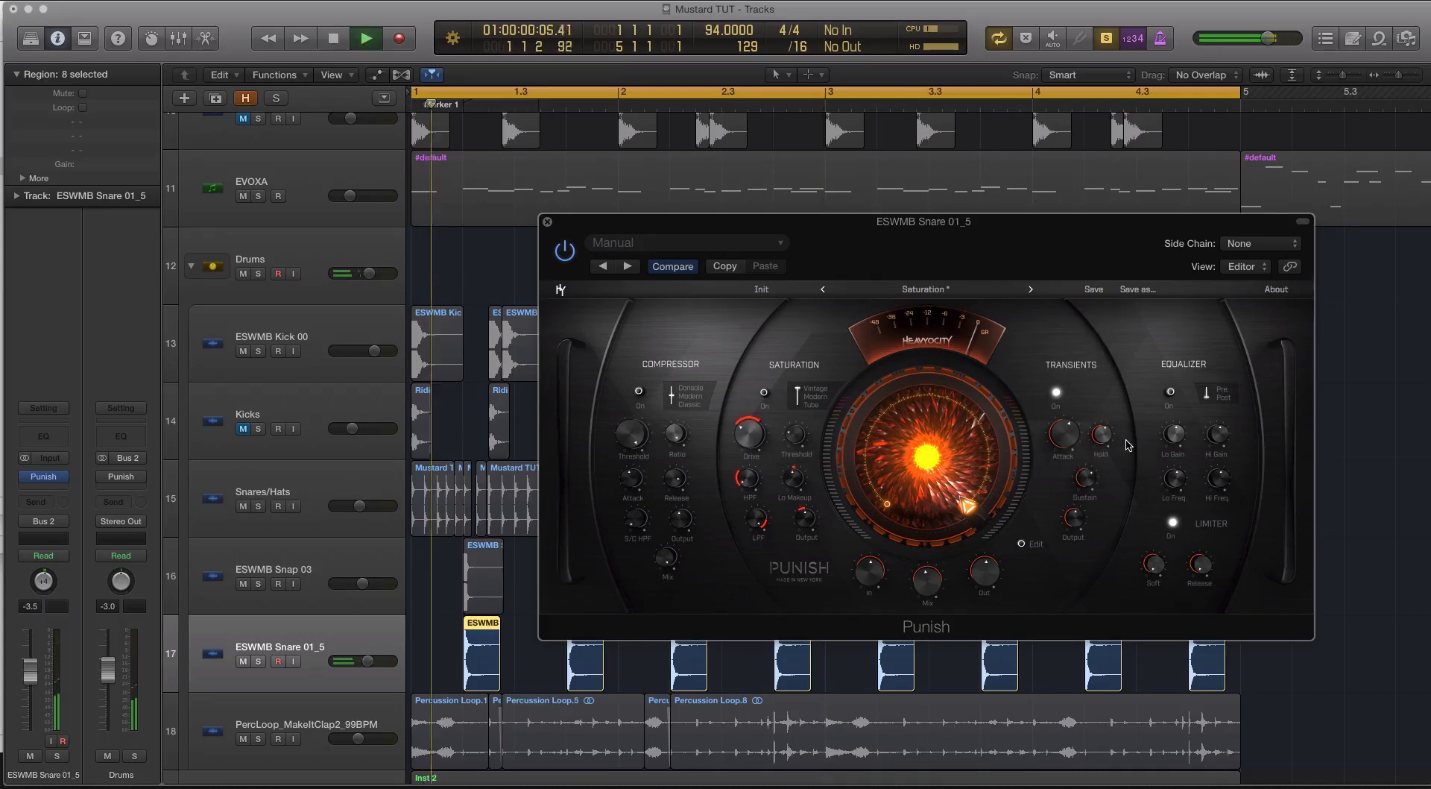
# Raise and lower the Transients Hold amount on the playing snare, then stop playback and unsolo the snare.
pyautogui.moveTo(1102, 432); pyautogui.dragTo(1112, 363)
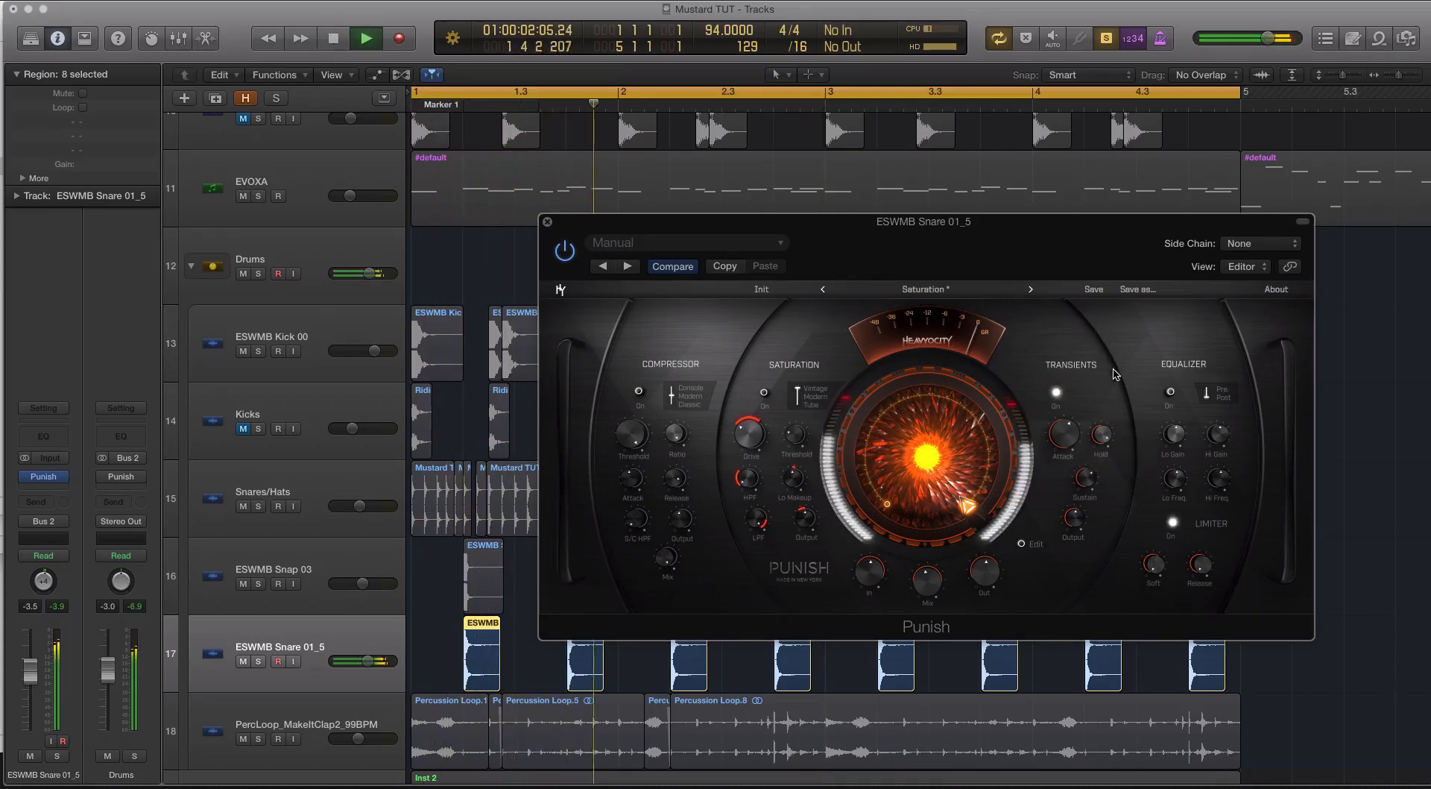
pyautogui.moveTo(1101, 434); pyautogui.dragTo(1102, 521)
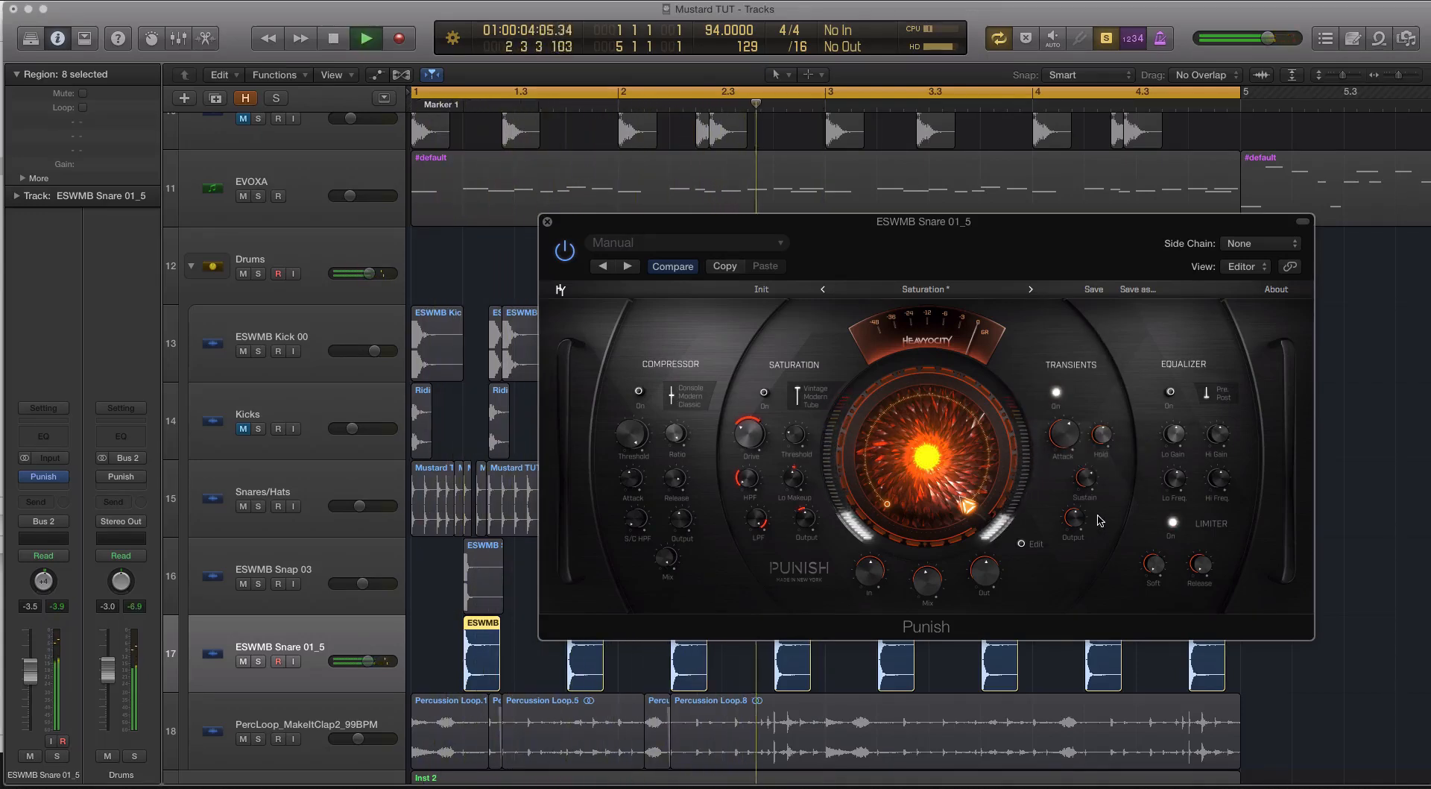
pyautogui.press('space')
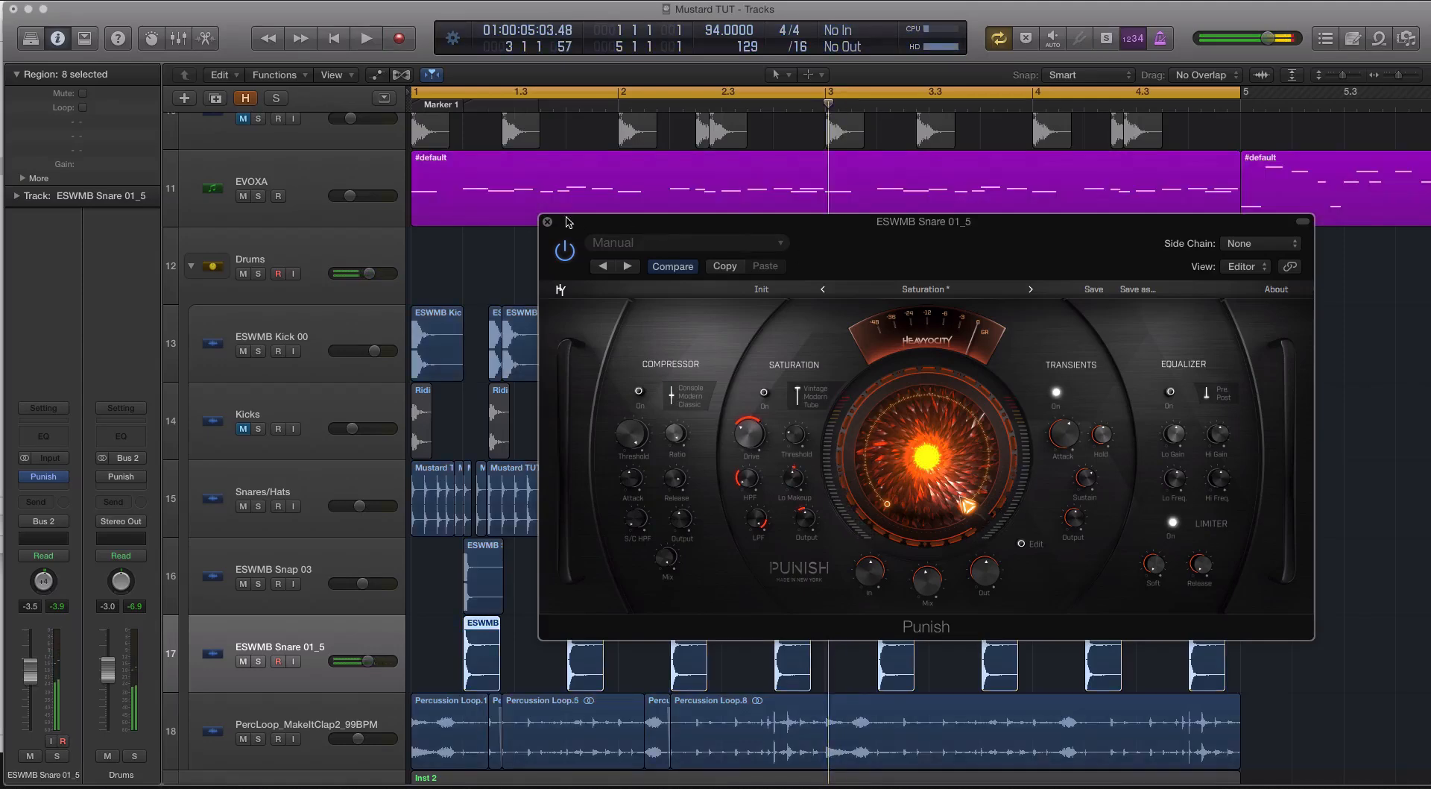
# Close the snare's Punish, collapse the Drums track stack, and select the BS 5th 02 bass track.
pyautogui.click(548, 223)
pyautogui.scroll(2, 607, 254)
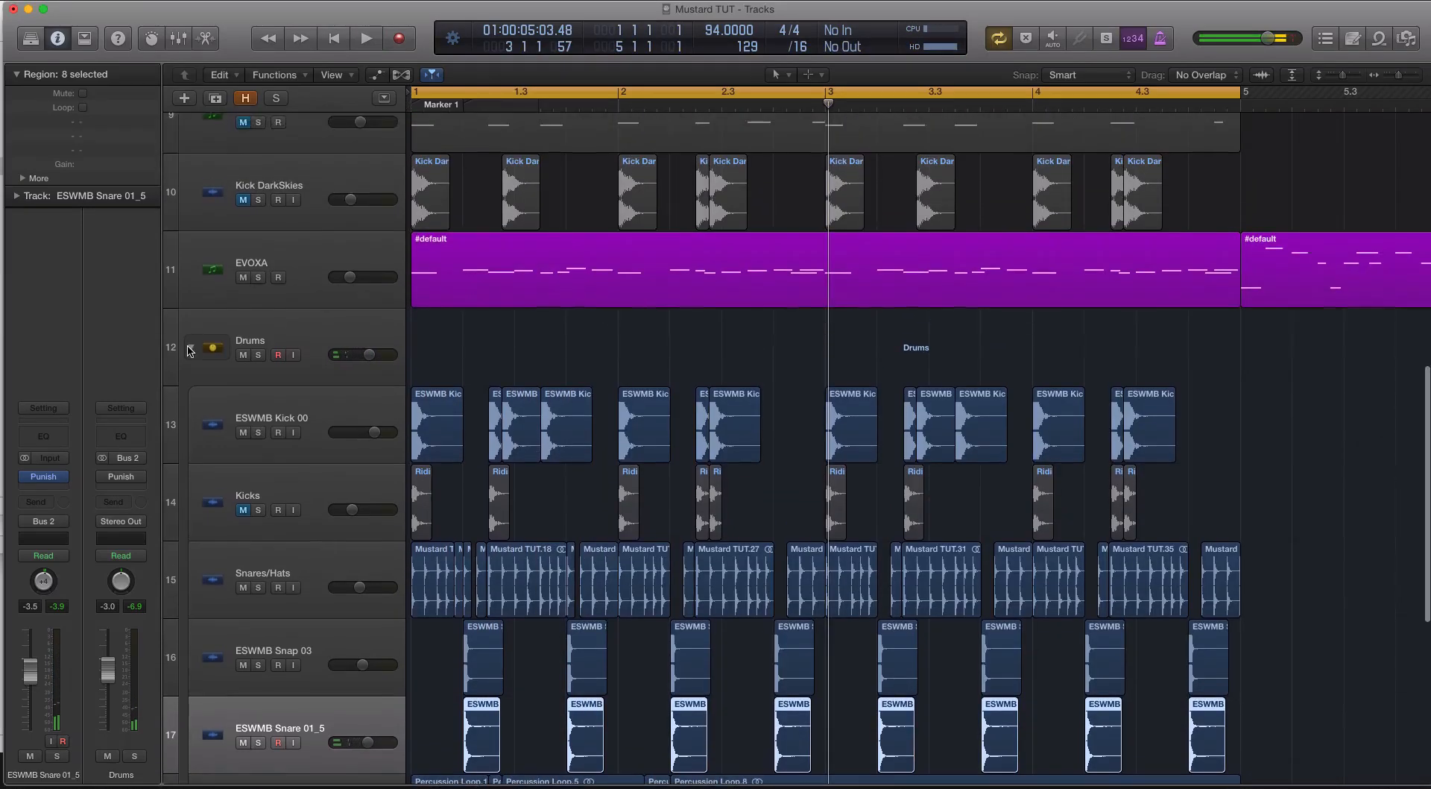
pyautogui.click(191, 321)
pyautogui.scroll(5, 224, 337)
pyautogui.click(330, 235)
# Solo the BS Drish region on the BS 5th 02 track and play the bass on its own.
pyautogui.hotkey('ctrl', 's')
pyautogui.hotkey('shift', 'space')
pyautogui.moveTo(42, 452)
pyautogui.press('space')
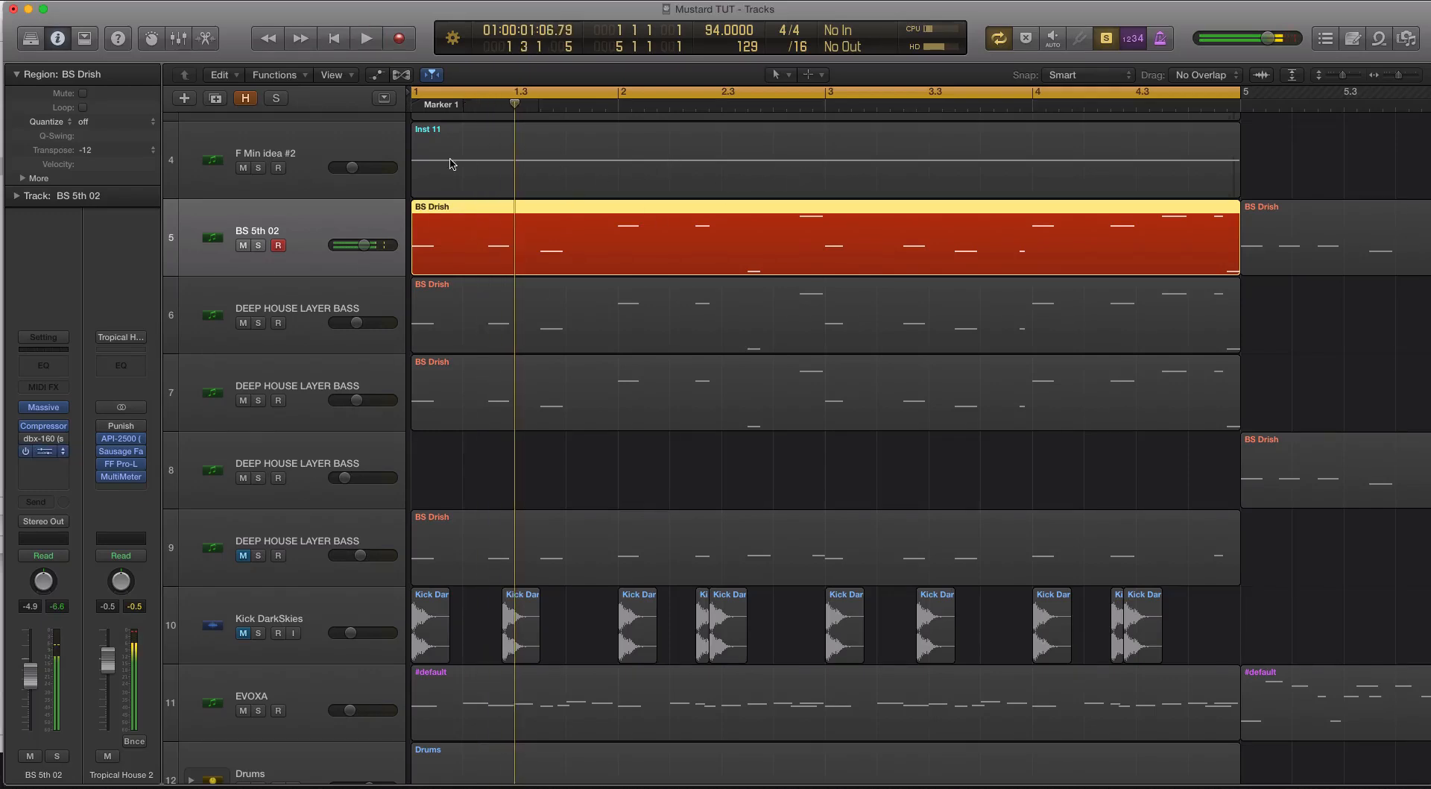
# Open the BS 5th 02 track's Punish, load the Blown Cone bass preset, and adjust its Mix amount during playback.
pyautogui.press('v')
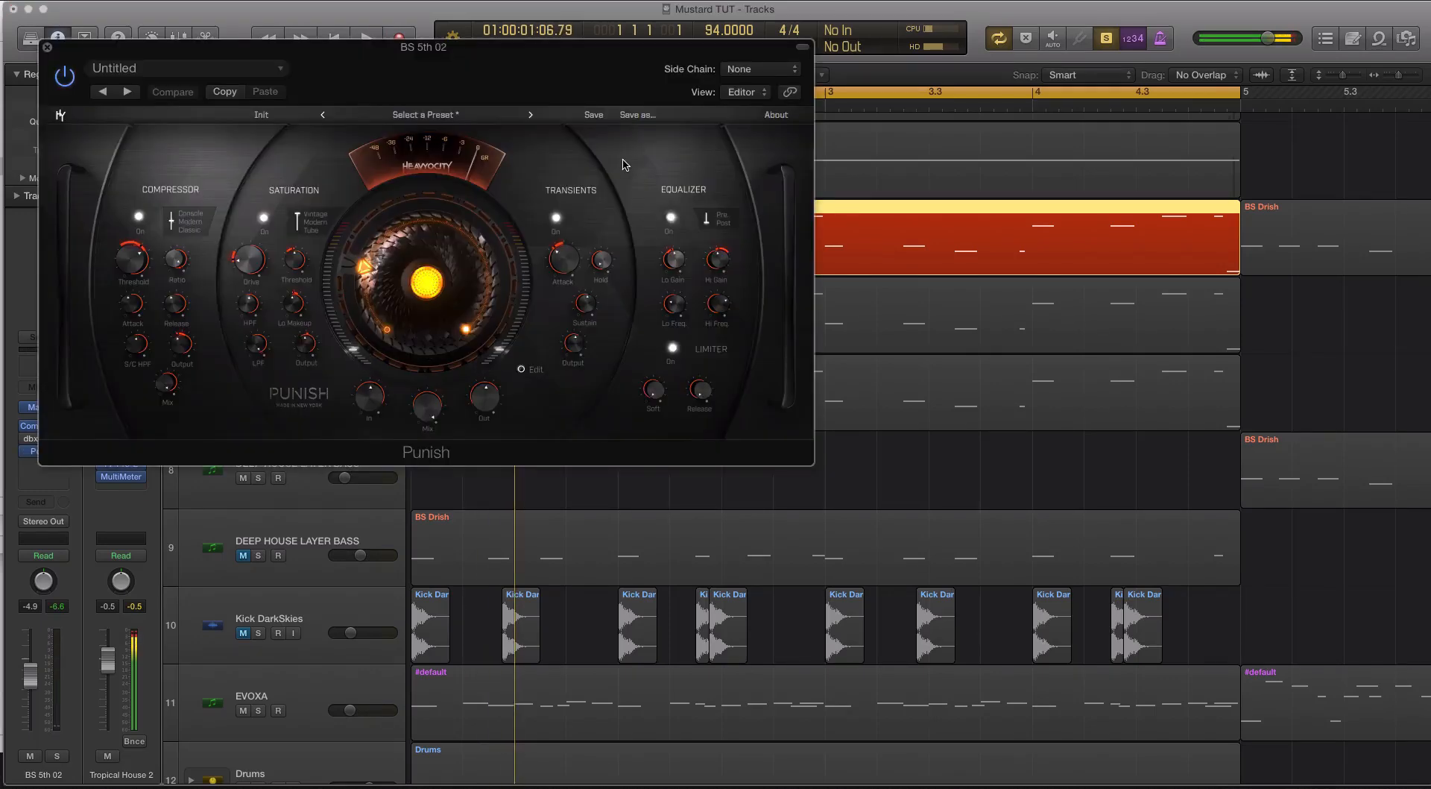
pyautogui.moveTo(436, 53); pyautogui.dragTo(793, 192)
pyautogui.click(809, 256)
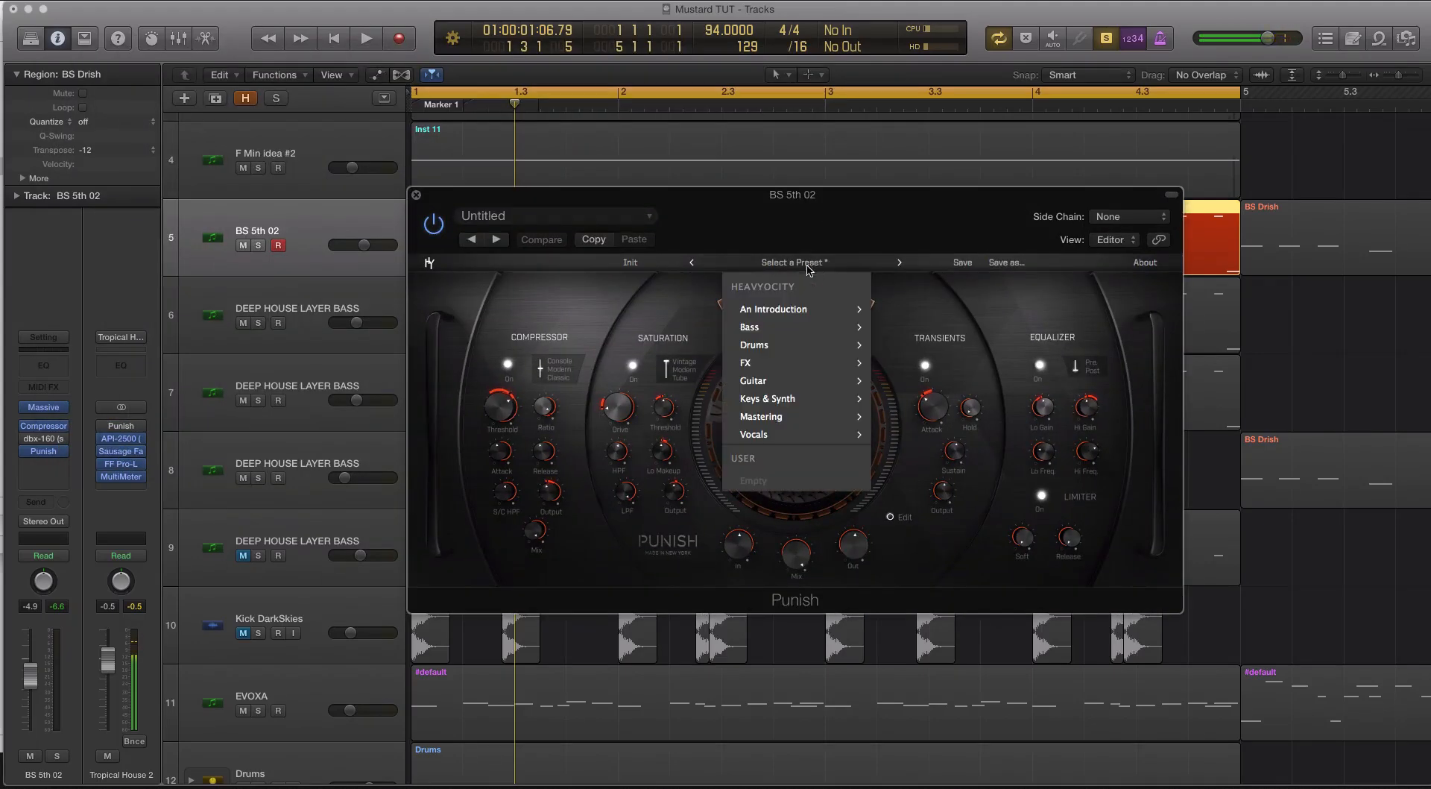
pyautogui.moveTo(842, 326)
pyautogui.click(917, 337)
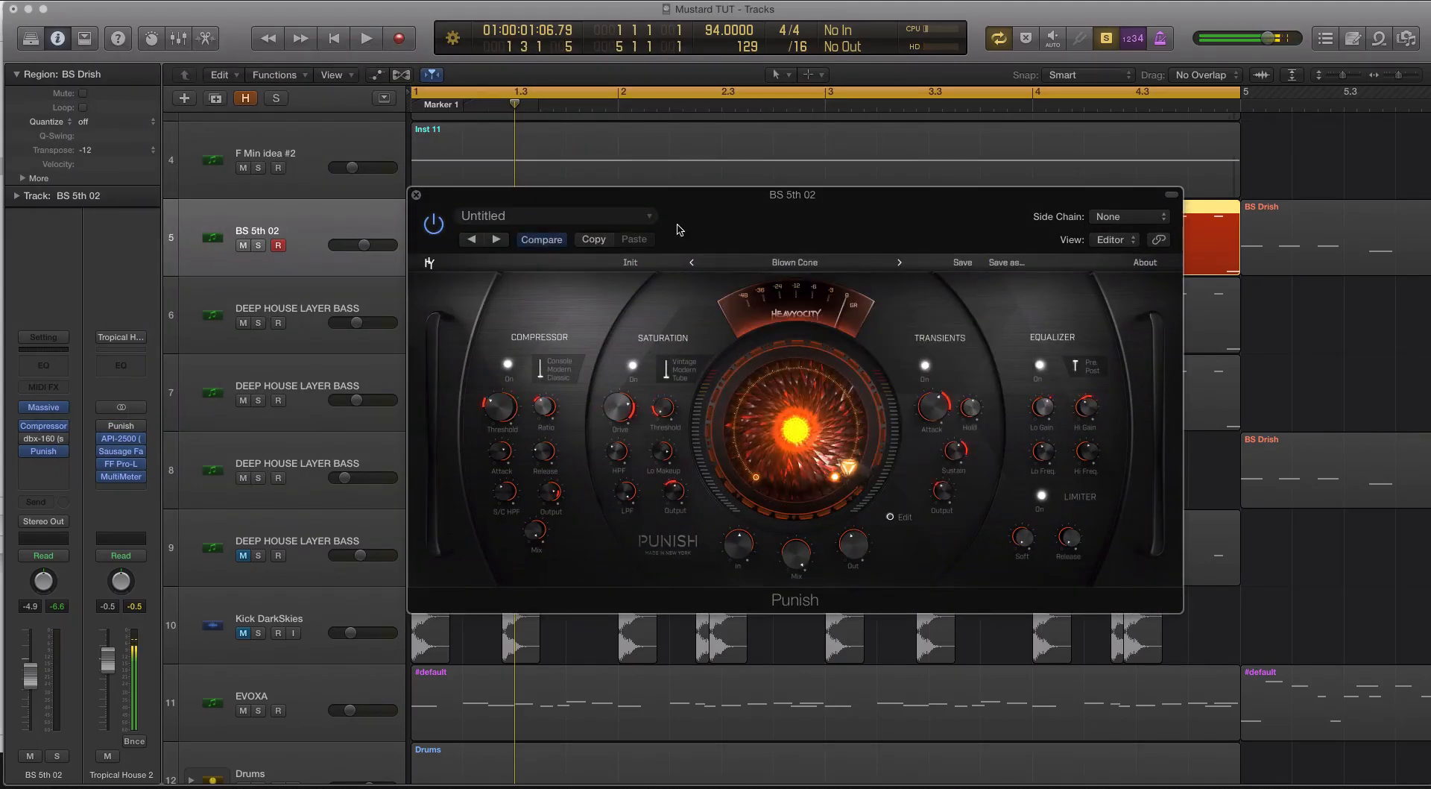
pyautogui.press('space')
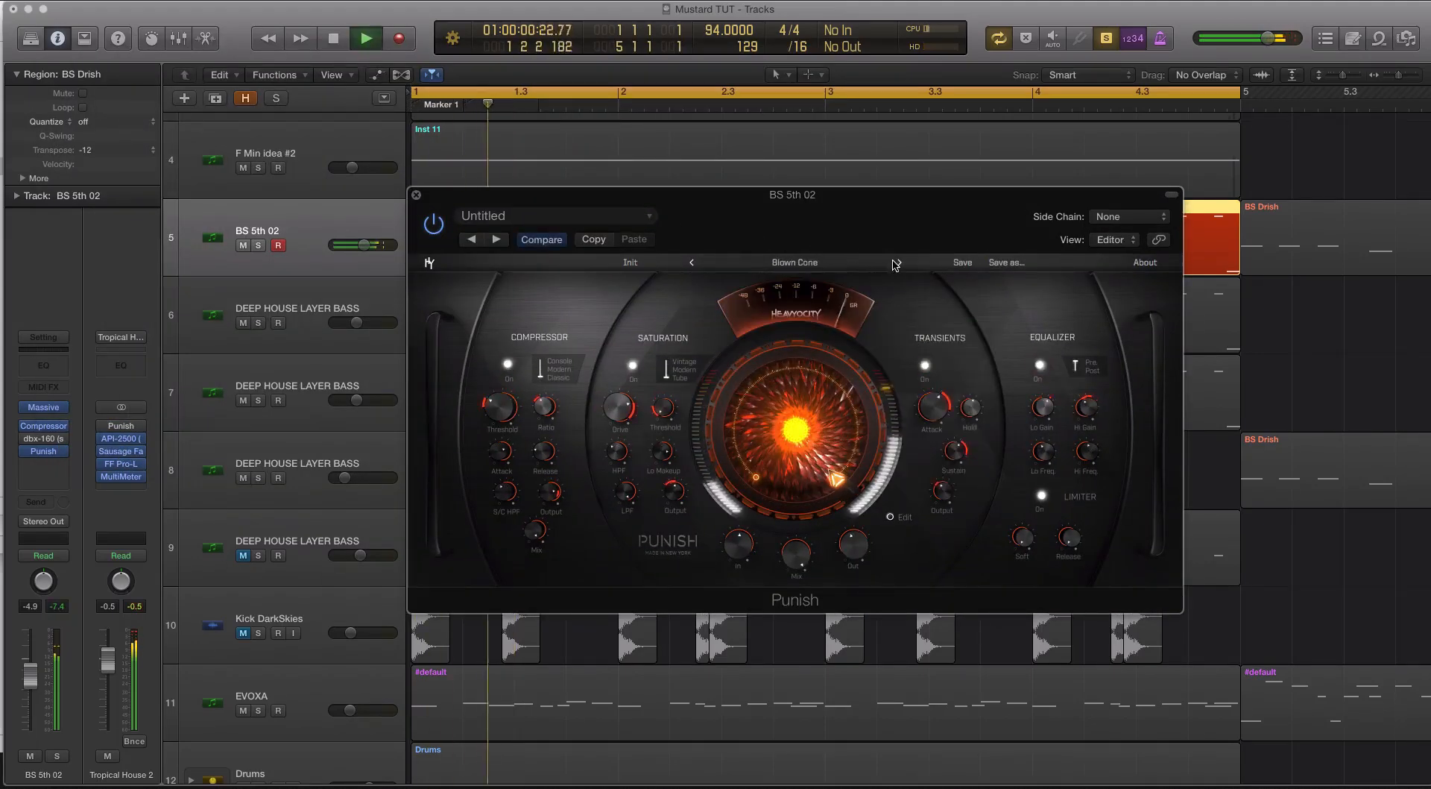
pyautogui.moveTo(796, 551); pyautogui.dragTo(800, 669)
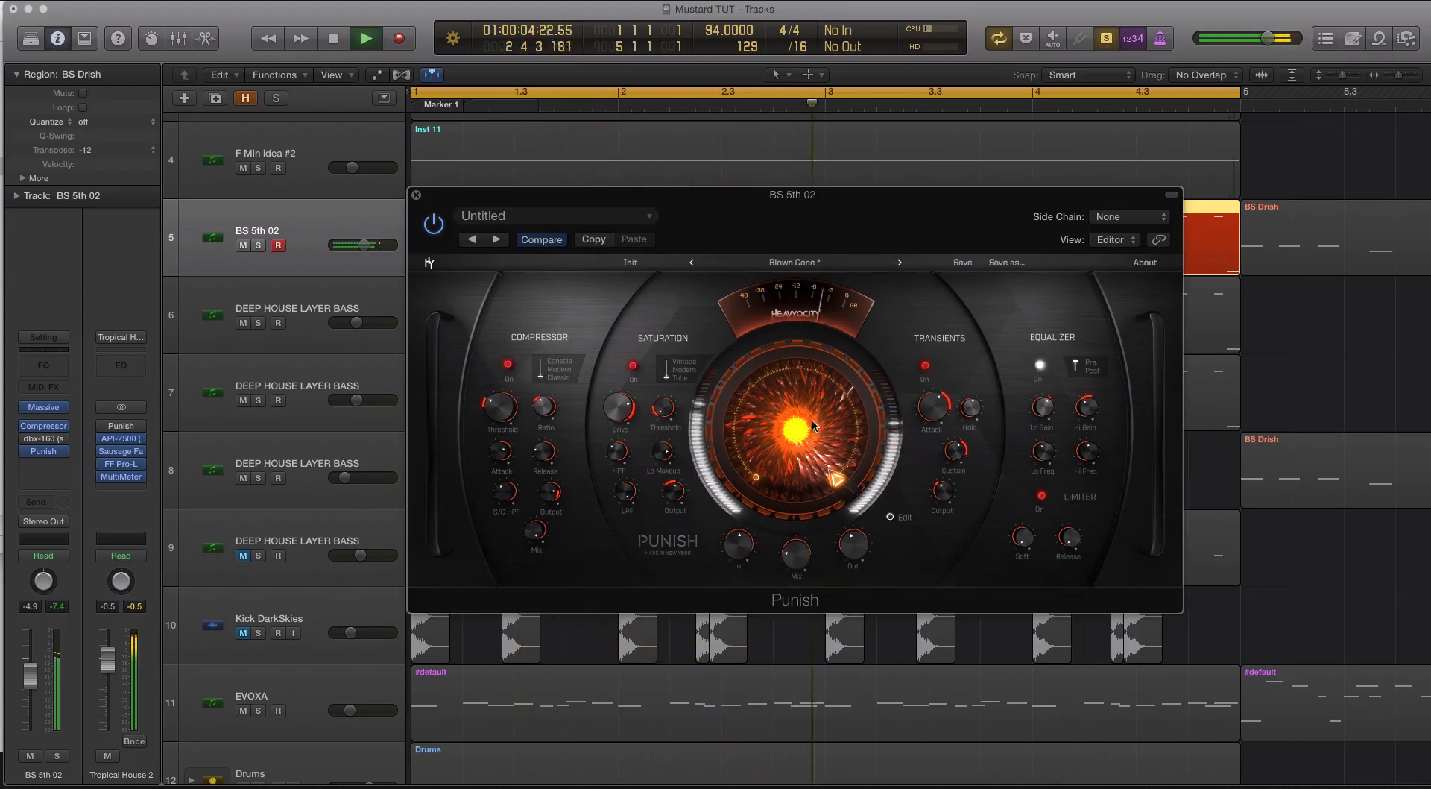
# Switch the bass's Punish to the Farty Bass preset and compare it bypassed, active and at different Mix amounts.
pyautogui.click(900, 263)
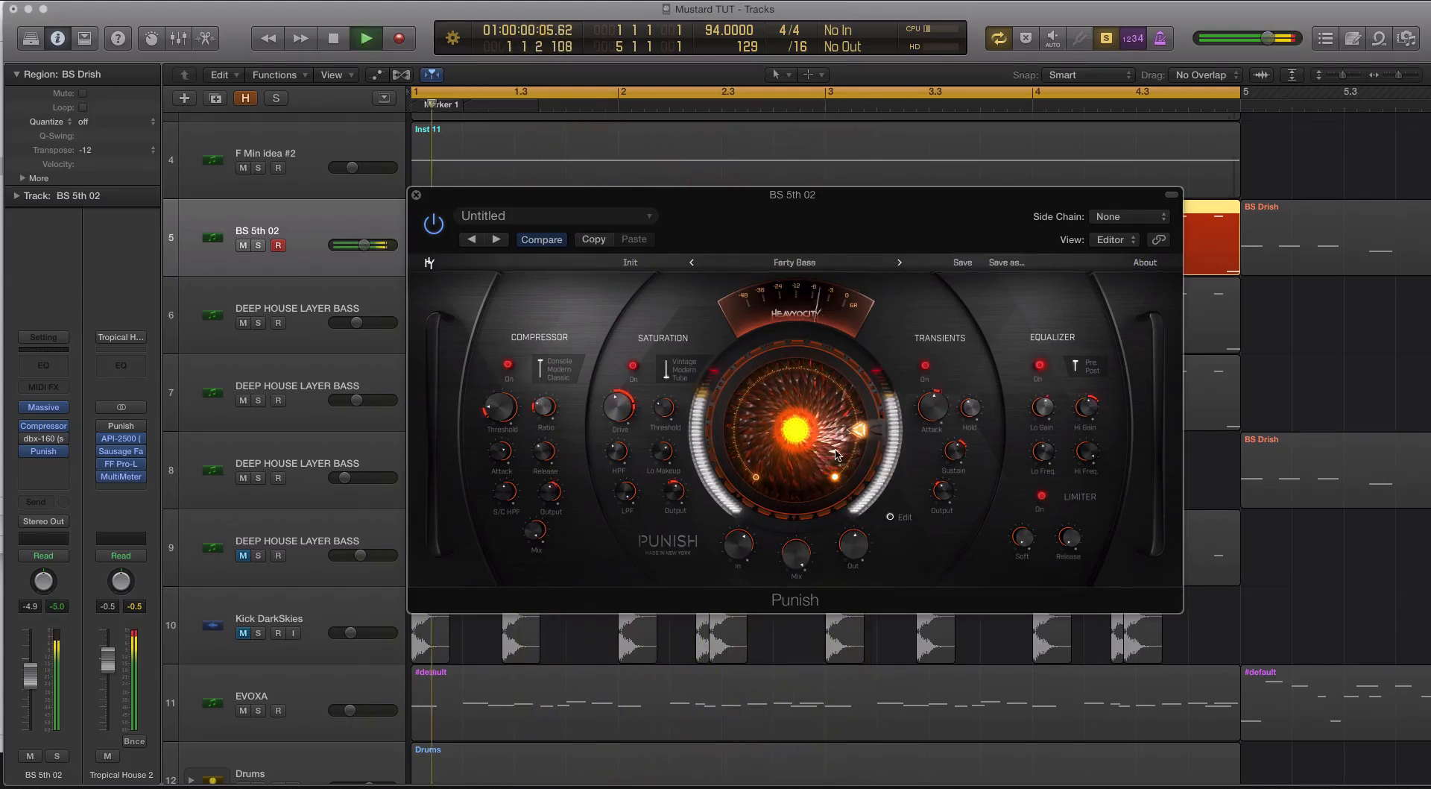
pyautogui.moveTo(801, 550); pyautogui.dragTo(807, 676)
pyautogui.press('space')
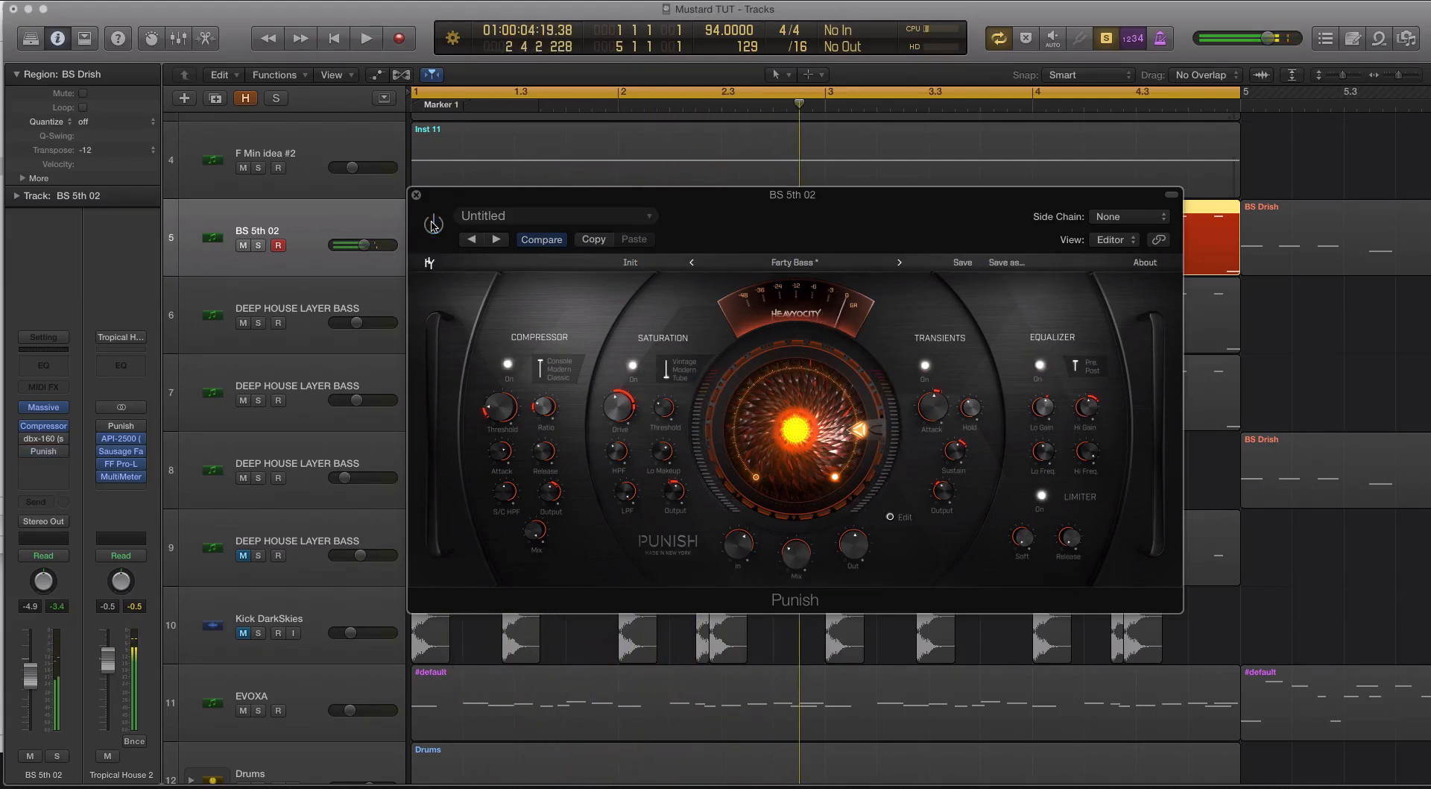
pyautogui.click(432, 224)
pyautogui.click(432, 223)
pyautogui.moveTo(796, 561); pyautogui.dragTo(800, 576)
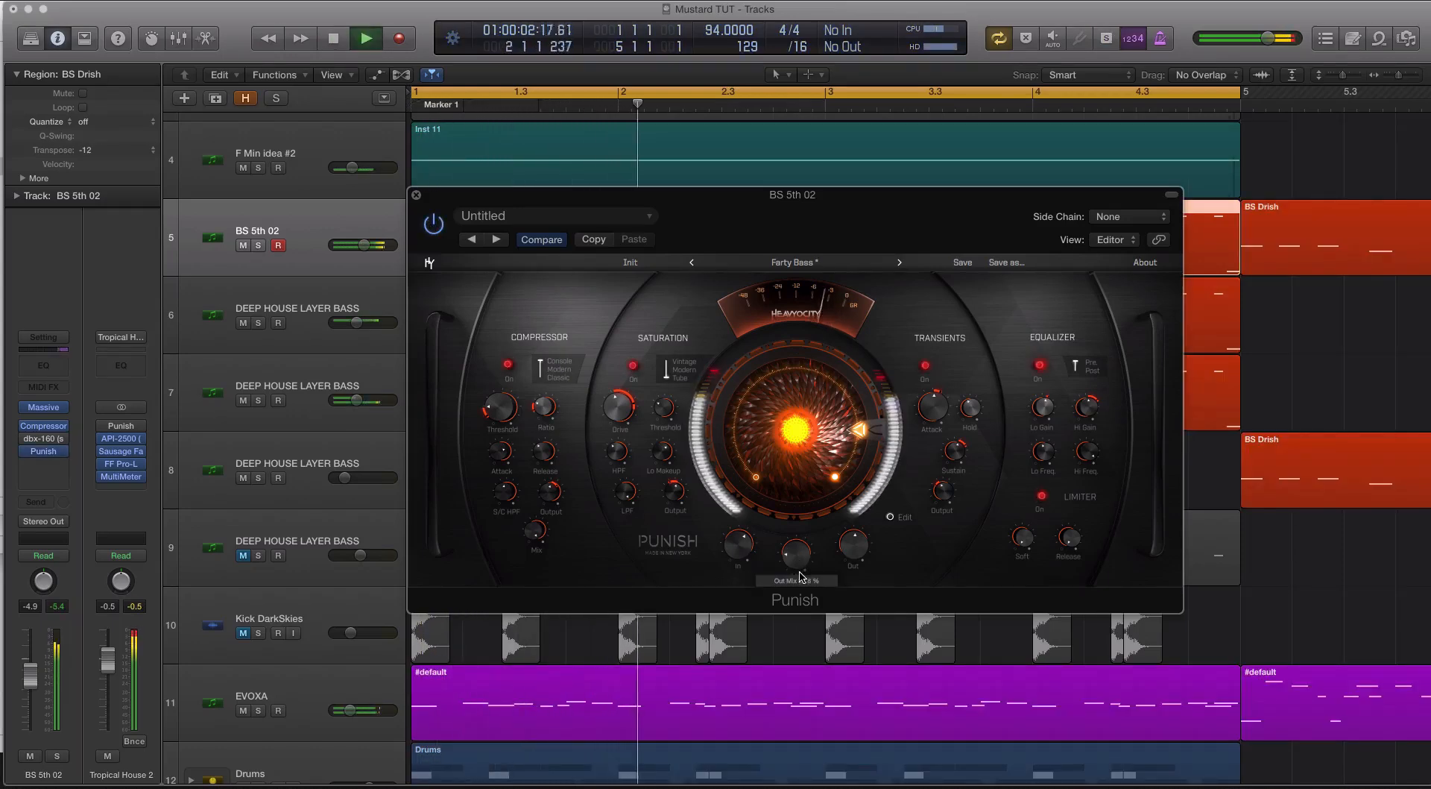
pyautogui.press('space')
# Load the Fat Maker preset, audition its Mix amount on the soloed bass, then unsolo and close the bass's Punish.
pyautogui.click(899, 263)
pyautogui.hotkey('ctrl', 's')
pyautogui.press('space')
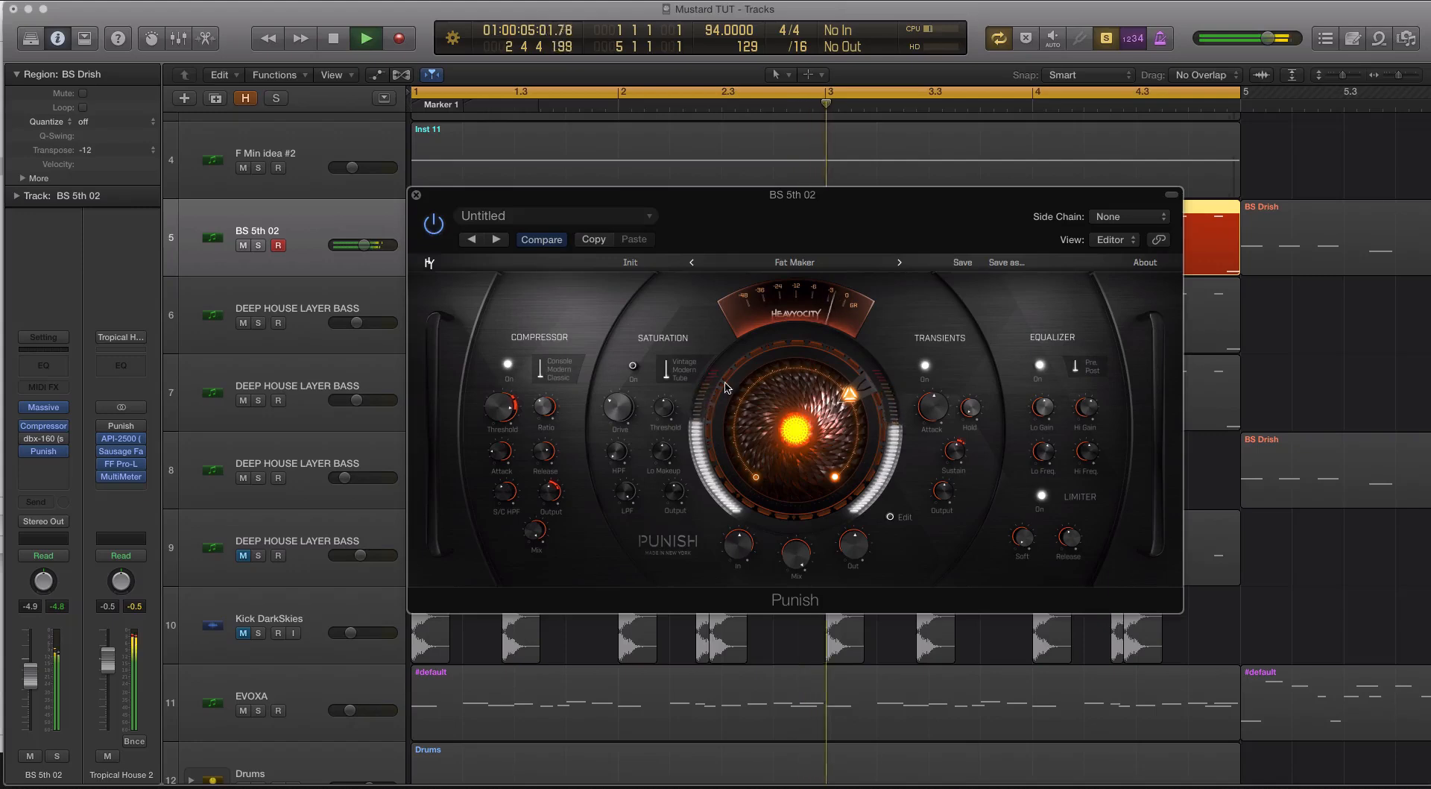
pyautogui.moveTo(800, 552); pyautogui.dragTo(799, 544)
pyautogui.press('space')
pyautogui.hotkey('ctrl', 's')
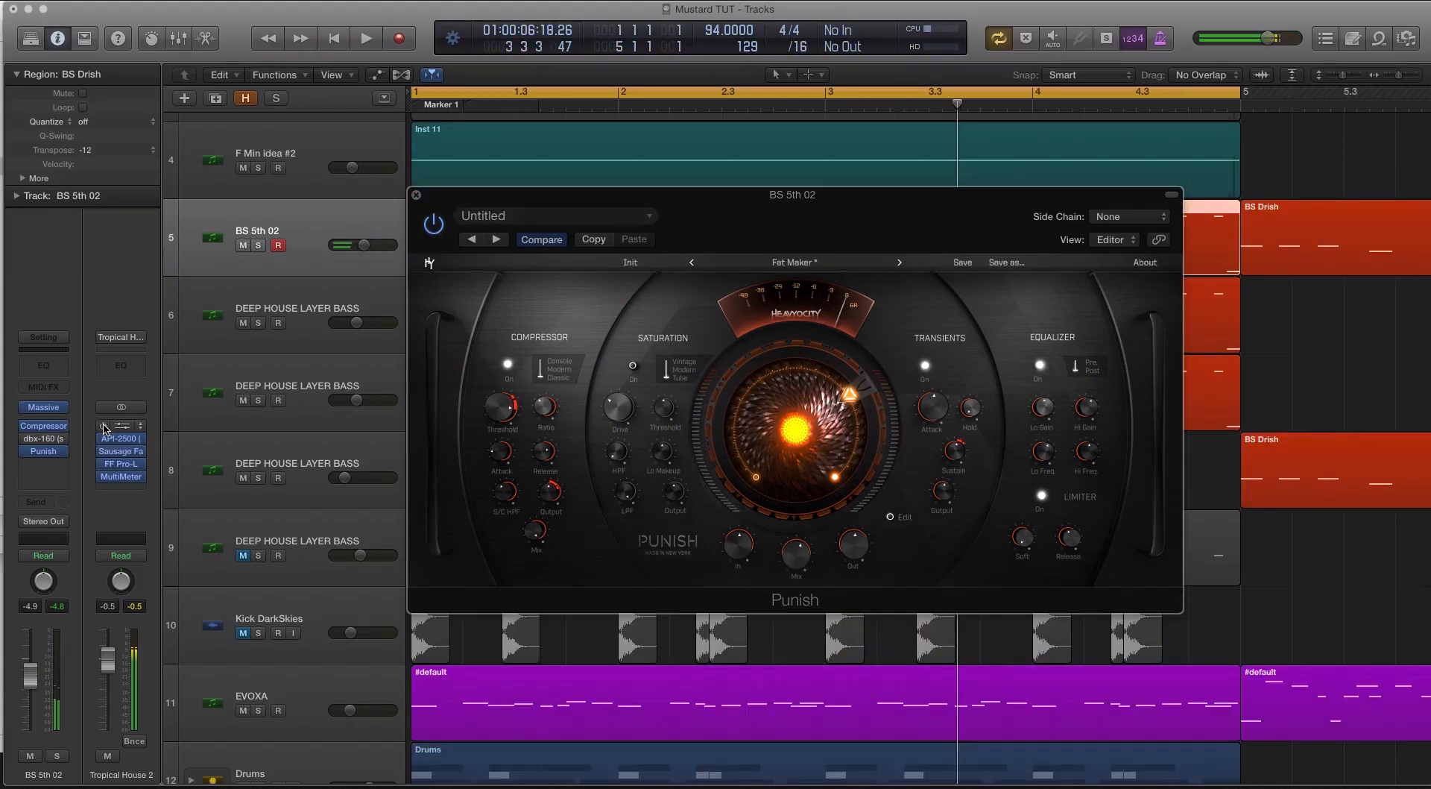
pyautogui.click(416, 196)
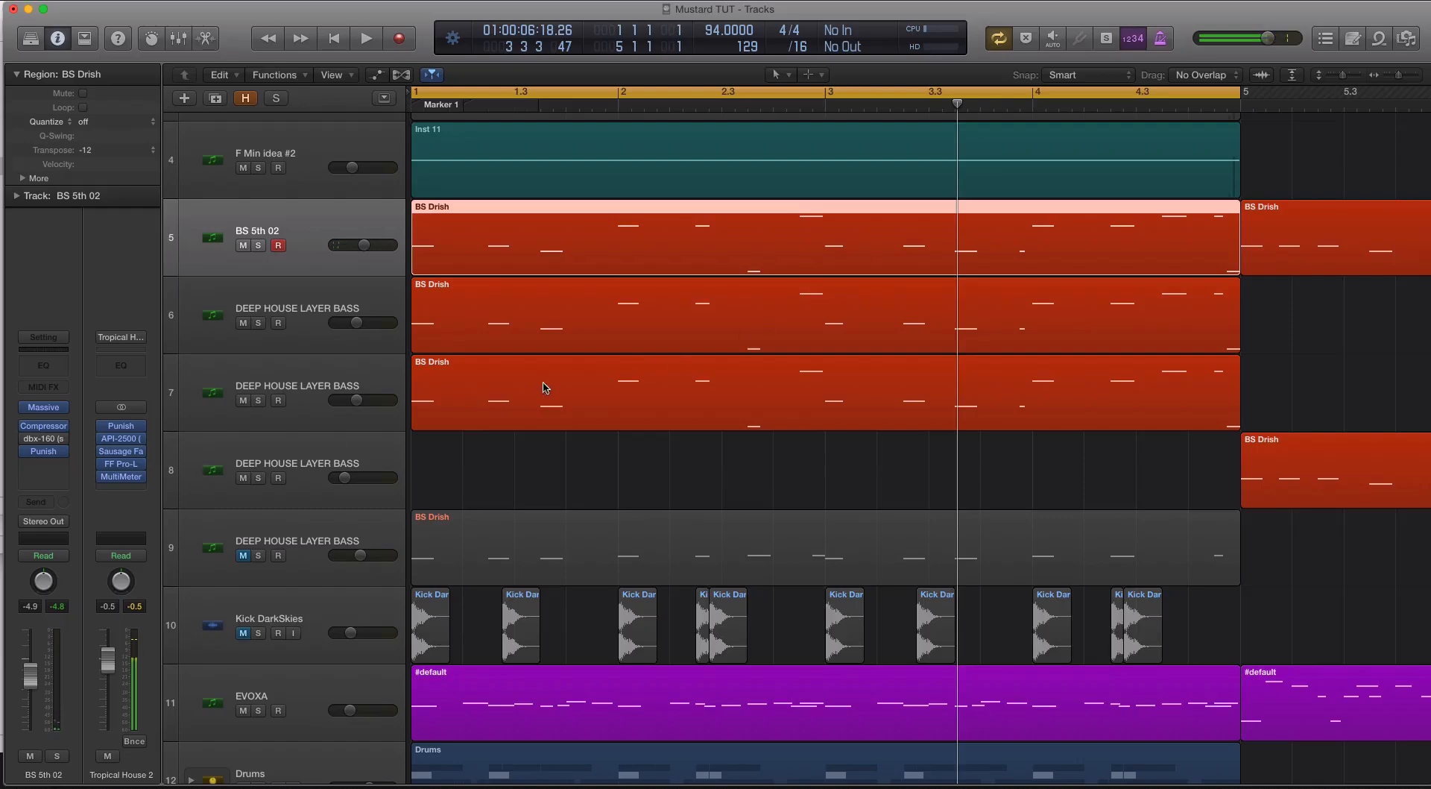
# Review the plug-ins on the Drums, BS 5th 02 and ESWMB Snare 01_5 tracks, expanding the Drums stack.
pyautogui.scroll(-5, 585, 384)
pyautogui.click(334, 492)
pyautogui.scroll(6, 335, 522)
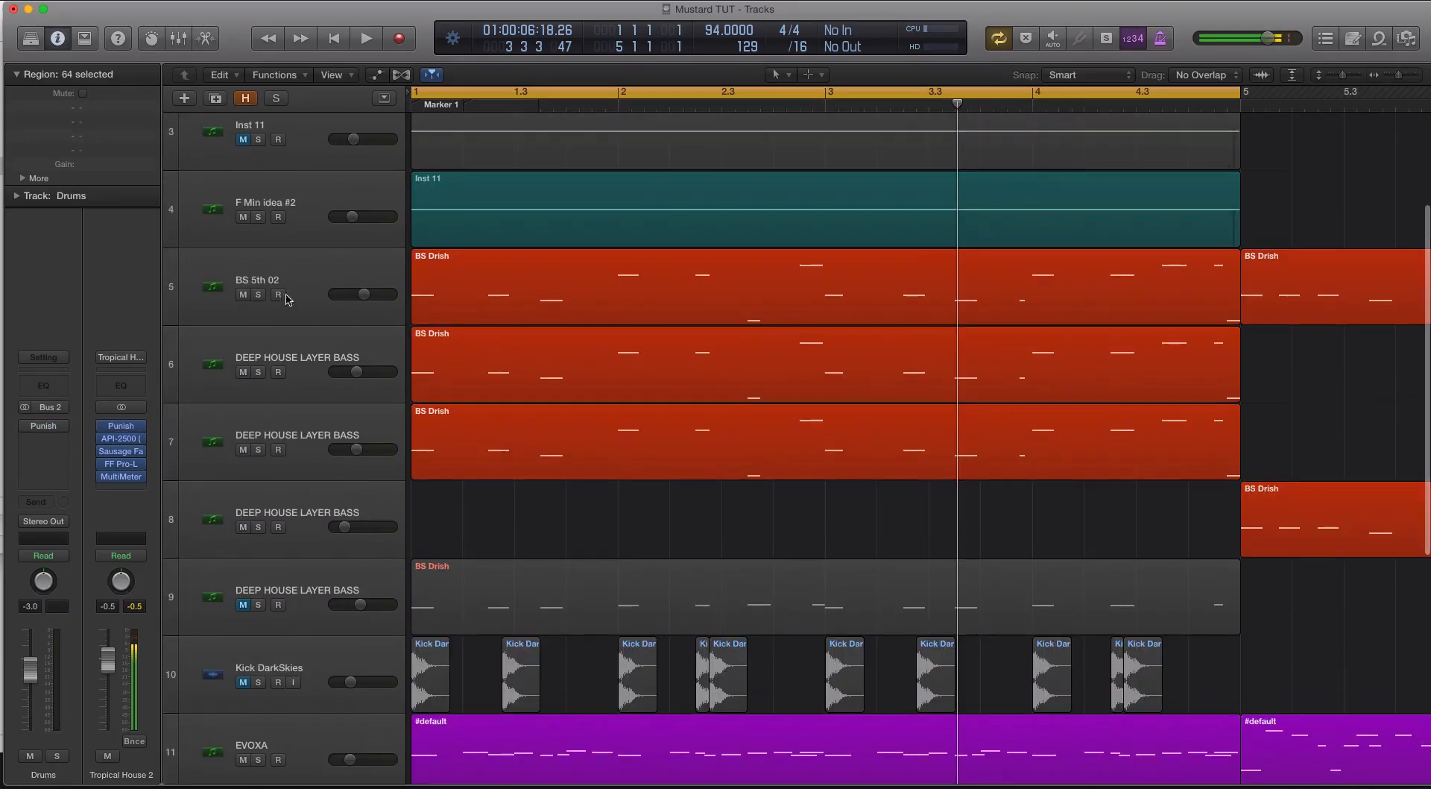
pyautogui.click(288, 299)
pyautogui.scroll(-8, 401, 505)
pyautogui.click(195, 406)
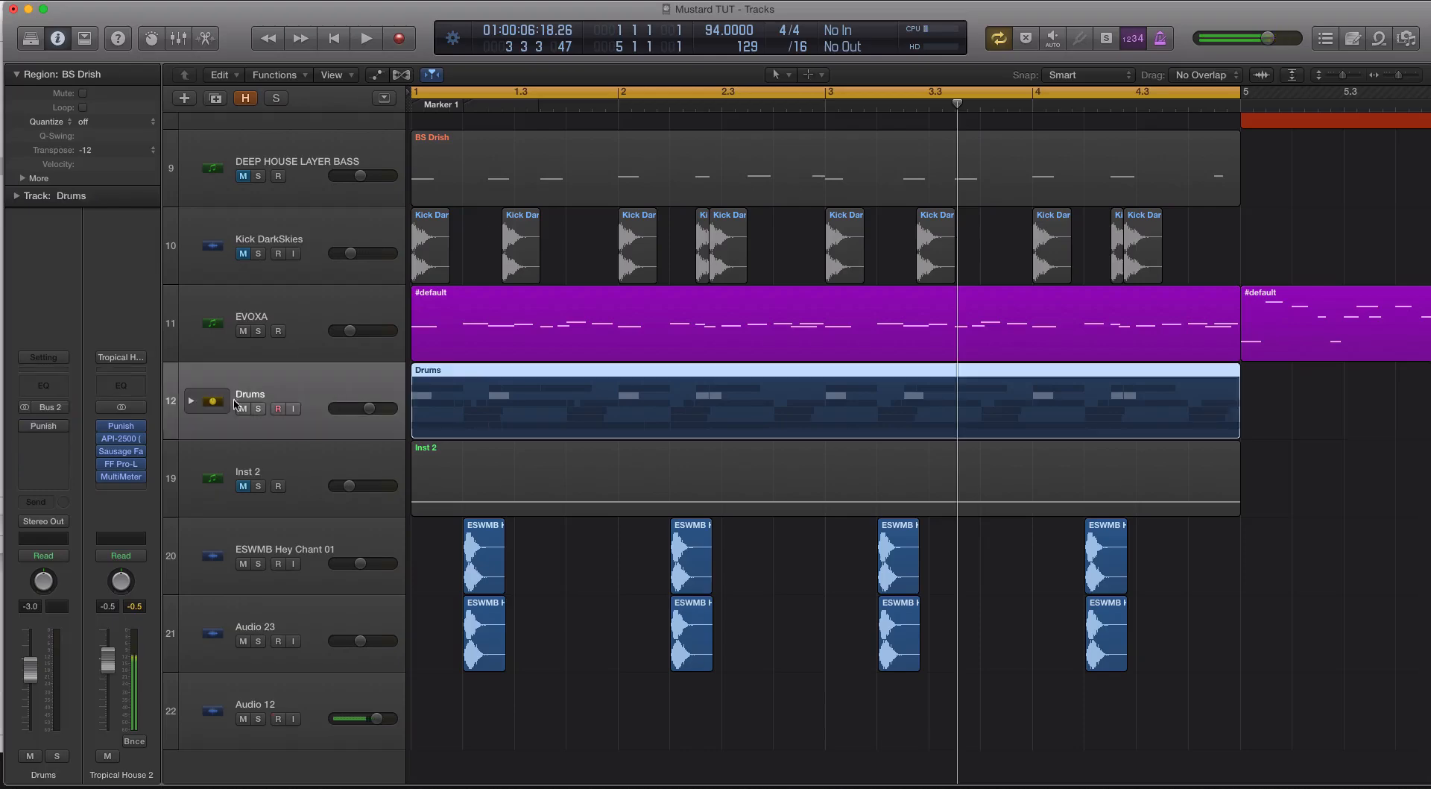
pyautogui.click(191, 401)
pyautogui.scroll(-3, 345, 614)
pyautogui.click(326, 595)
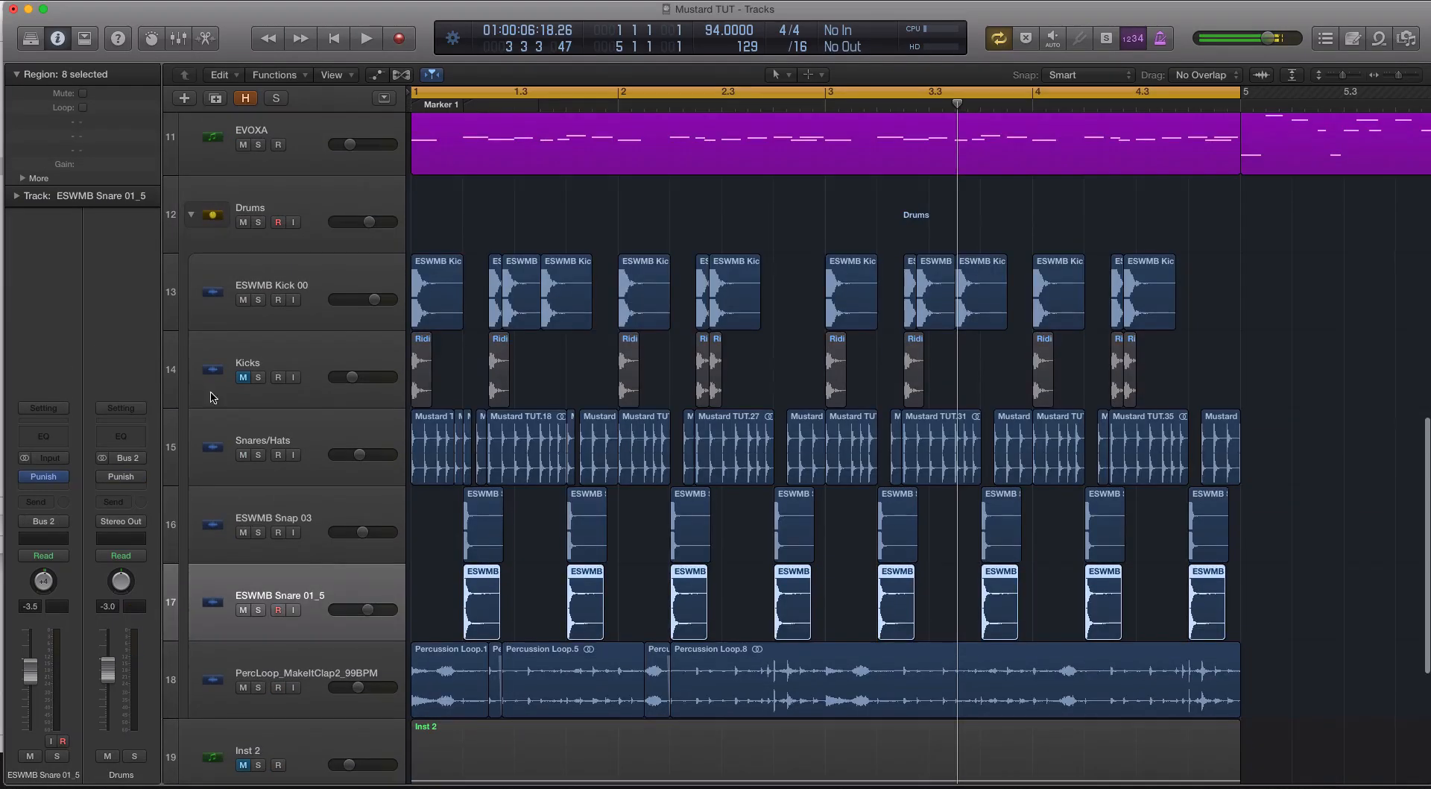
# Collapse the Drums track stack and play the full mix from the beginning.
pyautogui.scroll(10, 216, 395)
pyautogui.scroll(3, 206, 375)
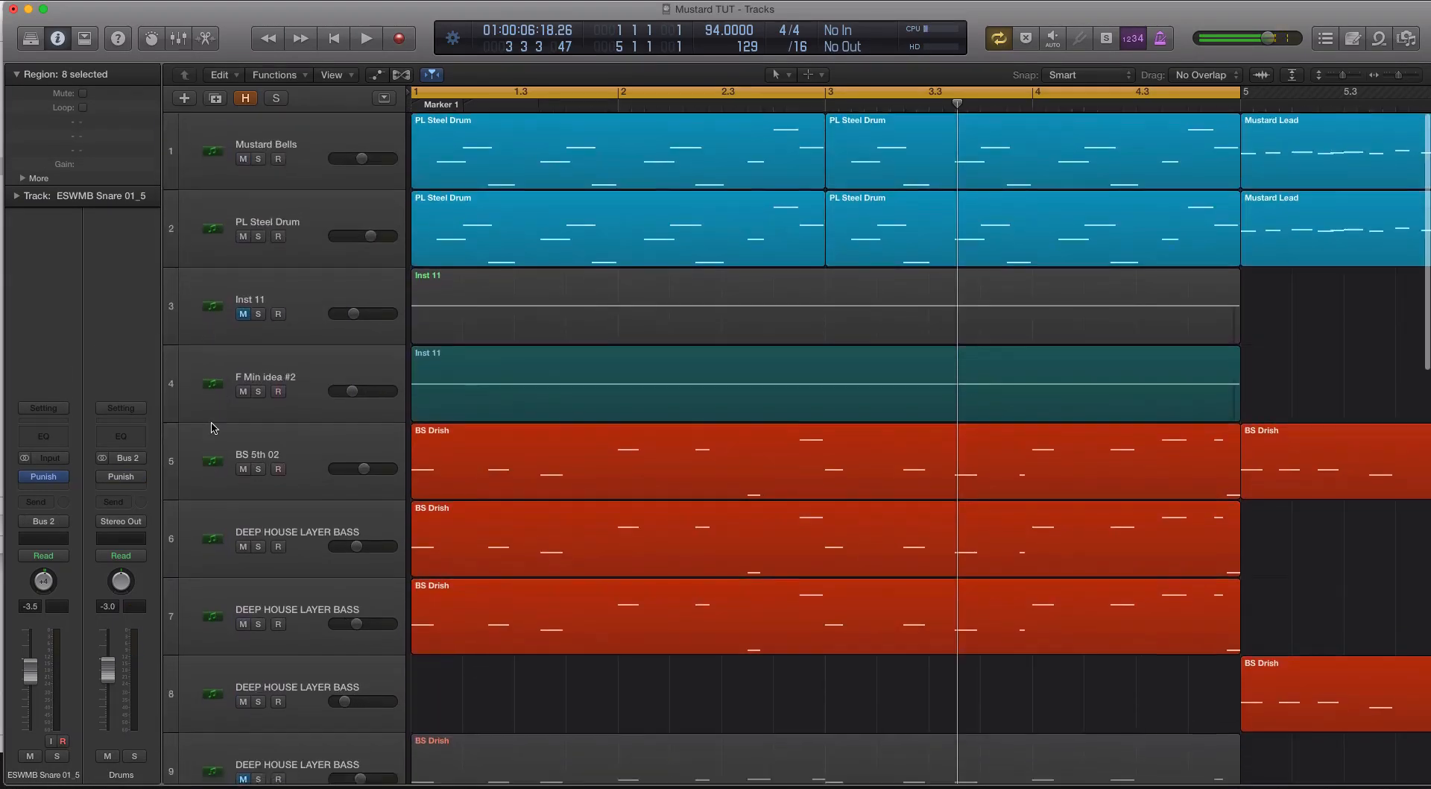
pyautogui.scroll(-4, 226, 551)
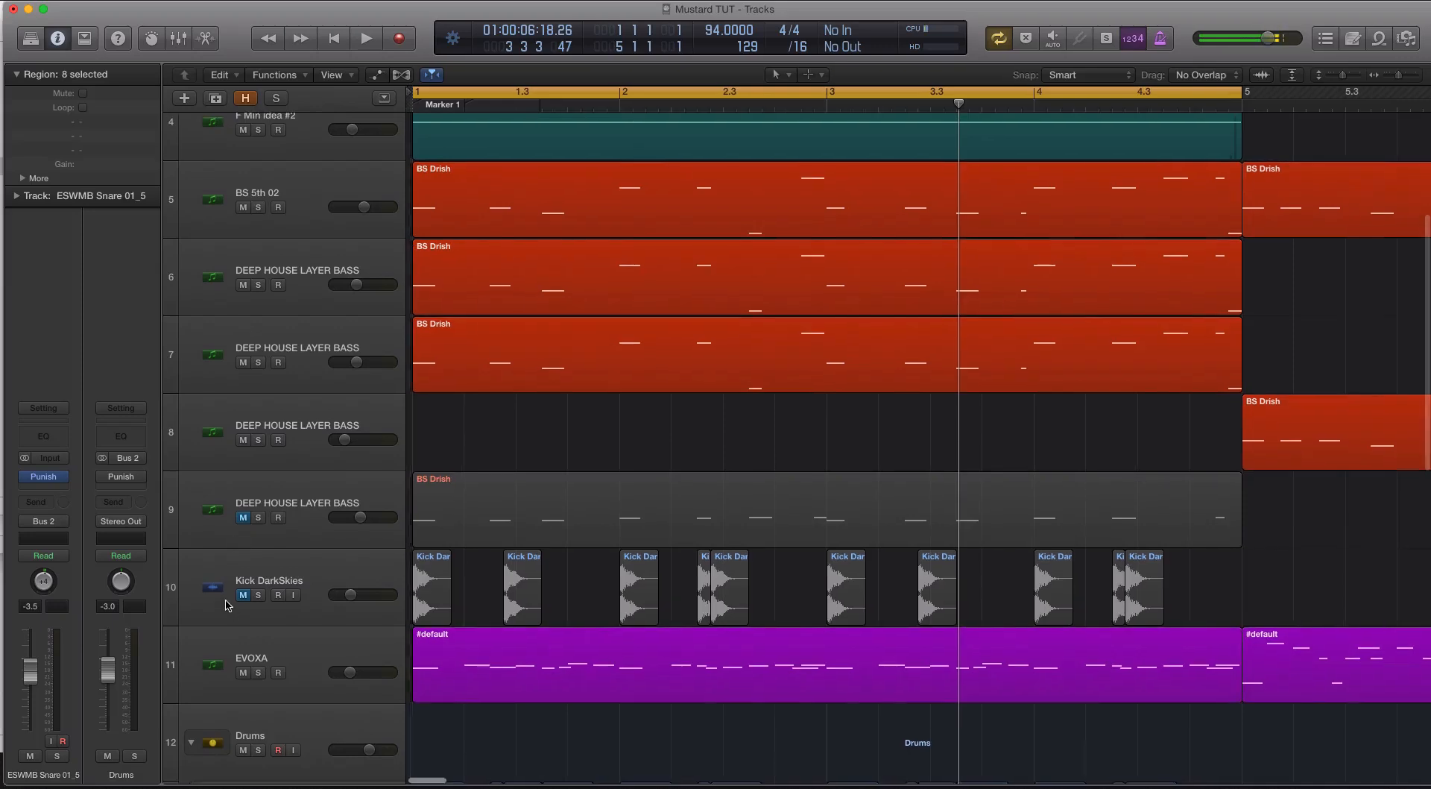
pyautogui.scroll(-3, 220, 596)
pyautogui.click(193, 626)
pyautogui.press('Return')
pyautogui.press('space')
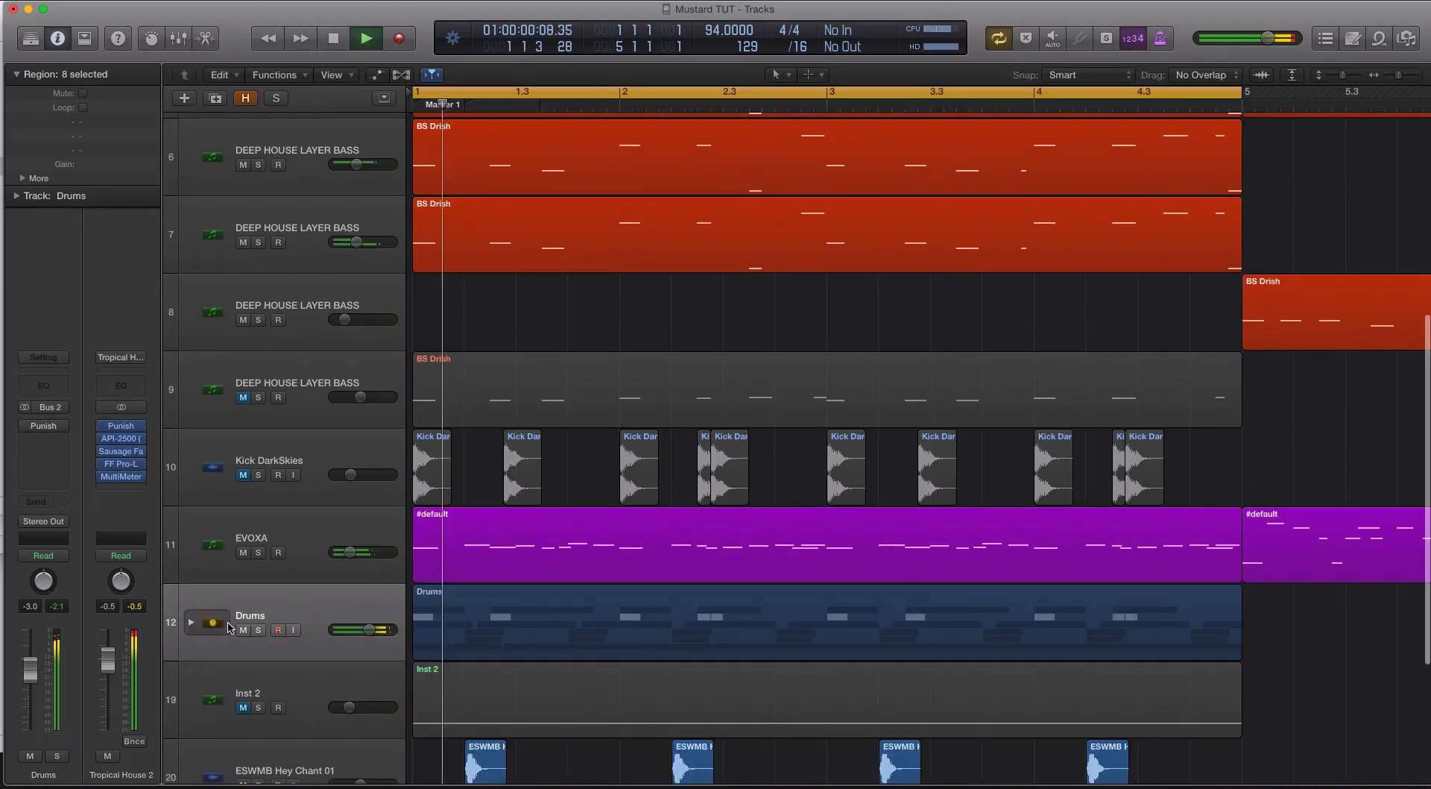
pyautogui.scroll(1, 227, 626)
pyautogui.scroll(3, 229, 627)
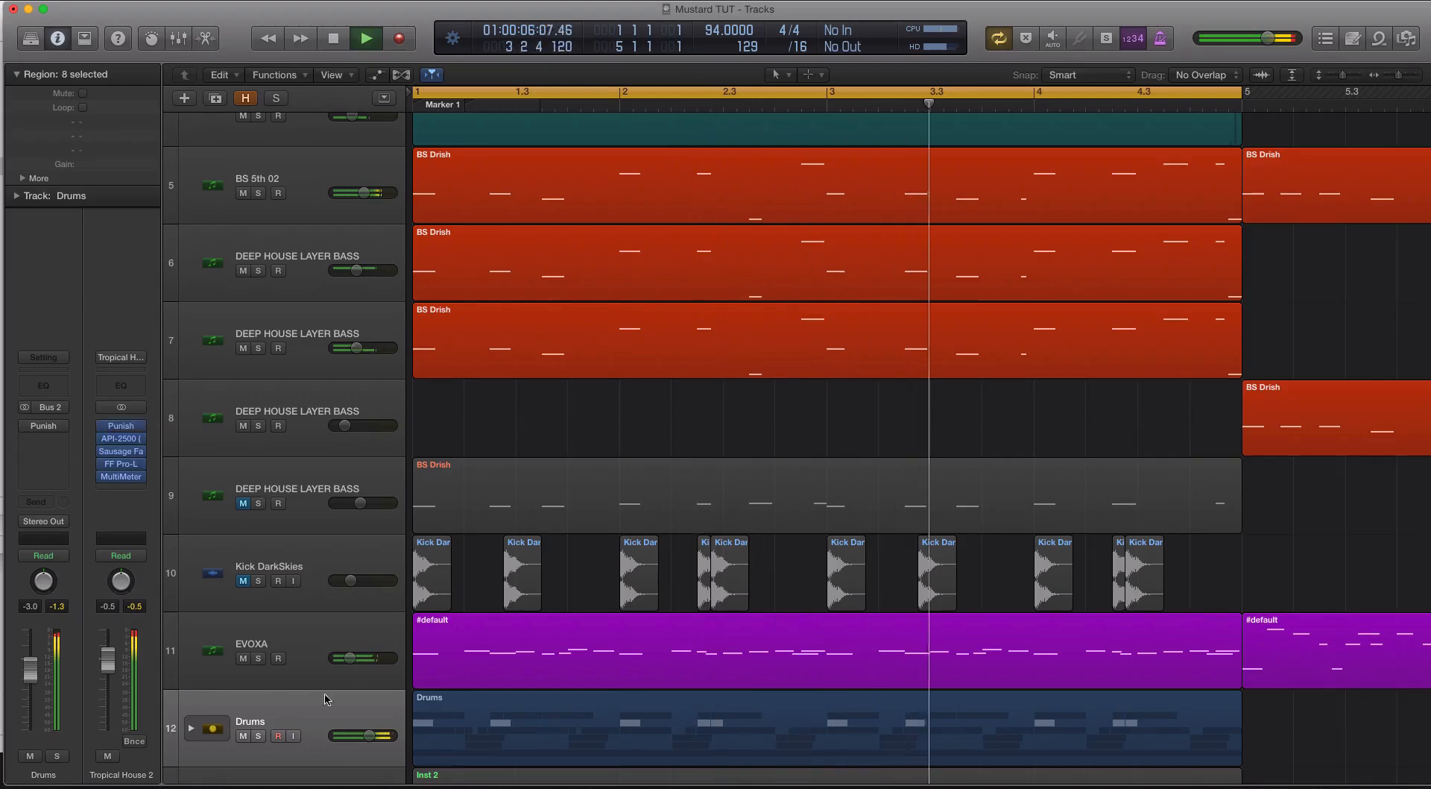
# Expand the Drums stack during playback, select the ESWMB Snare 01_5 track, and nudge its volume.
pyautogui.click(191, 728)
pyautogui.scroll(-10, 226, 716)
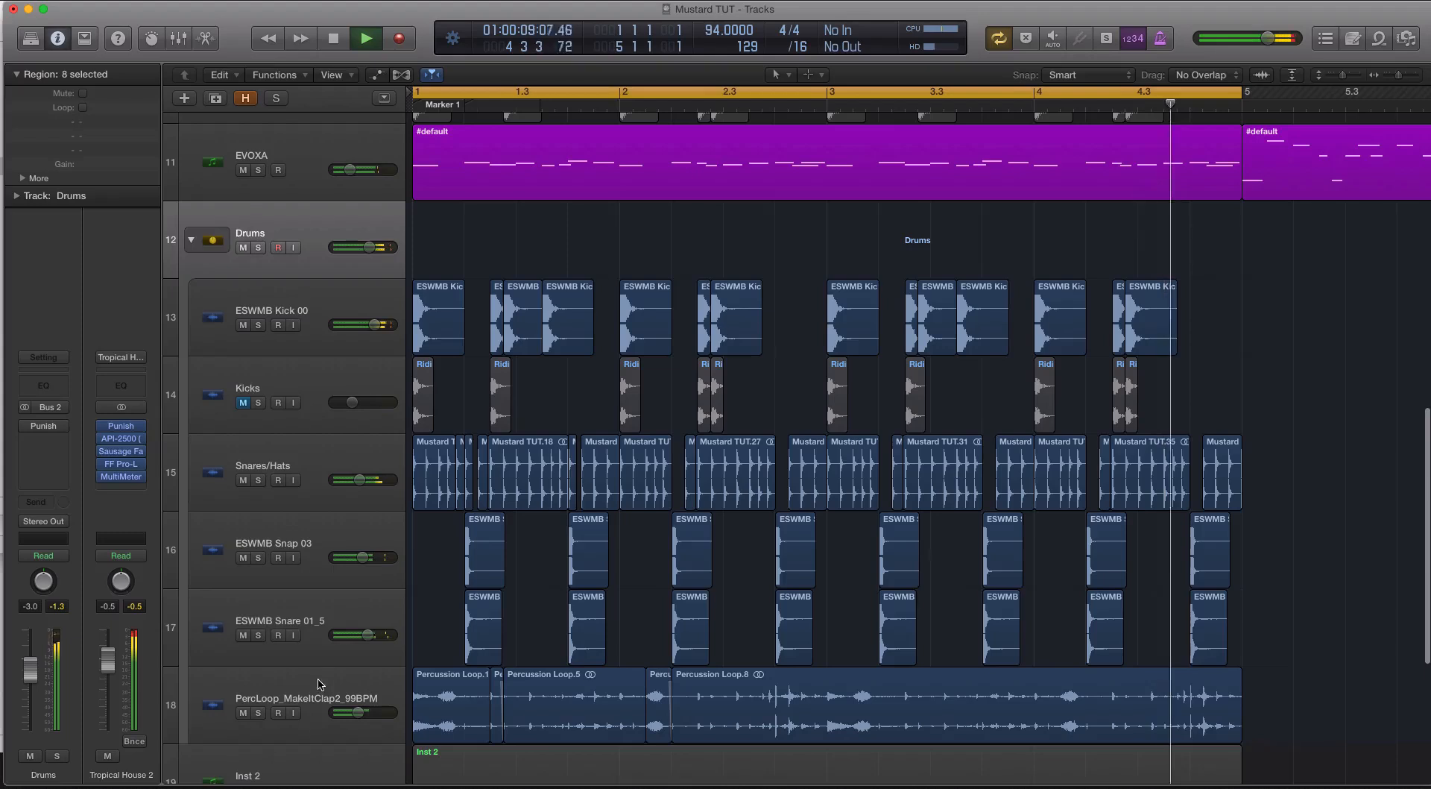
pyautogui.click(339, 656)
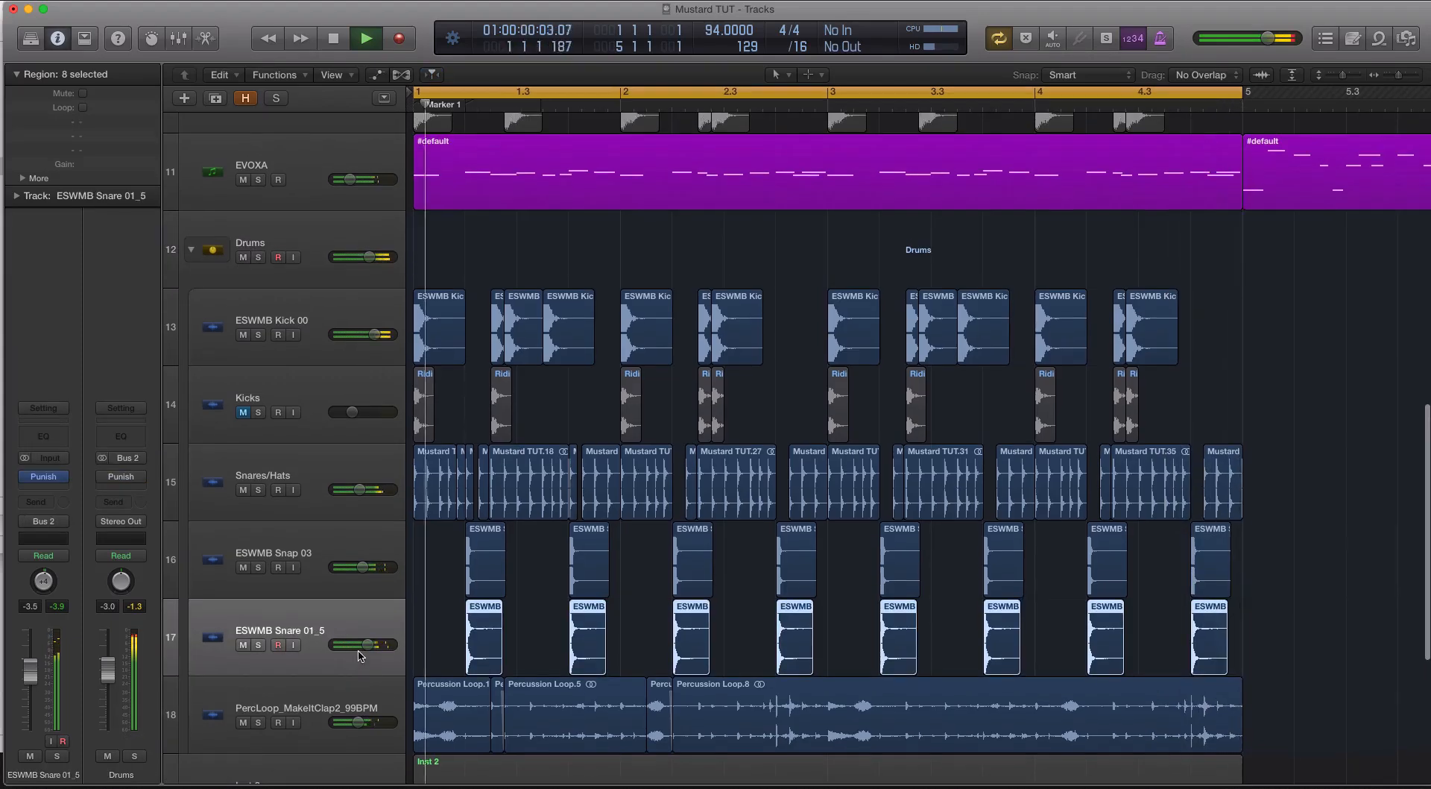
pyautogui.scroll(-1, 364, 650)
pyautogui.moveTo(365, 640); pyautogui.dragTo(361, 648)
# Select the BS 5th 02 bass track, listen to it soloed, and return it to the full mix.
pyautogui.scroll(2, 357, 648)
pyautogui.scroll(15, 358, 656)
pyautogui.click(325, 479)
pyautogui.press('s')
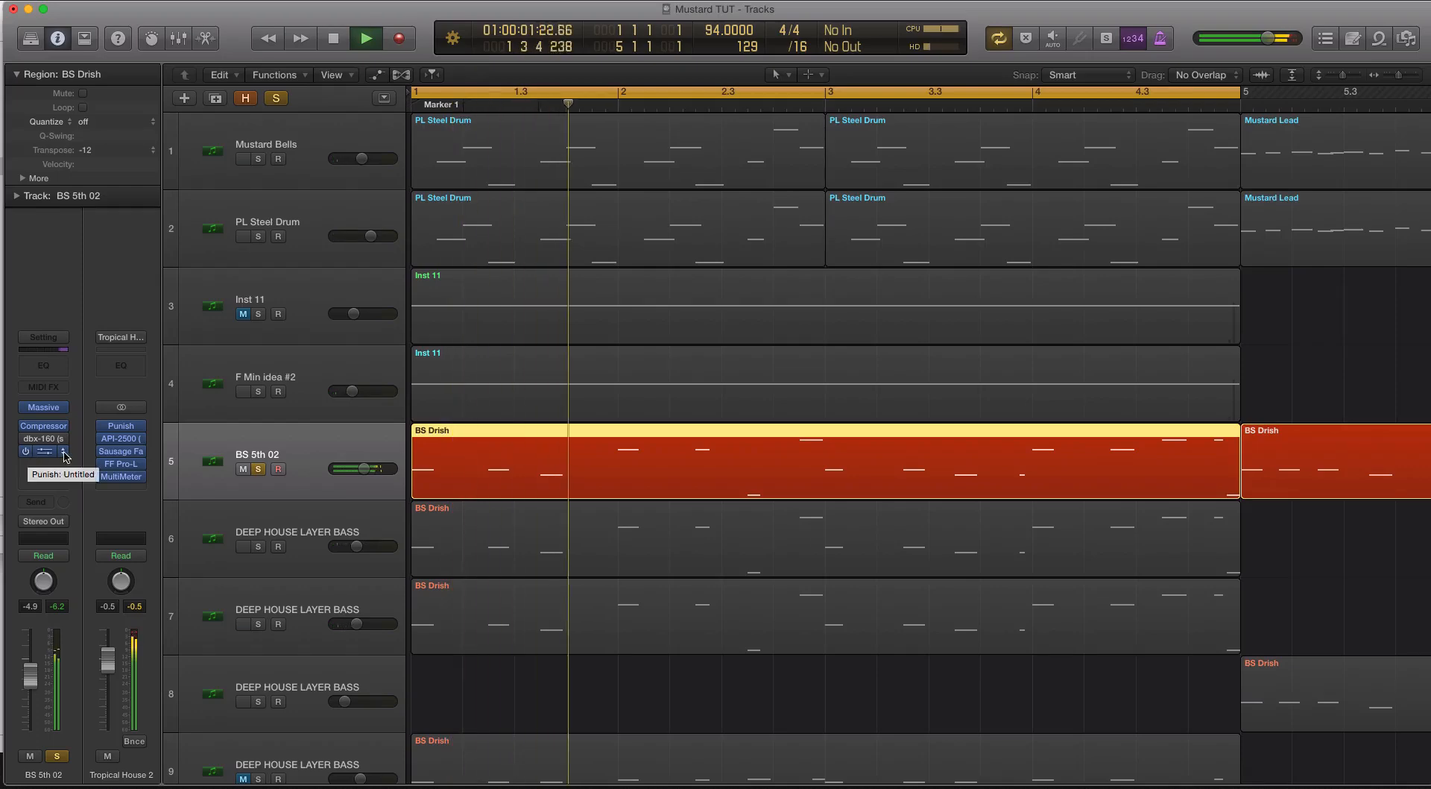
pyautogui.click(259, 469)
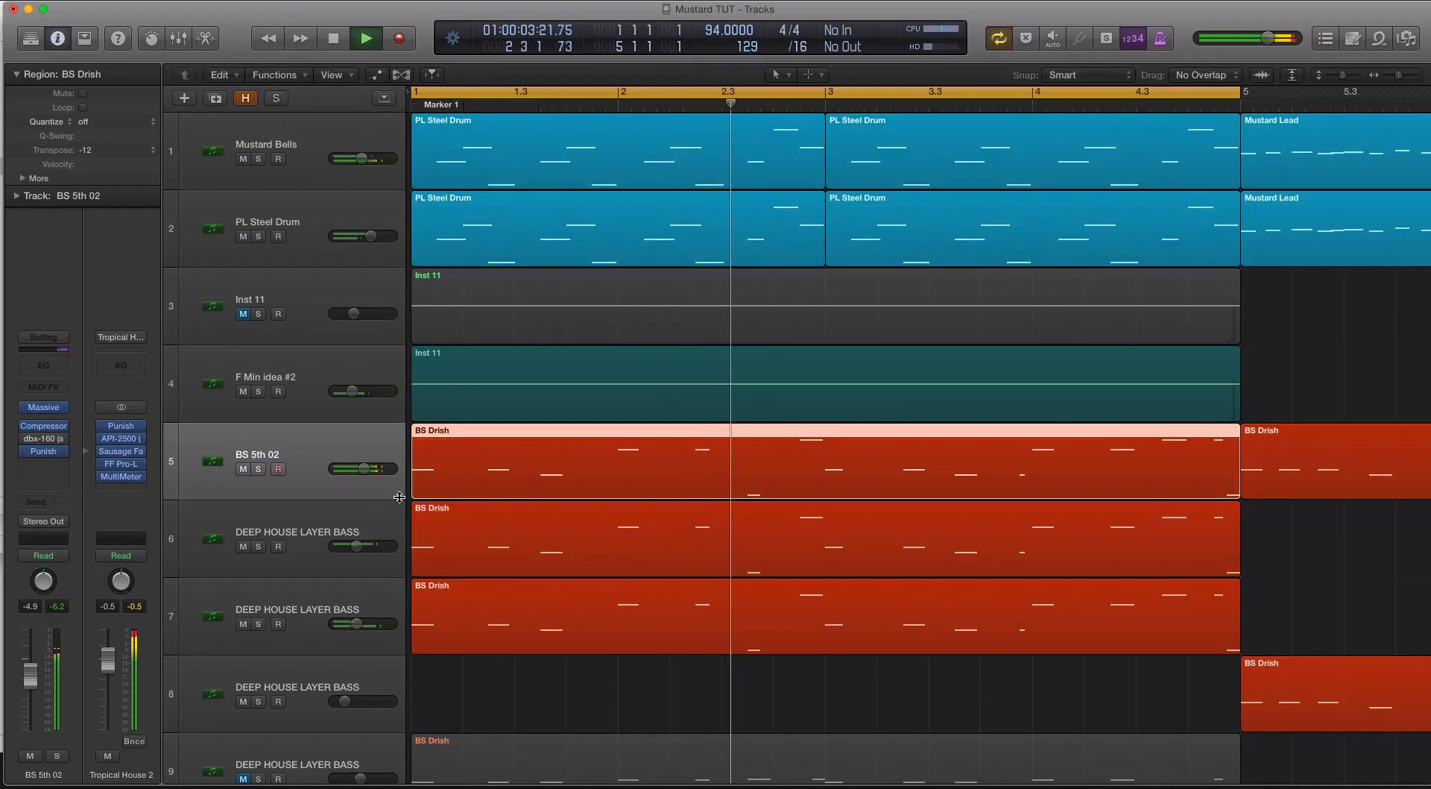
# Stop playback, select the EVOXA track, and solo its #default region.
pyautogui.press('super+Up')
pyautogui.scroll(-3, 397, 501)
pyautogui.press('space')
pyautogui.scroll(-2, 397, 502)
pyautogui.click(233, 433)
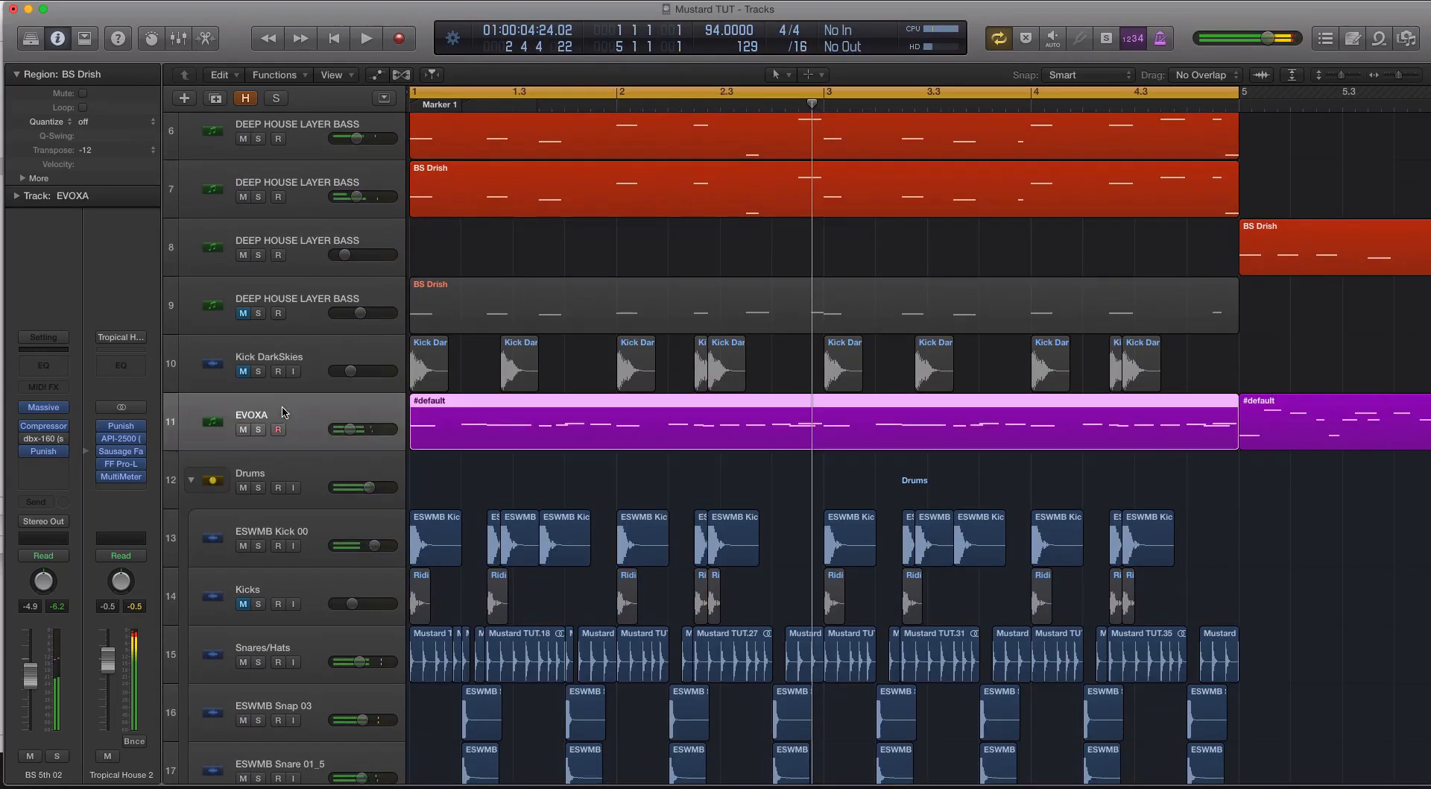
pyautogui.hotkey('ctrl', 's')
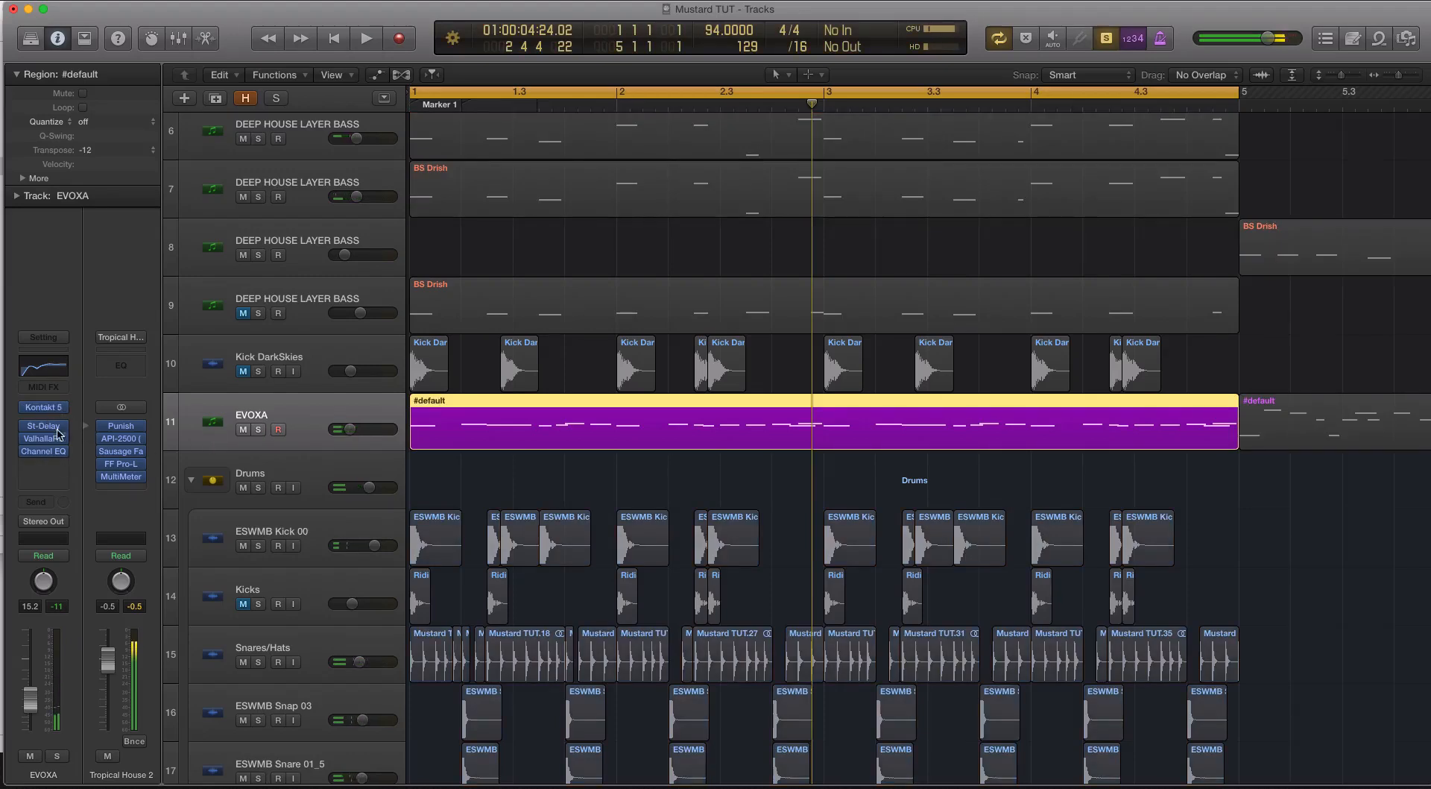
pyautogui.press('super+Down')
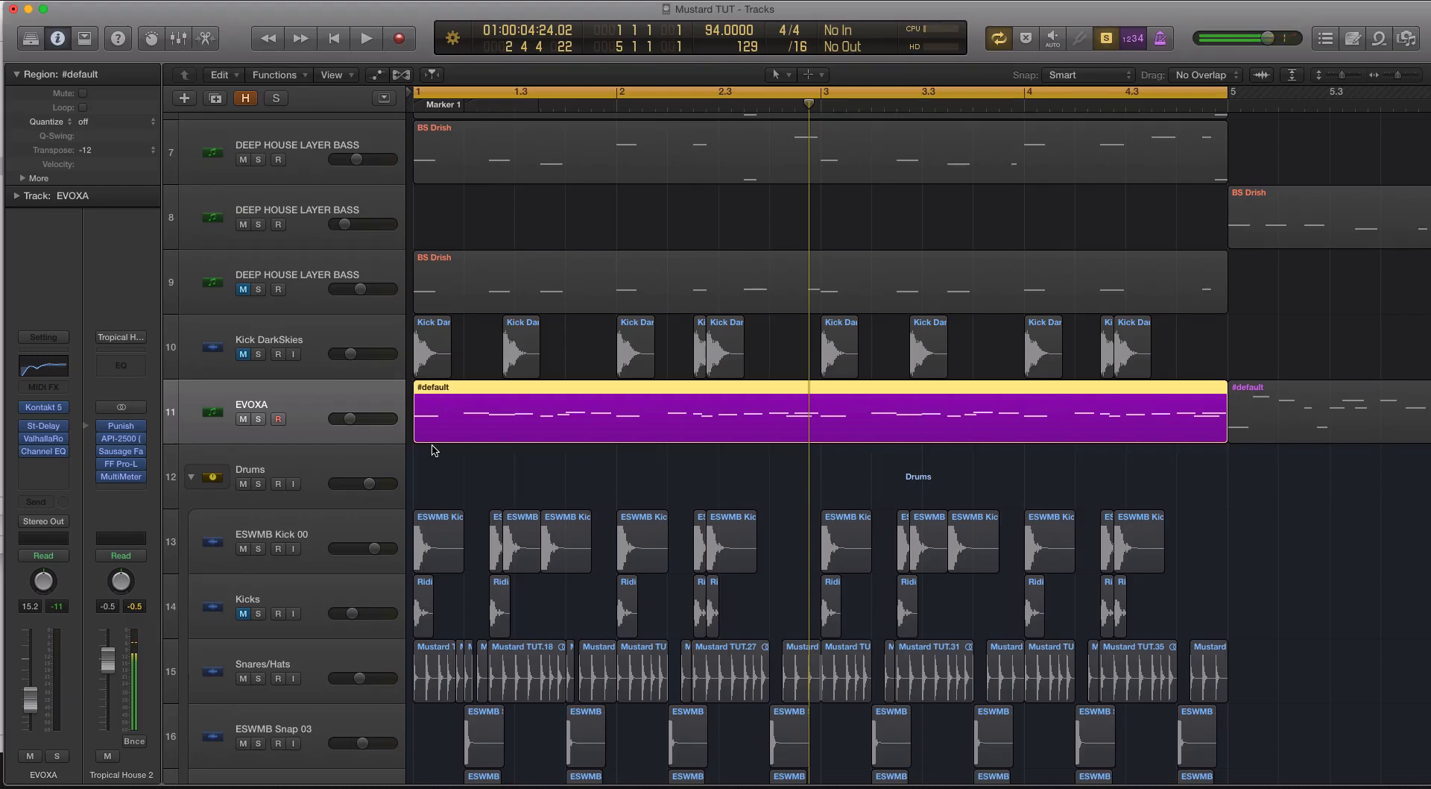
# Insert the Heavyocity Punish plug-in after the Channel EQ on the EVOXA track and move its window clear of the track list.
pyautogui.click(56, 465)
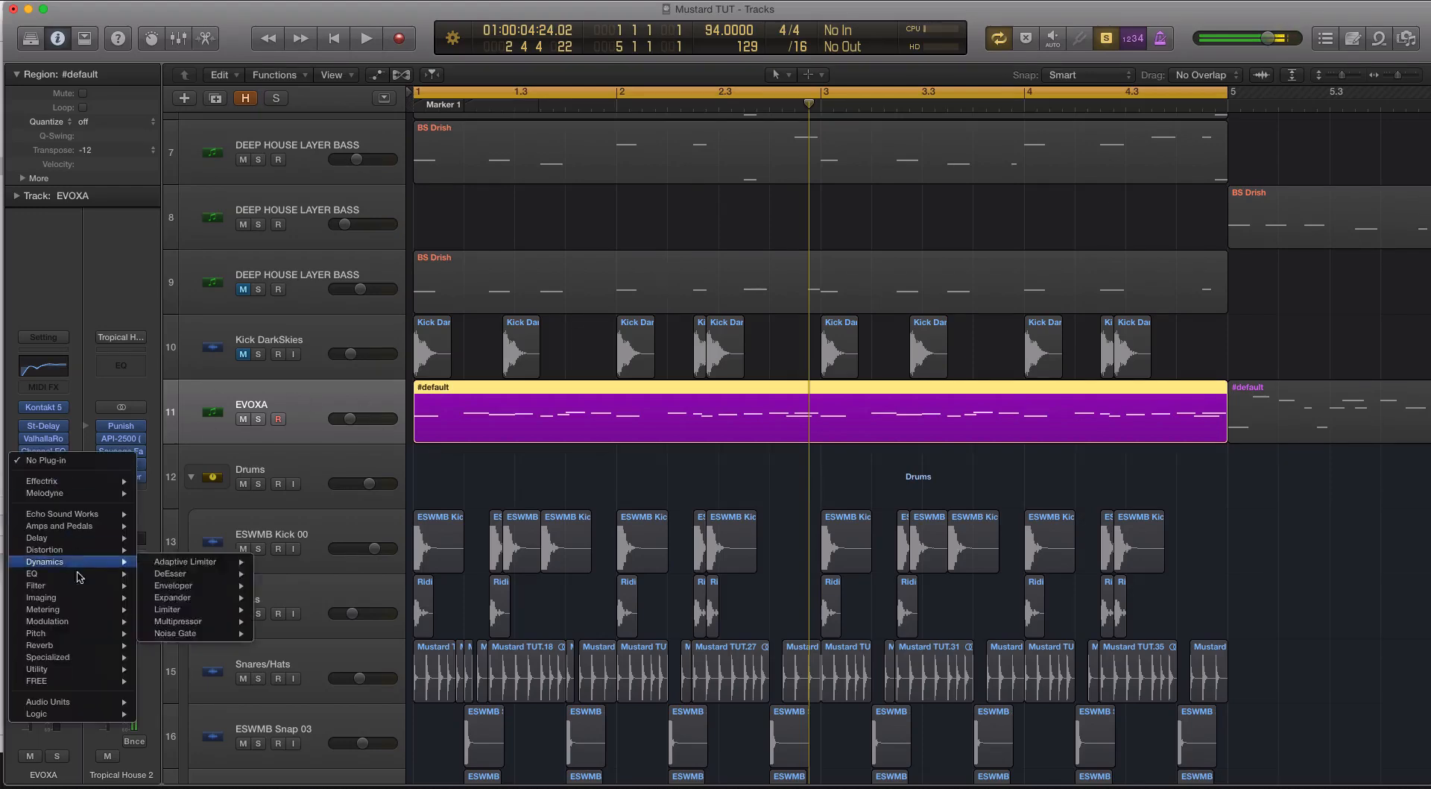
pyautogui.moveTo(93, 701)
pyautogui.moveTo(201, 440)
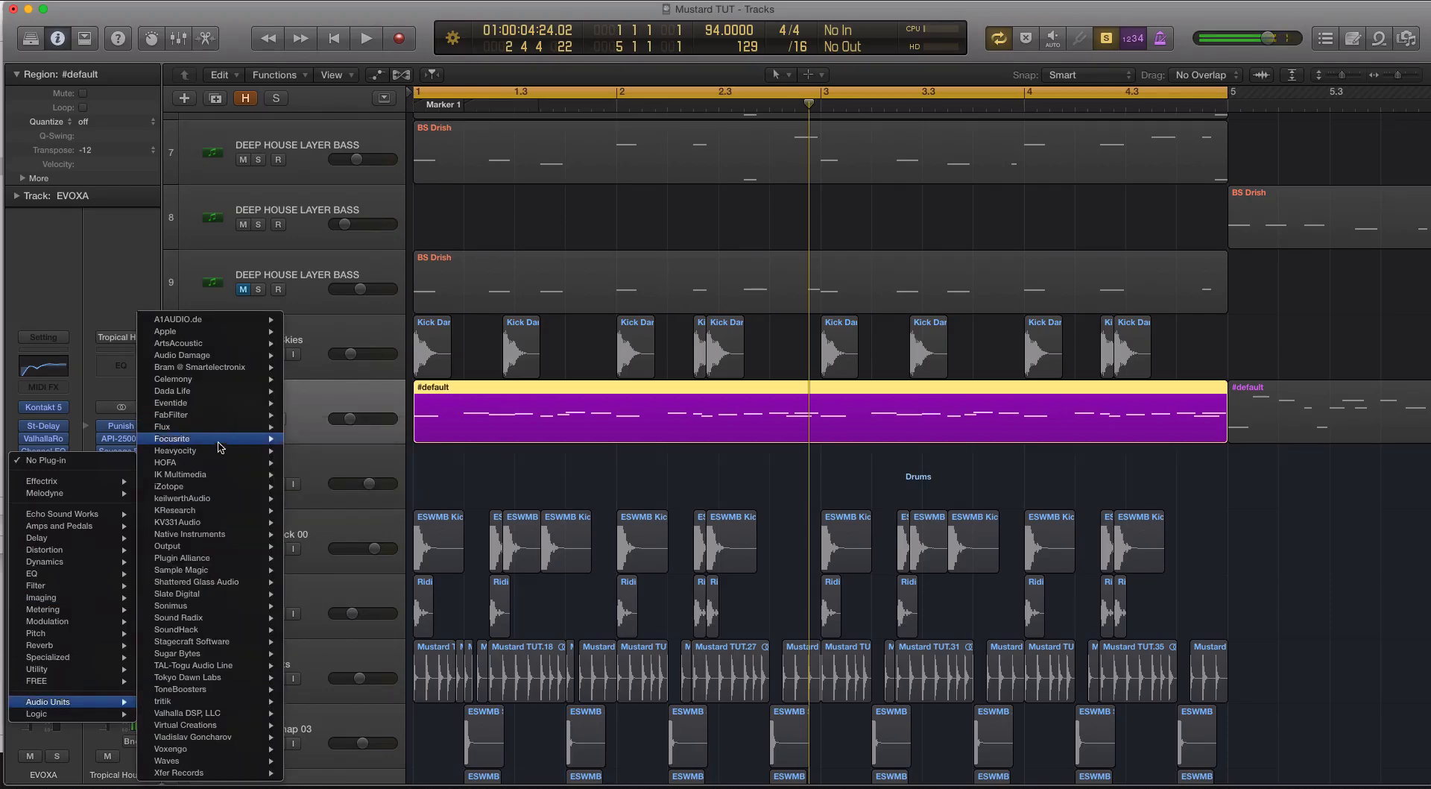
pyautogui.click(578, 158)
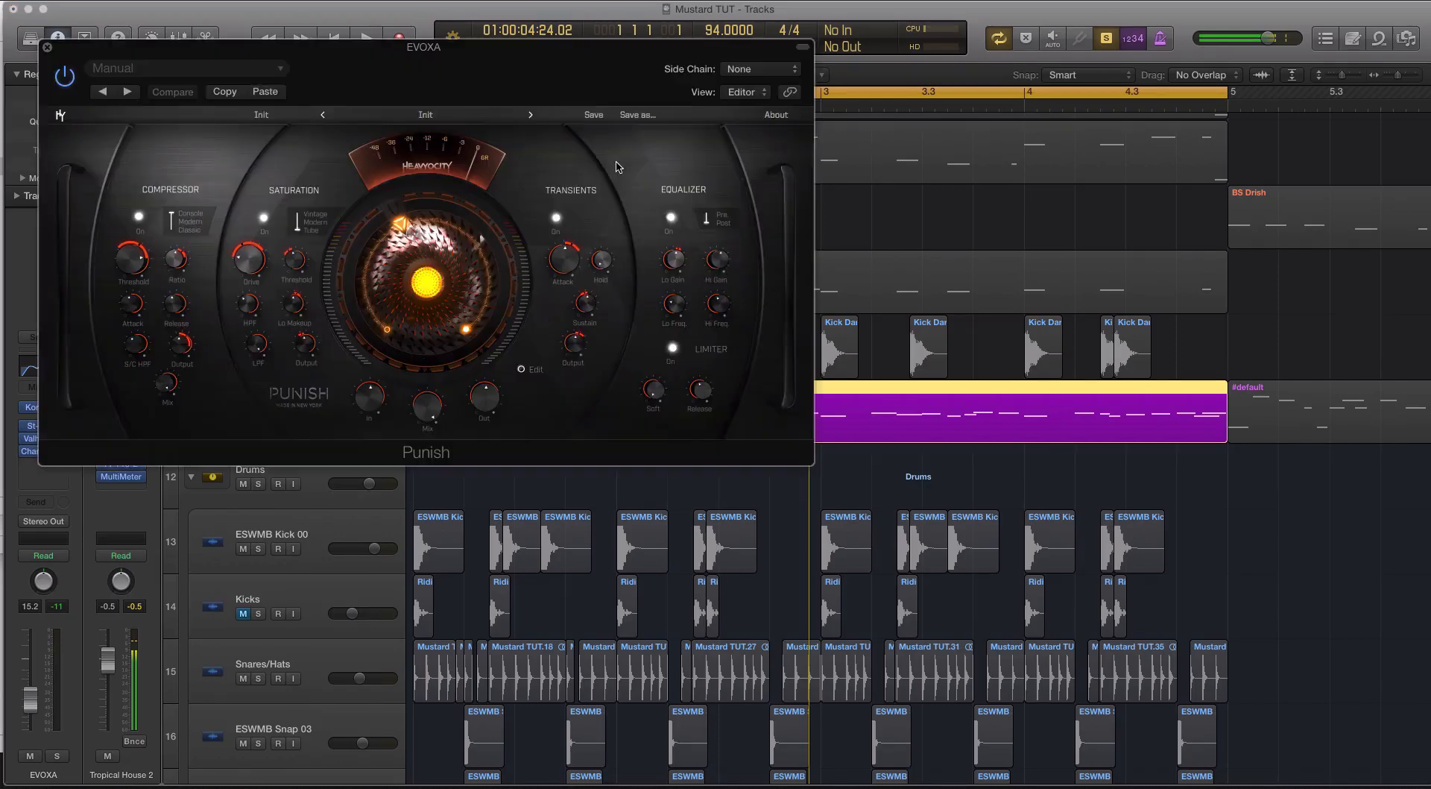
pyautogui.moveTo(378, 58); pyautogui.dragTo(767, 199)
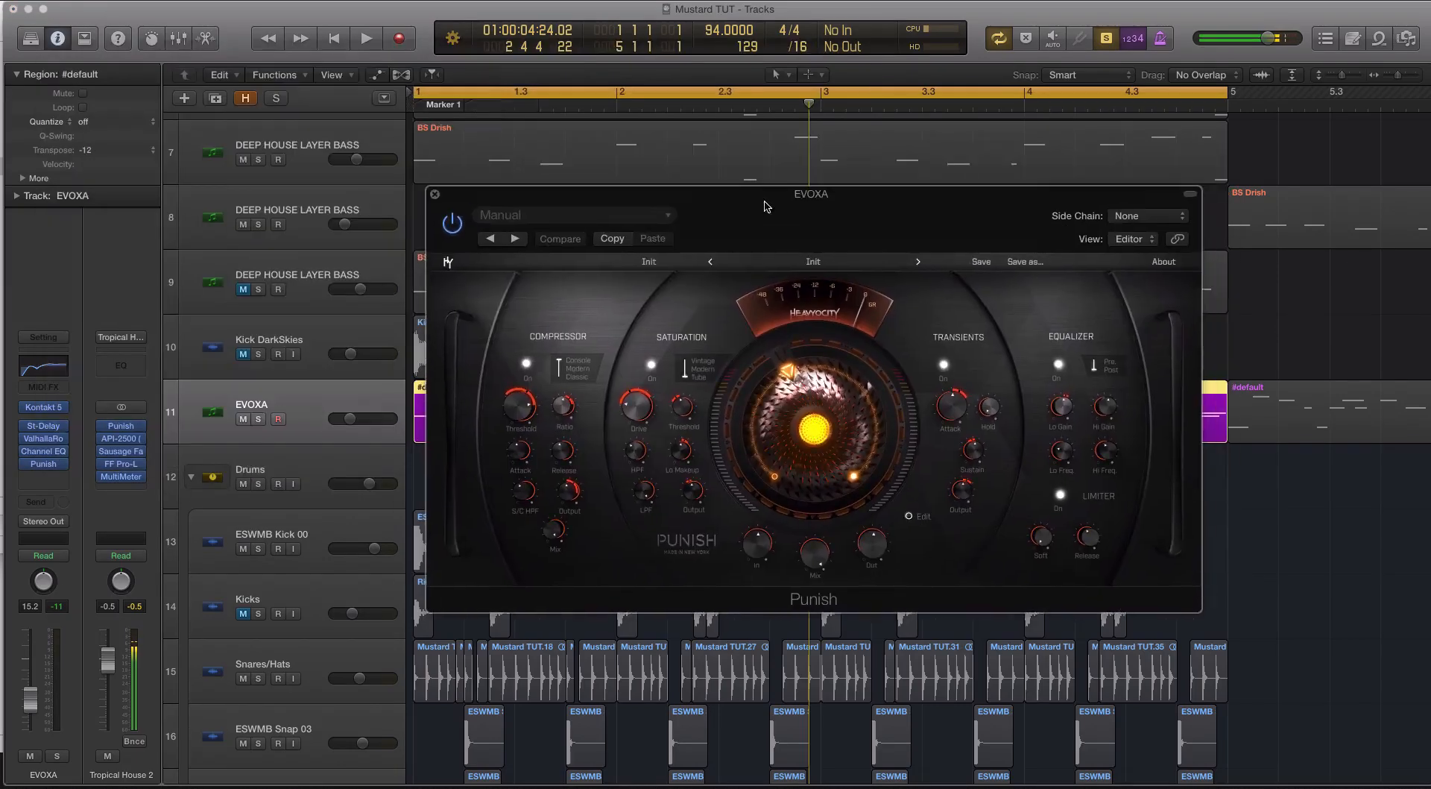
# Load the Broken Megaphone vocal preset in EVOXA's Punish and audition it on the soloed region.
pyautogui.click(802, 263)
pyautogui.moveTo(820, 435)
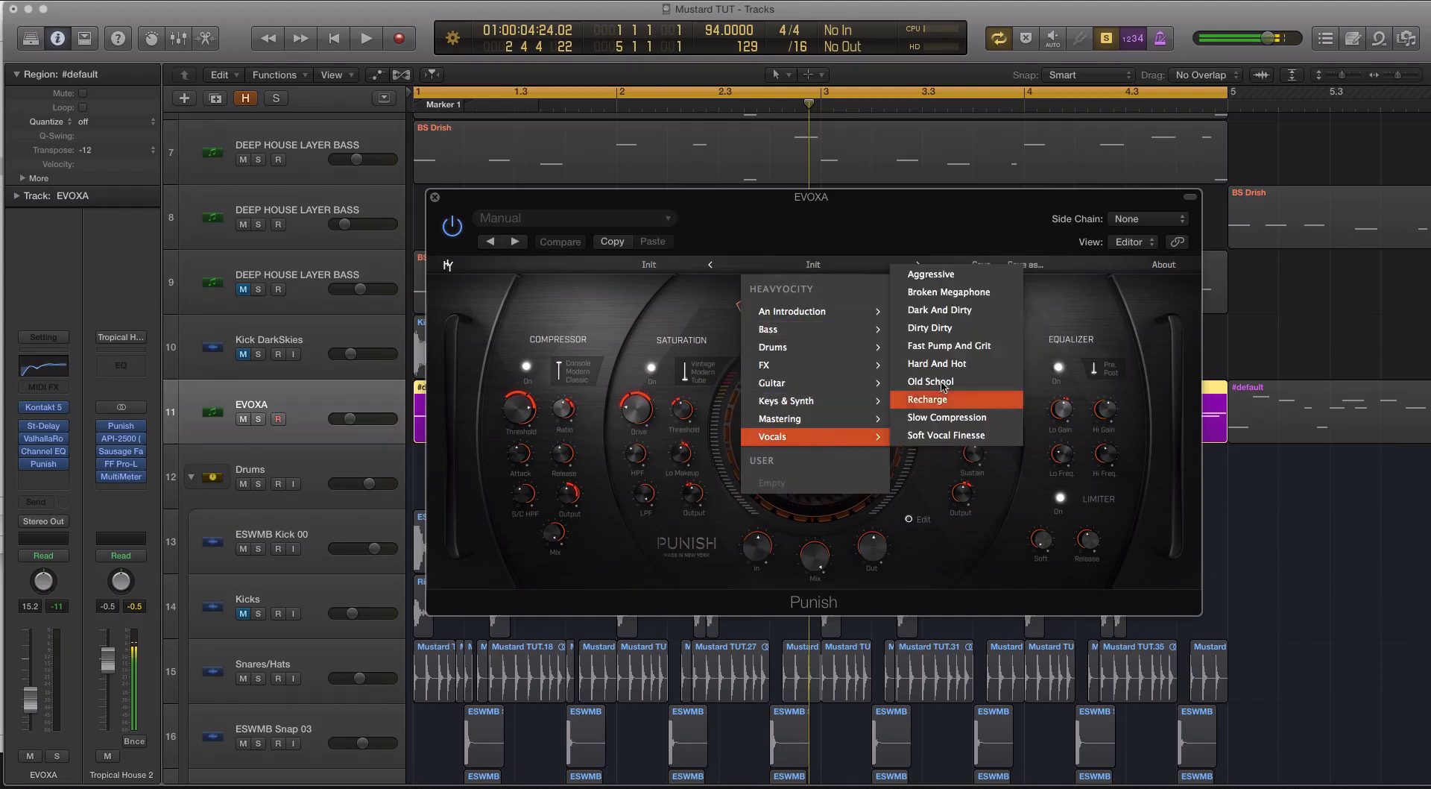
pyautogui.click(933, 291)
pyautogui.press('space')
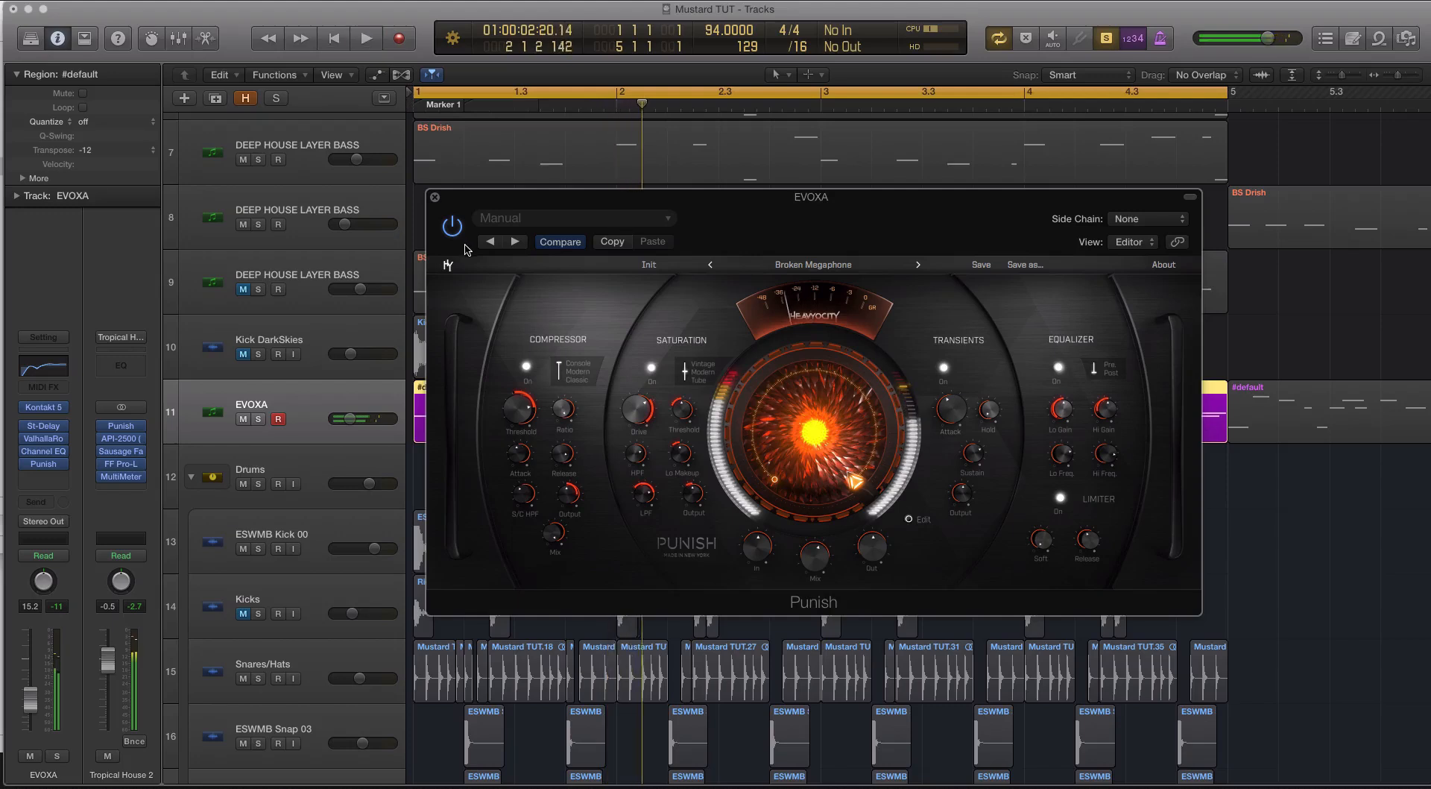
# Unsolo the EVOXA region and set the track's volume to -7.4 dB while playing the full mix.
pyautogui.press('s')
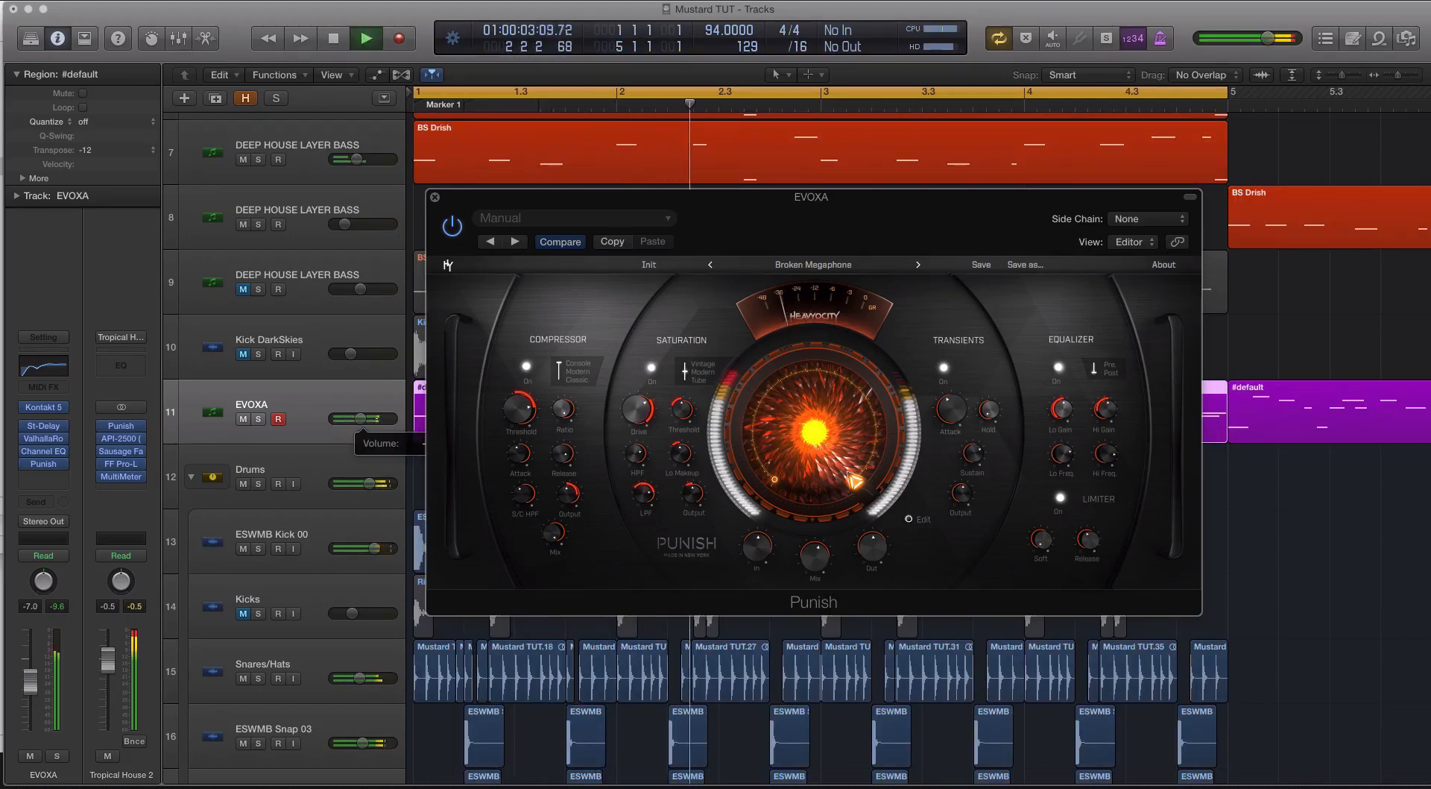
pyautogui.click(361, 418)
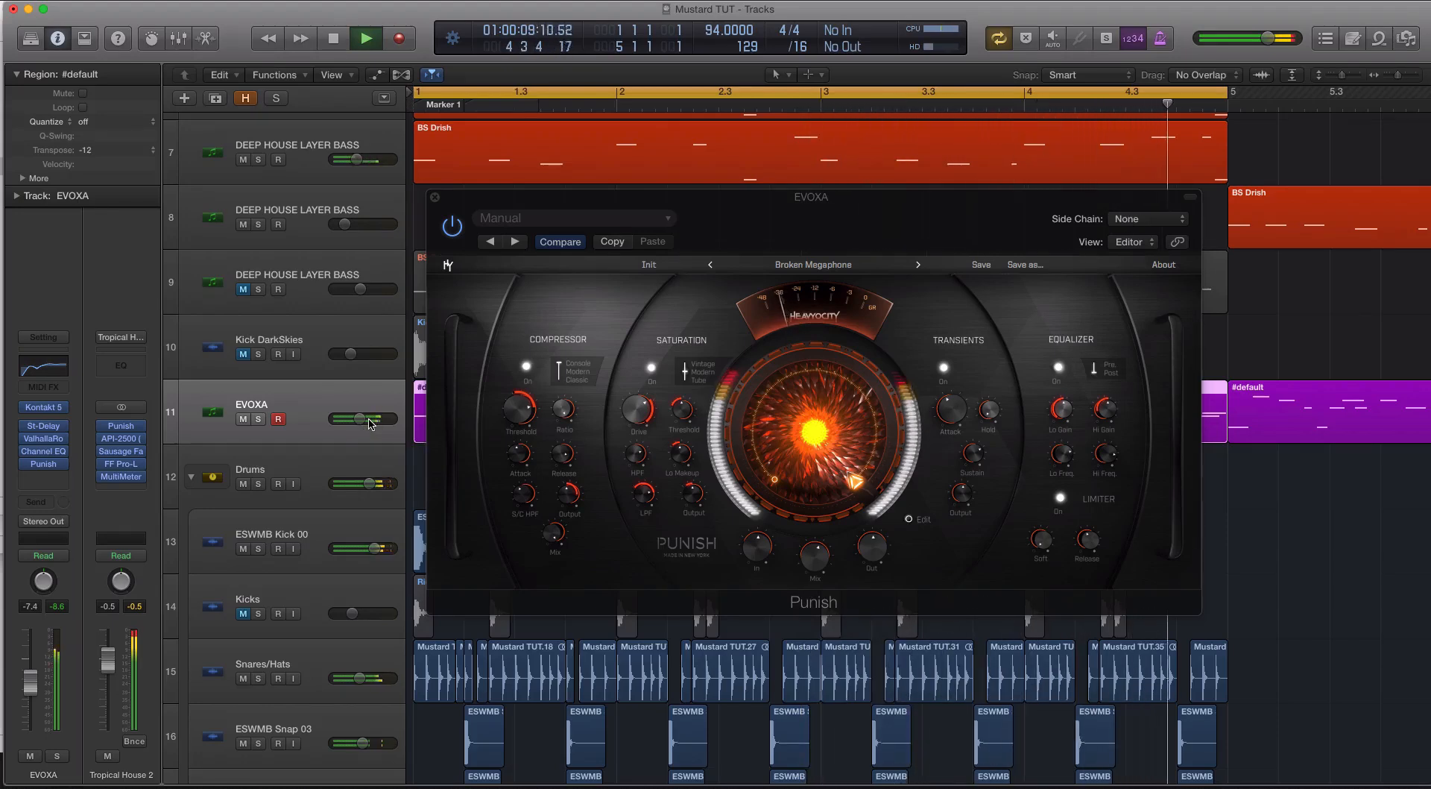
pyautogui.press('space')
# Solo the EVOXA region again and switch its Punish to the Dark And Dirty preset.
pyautogui.hotkey('ctrl', 's')
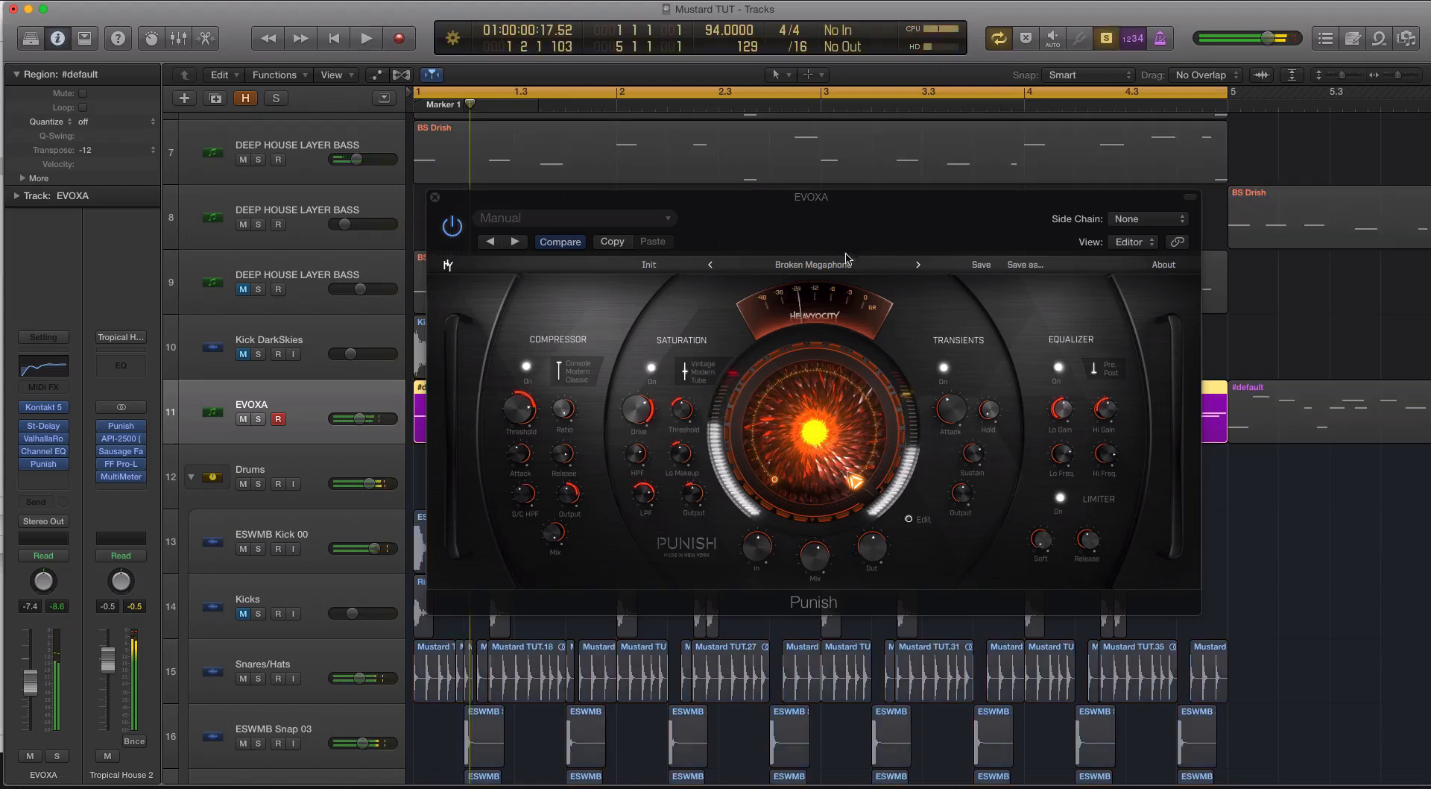
pyautogui.click(710, 263)
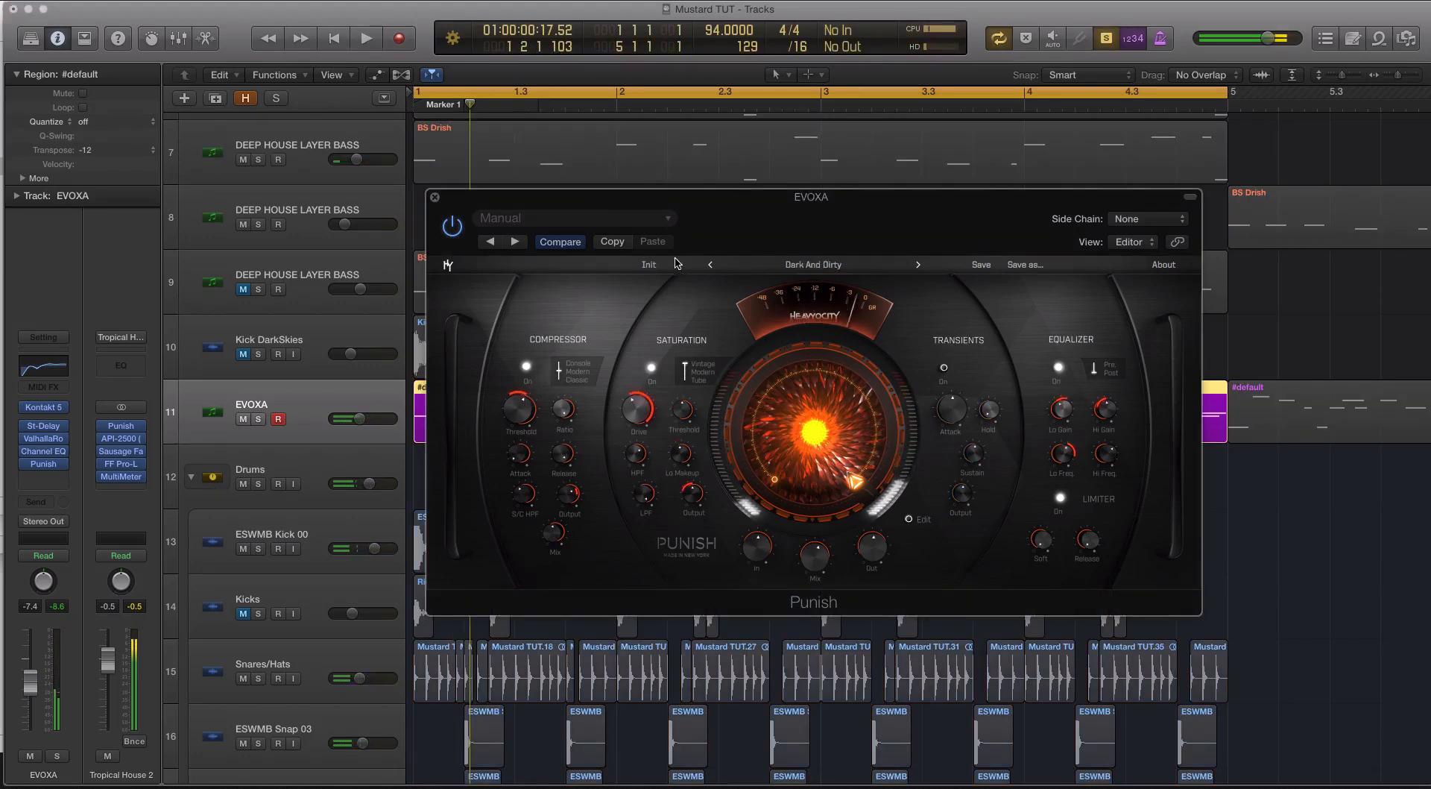
# Audition Punish vocal presets from Dark And Dirty through Fast Pump And Grit to Soft Vocal Finesse on soloed EVOXA, lowering the track's volume to -17.4 dB.
pyautogui.press('space')
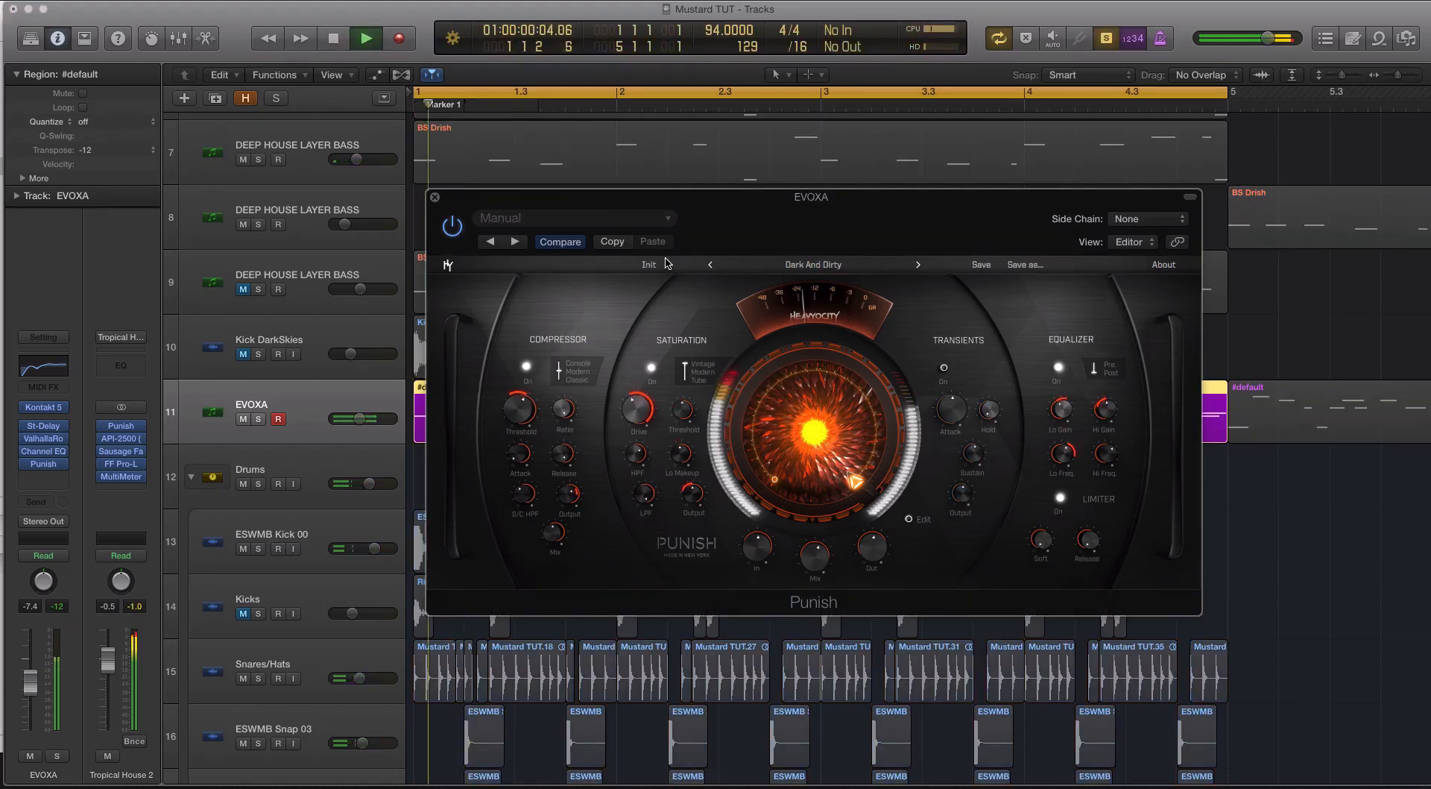
pyautogui.click(919, 265)
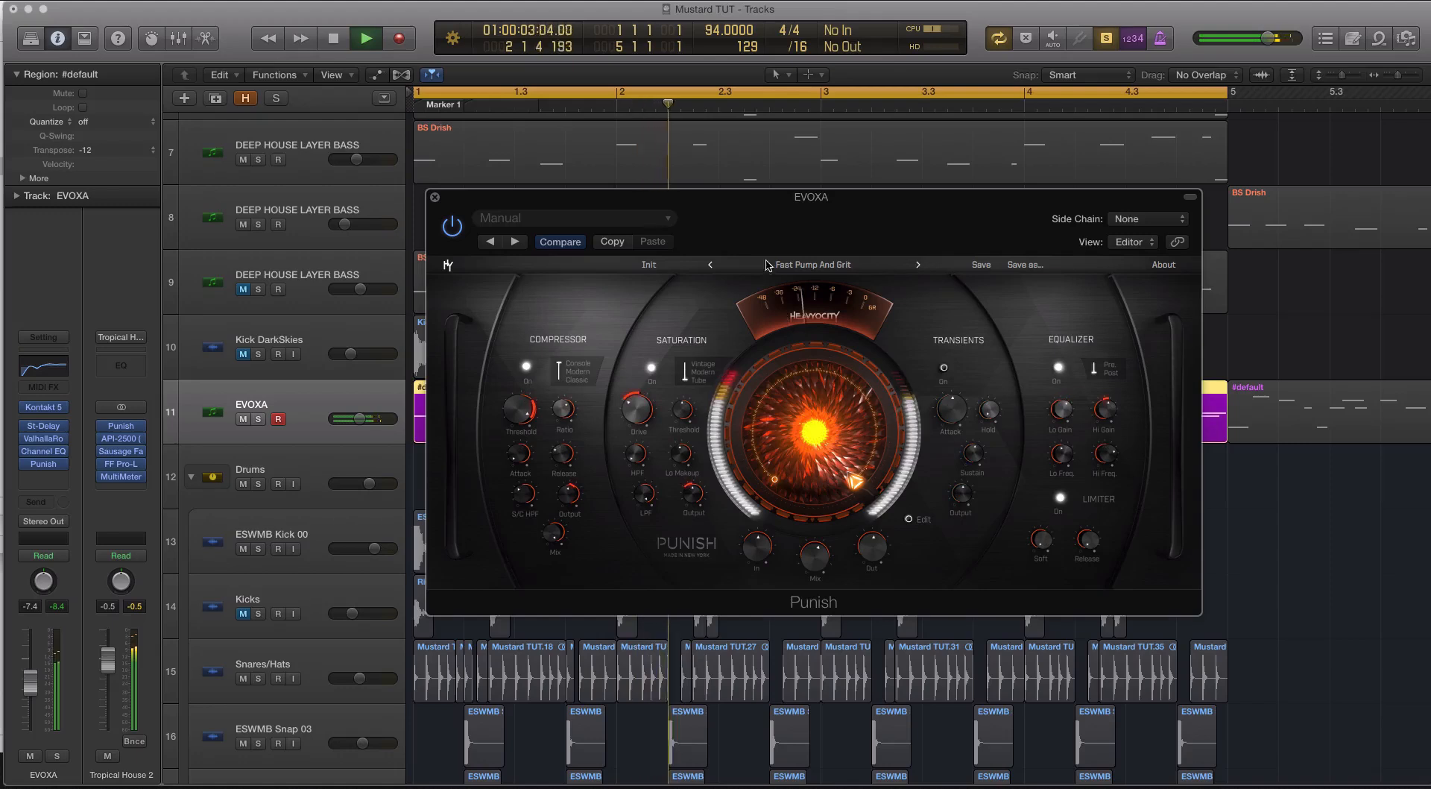
pyautogui.click(453, 227)
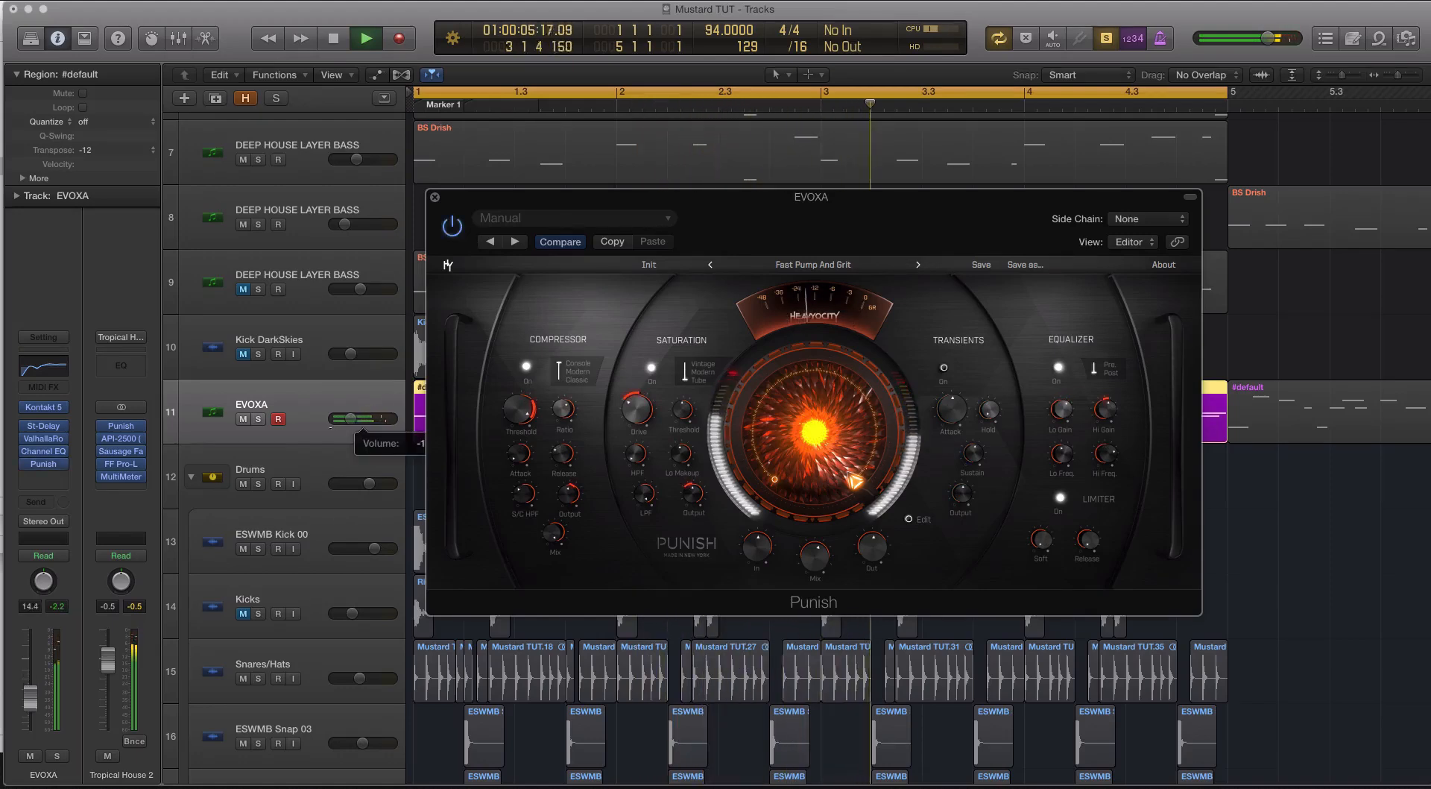
pyautogui.click(869, 268)
pyautogui.moveTo(776, 427)
pyautogui.click(954, 419)
pyautogui.click(919, 265)
# Audition the Keys & Synth presets in EVOXA's Punish, stepping through Make It Pop and Slow The Attack to Subtle Enhancement.
pyautogui.click(814, 264)
pyautogui.moveTo(807, 399)
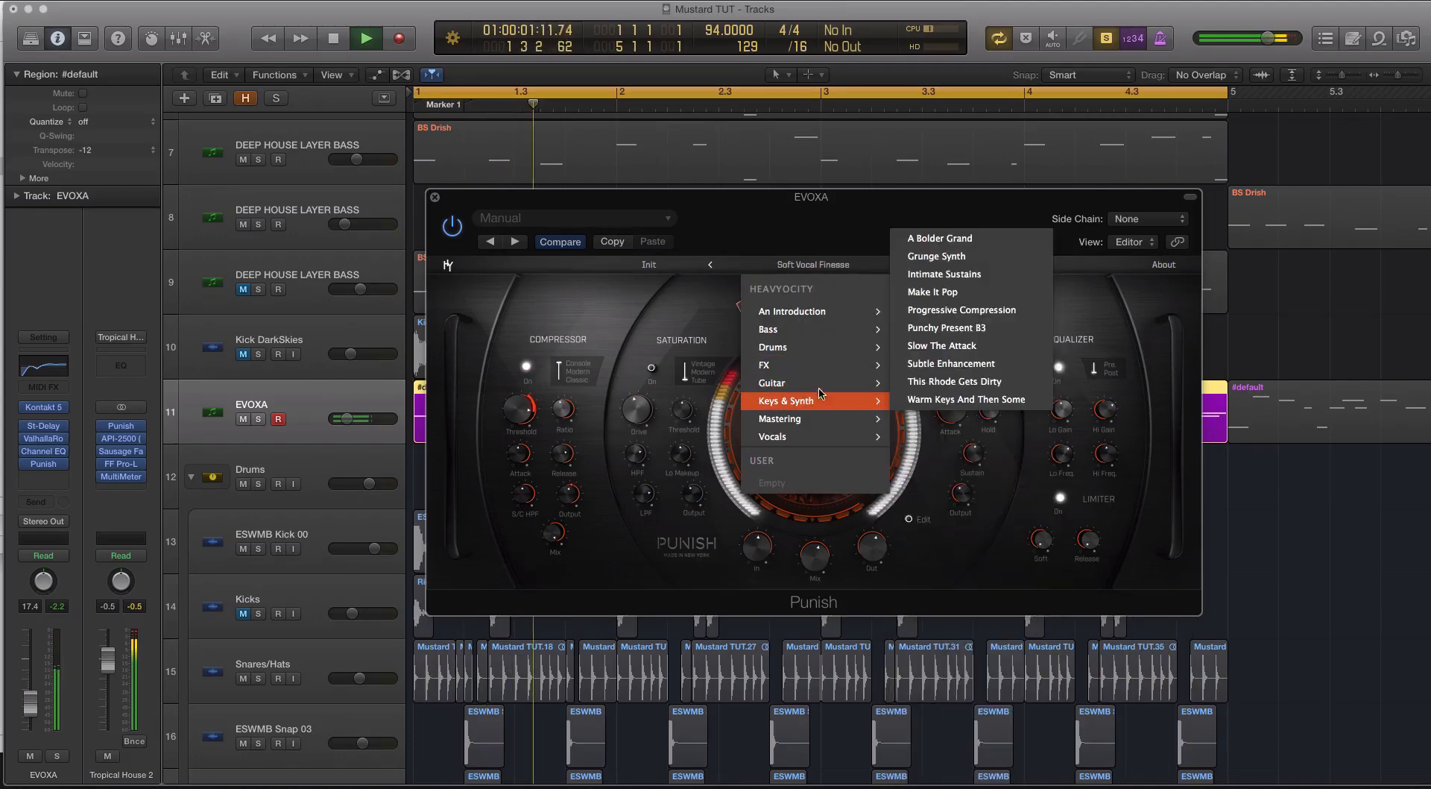
pyautogui.click(944, 240)
pyautogui.click(916, 265)
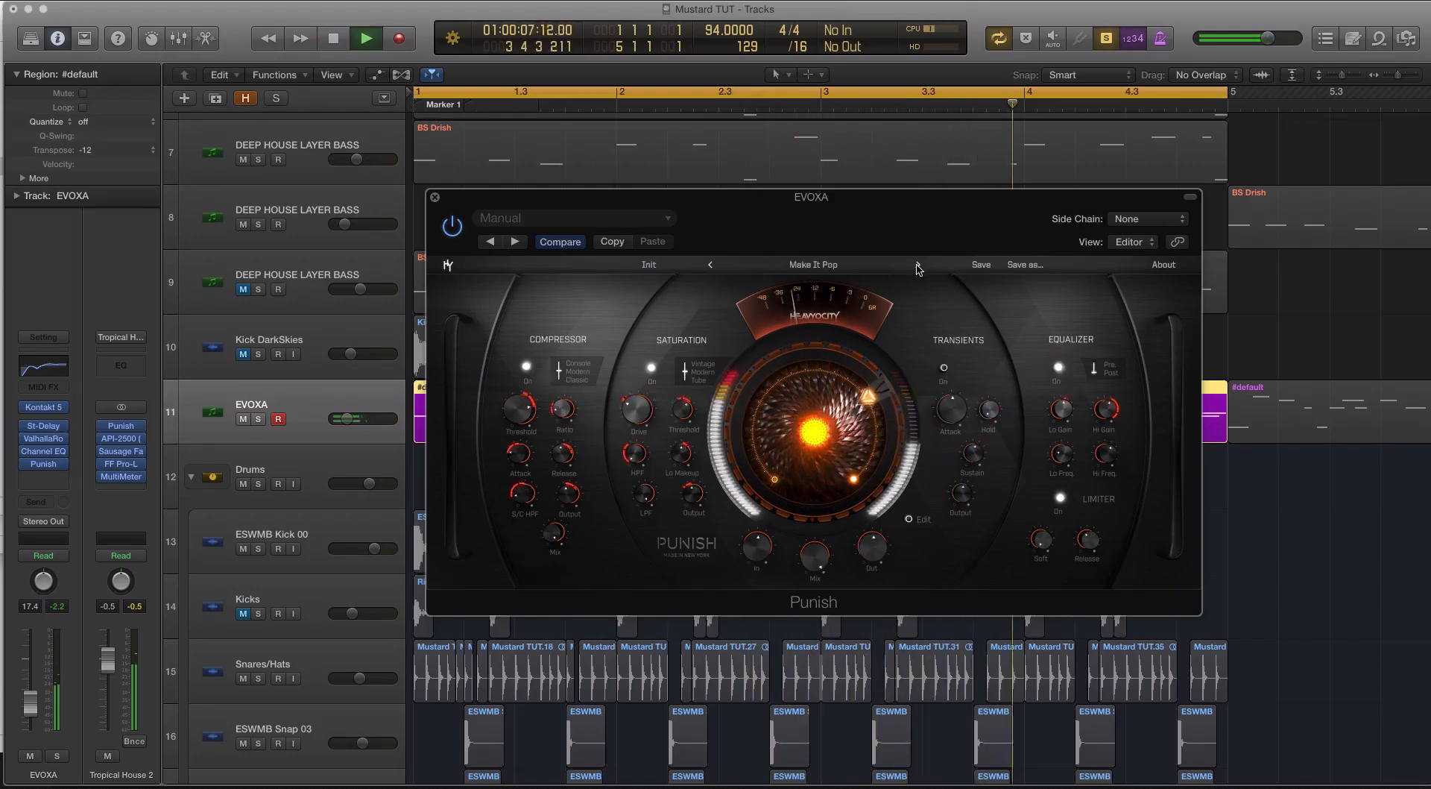
pyautogui.click(917, 265)
pyautogui.click(917, 266)
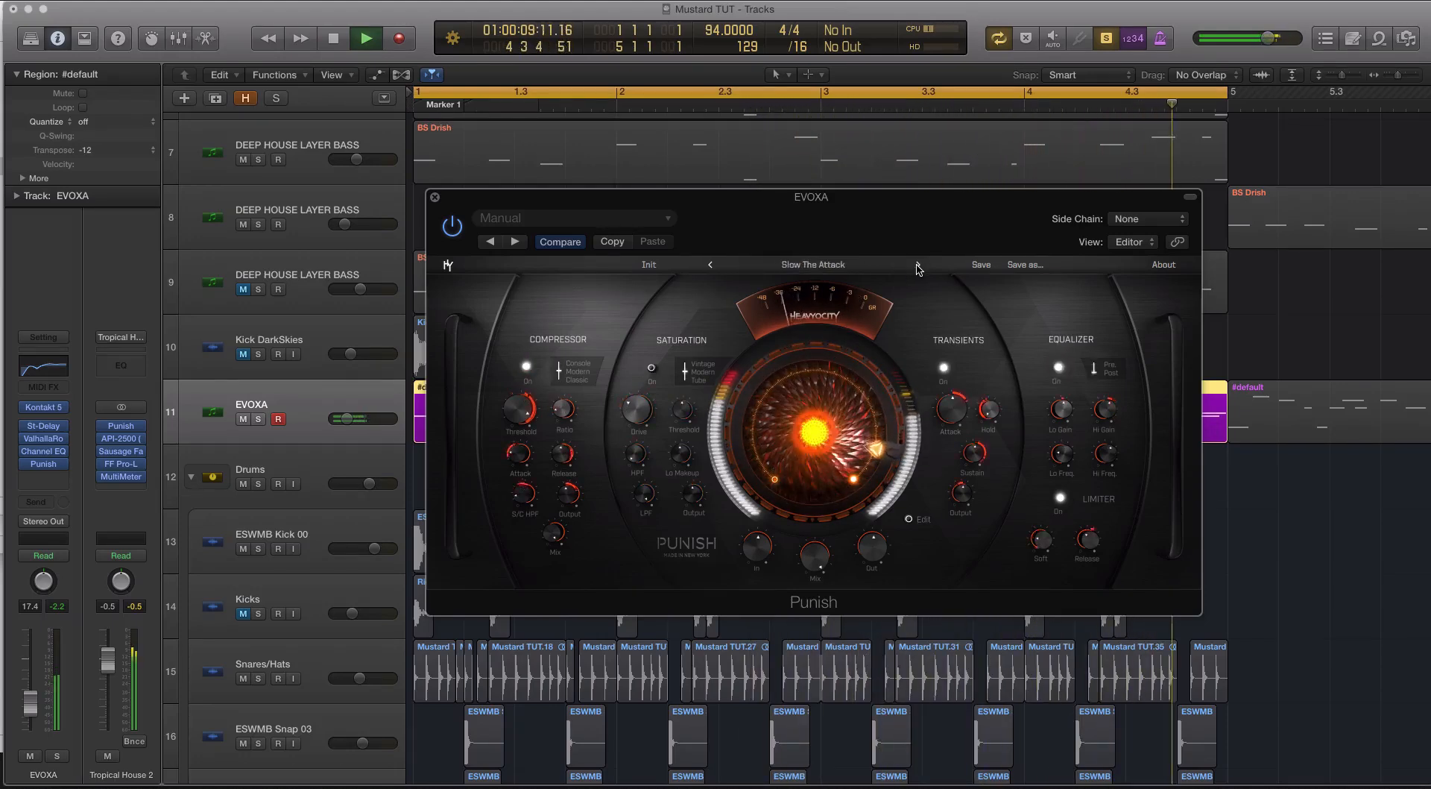
pyautogui.click(918, 265)
pyautogui.press('space')
# Load the (Amp) Cave Dweller guitar preset in EVOXA's Punish and step forward to (Amp) Gently Now during playback.
pyautogui.click(812, 264)
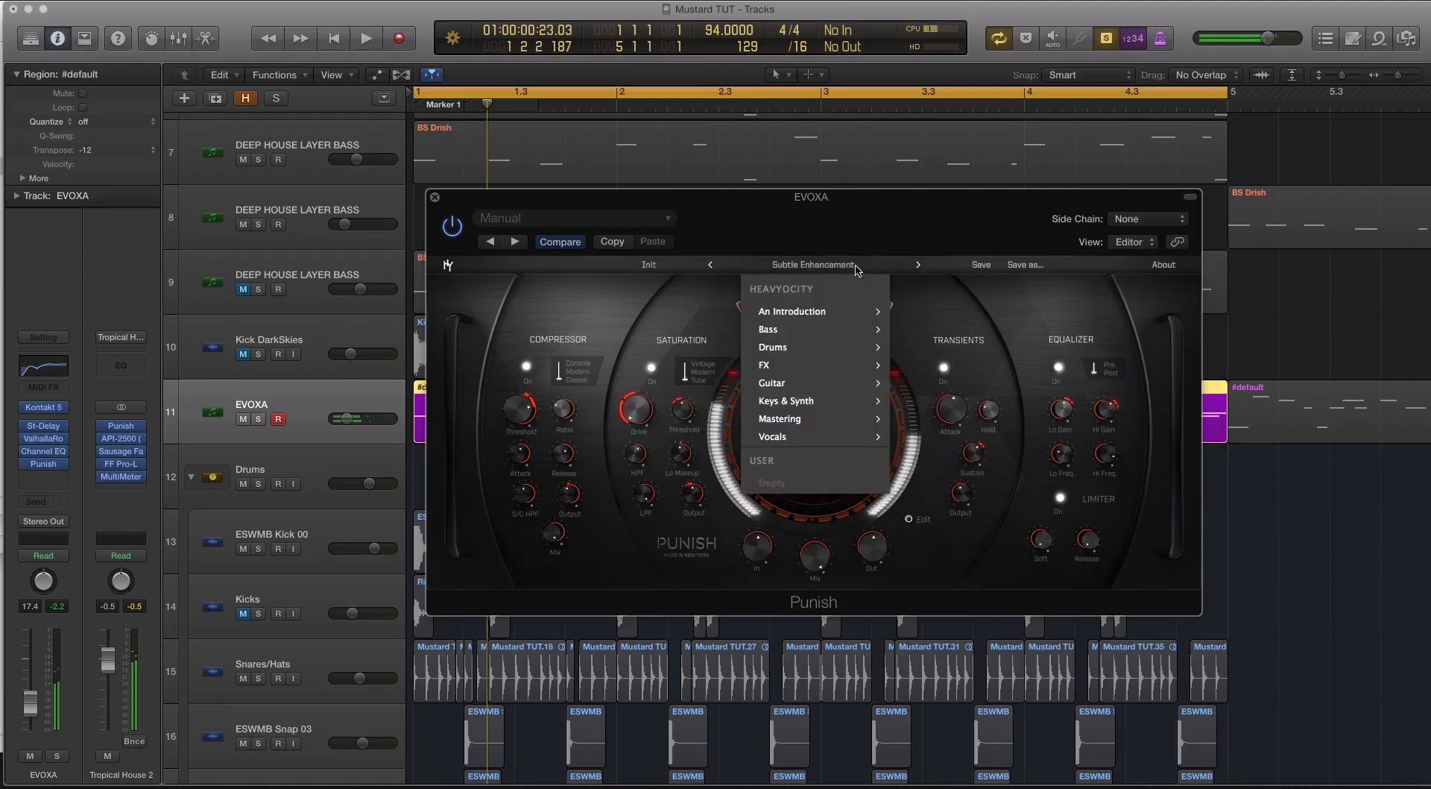
pyautogui.moveTo(837, 408)
pyautogui.moveTo(820, 383)
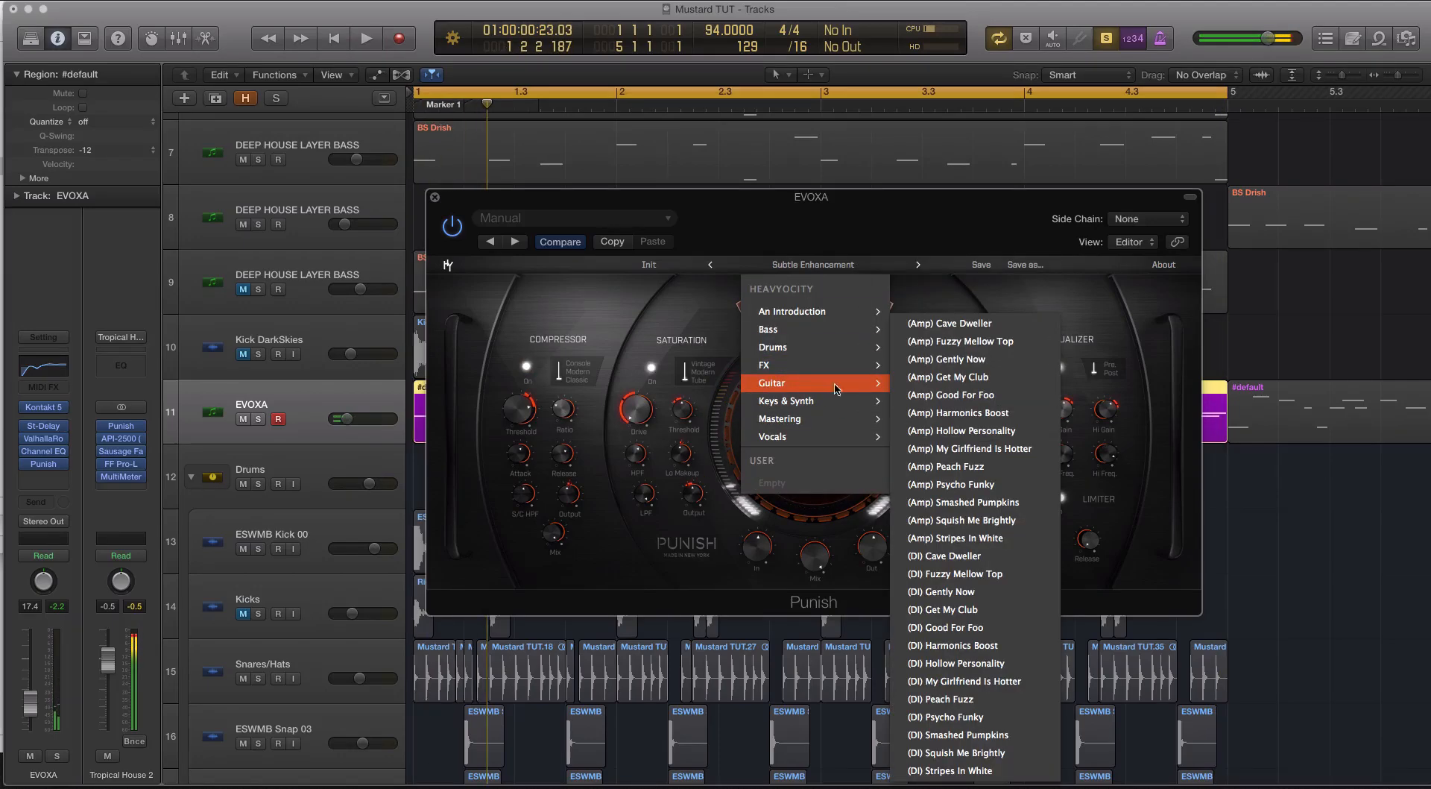
pyautogui.click(876, 322)
pyautogui.press('space')
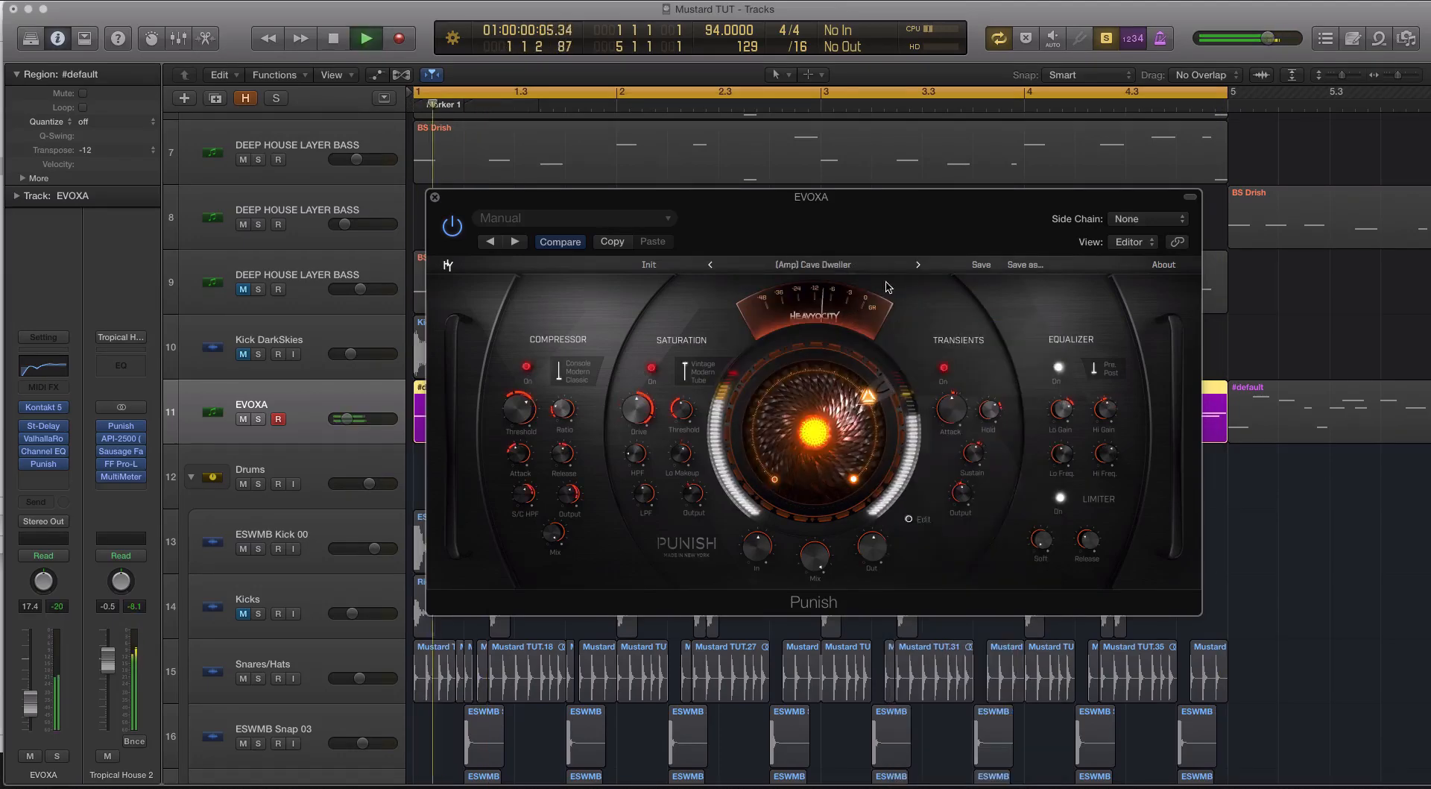
pyautogui.click(919, 267)
pyautogui.click(919, 267)
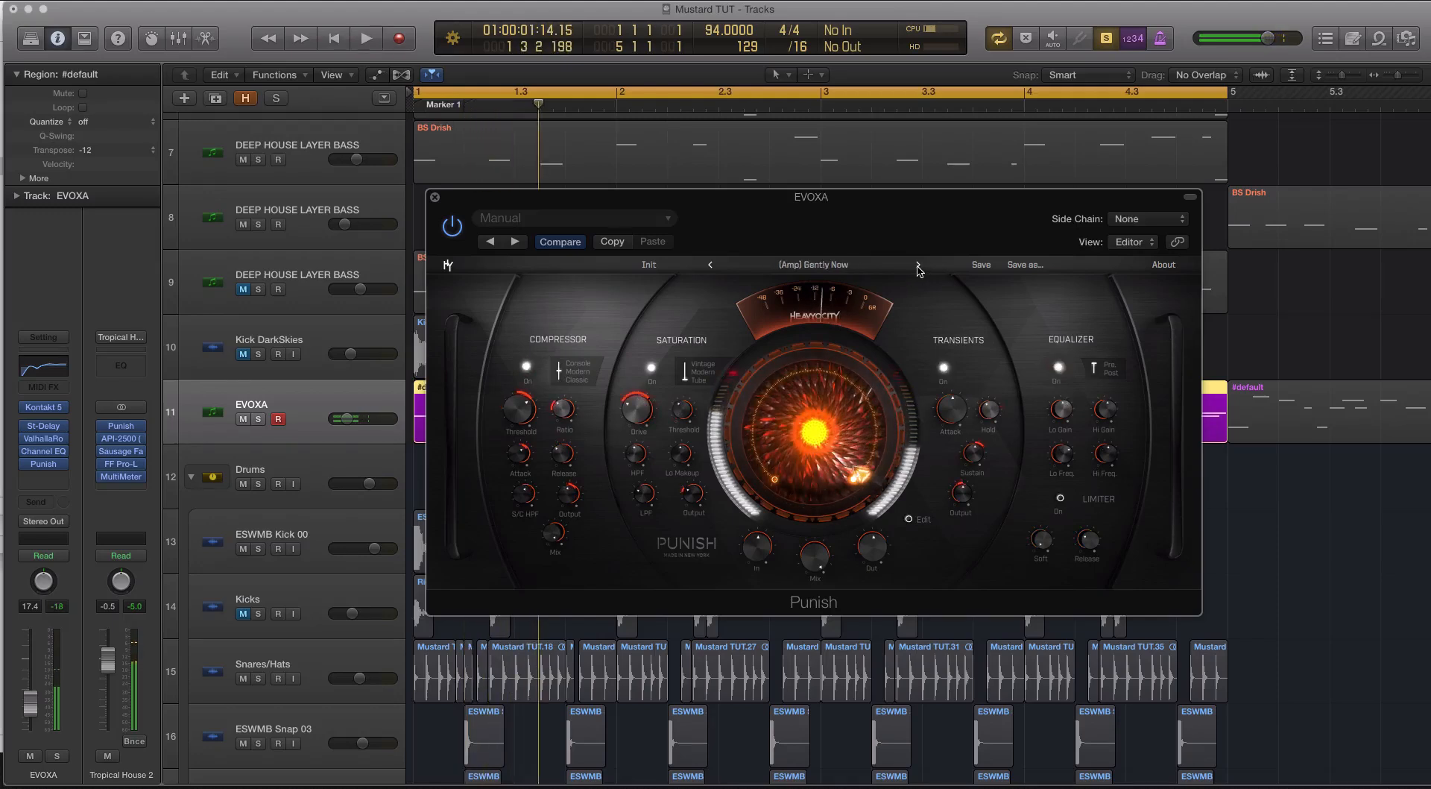
# Unsolo EVOXA, set its volume to -10.2 dB and switch its Punish to (Amp) Get My Club while playing the full mix.
pyautogui.hotkey('ctrl', 's')
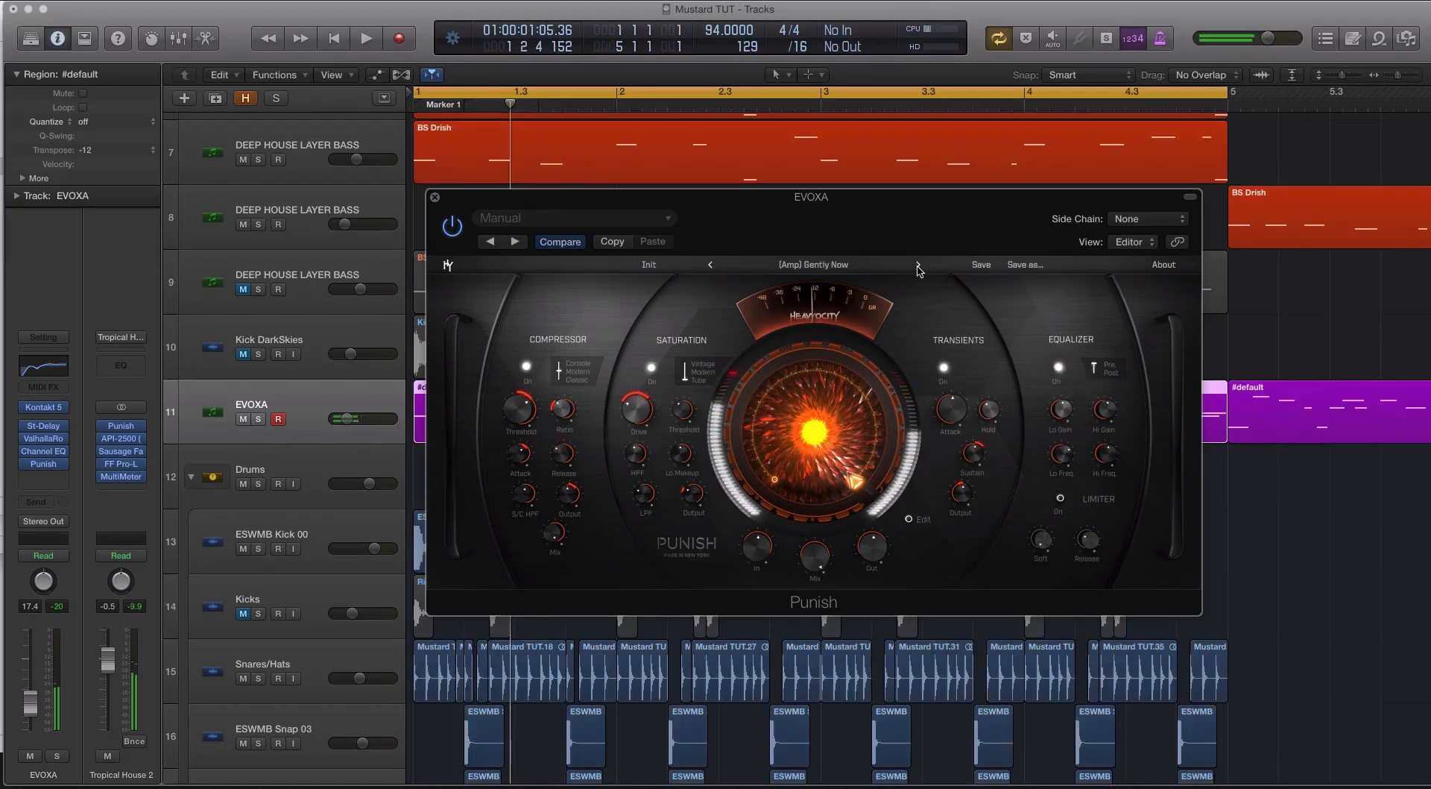
pyautogui.press('space')
pyautogui.moveTo(347, 418); pyautogui.dragTo(358, 418)
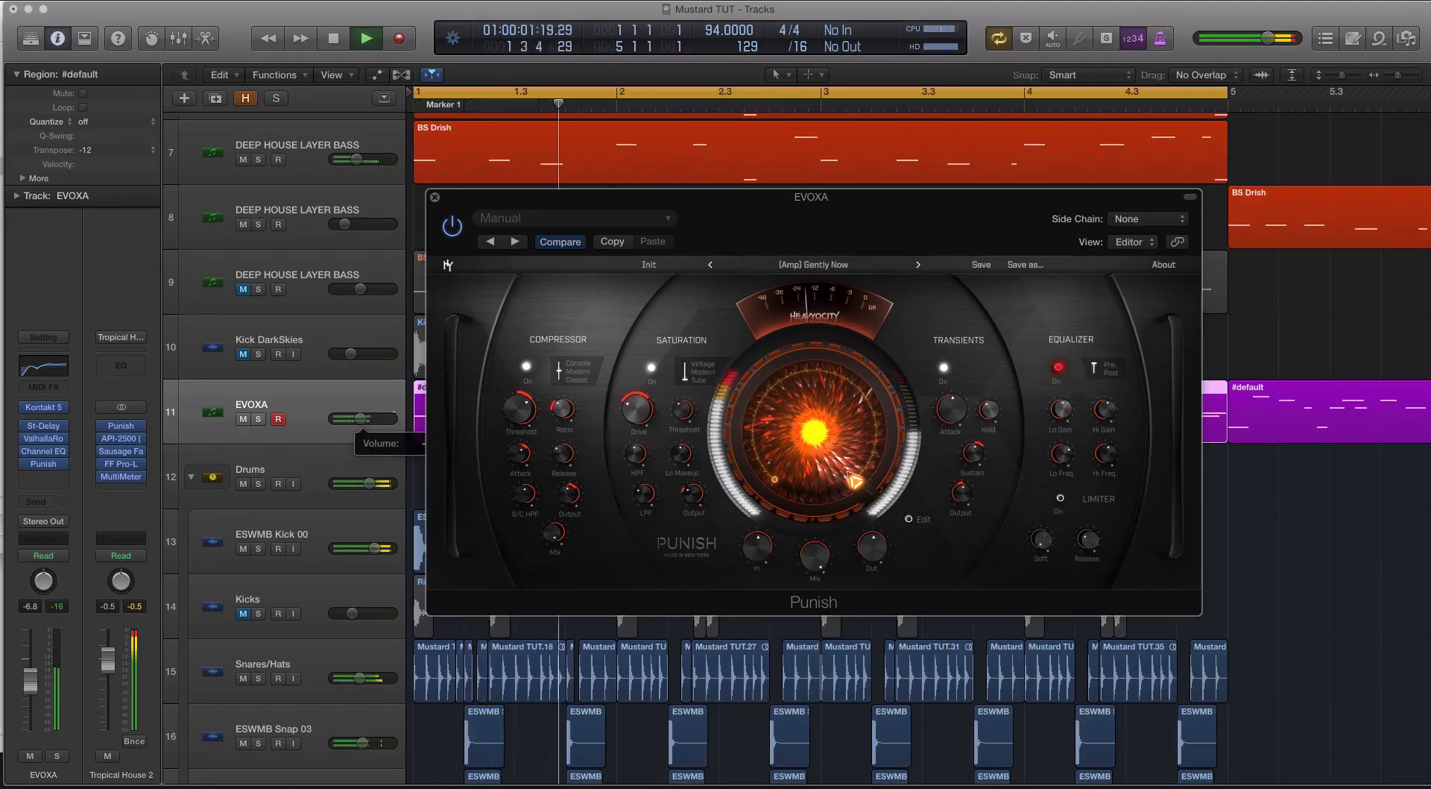
pyautogui.press('space')
pyautogui.click(452, 398)
pyautogui.press(']')
pyautogui.press('space')
# Switch EVOXA's Punish to the Dark And Dirty vocal preset and back to Aggressive, and set the track's volume to -12.6 dB.
pyautogui.click(811, 267)
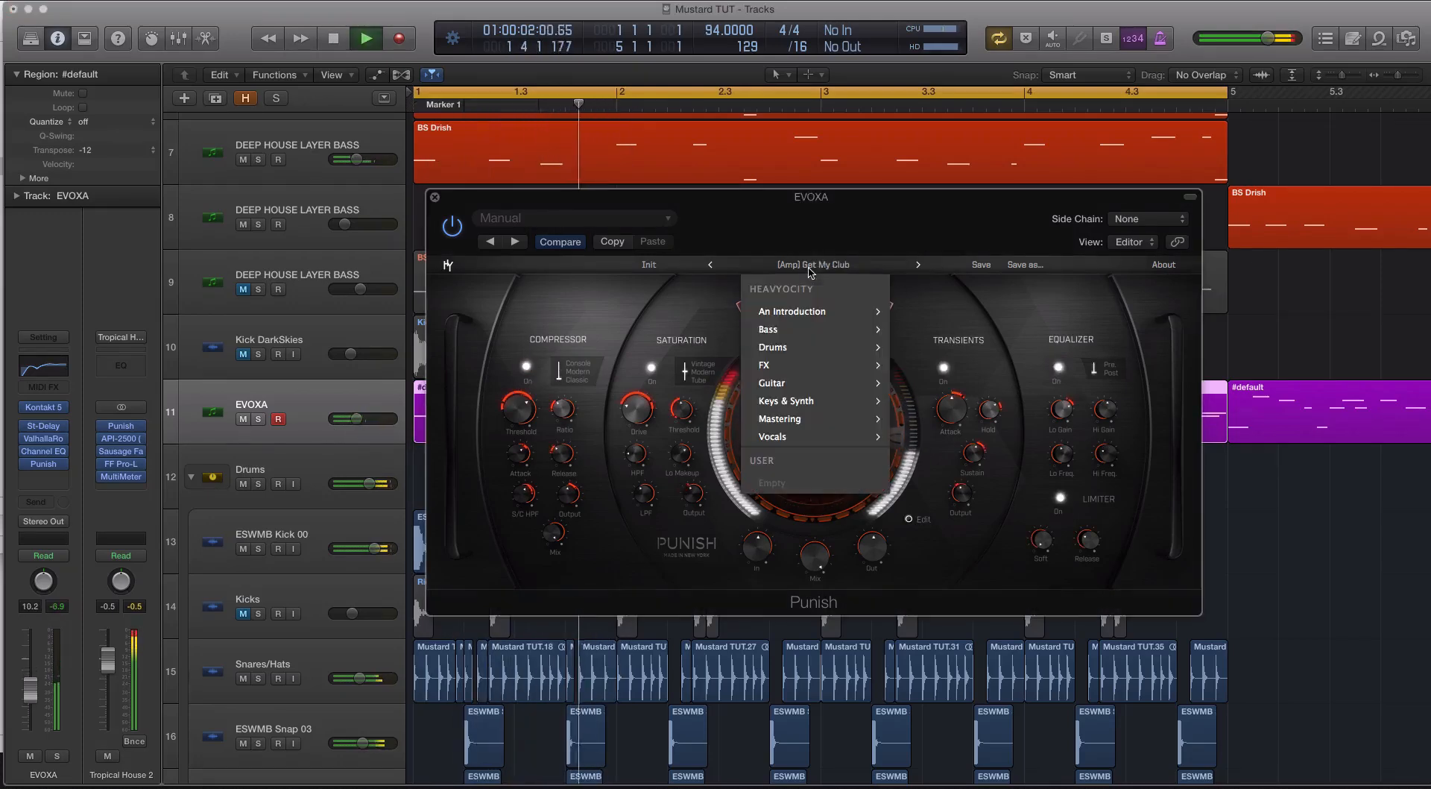
pyautogui.moveTo(857, 437)
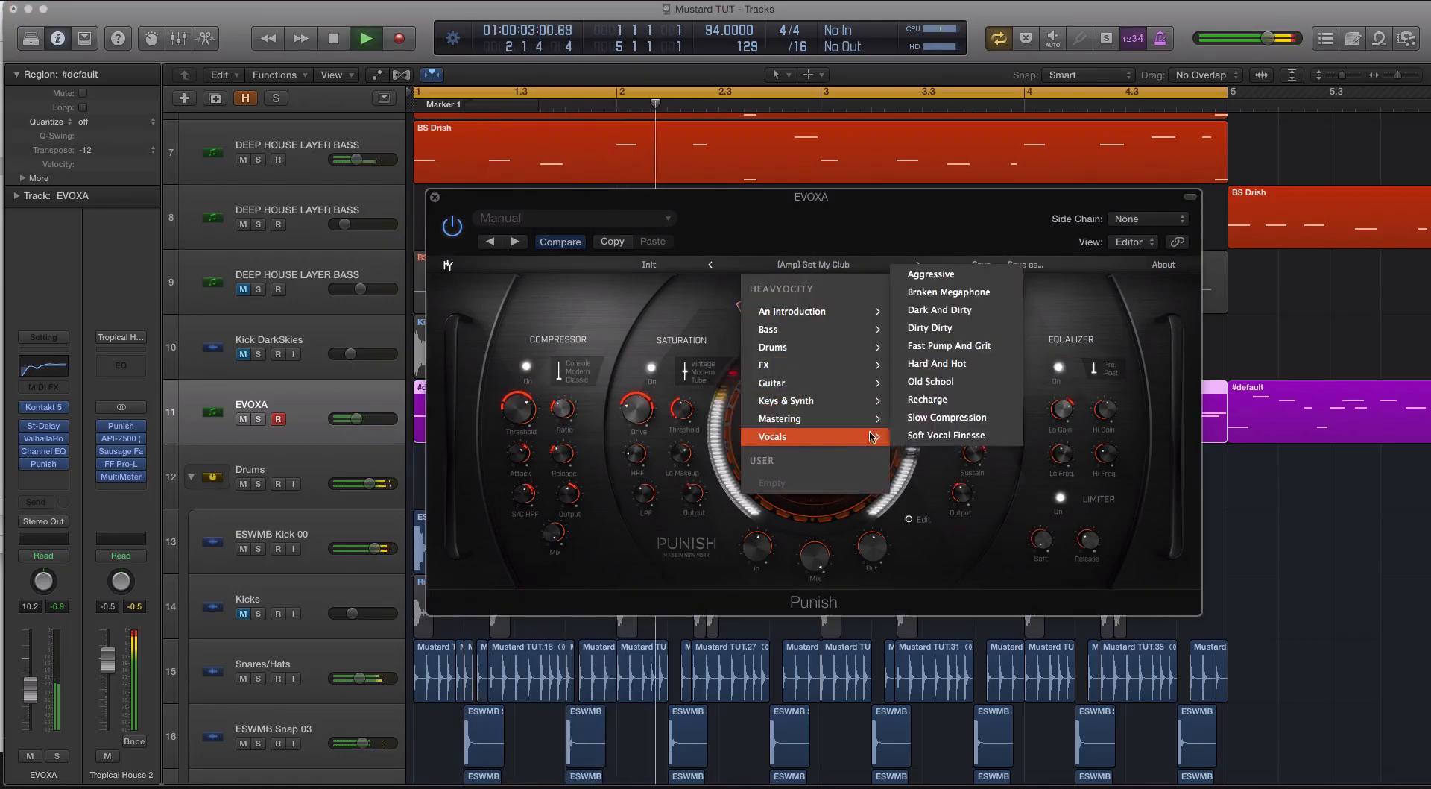
pyautogui.click(966, 309)
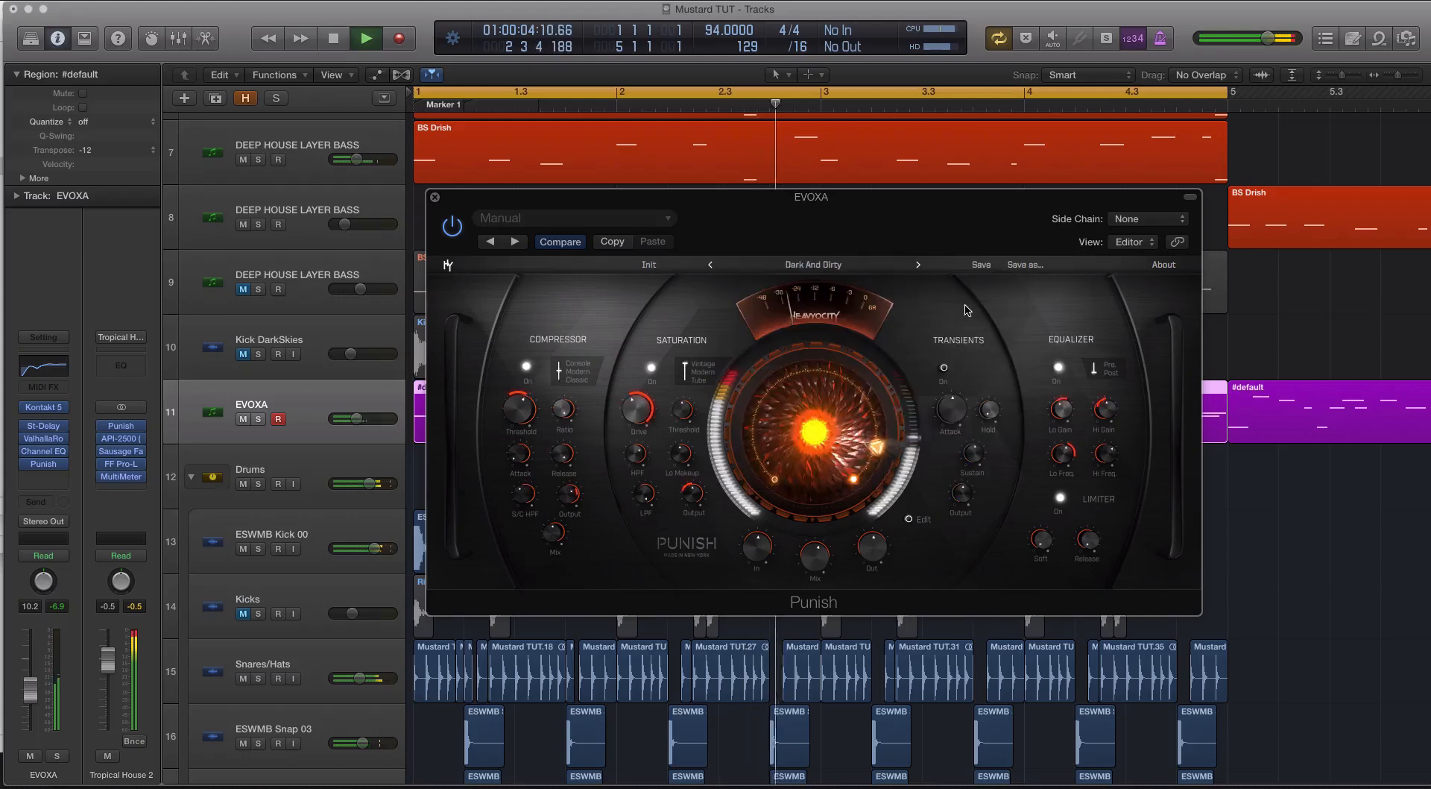
pyautogui.click(709, 267)
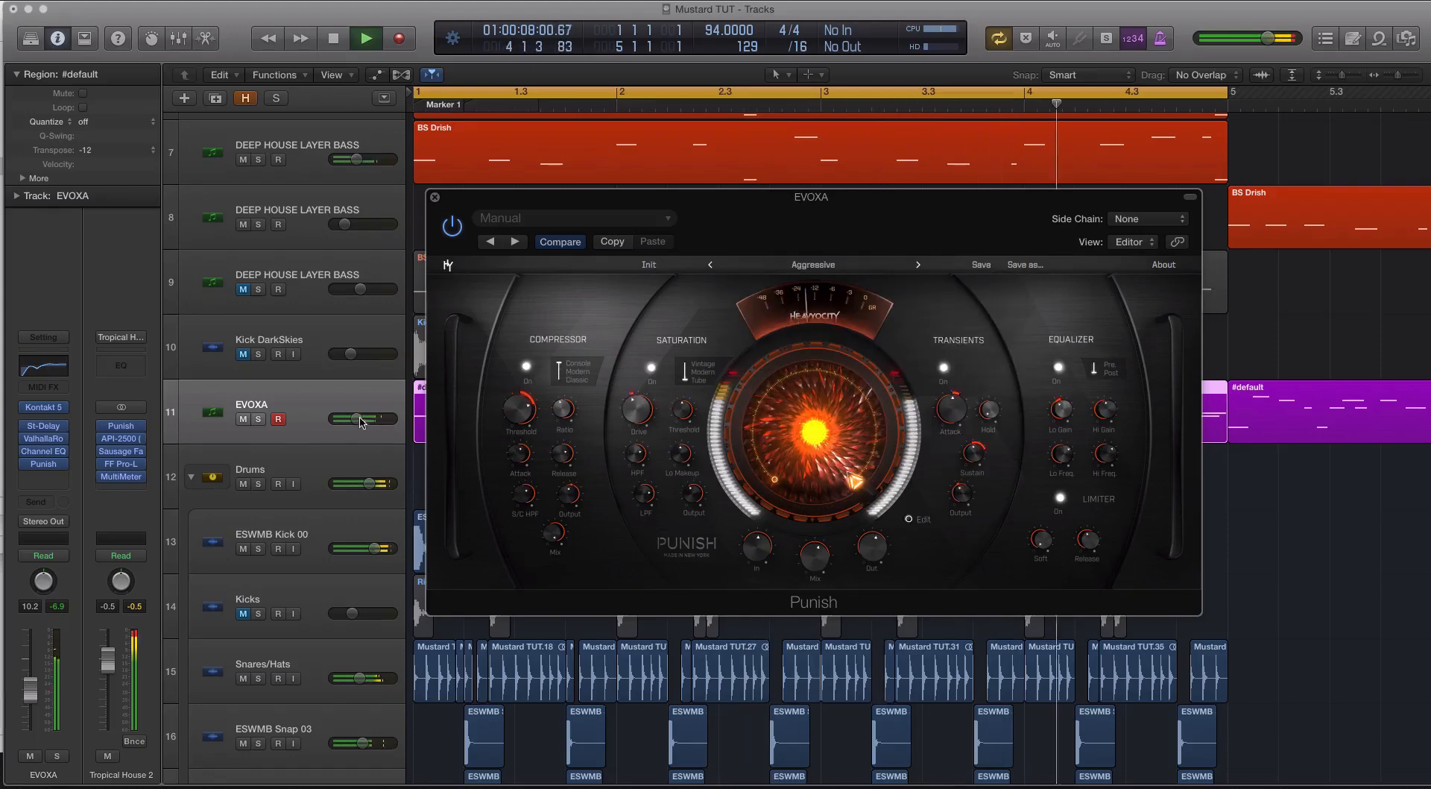
pyautogui.moveTo(365, 422); pyautogui.dragTo(360, 422)
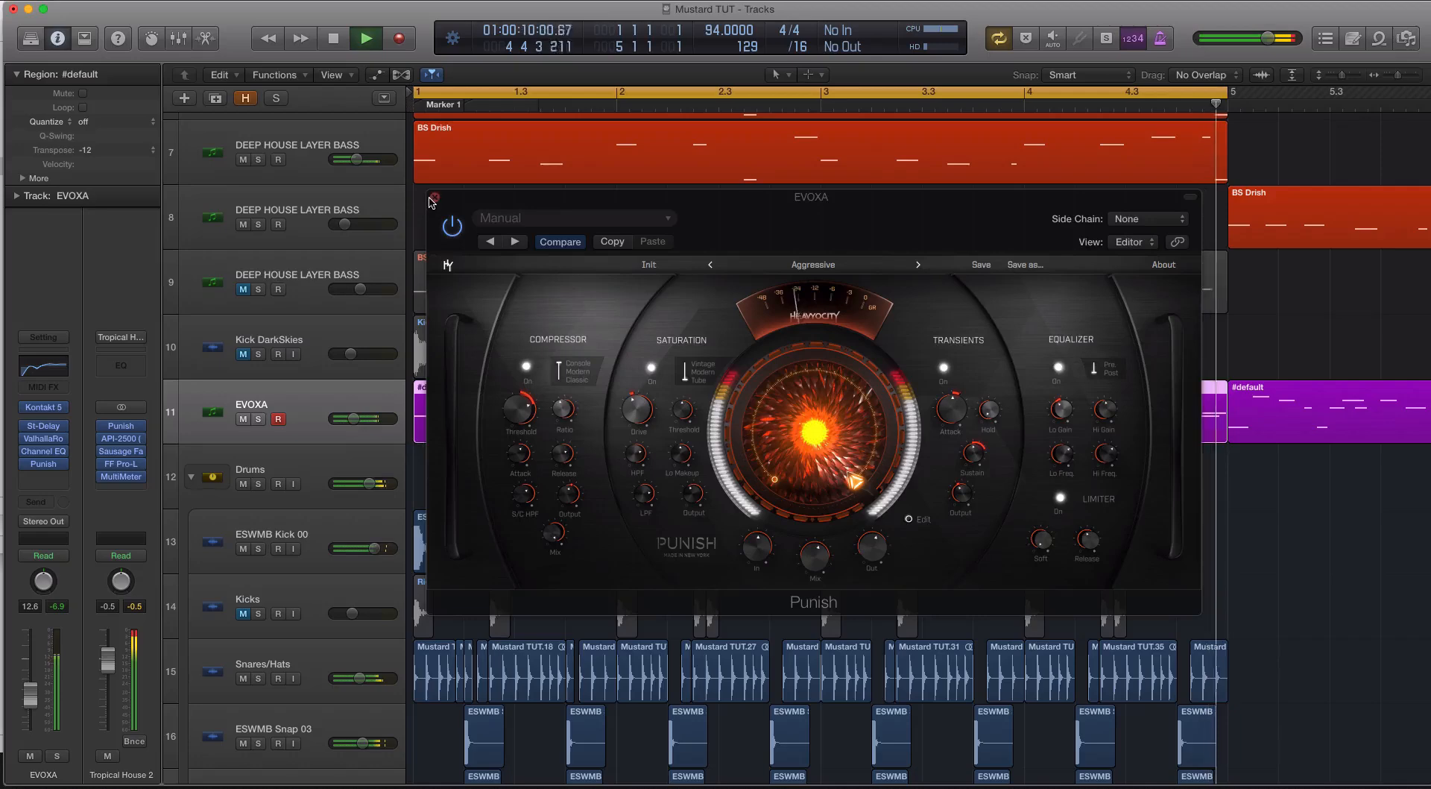
# Close the Punish window, examine the full mix in the MultiMeter goniometer, stop playback and close the meter.
pyautogui.press('v')
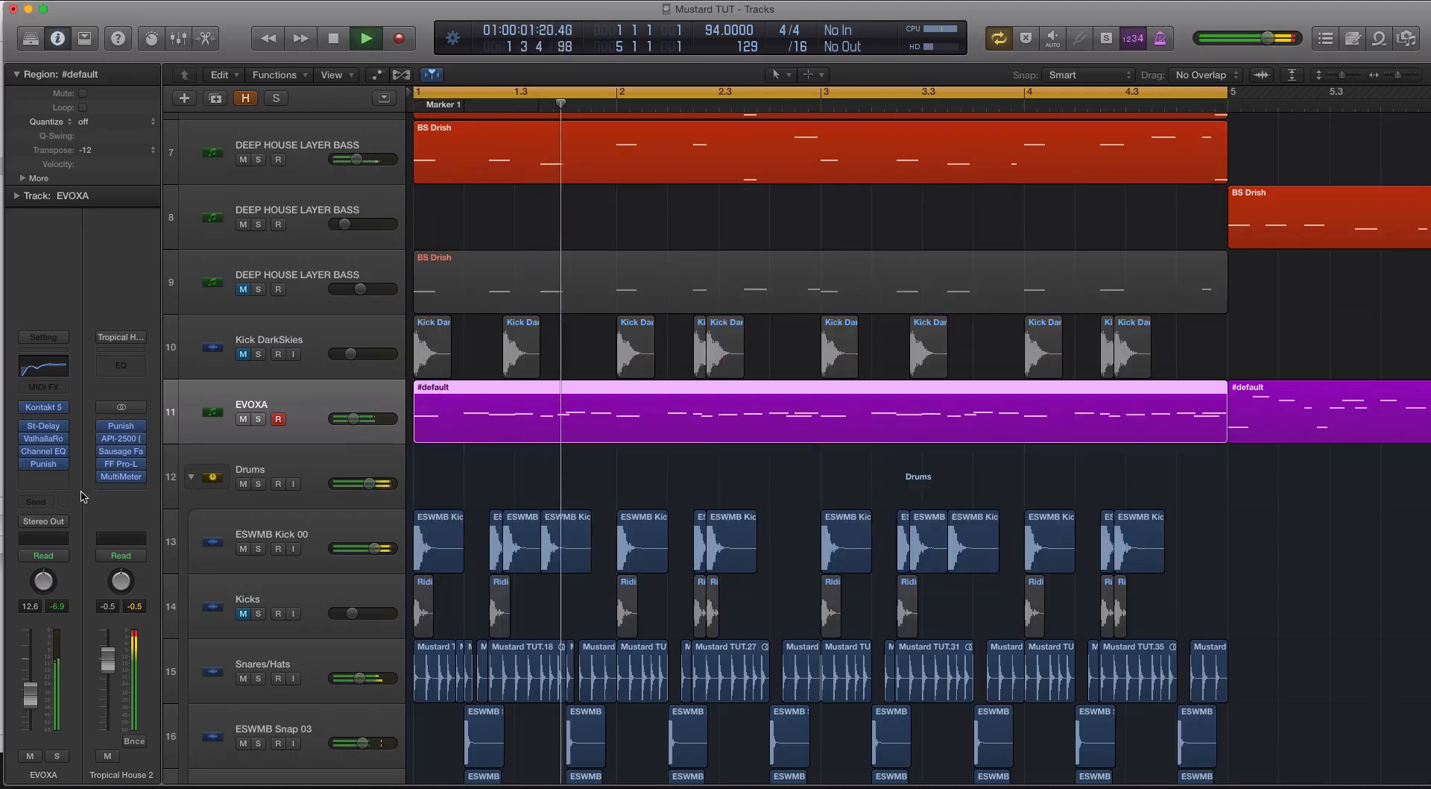
pyautogui.press('v')
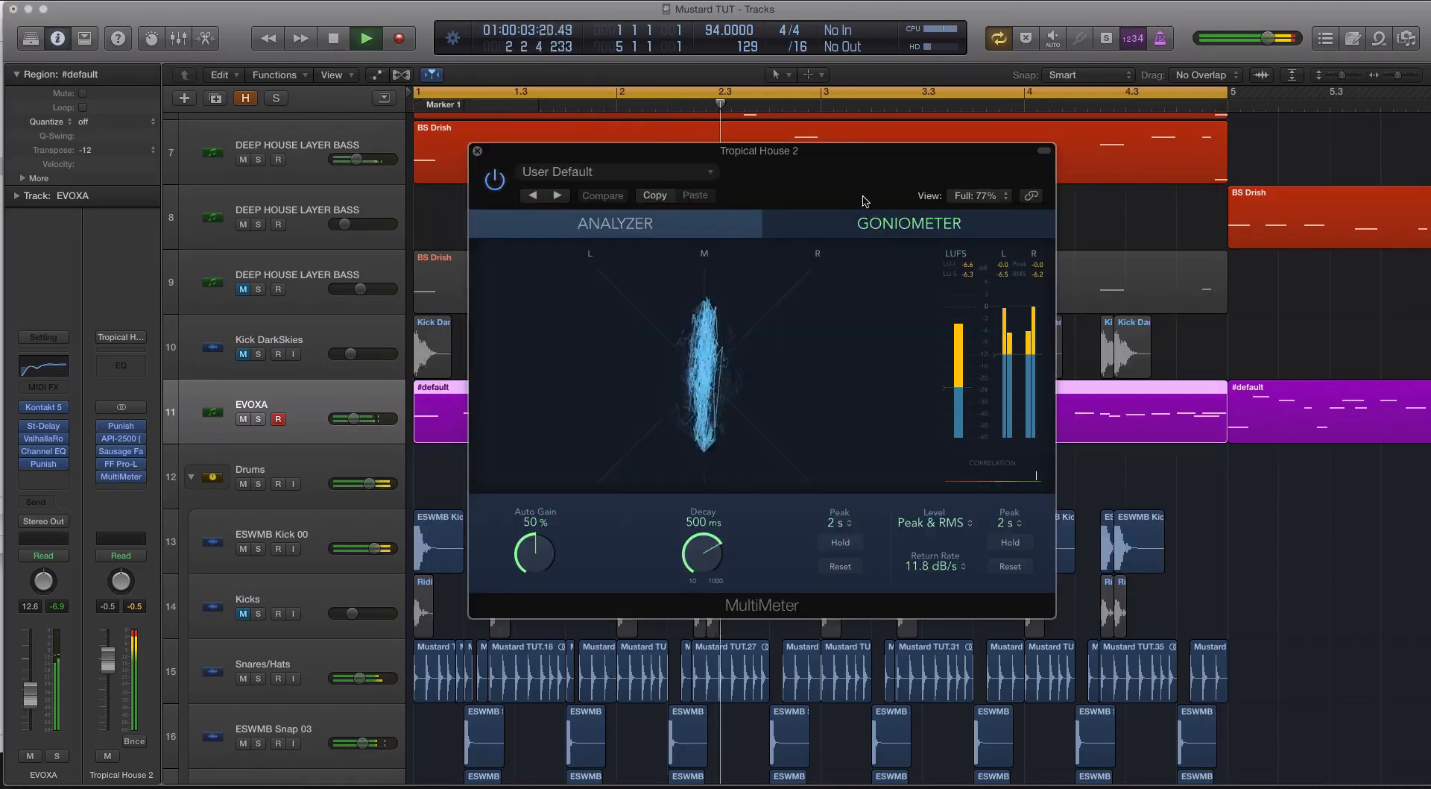
pyautogui.press('space')
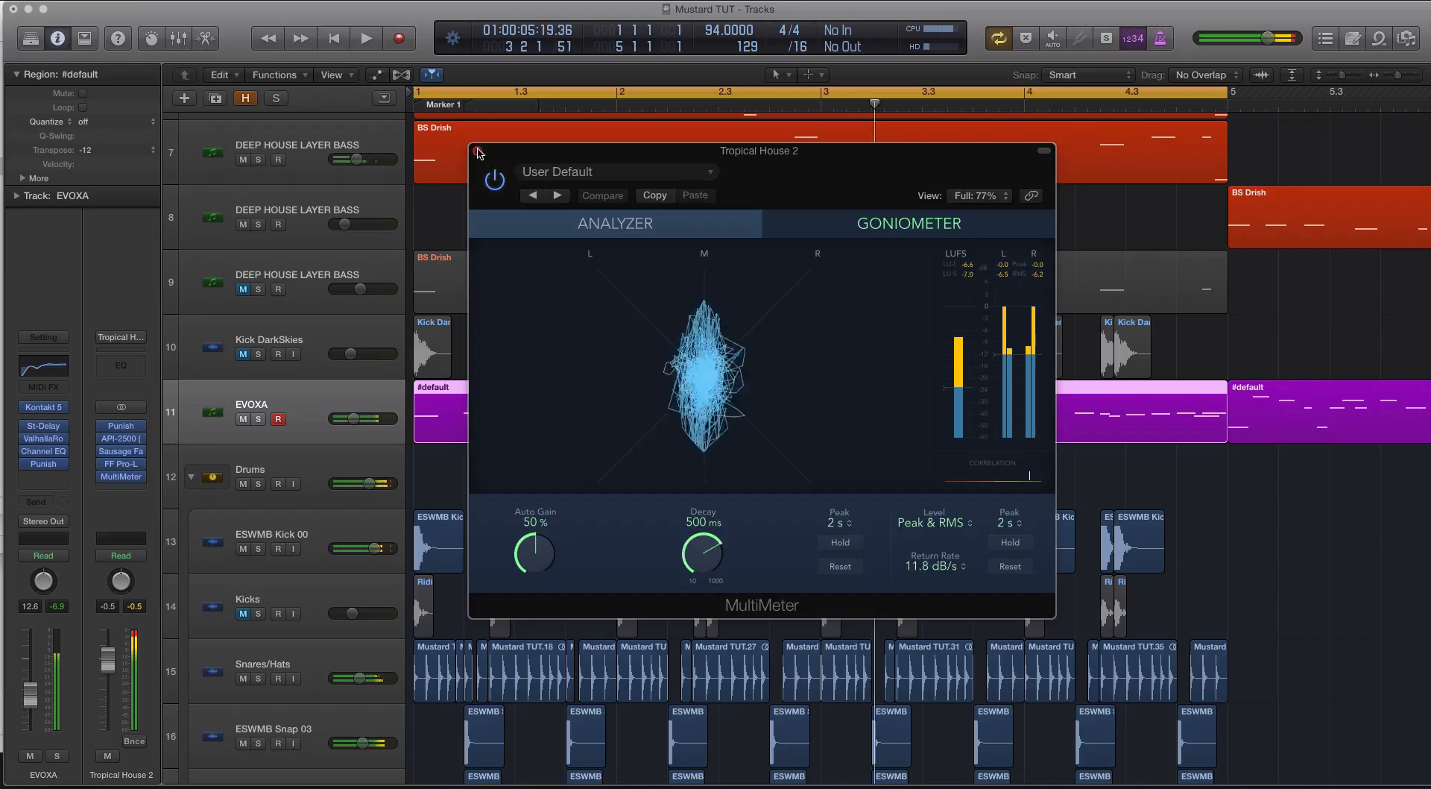
pyautogui.click(478, 151)
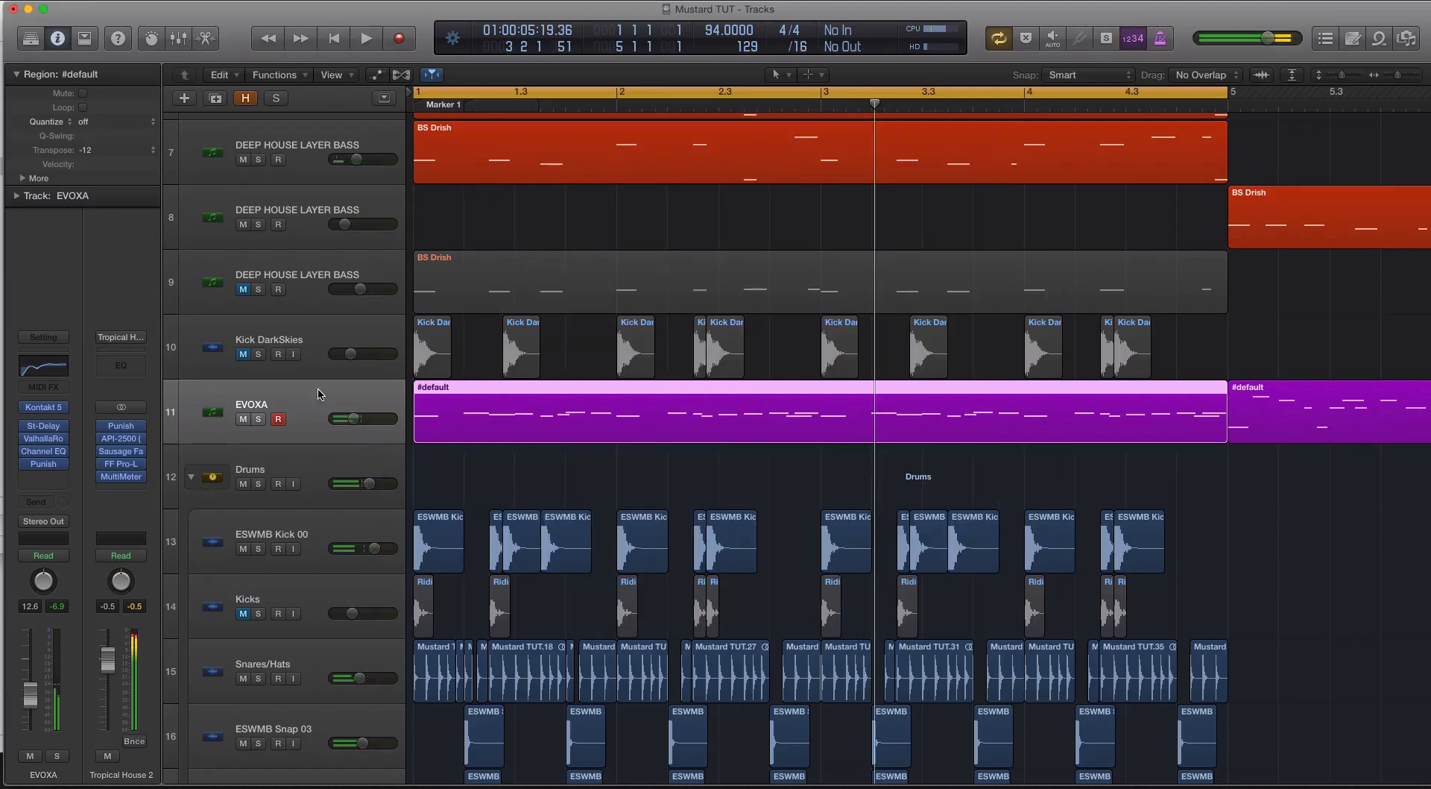
# Reopen Punish on the EVOXA track for a final look at its controls and close its window.
pyautogui.moveTo(47, 469); pyautogui.dragTo(46, 463)
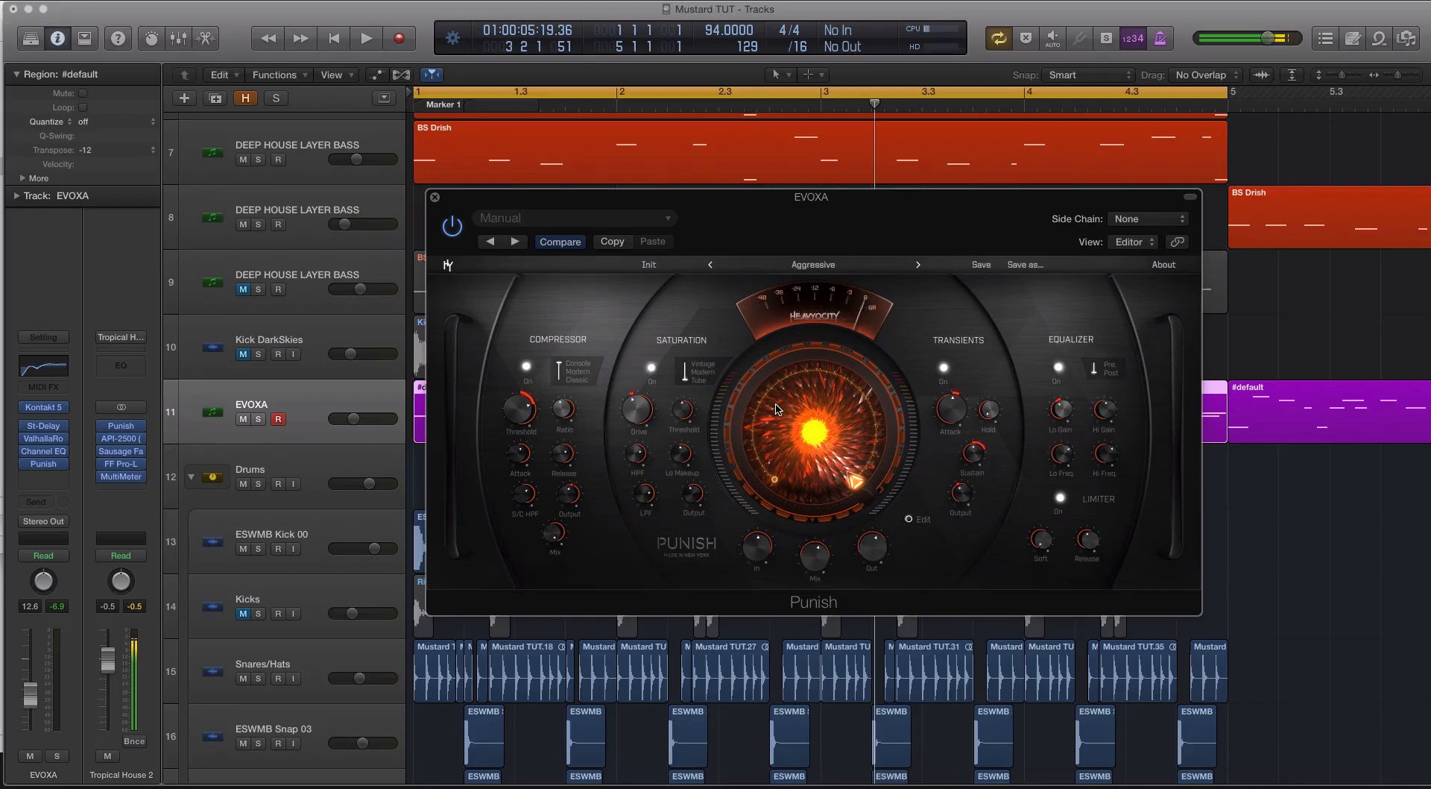
pyautogui.click(434, 196)
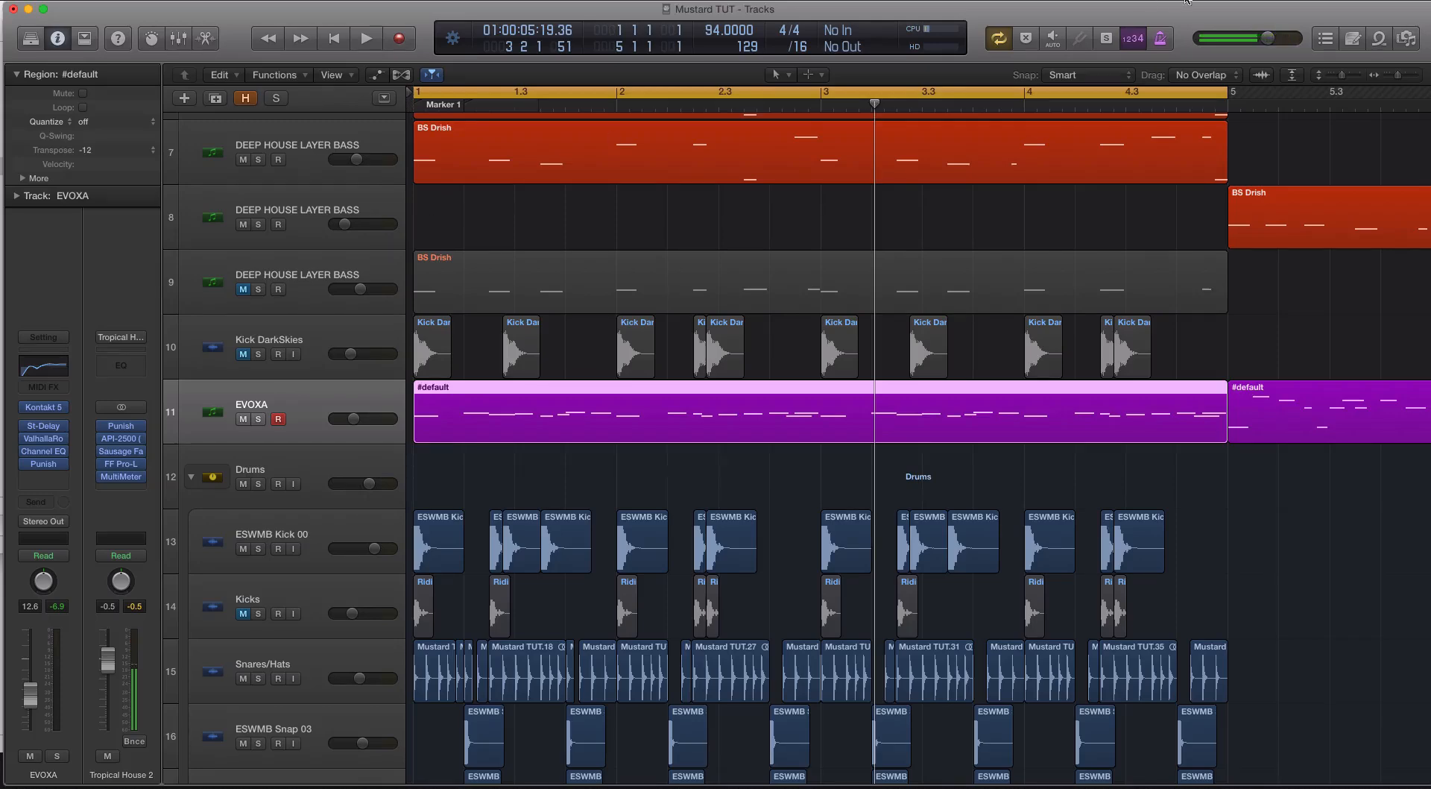
pyautogui.click(1253, 2)
pyautogui.click(1252, 27)
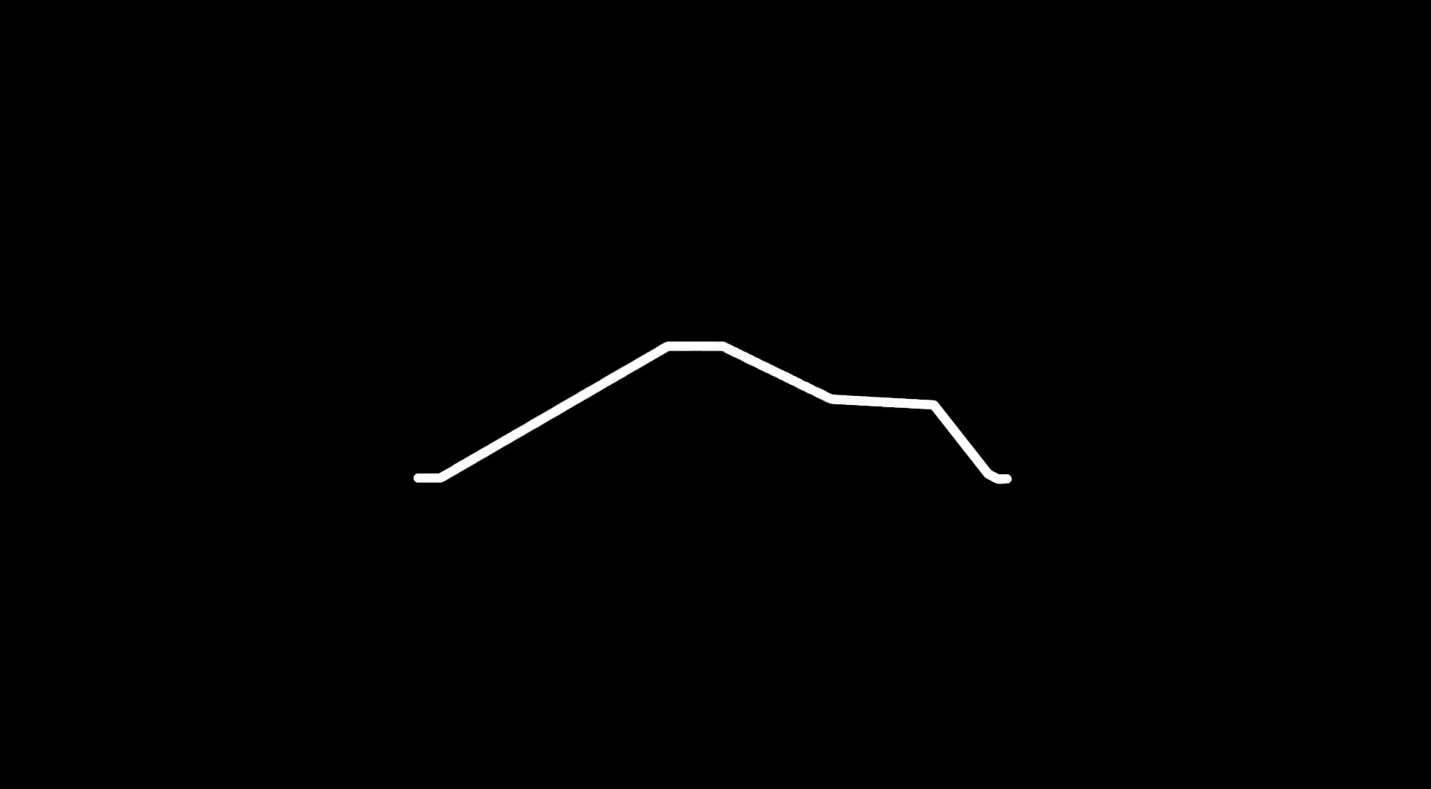